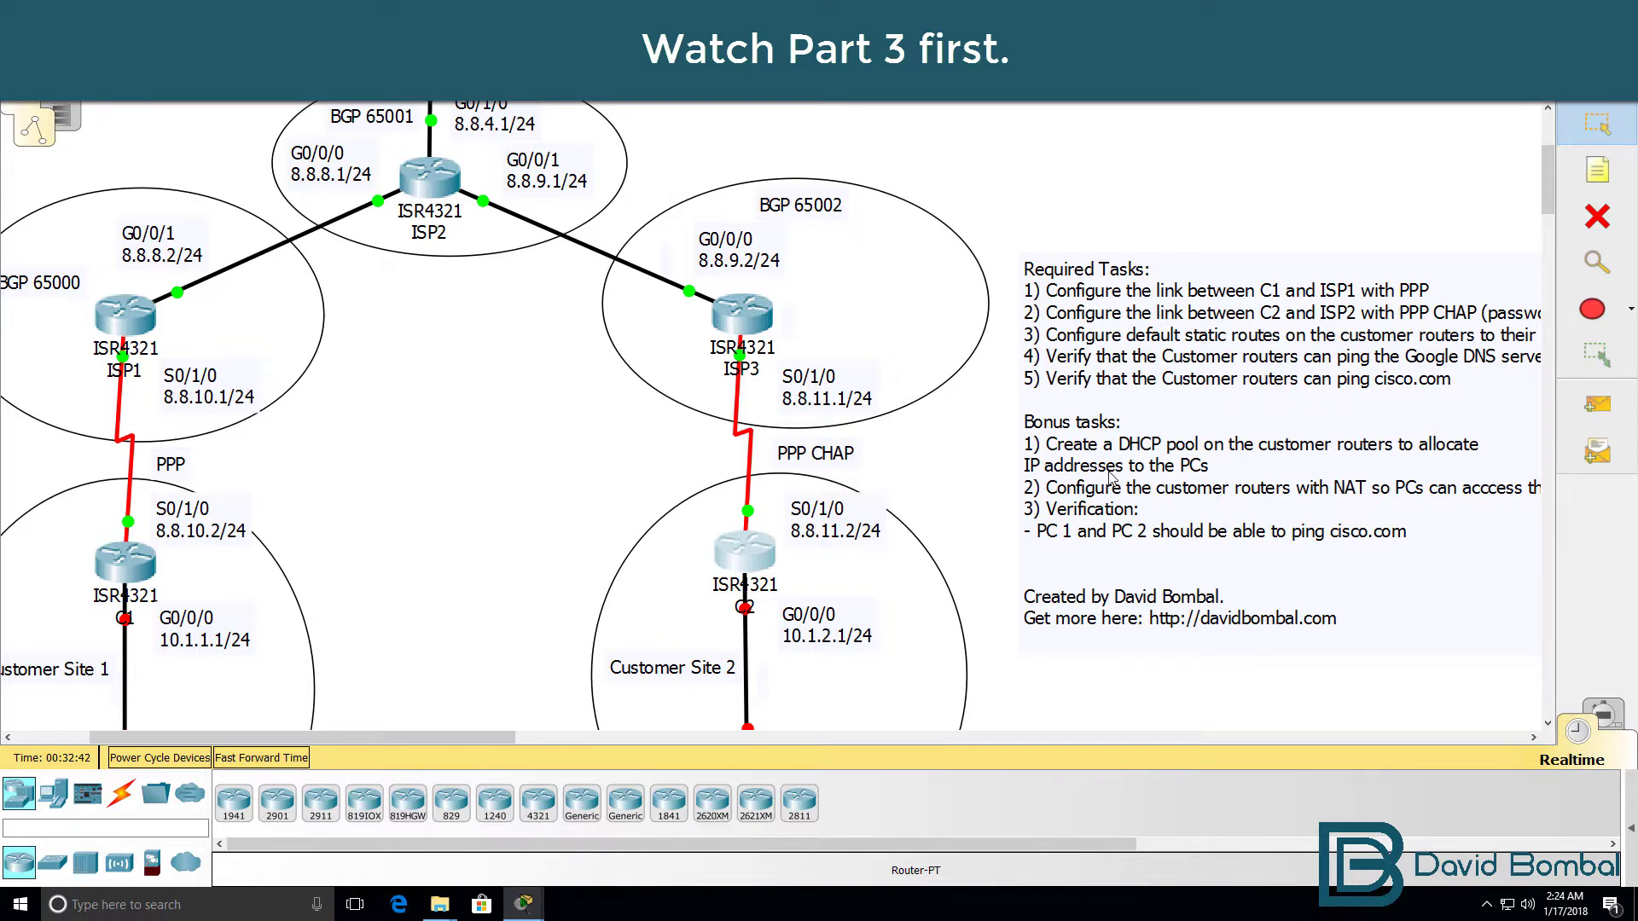
# Open C1's CLI and check sh ip int brief, which shows GigabitEthernet0/0/0 unassigned
pyautogui.moveTo(1551, 205); pyautogui.dragTo(1552, 226)
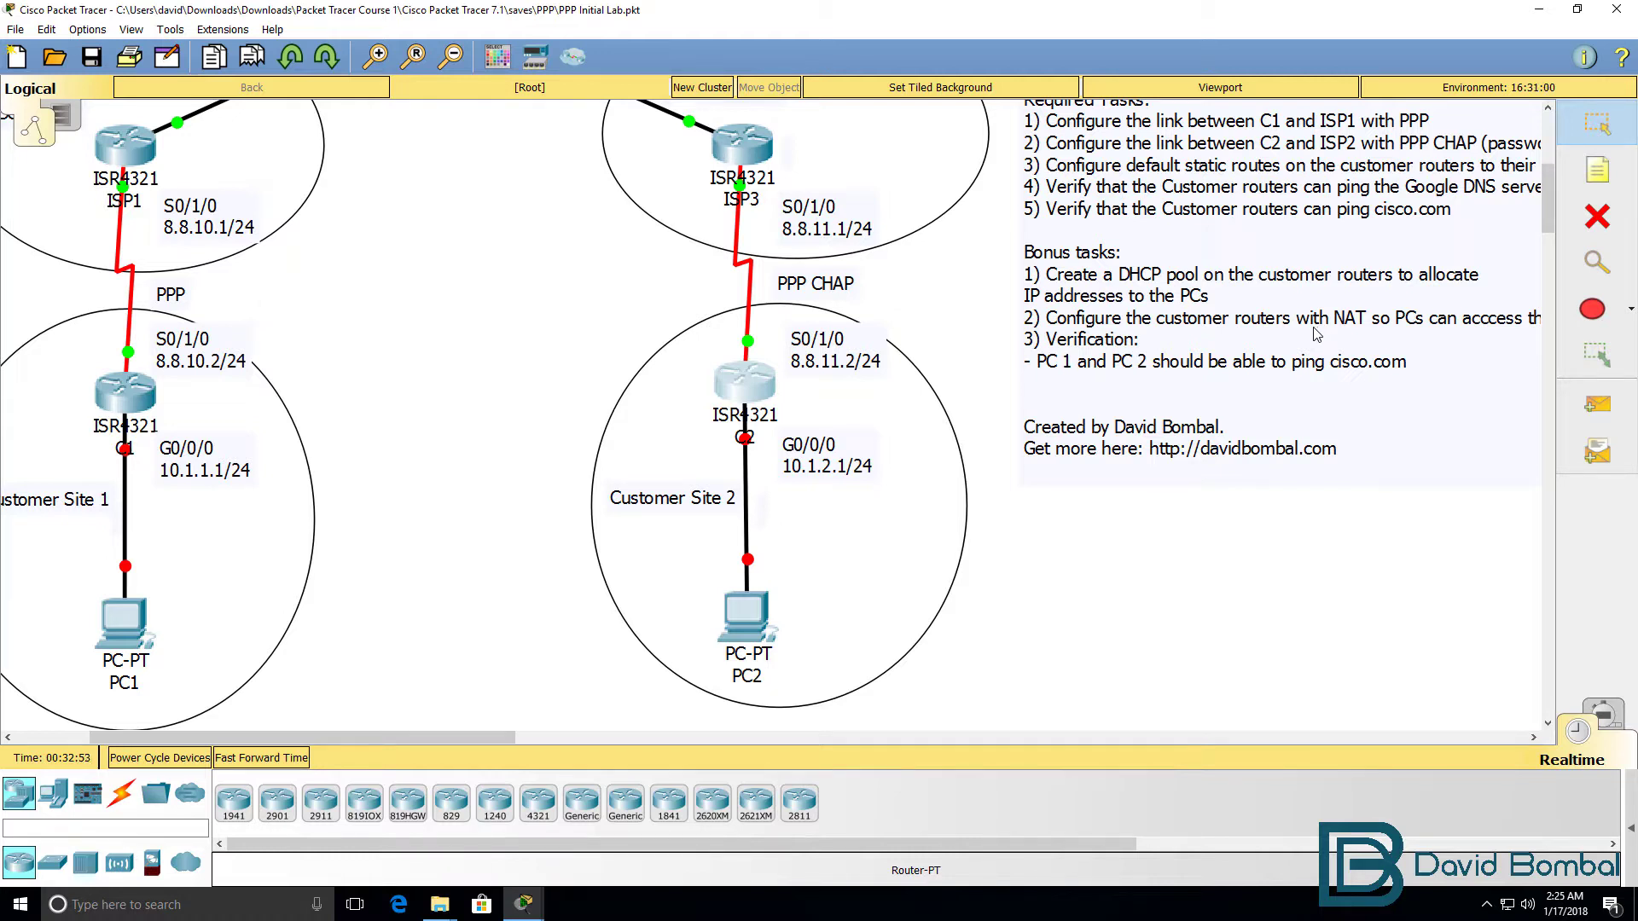
pyautogui.moveTo(417, 746); pyautogui.dragTo(458, 746)
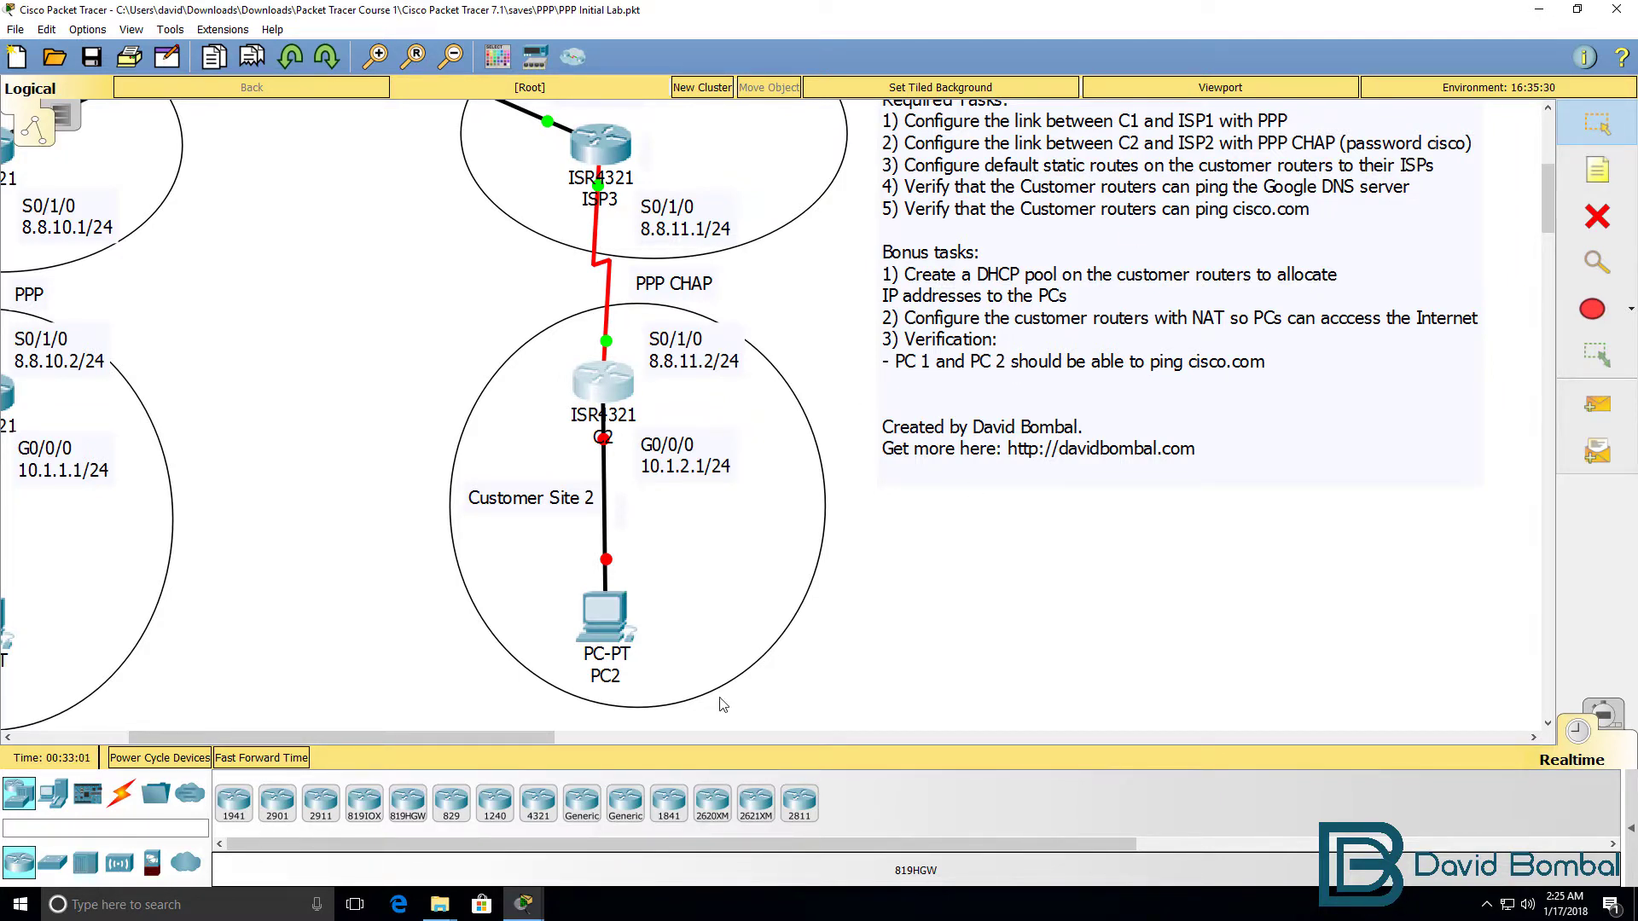
pyautogui.moveTo(317, 738); pyautogui.dragTo(254, 737)
pyautogui.click(213, 393)
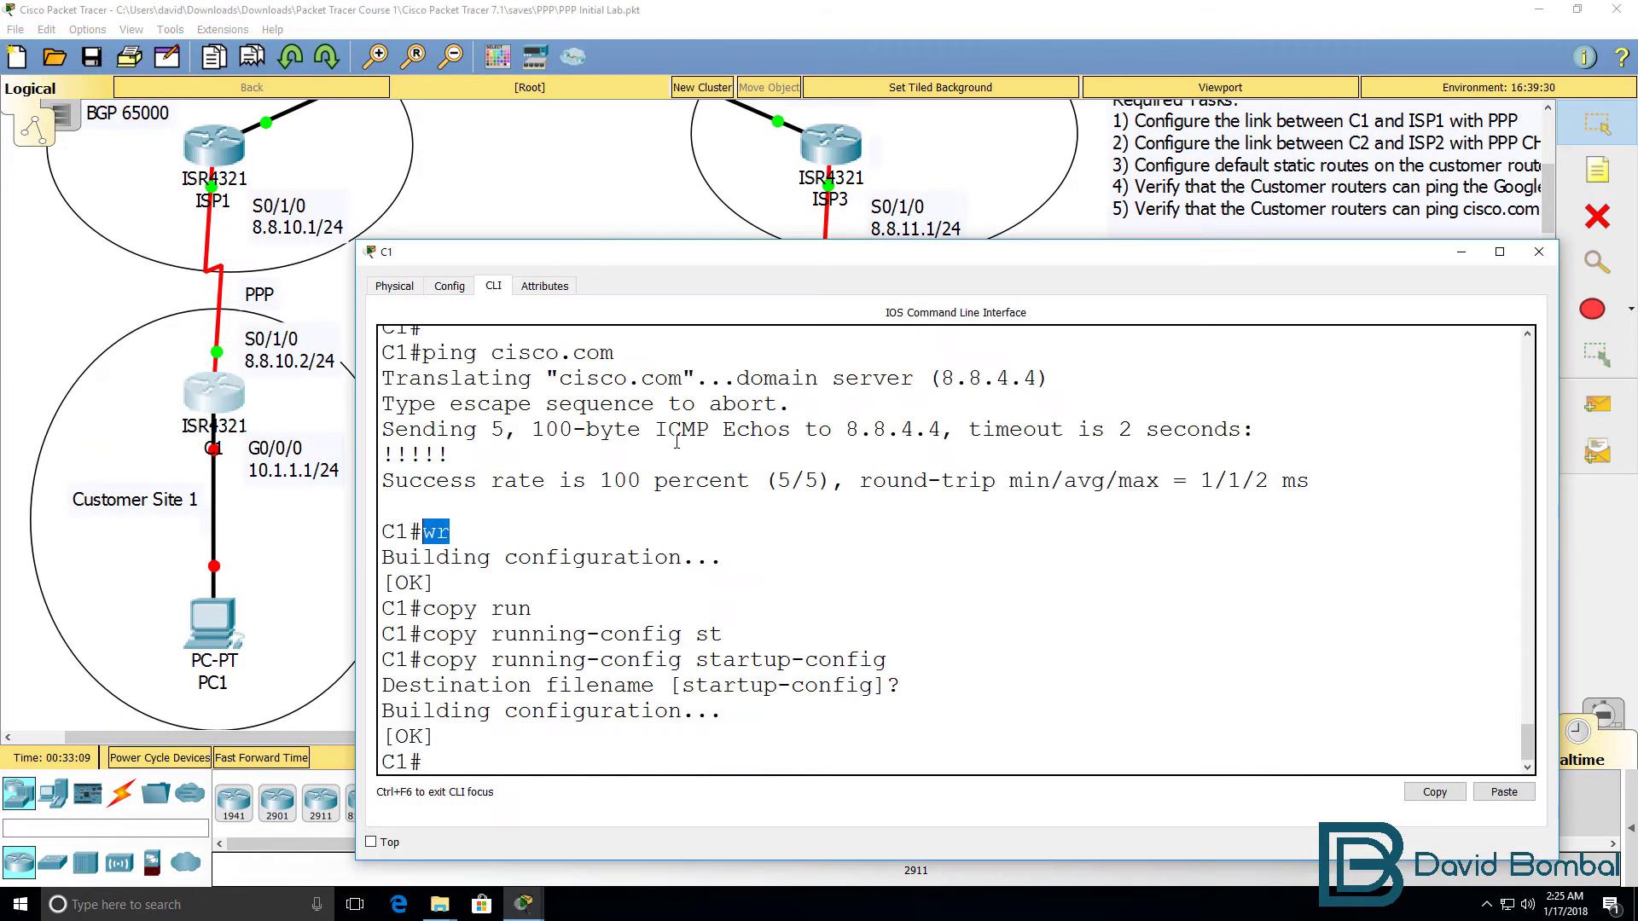
pyautogui.moveTo(766, 254); pyautogui.dragTo(885, 296)
pyautogui.press('Return')
pyautogui.press('Return')
pyautogui.write('sh ip')
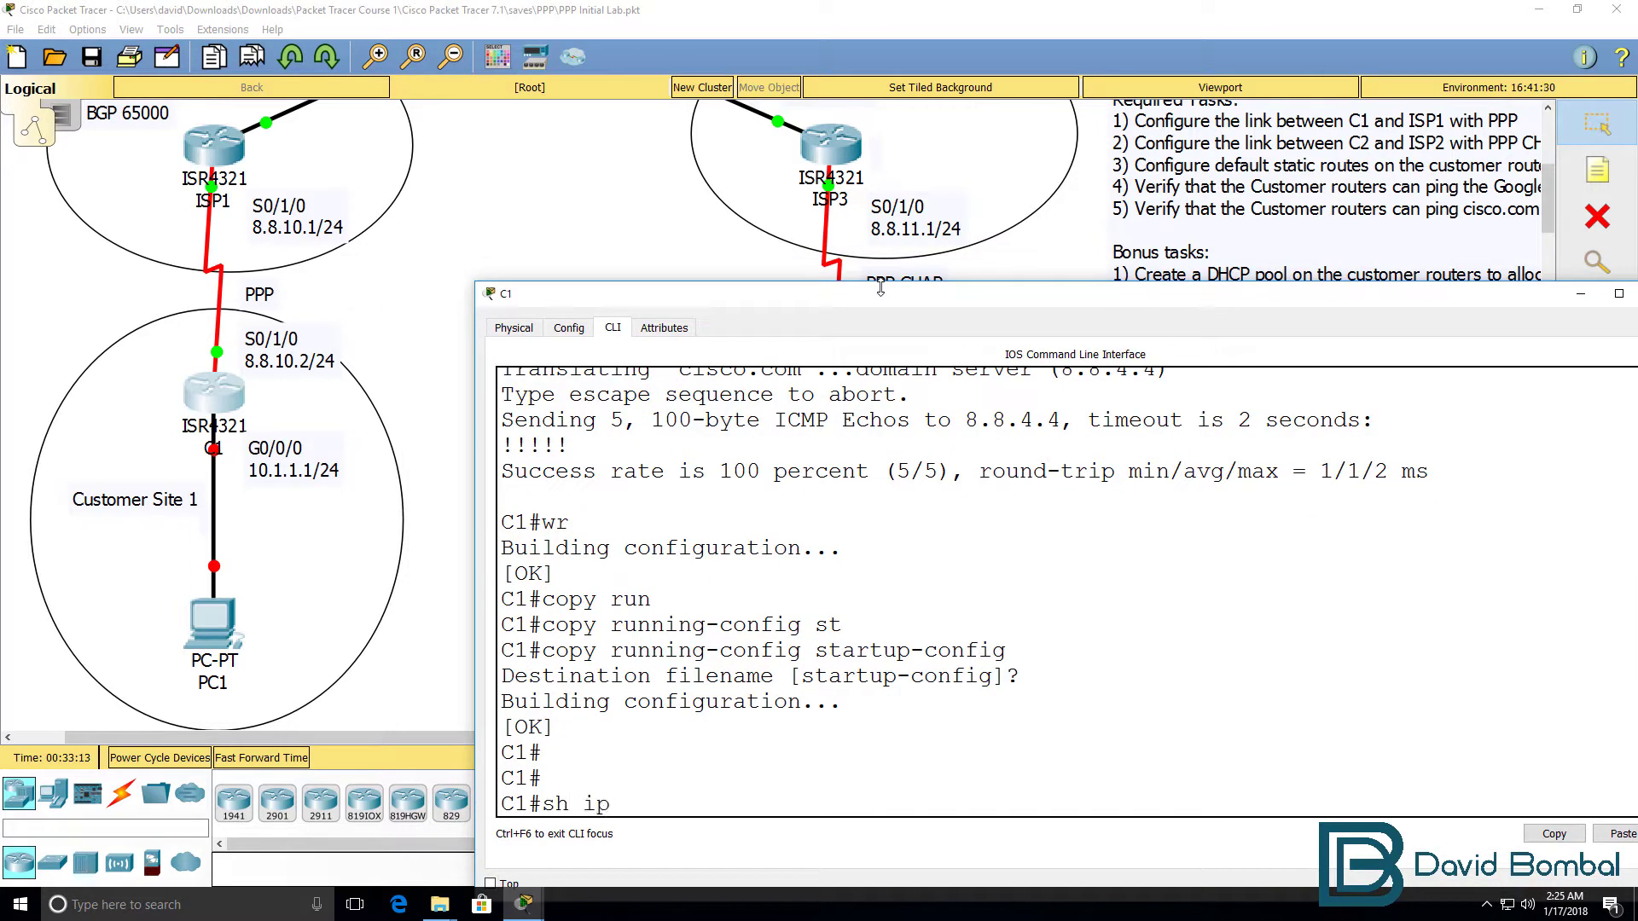
pyautogui.write(' int brief')
pyautogui.press('Return')
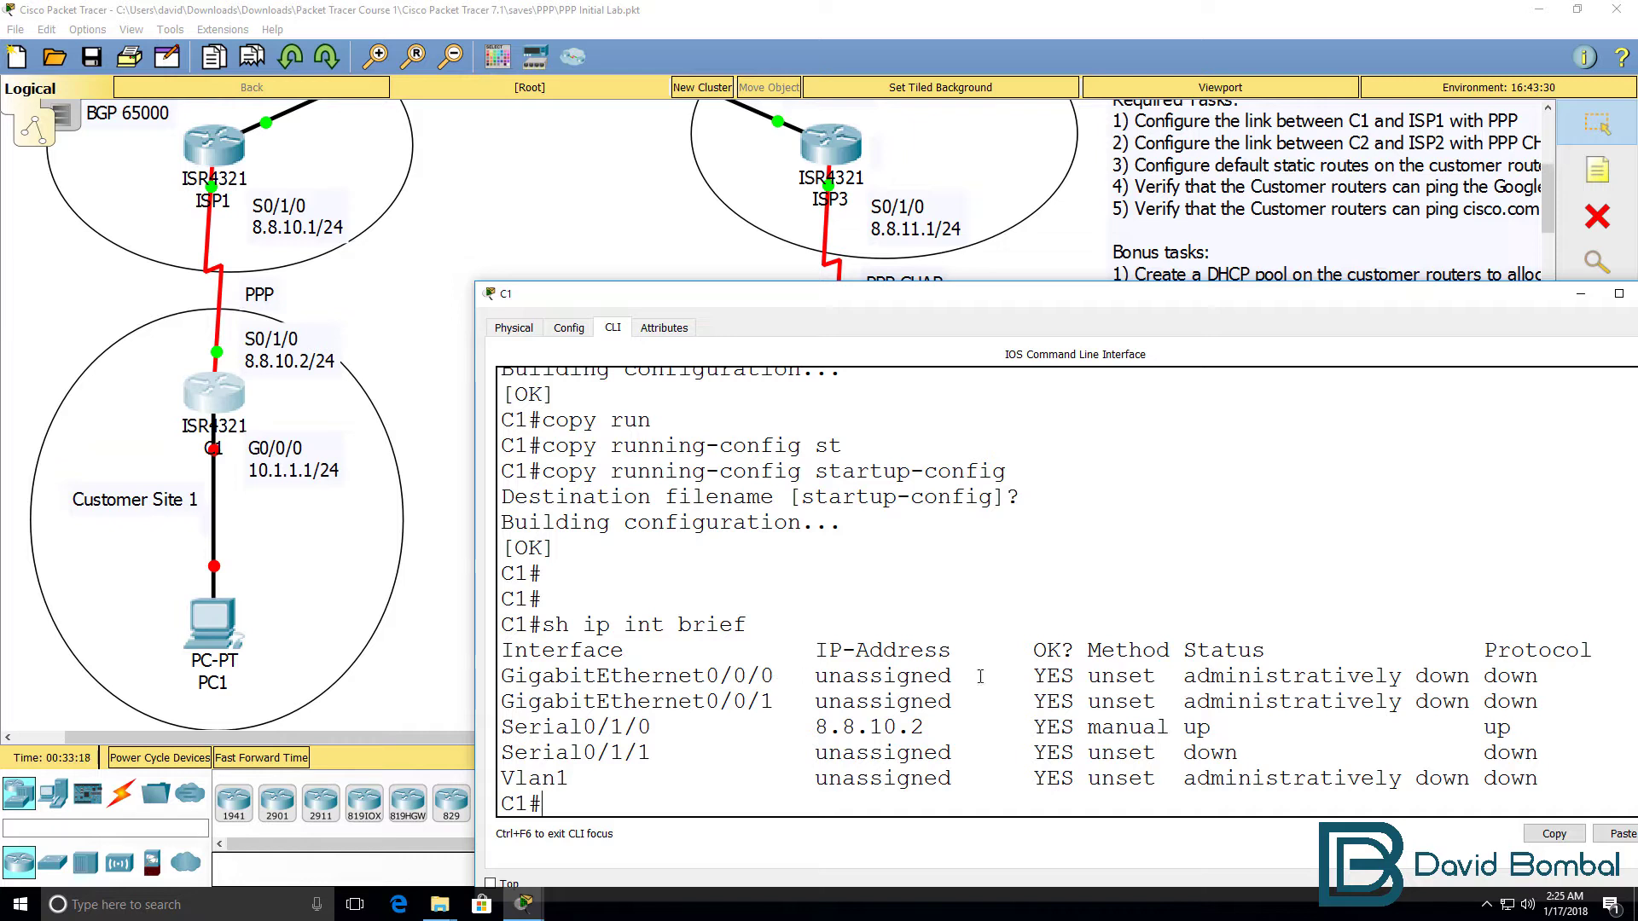
pyautogui.moveTo(980, 676); pyautogui.dragTo(495, 677)
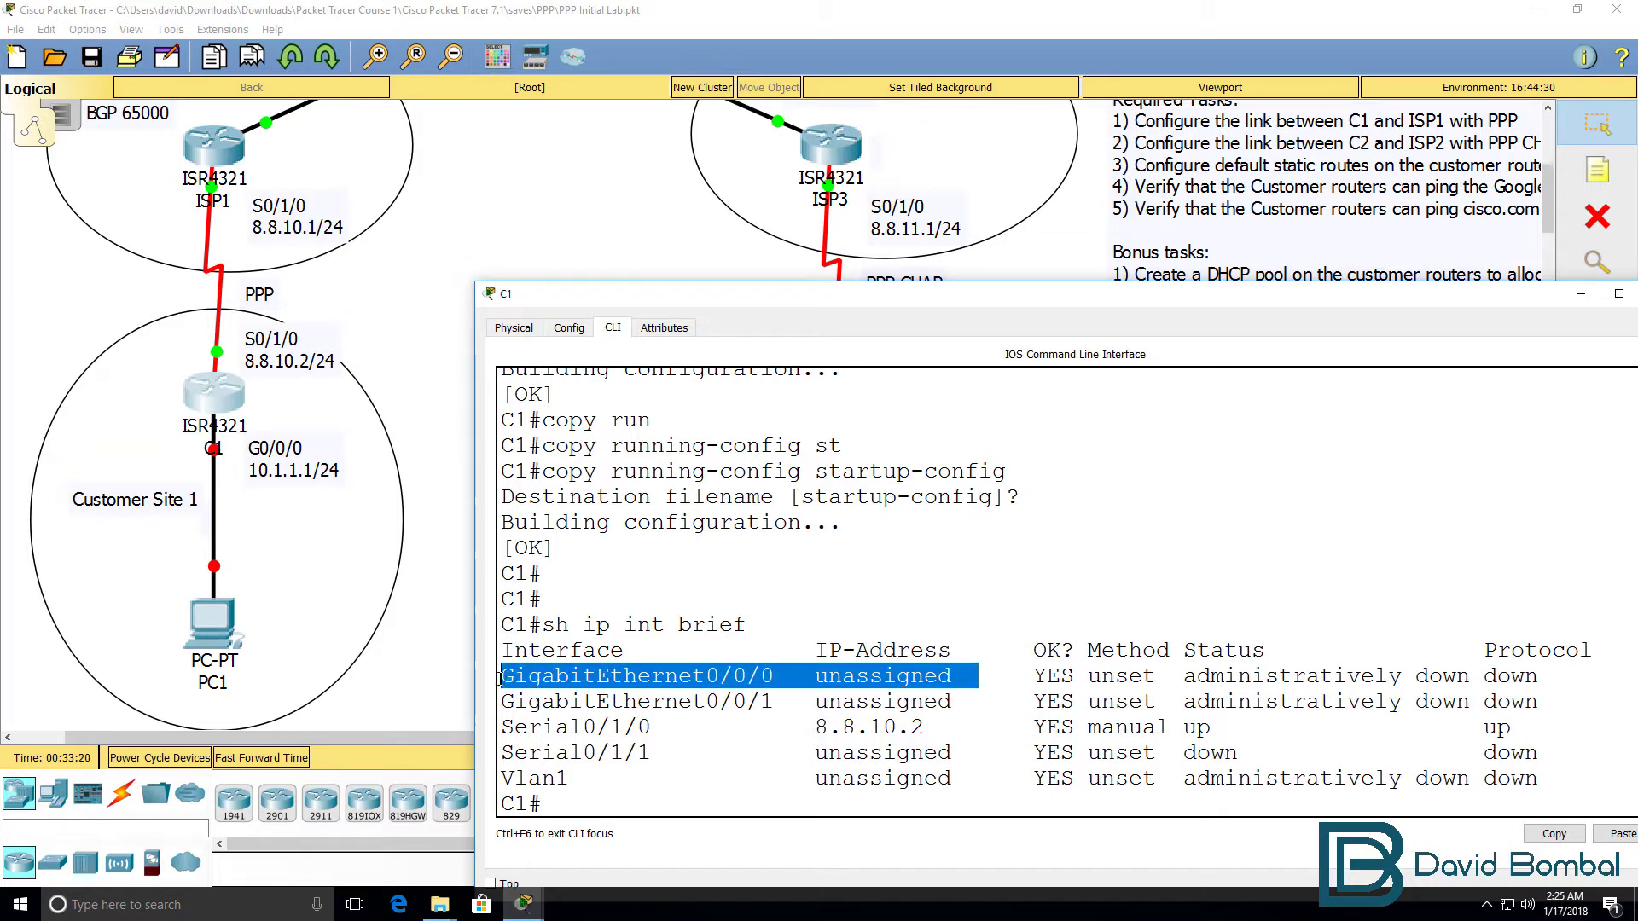
pyautogui.click(498, 680)
# Give C1's GigabitEthernet0/0/0 address 10.1.1.1 255.255.255.0 and enable it with no shut
pyautogui.write('conf t')
pyautogui.press('Return')
pyautogui.write('int g0/0/0')
pyautogui.press('Return')
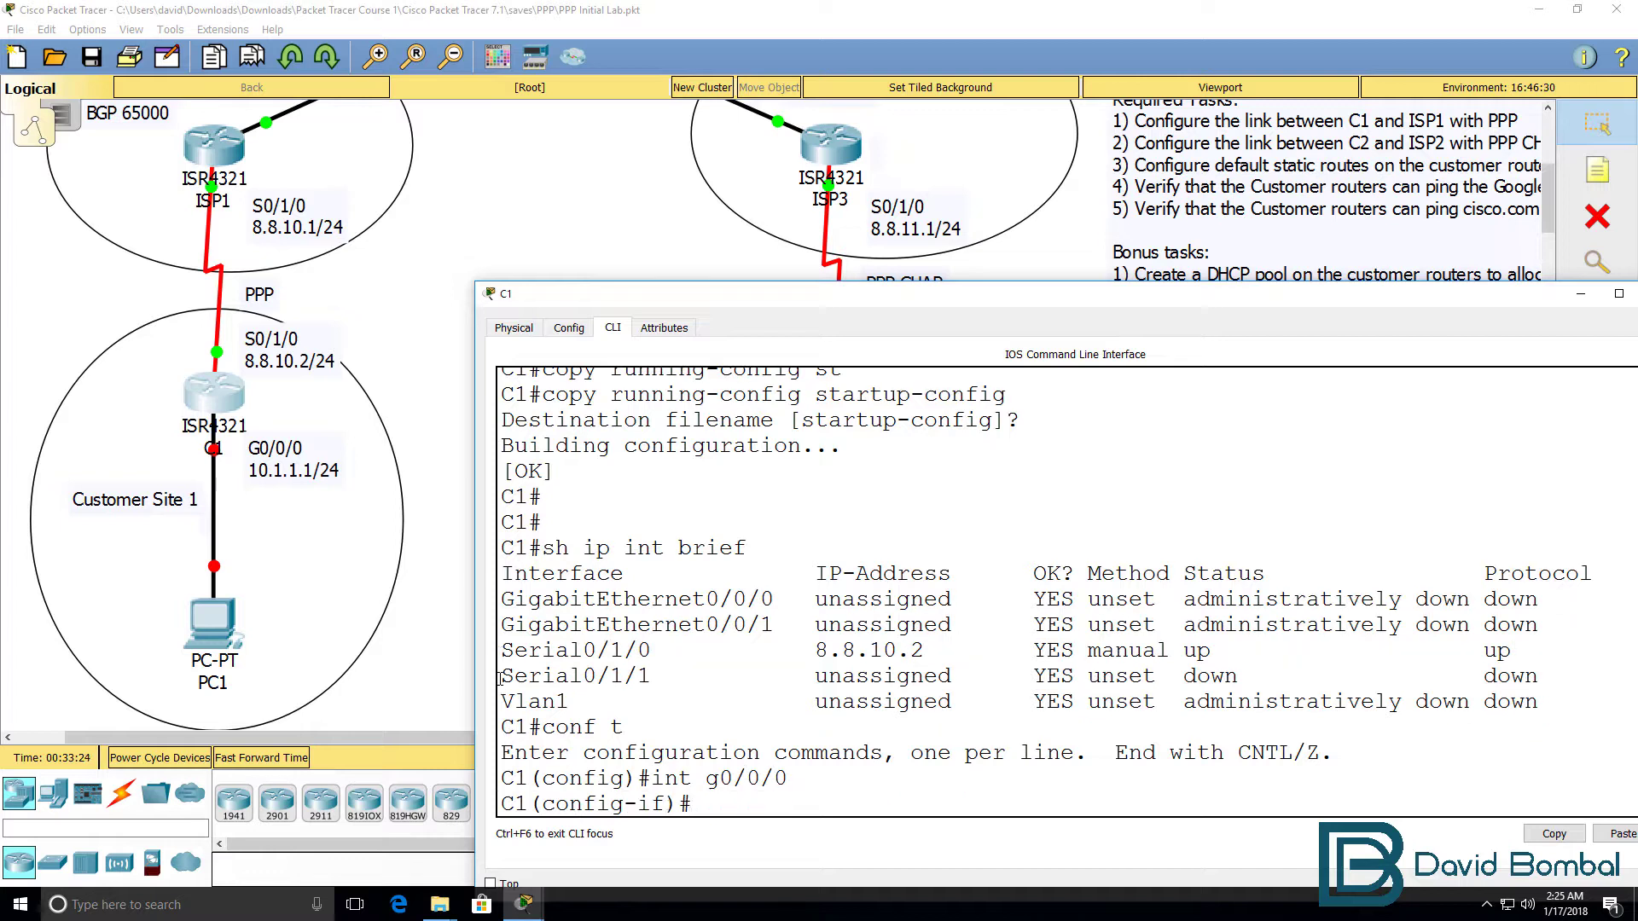
pyautogui.write('ip add')
pyautogui.press('Tab')
pyautogui.write('10')
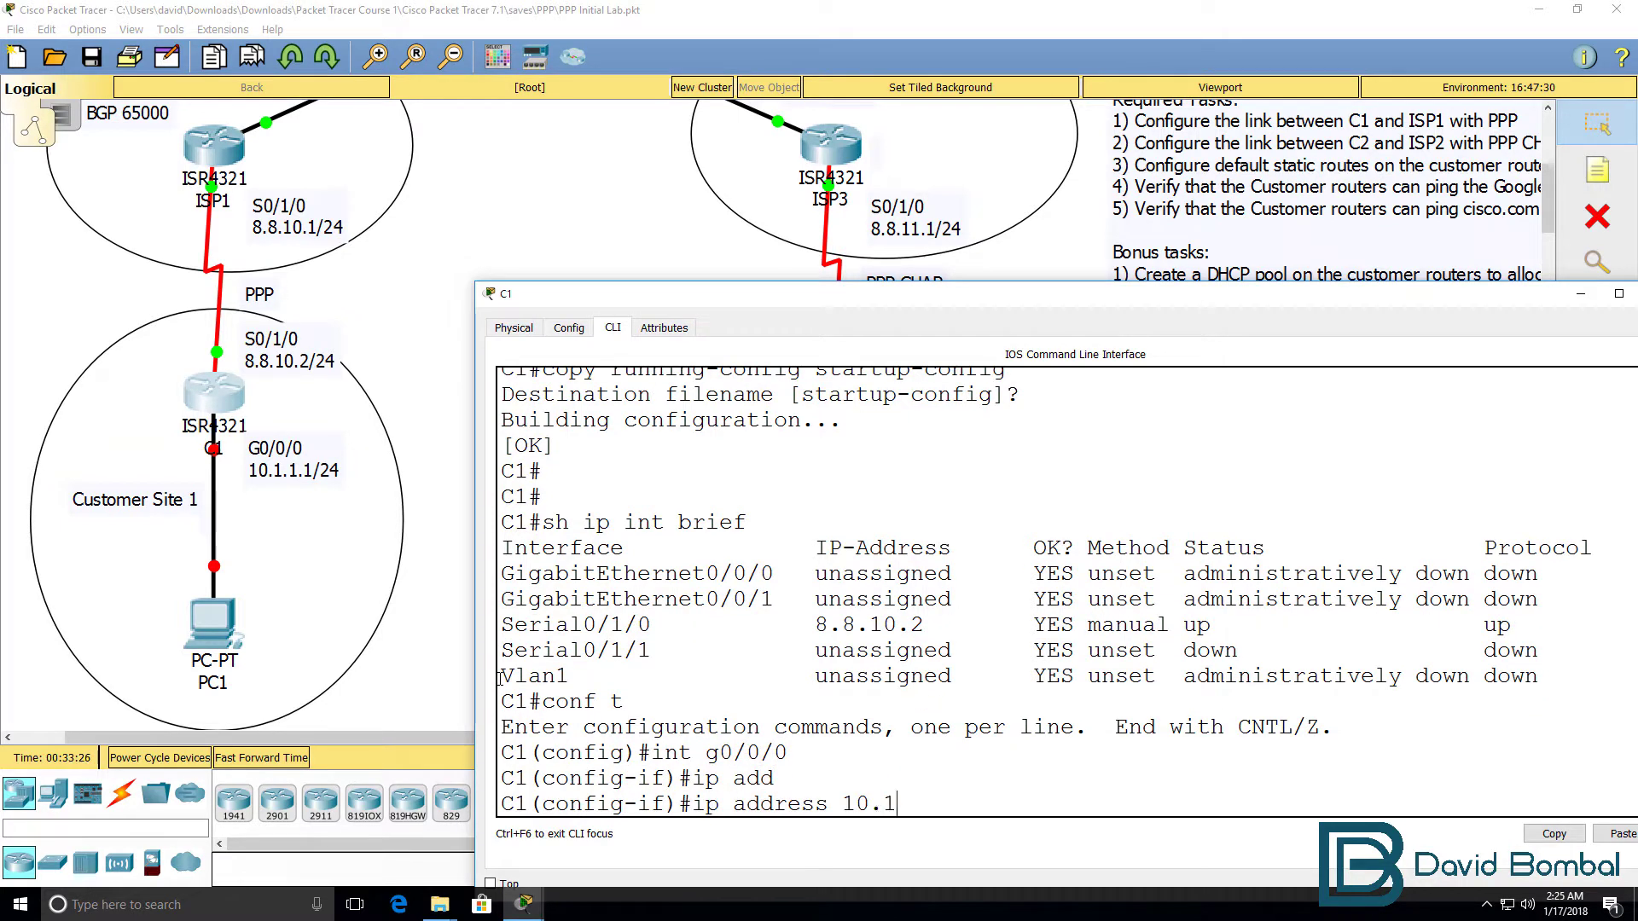
pyautogui.write('.1.1.1 255.255.255.0')
pyautogui.press('Return')
pyautogui.write('no shut')
pyautogui.press('Return')
# Exit configuration and confirm in sh ip int brief that G0/0/0 is up with 10.1.1.1
pyautogui.press('Return')
pyautogui.press('Return')
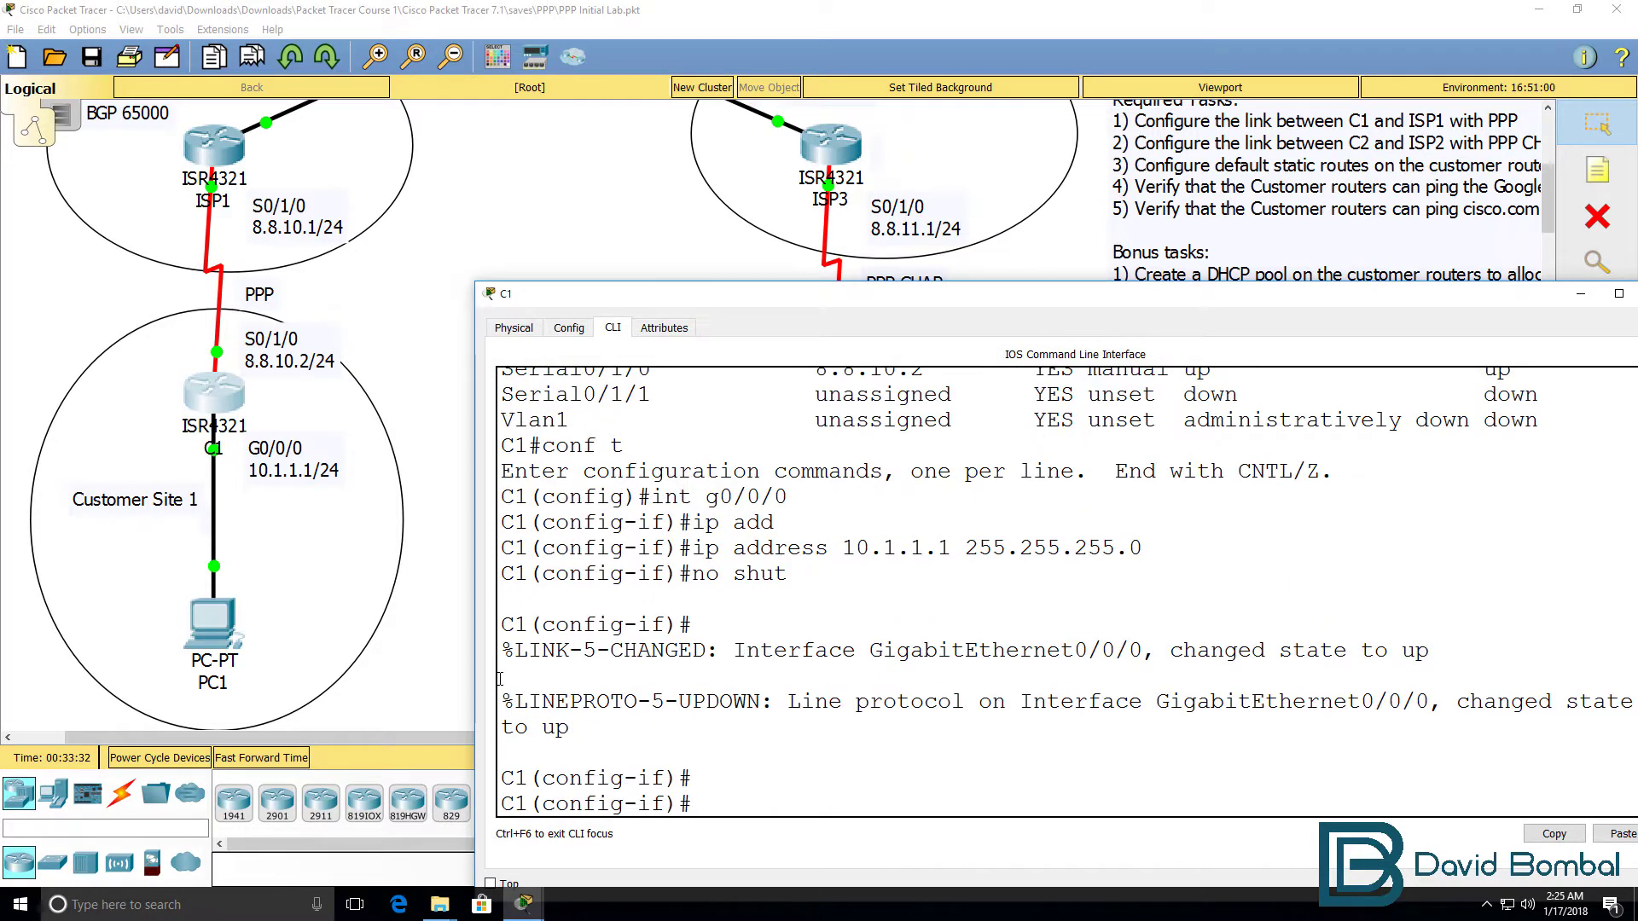
pyautogui.write('end')
pyautogui.press('Return')
pyautogui.write('sh ip int brief')
pyautogui.press('Return')
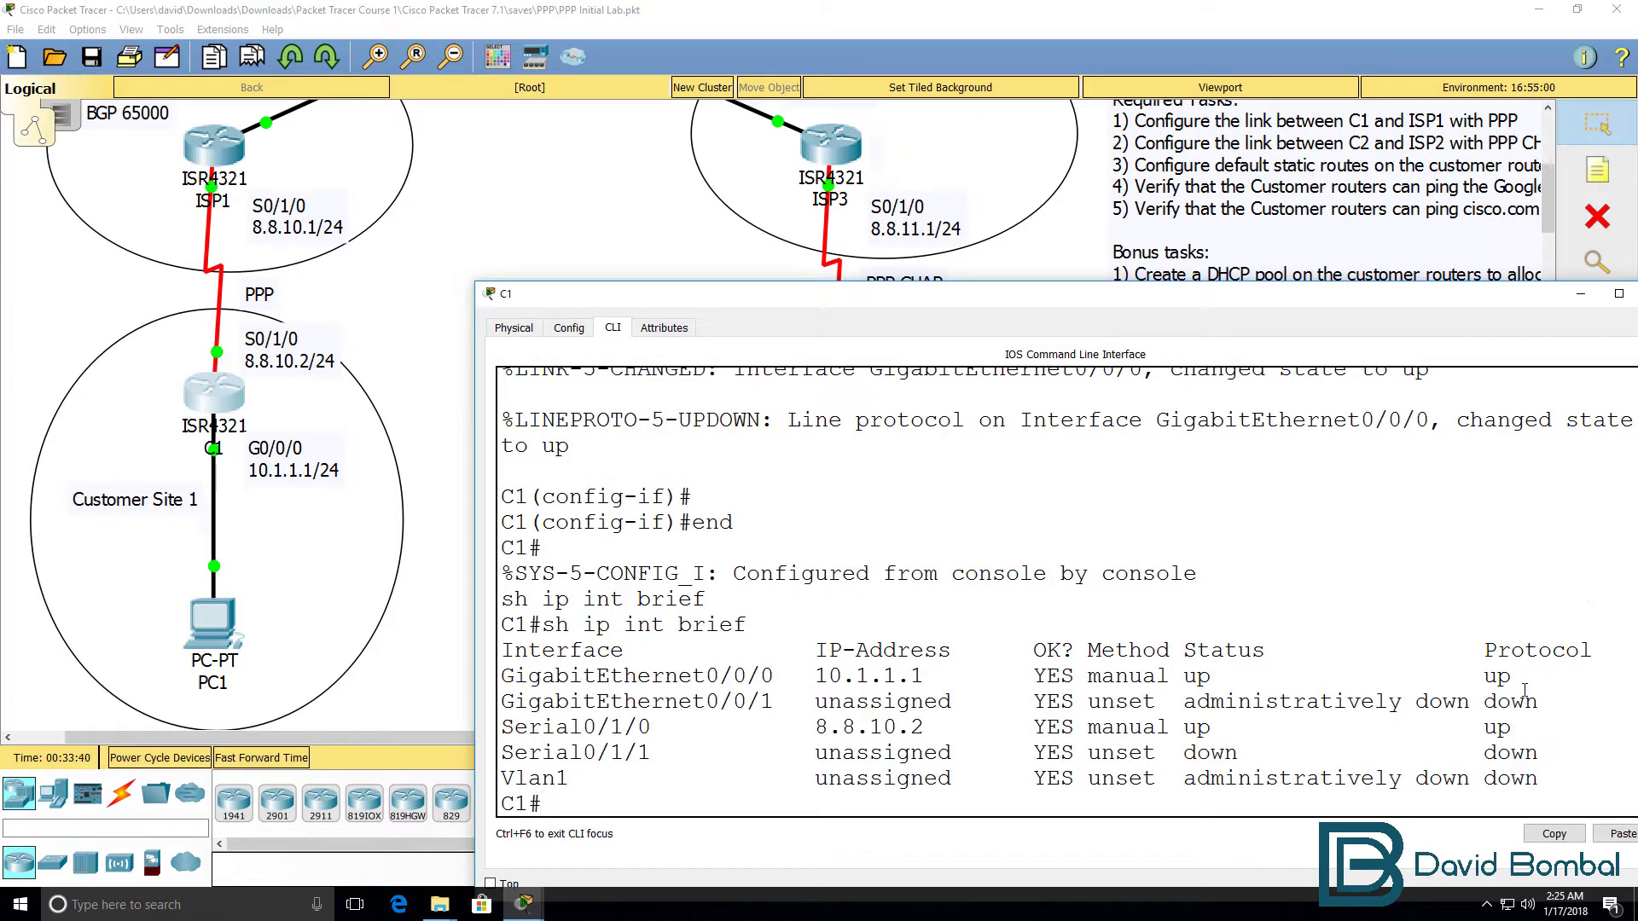
pyautogui.moveTo(1524, 682); pyautogui.dragTo(482, 682)
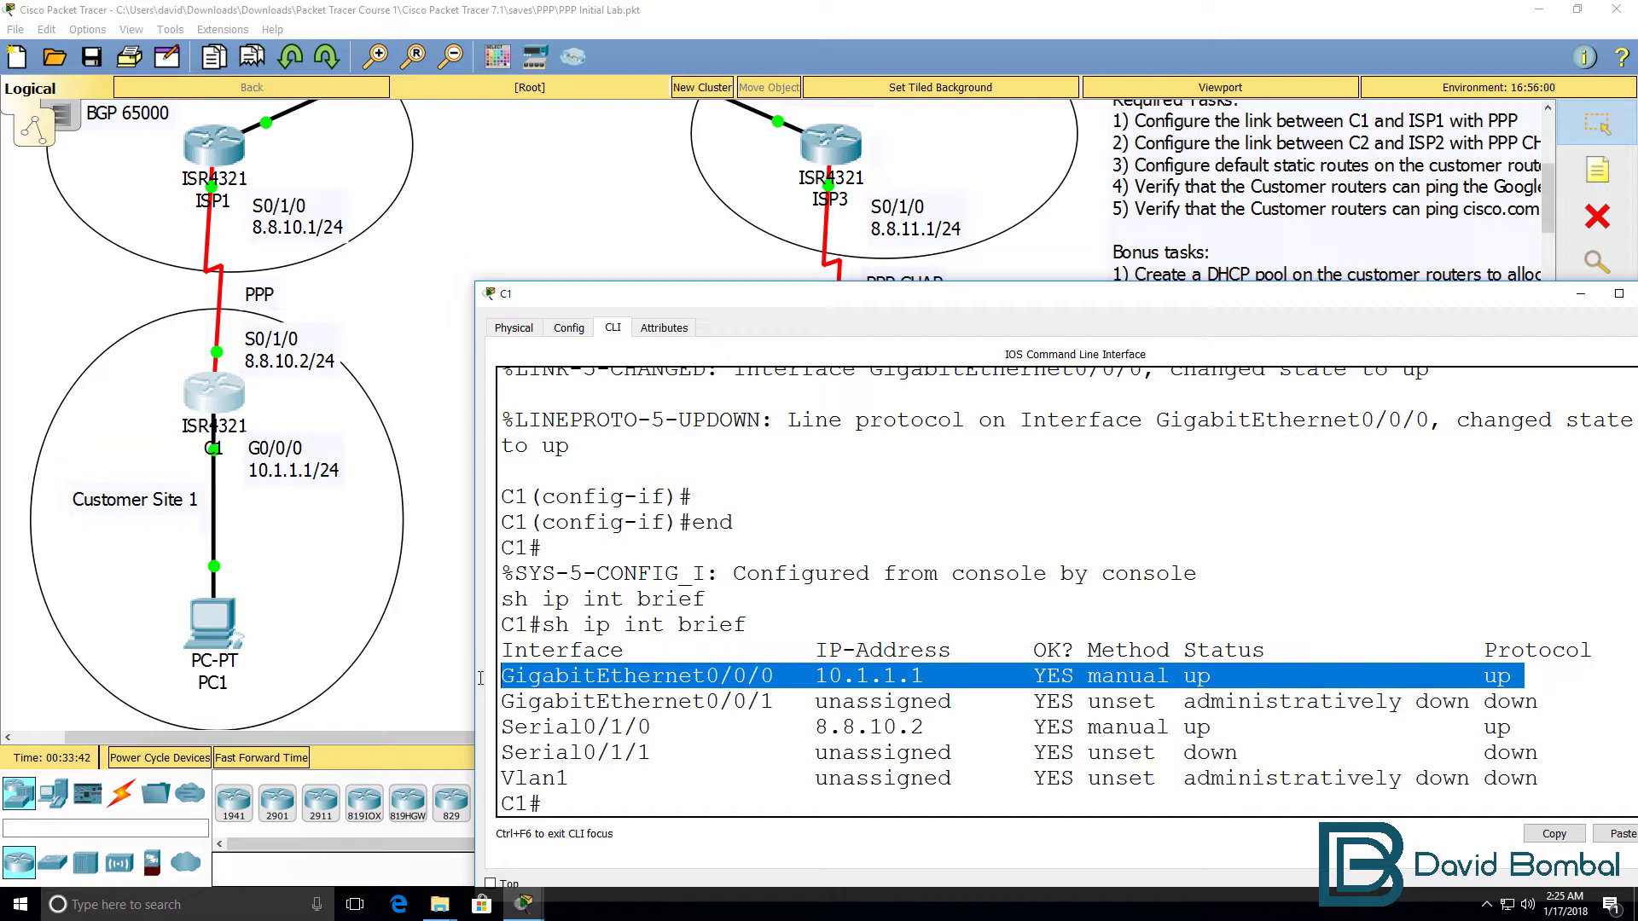
pyautogui.click(825, 682)
pyautogui.moveTo(814, 675); pyautogui.dragTo(983, 678)
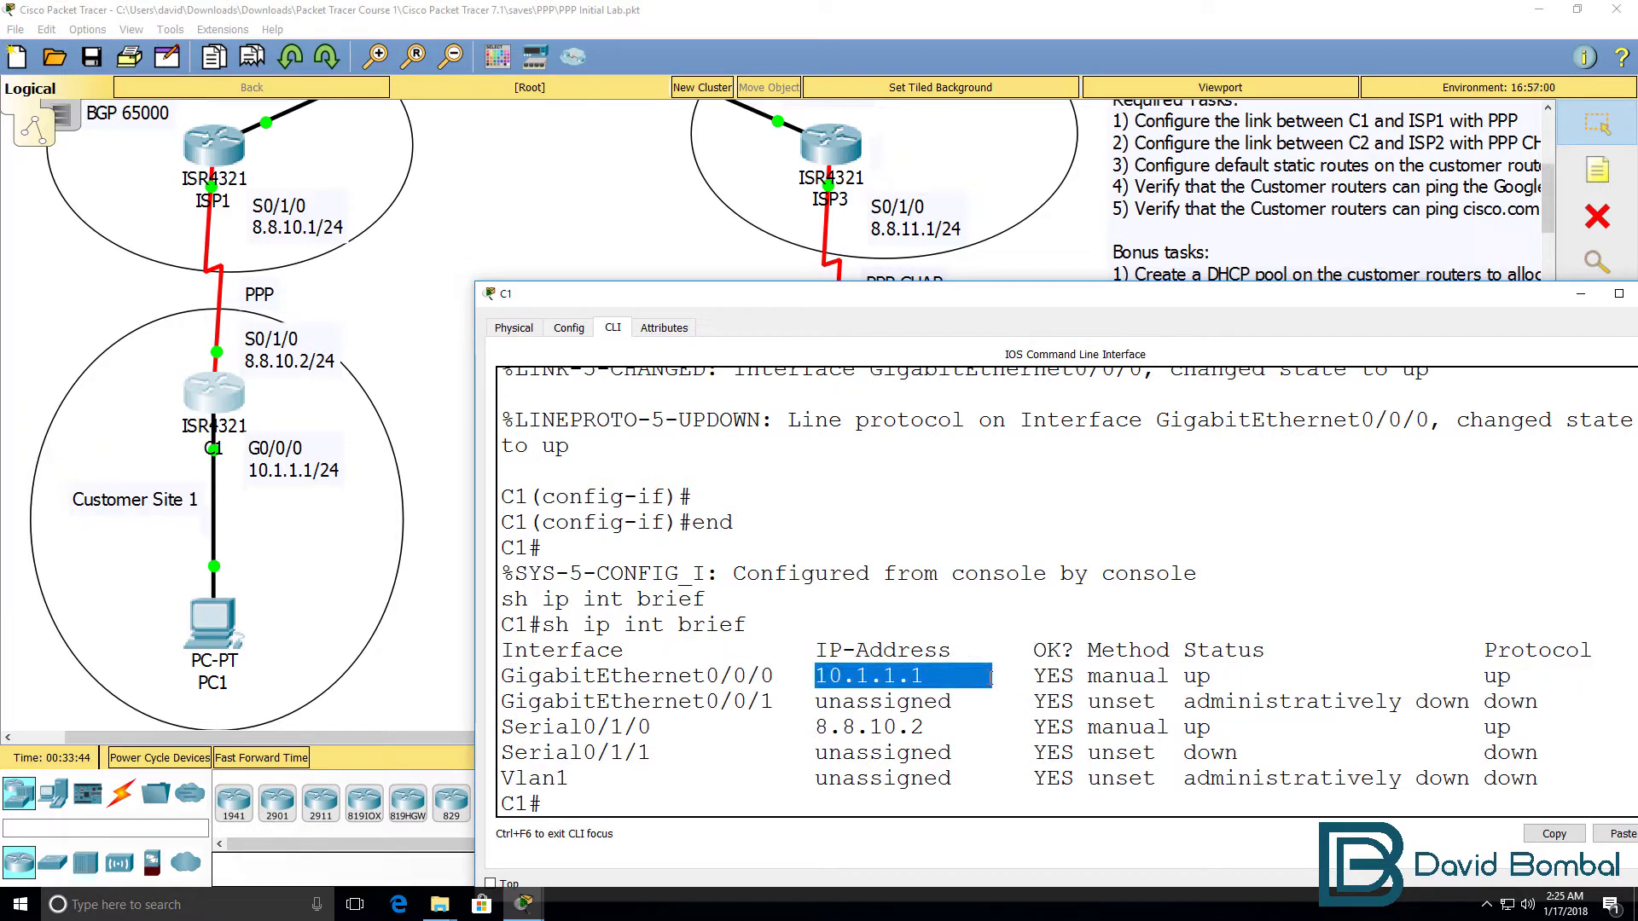
pyautogui.click(889, 627)
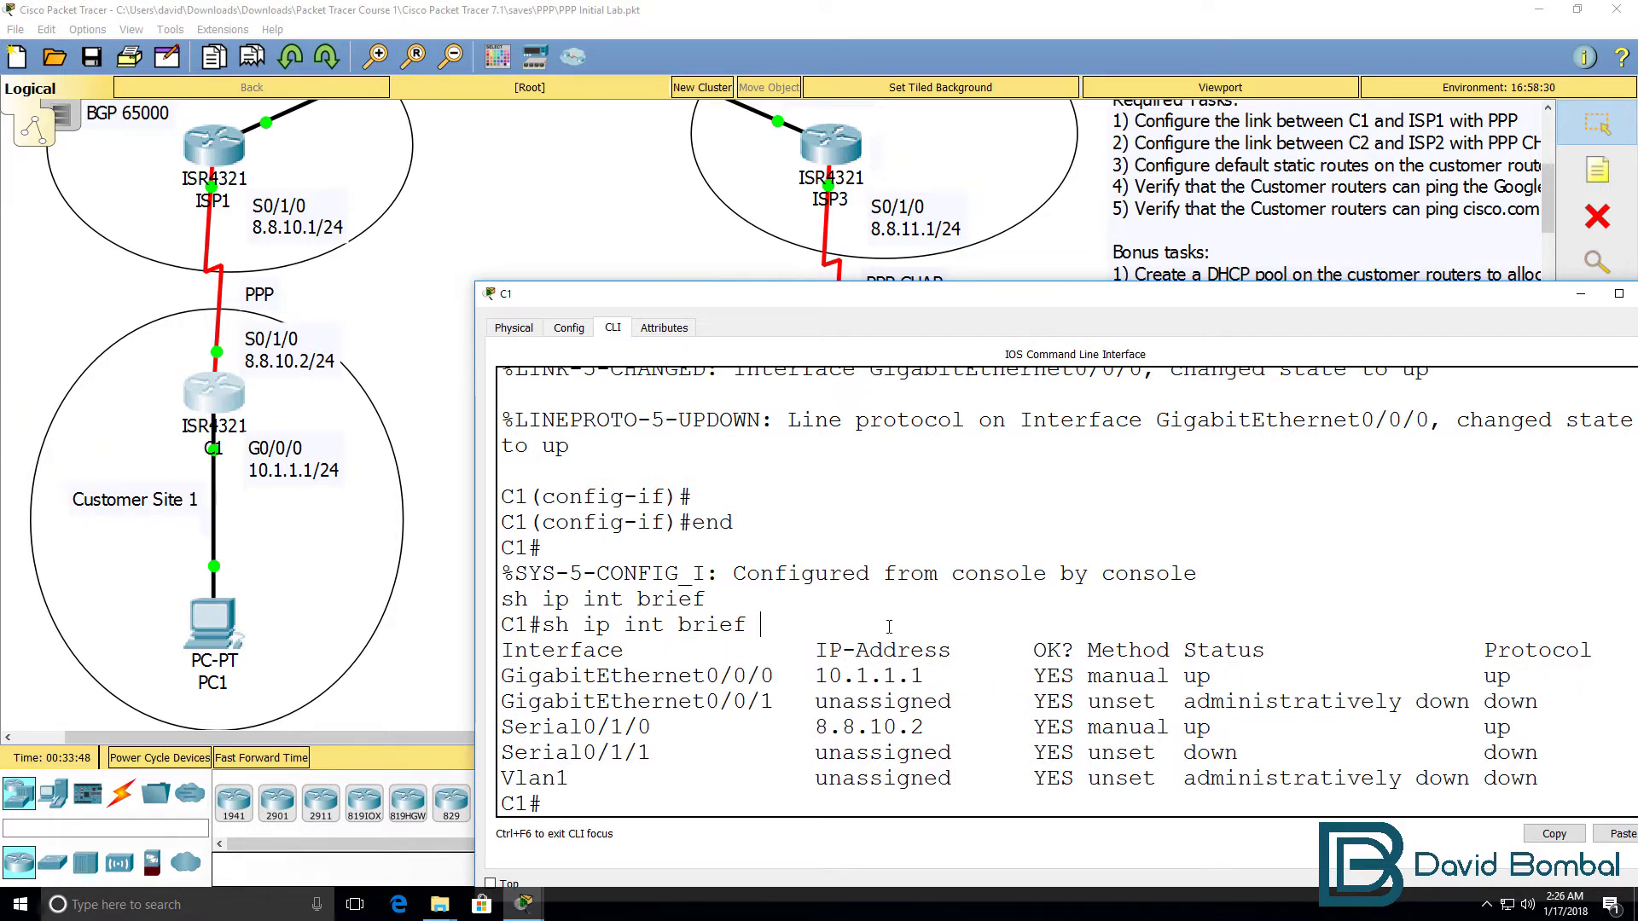
# On C1, create DHCP pool 'pc' covering network 10.1.1.0 255.255.255.0
pyautogui.press('Return')
pyautogui.write('cinf')
pyautogui.press('BackSpace')
pyautogui.press('BackSpace')
pyautogui.press('BackSpace')
pyautogui.write('onf t')
pyautogui.press('Return')
pyautogui.write('ip dh')
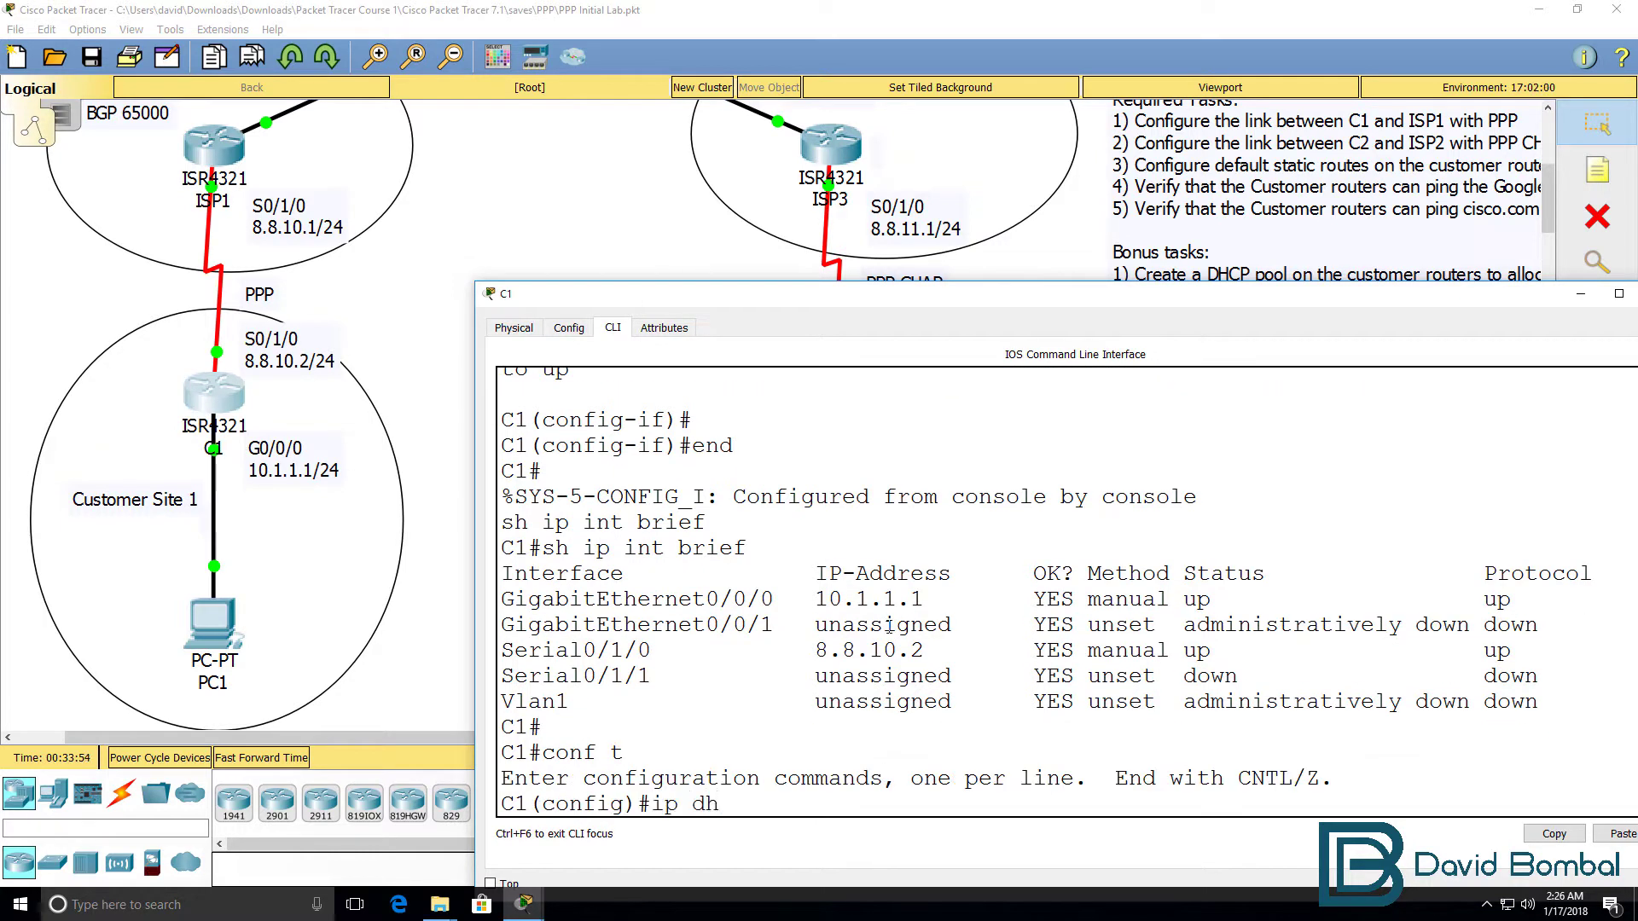
pyautogui.press('Tab')
pyautogui.write('poo')
pyautogui.write('l ?')
pyautogui.write('pc')
pyautogui.press('Return')
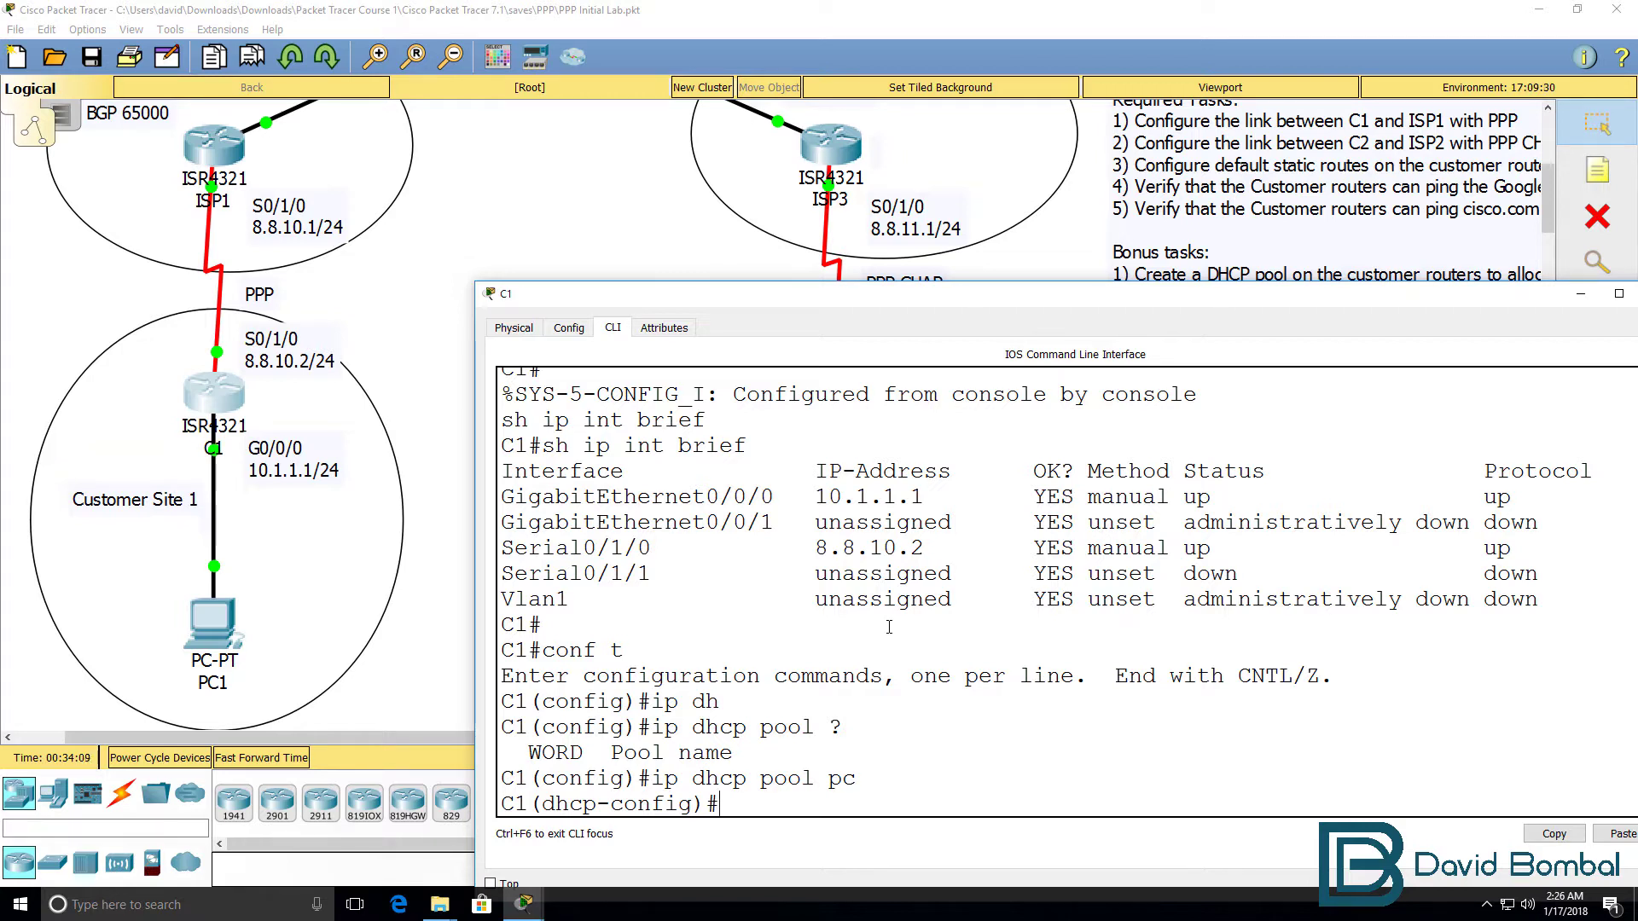
pyautogui.write('network')
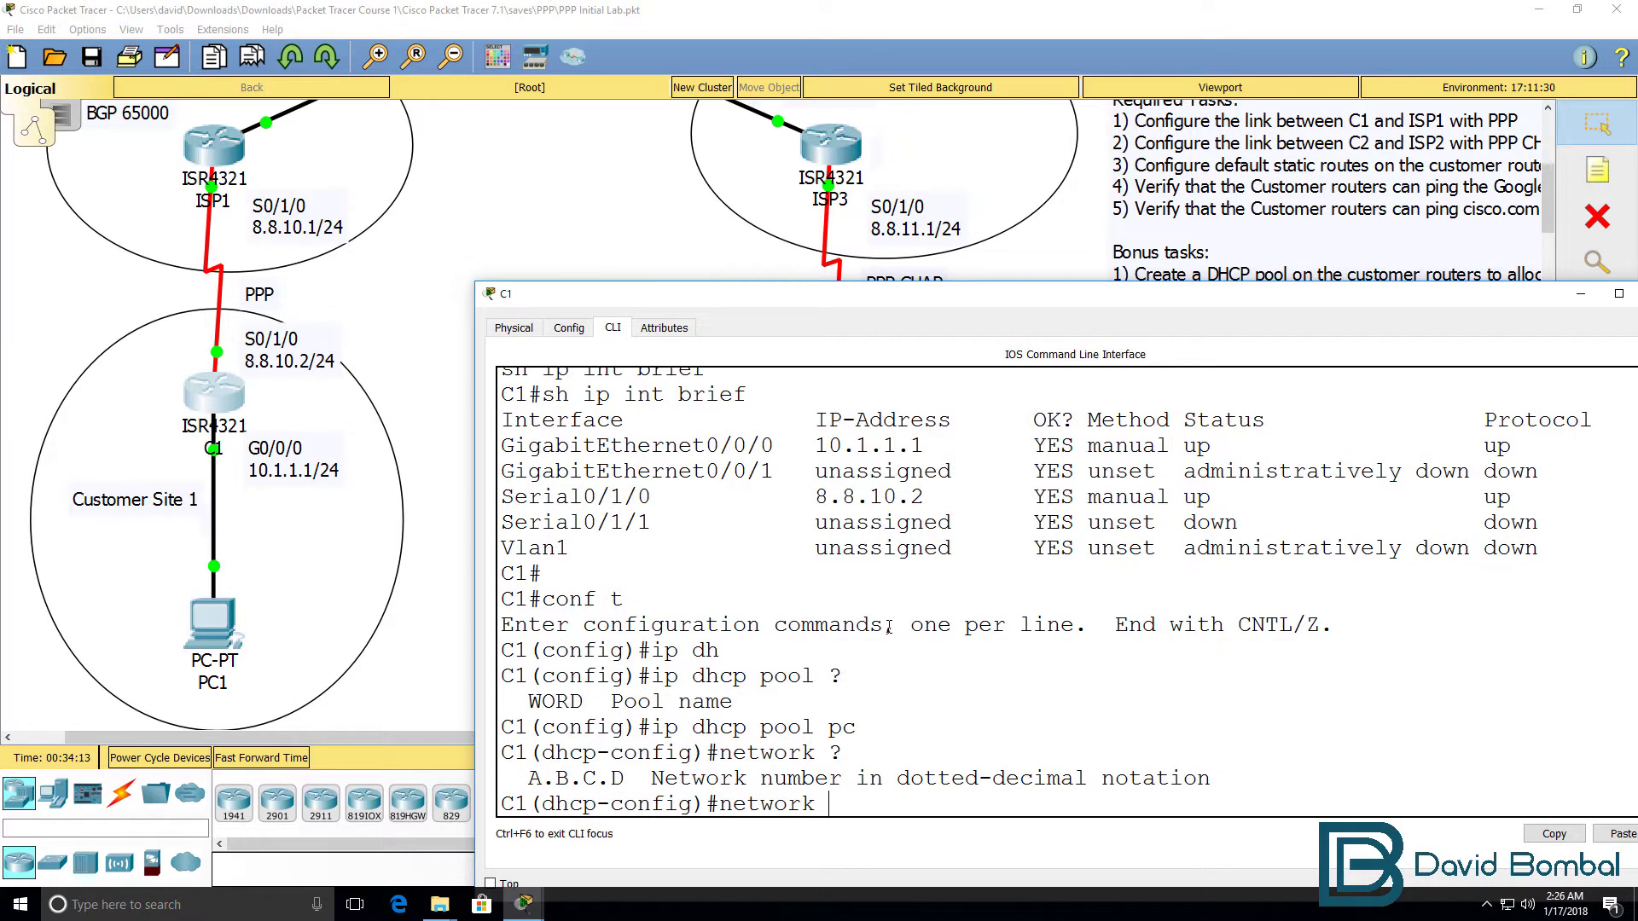
pyautogui.write(' ?10.1.1.0 ?255.25')
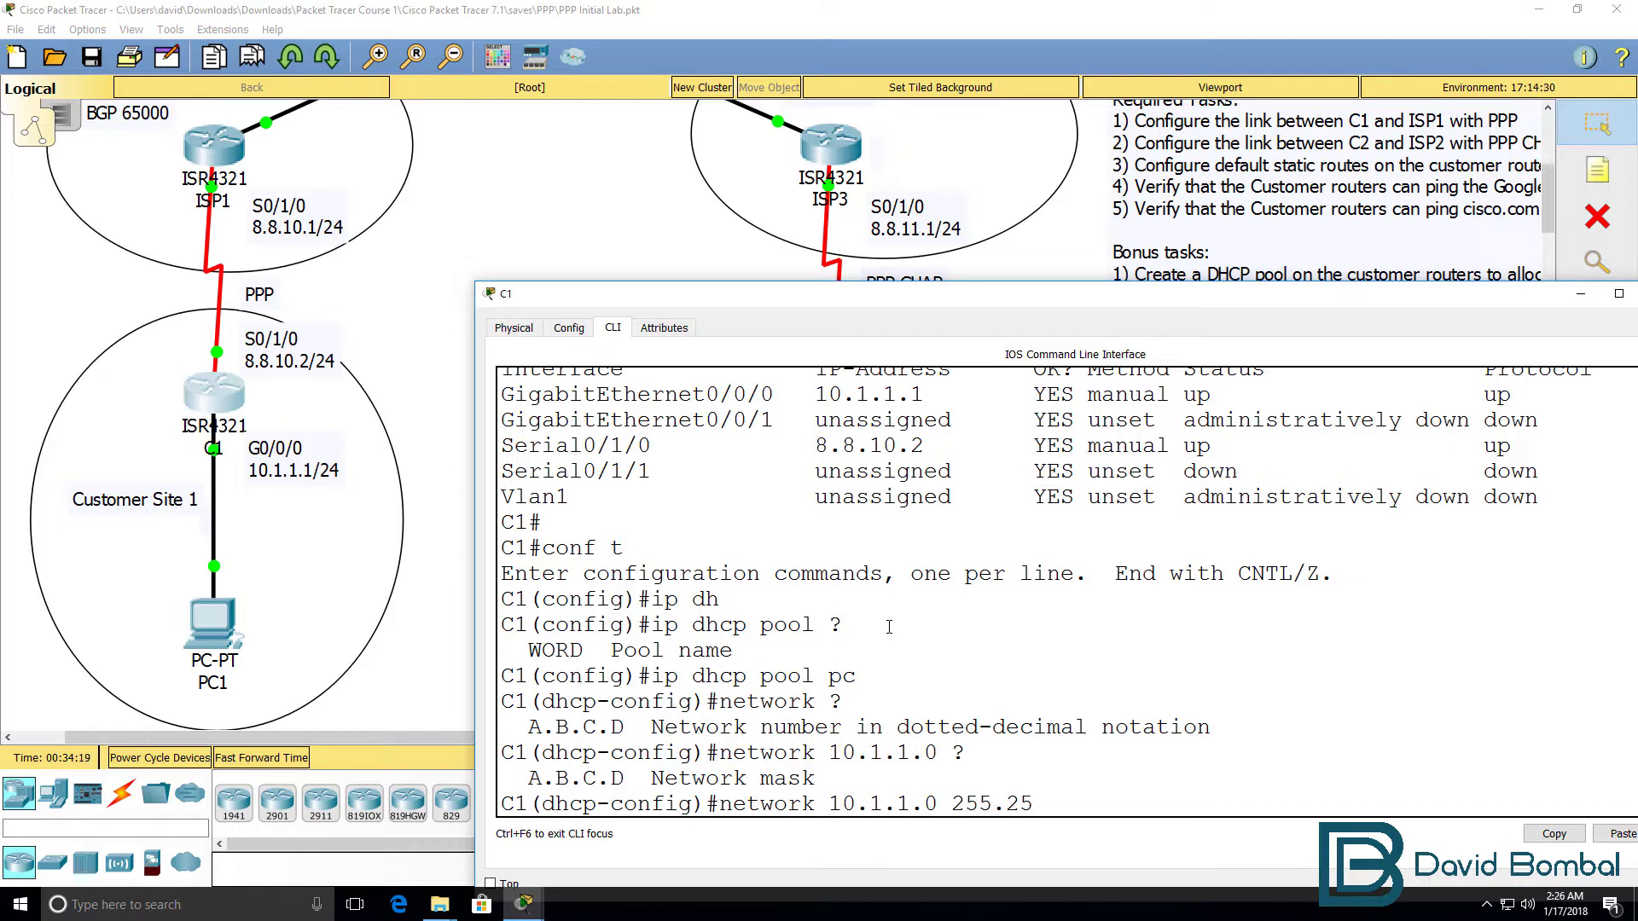
pyautogui.write('55.255')
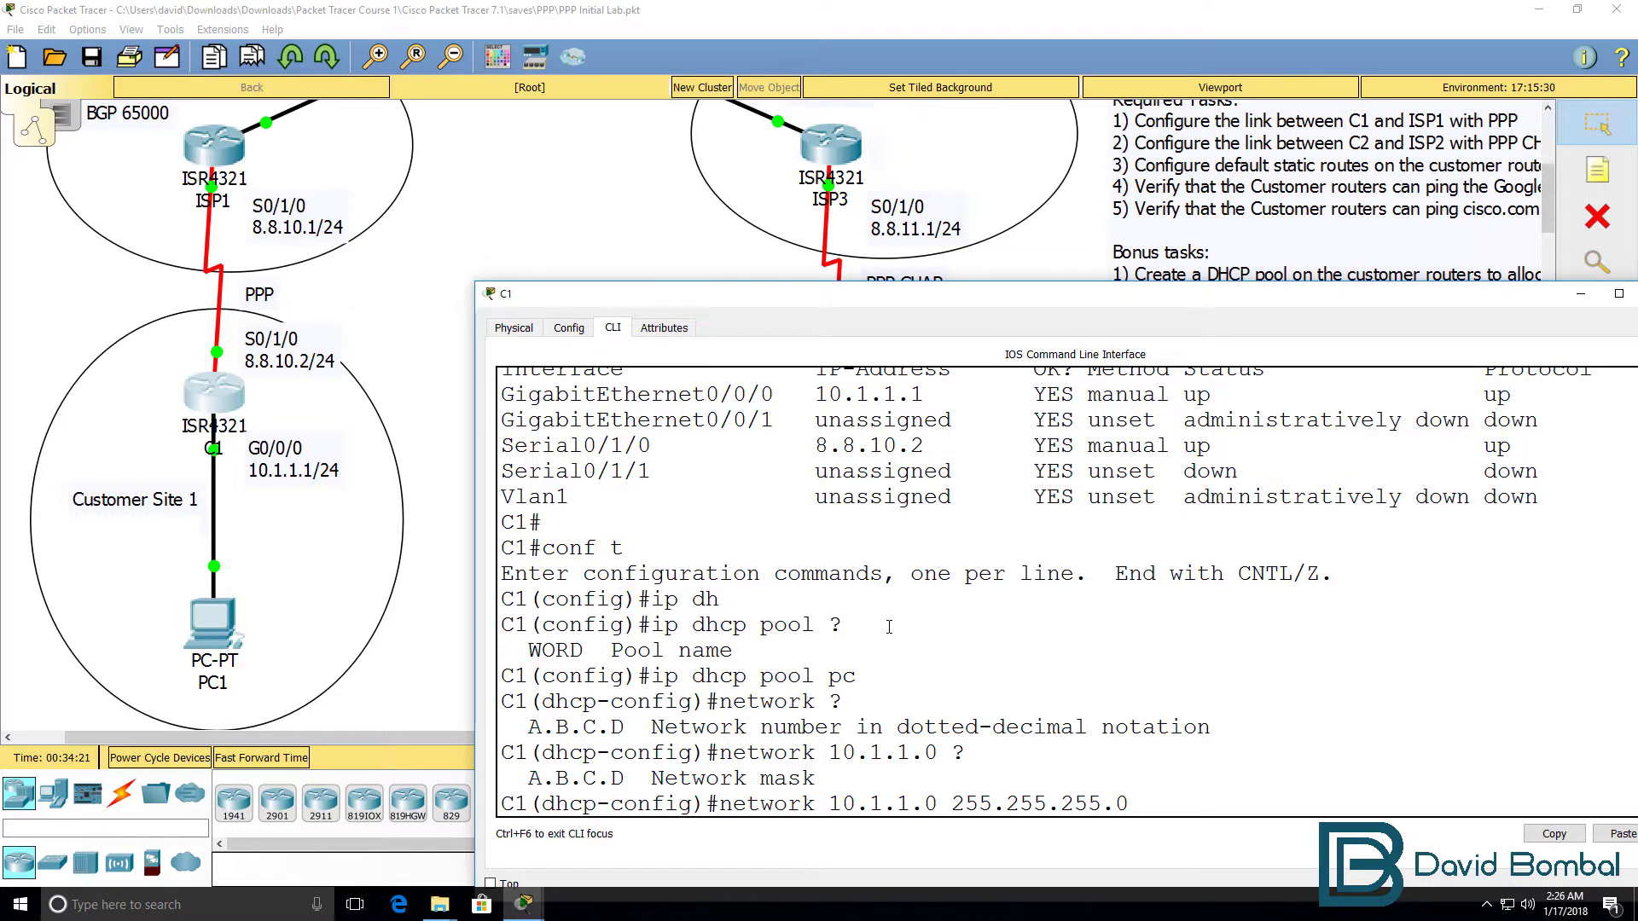
pyautogui.write('.0')
pyautogui.press('Return')
# Set the pool's default-router to 10.1.1.1 and dns-server to 8.8.4.4
pyautogui.write('de')
pyautogui.press('Tab')
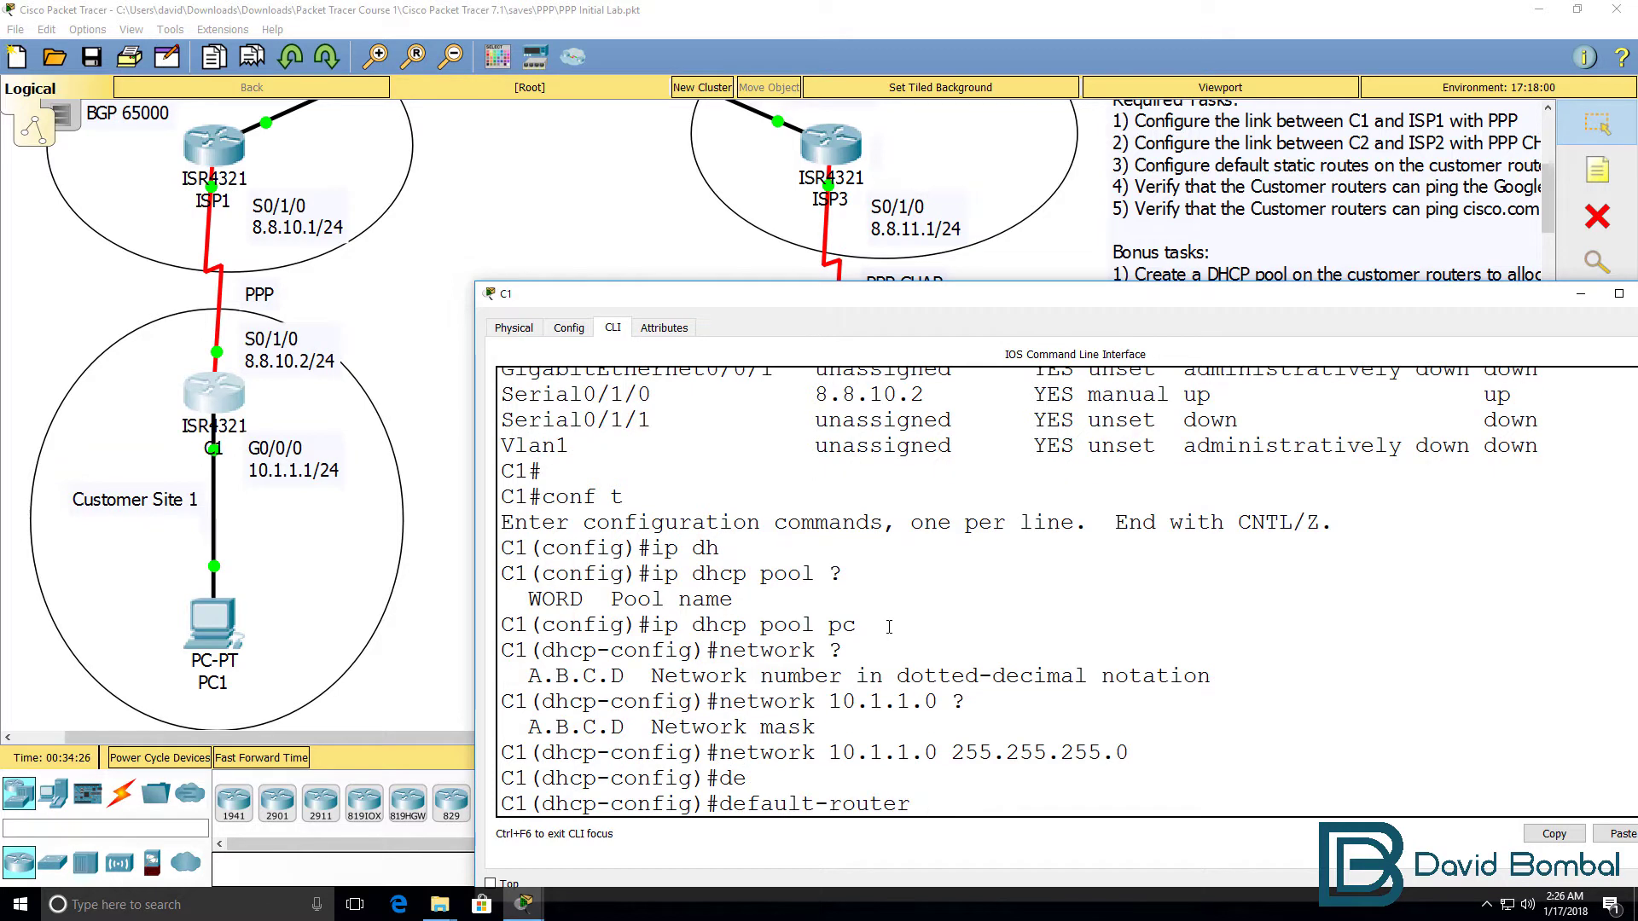
pyautogui.write('10.1.1.1')
pyautogui.press('Return')
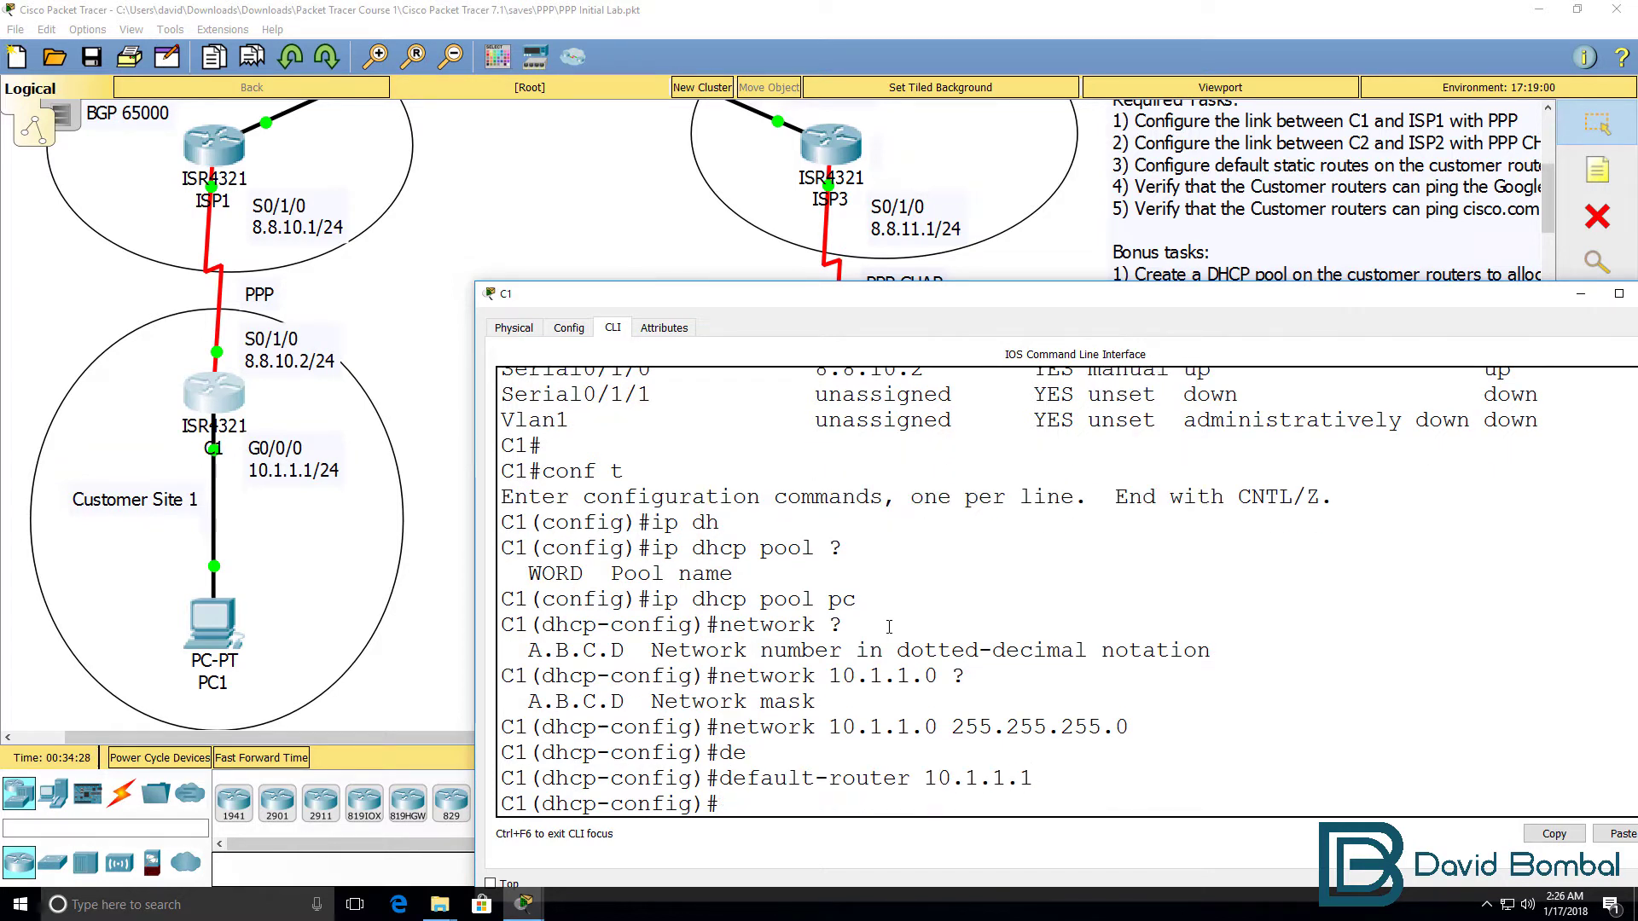
pyautogui.write('dns')
pyautogui.press('Tab')
pyautogui.write('8.8.4.4')
pyautogui.press('Return')
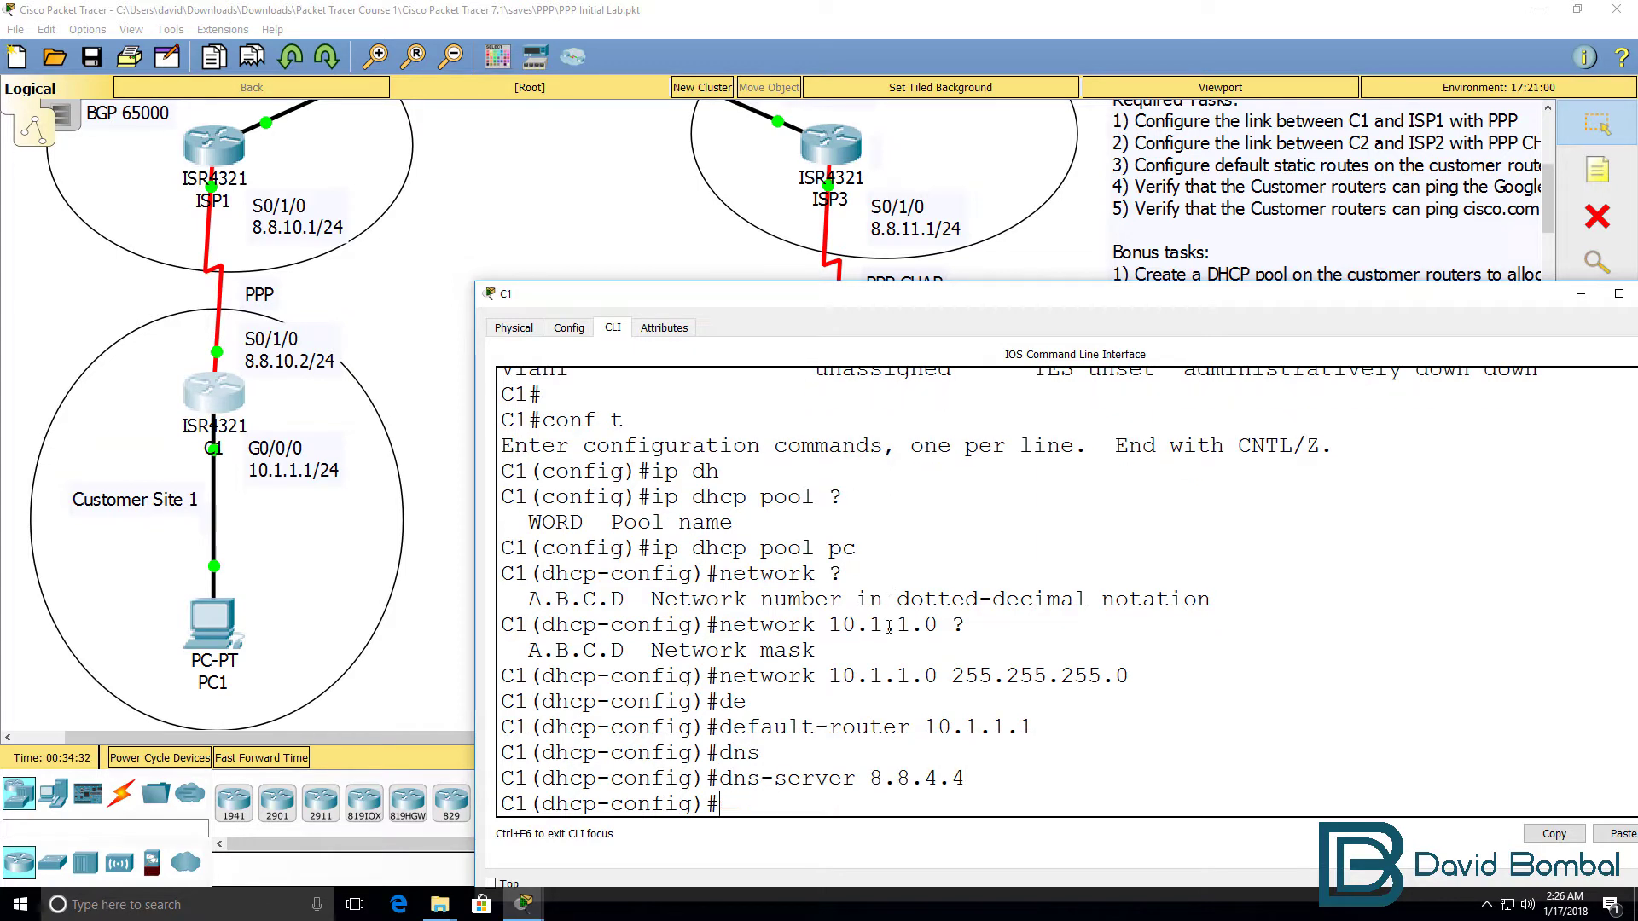
pyautogui.write('end')
pyautogui.press('Return')
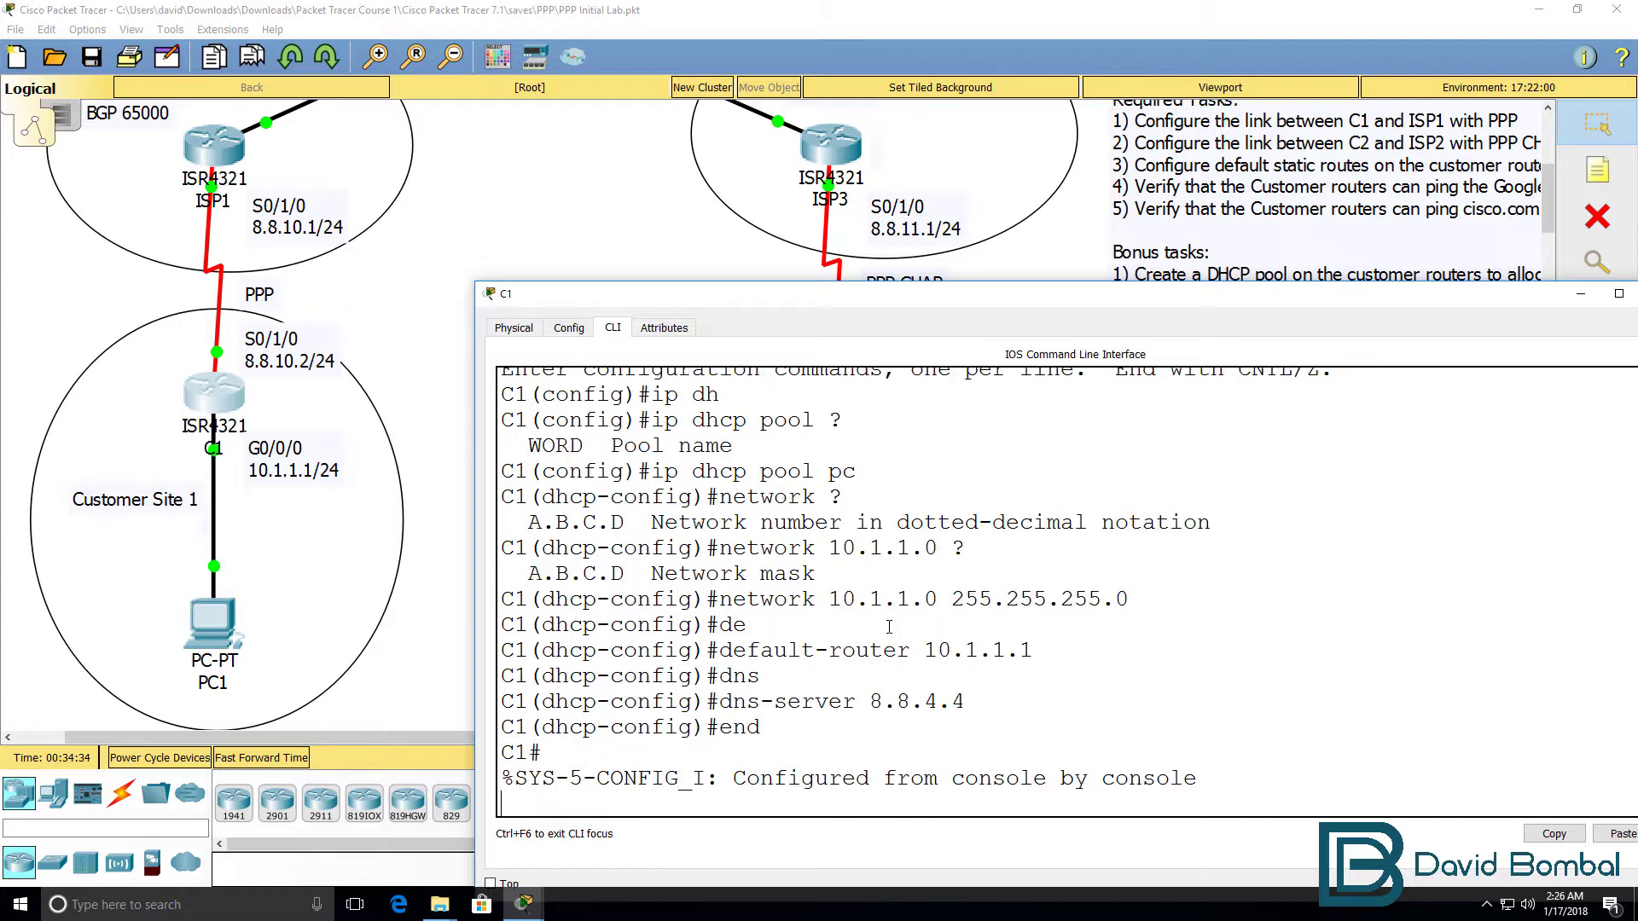
# Verify the pc DHCP pool settings in C1's running configuration with sh run
pyautogui.write('sh run')
pyautogui.press('Return')
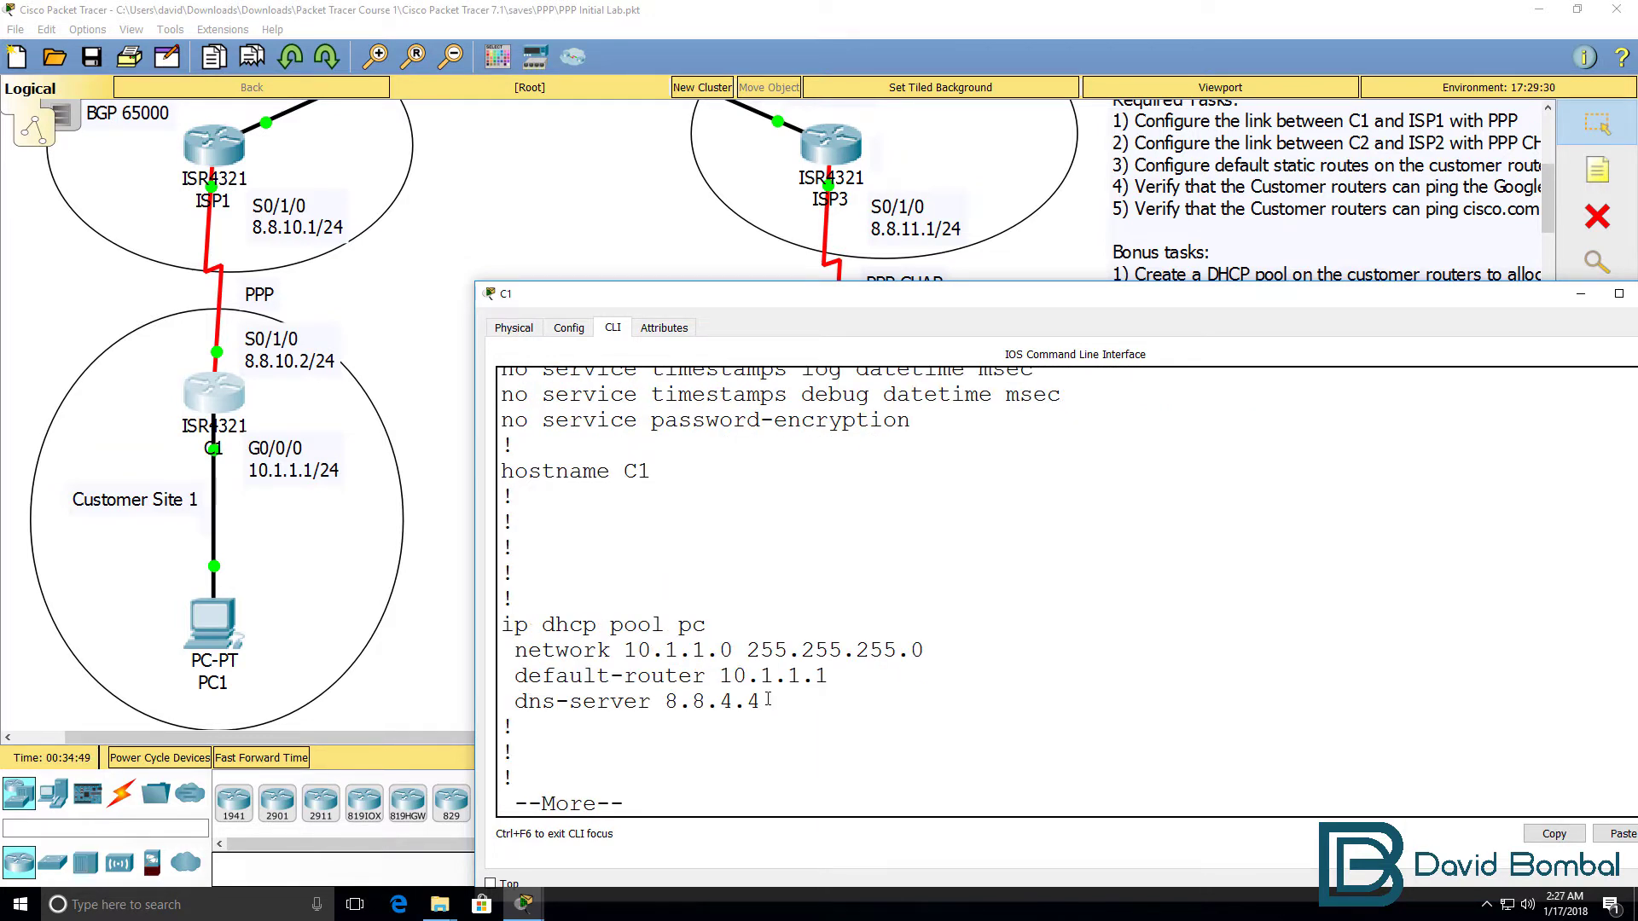
pyautogui.moveTo(765, 700); pyautogui.dragTo(433, 625)
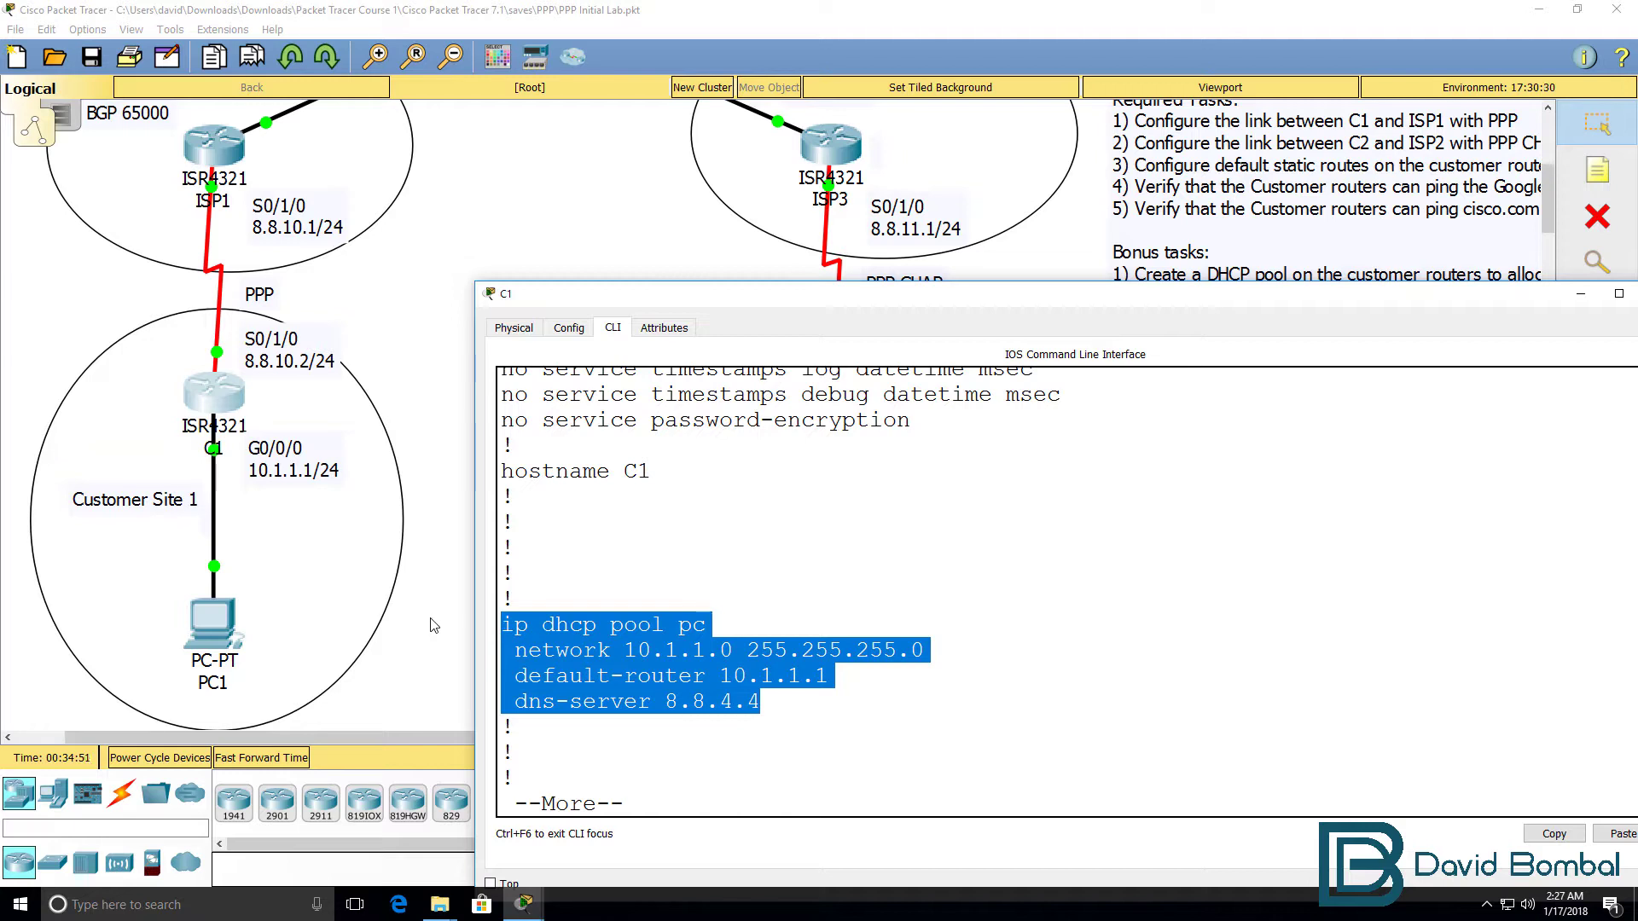
pyautogui.hotkey('ctrl', 'c')
pyautogui.press('Return')
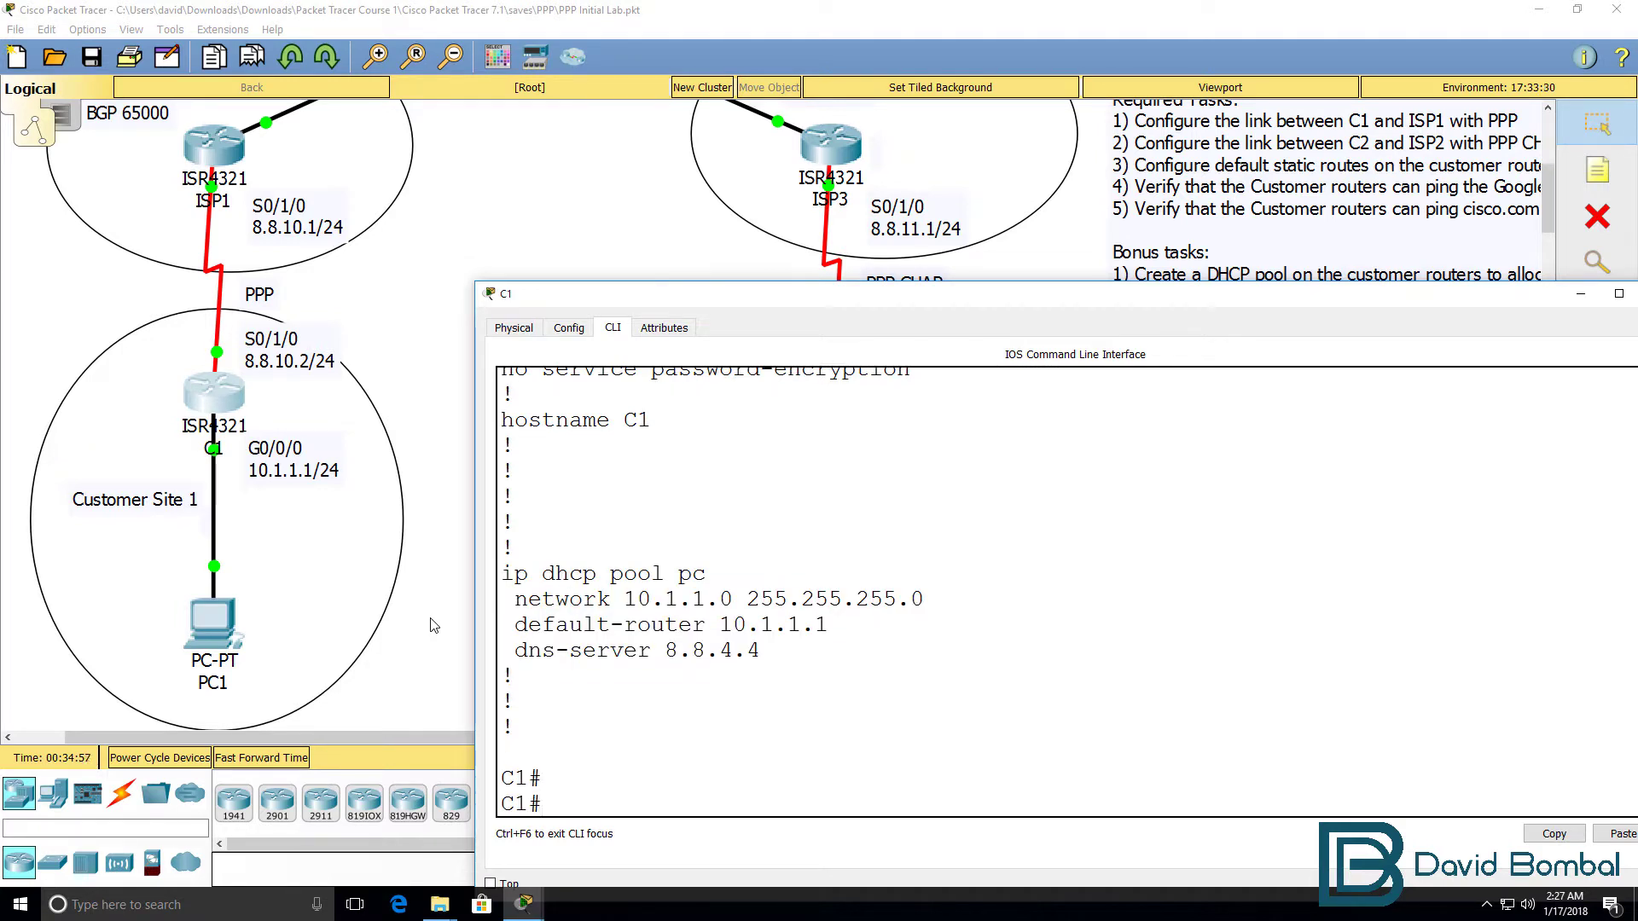
# Switch PC1's global IP configuration to DHCP
pyautogui.click(219, 635)
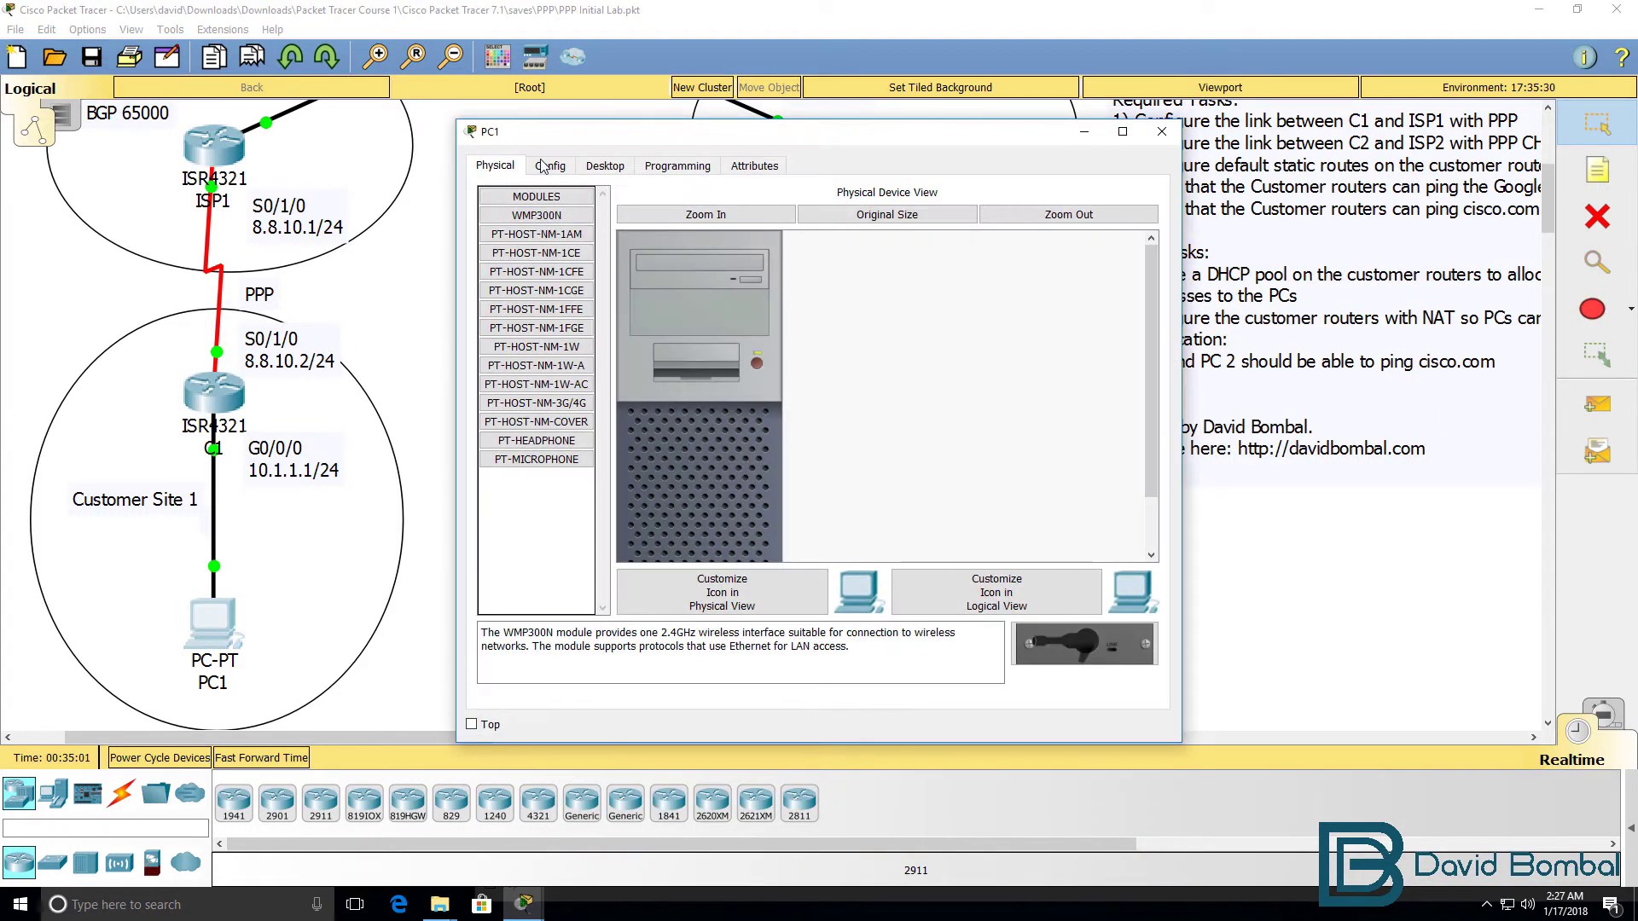
pyautogui.click(551, 166)
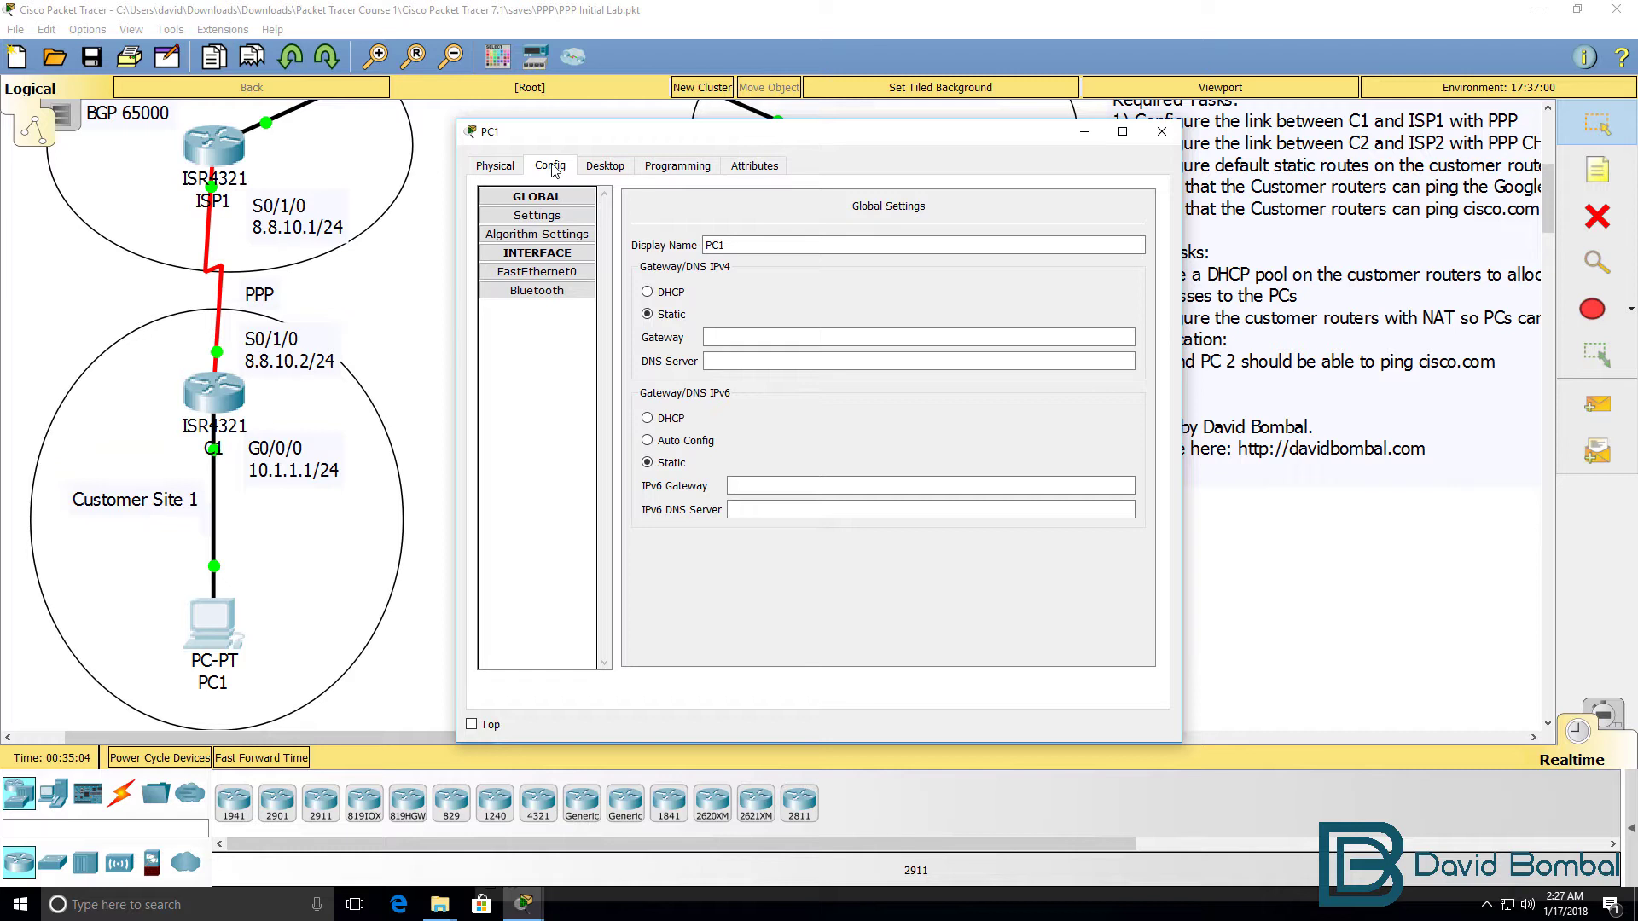
pyautogui.click(647, 293)
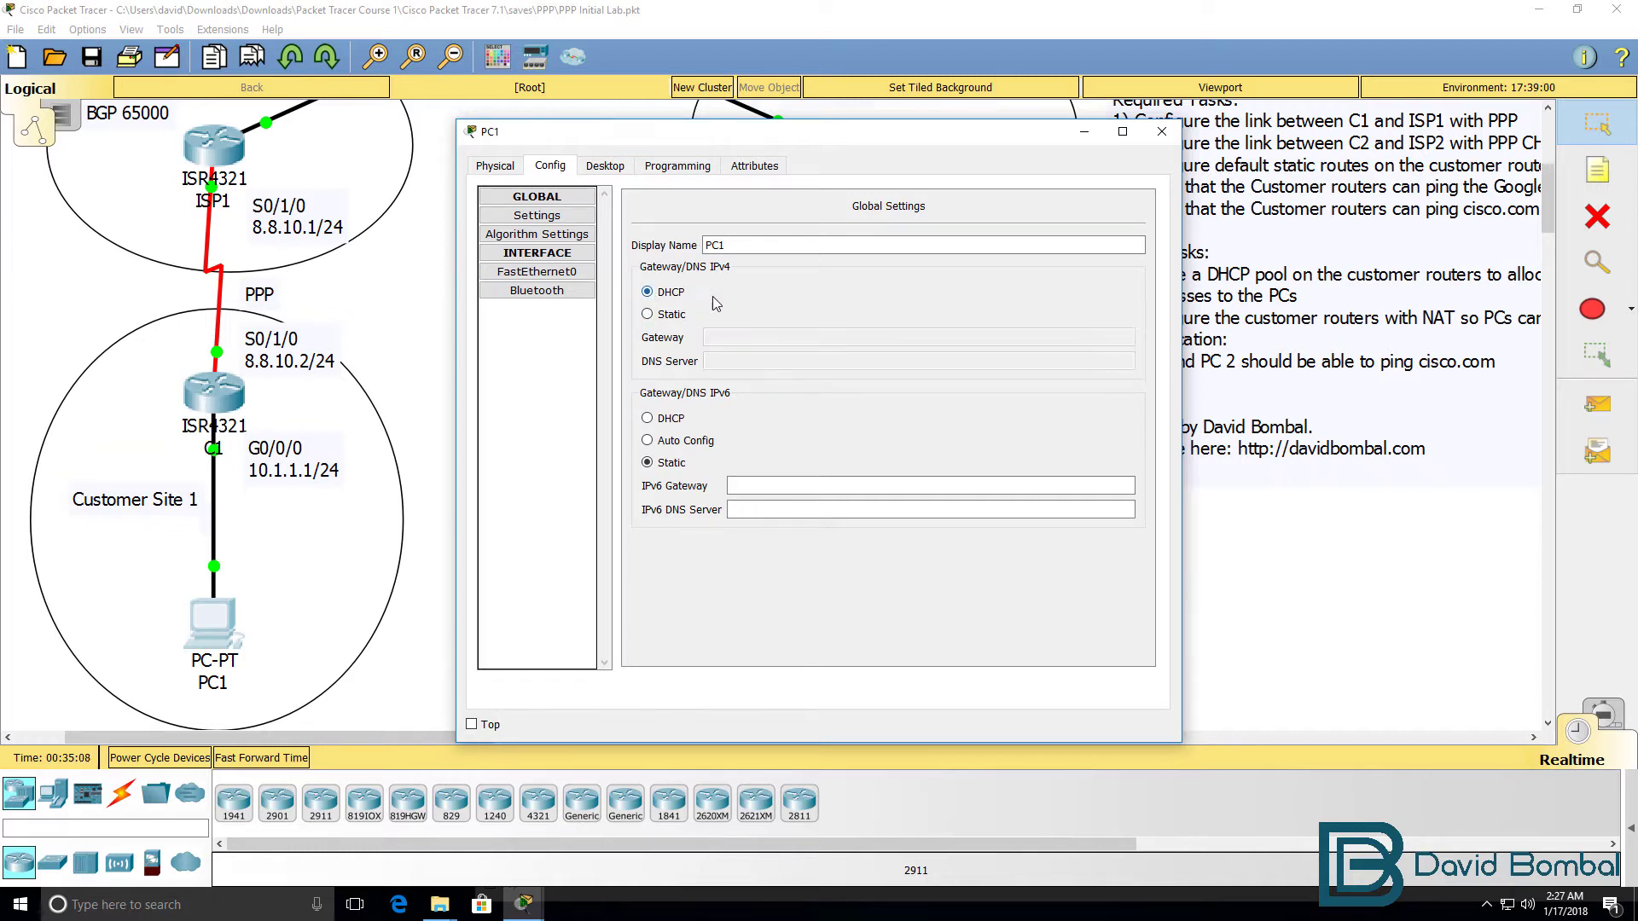
pyautogui.moveTo(1181, 376); pyautogui.dragTo(1480, 375)
# Run ipconfig on PC1 to confirm lease 10.1.1.2/24 with gateway 10.1.1.1
pyautogui.click(602, 168)
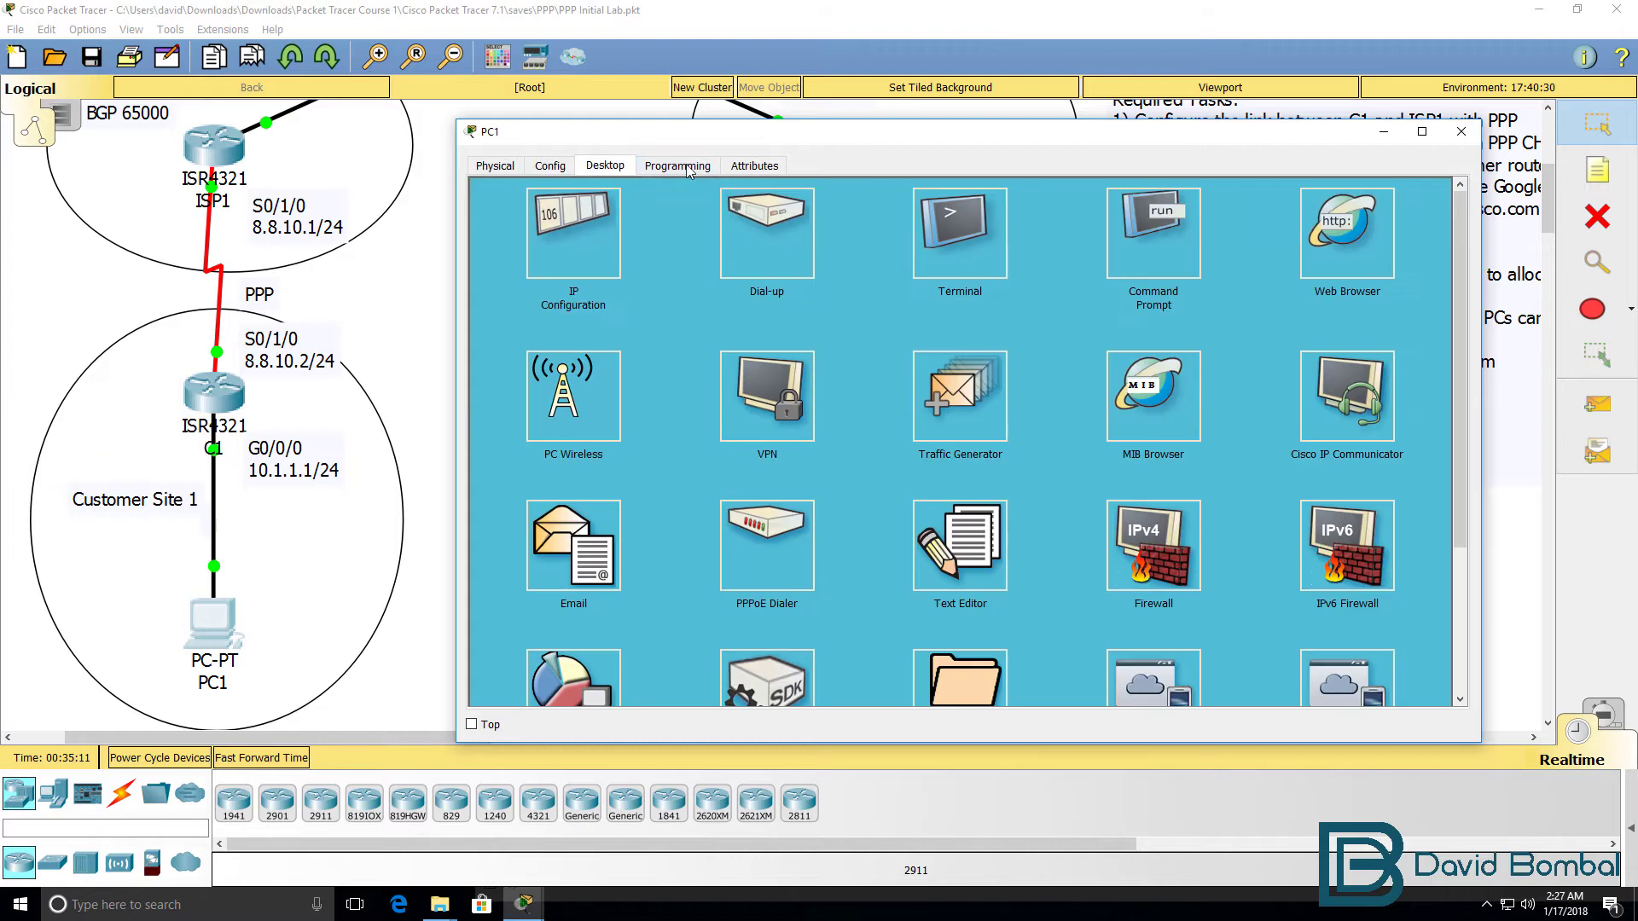
pyautogui.click(1166, 243)
pyautogui.write('ipconfig')
pyautogui.press('Return')
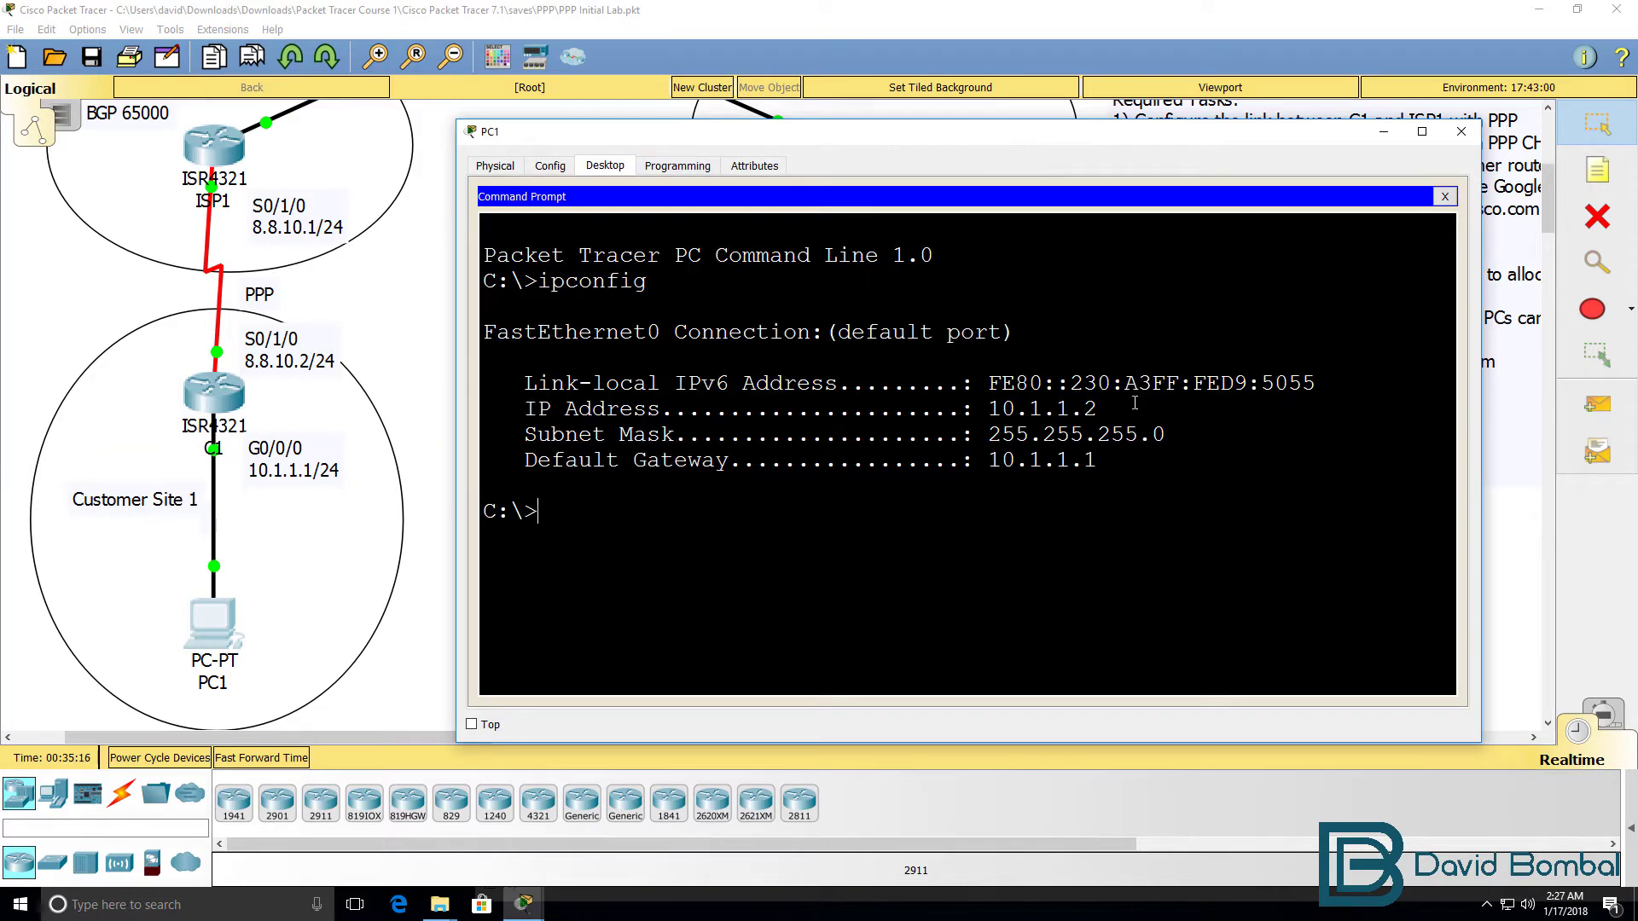
pyautogui.moveTo(1134, 403); pyautogui.dragTo(400, 396)
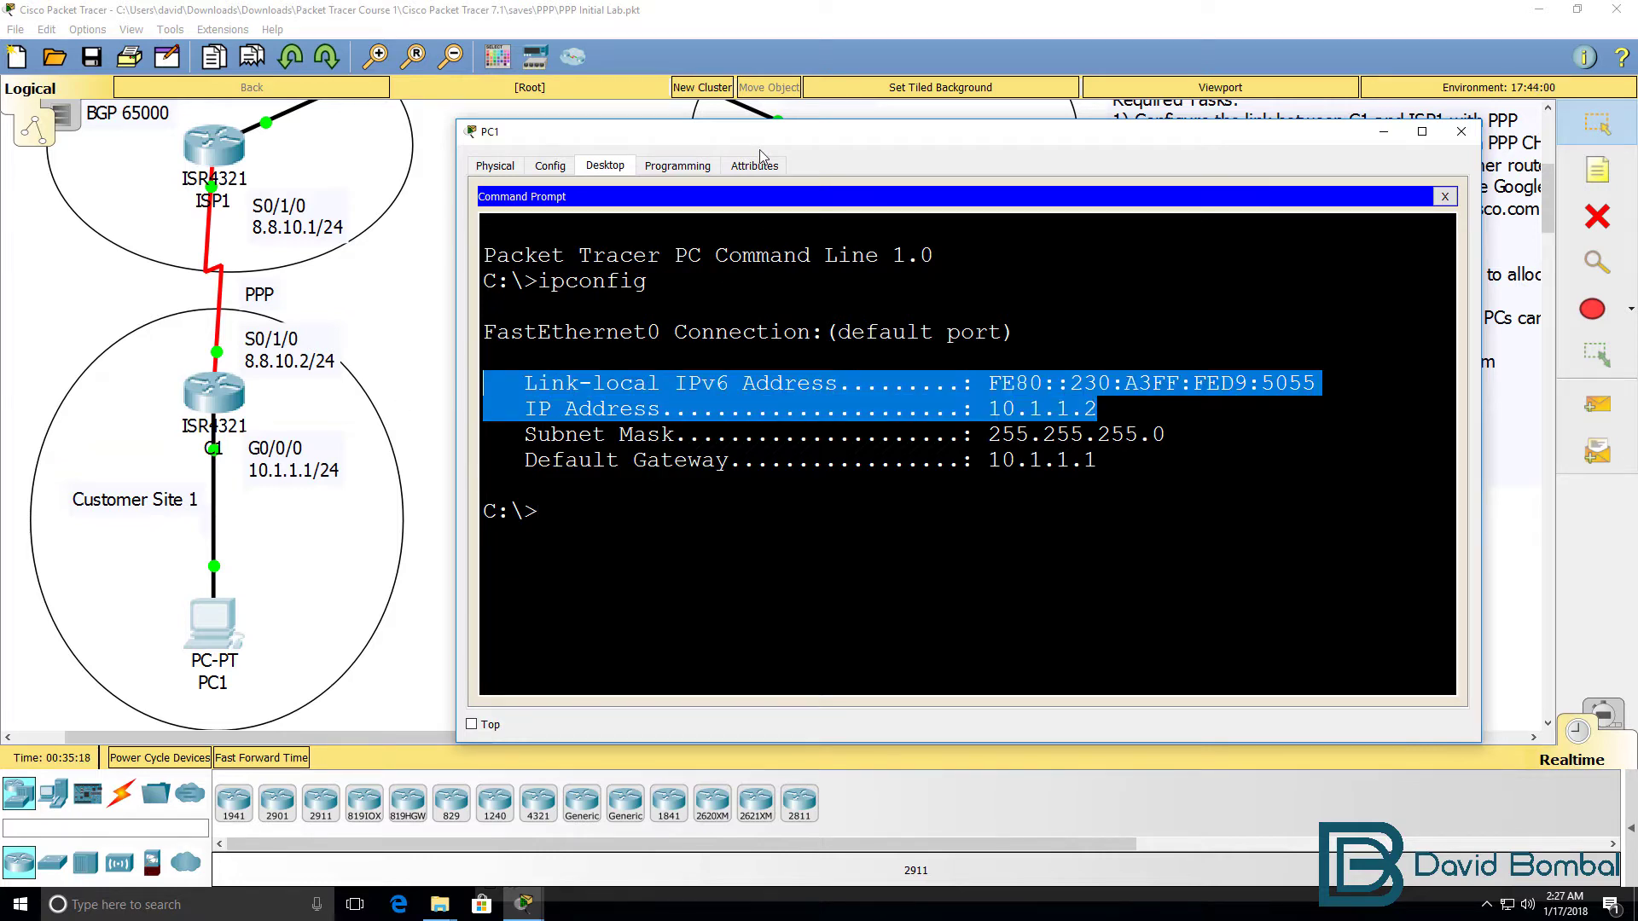
pyautogui.moveTo(763, 139); pyautogui.dragTo(953, 282)
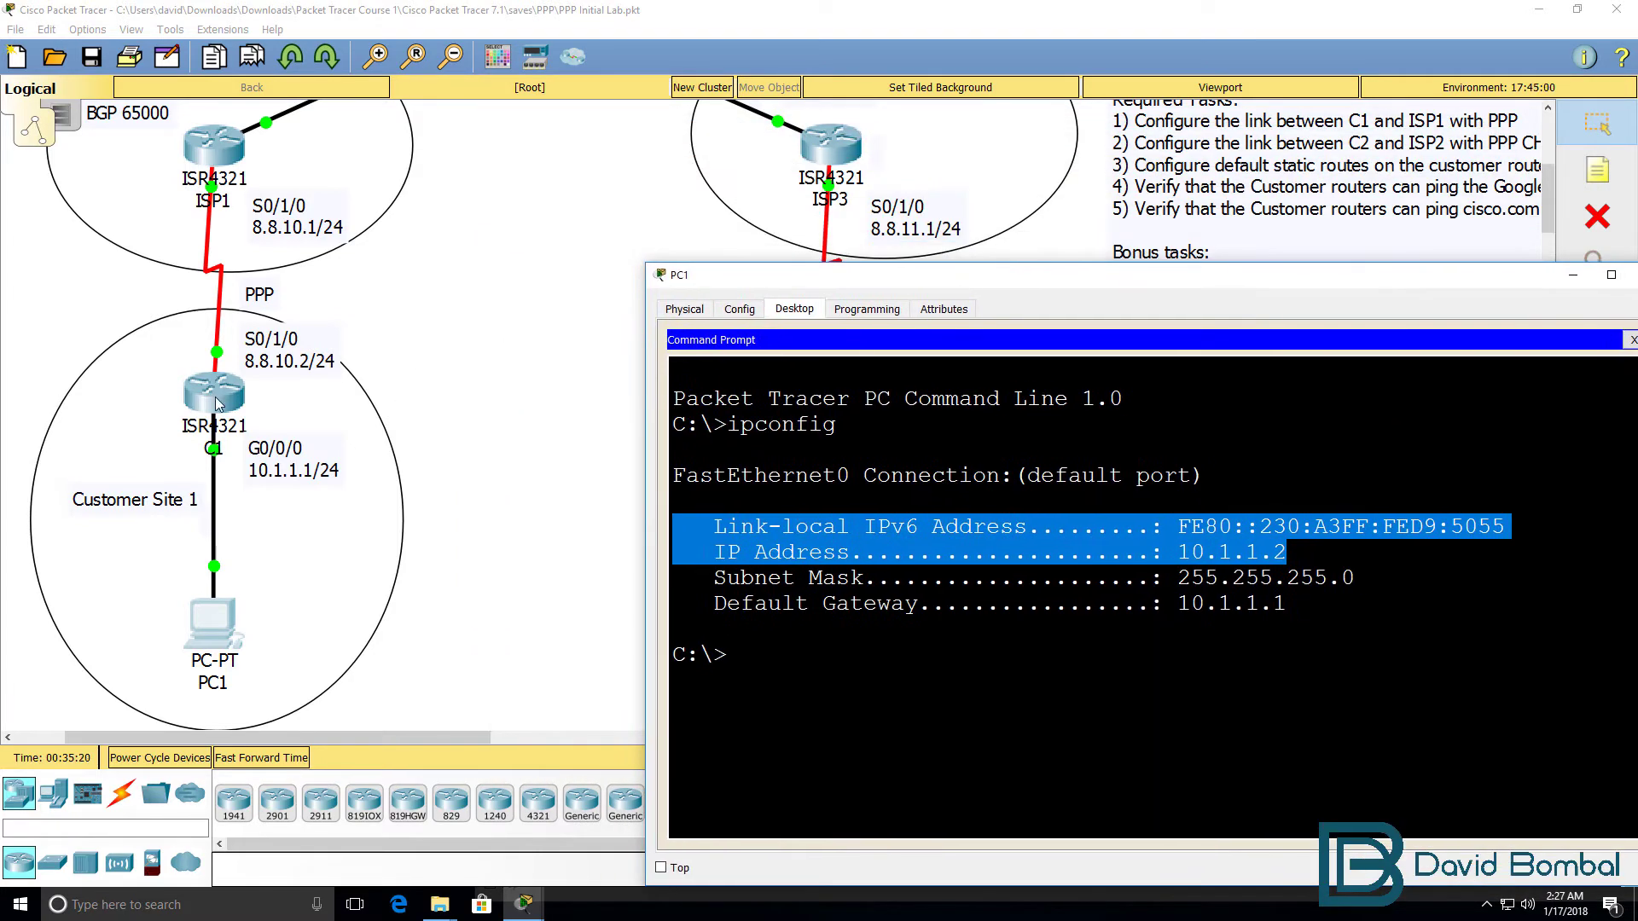
# On C1, list DHCP bindings with sh ip dhcp binding, showing PC1's 10.1.1.2 lease
pyautogui.click(217, 401)
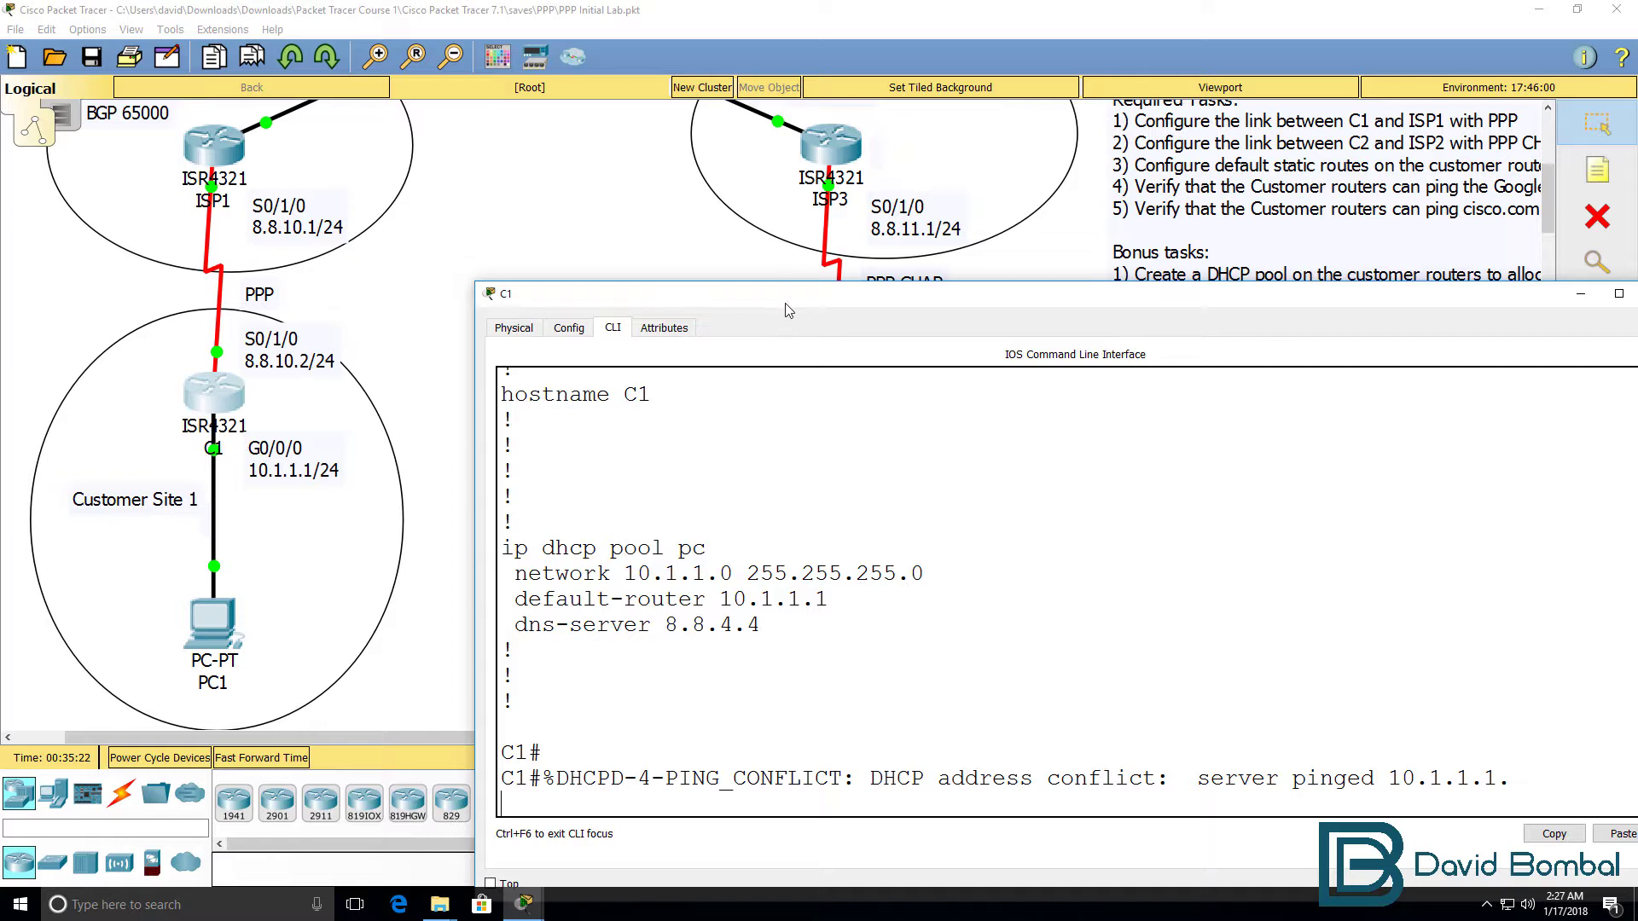
pyautogui.moveTo(785, 304); pyautogui.dragTo(703, 235)
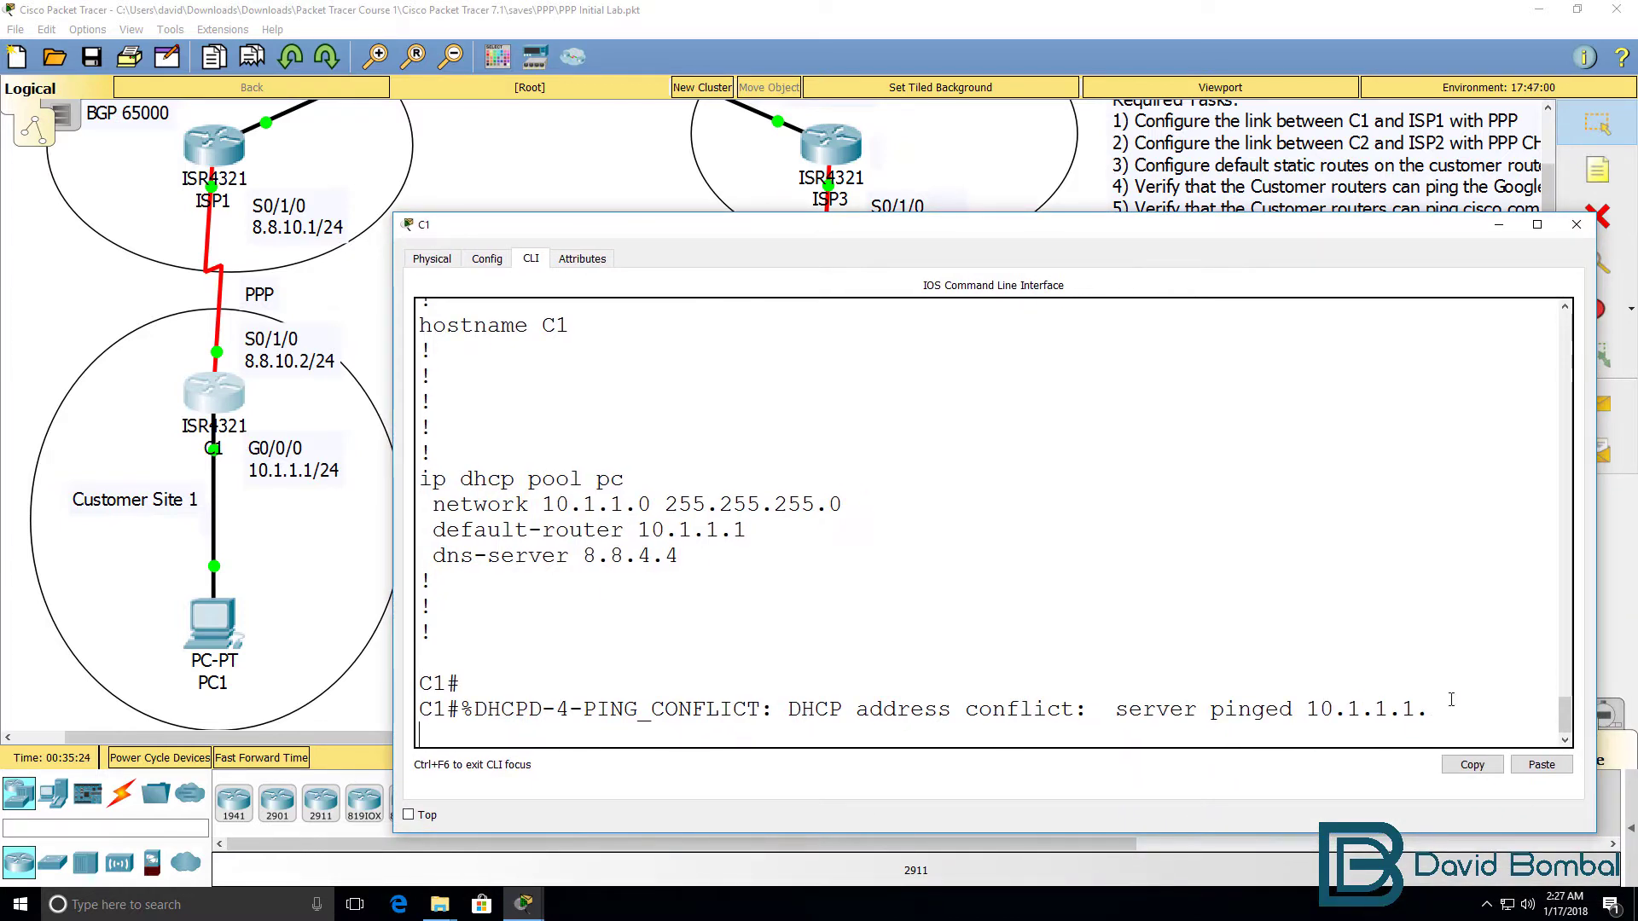
pyautogui.moveTo(1416, 709); pyautogui.dragTo(420, 698)
pyautogui.press('Return')
pyautogui.write('sh ip d')
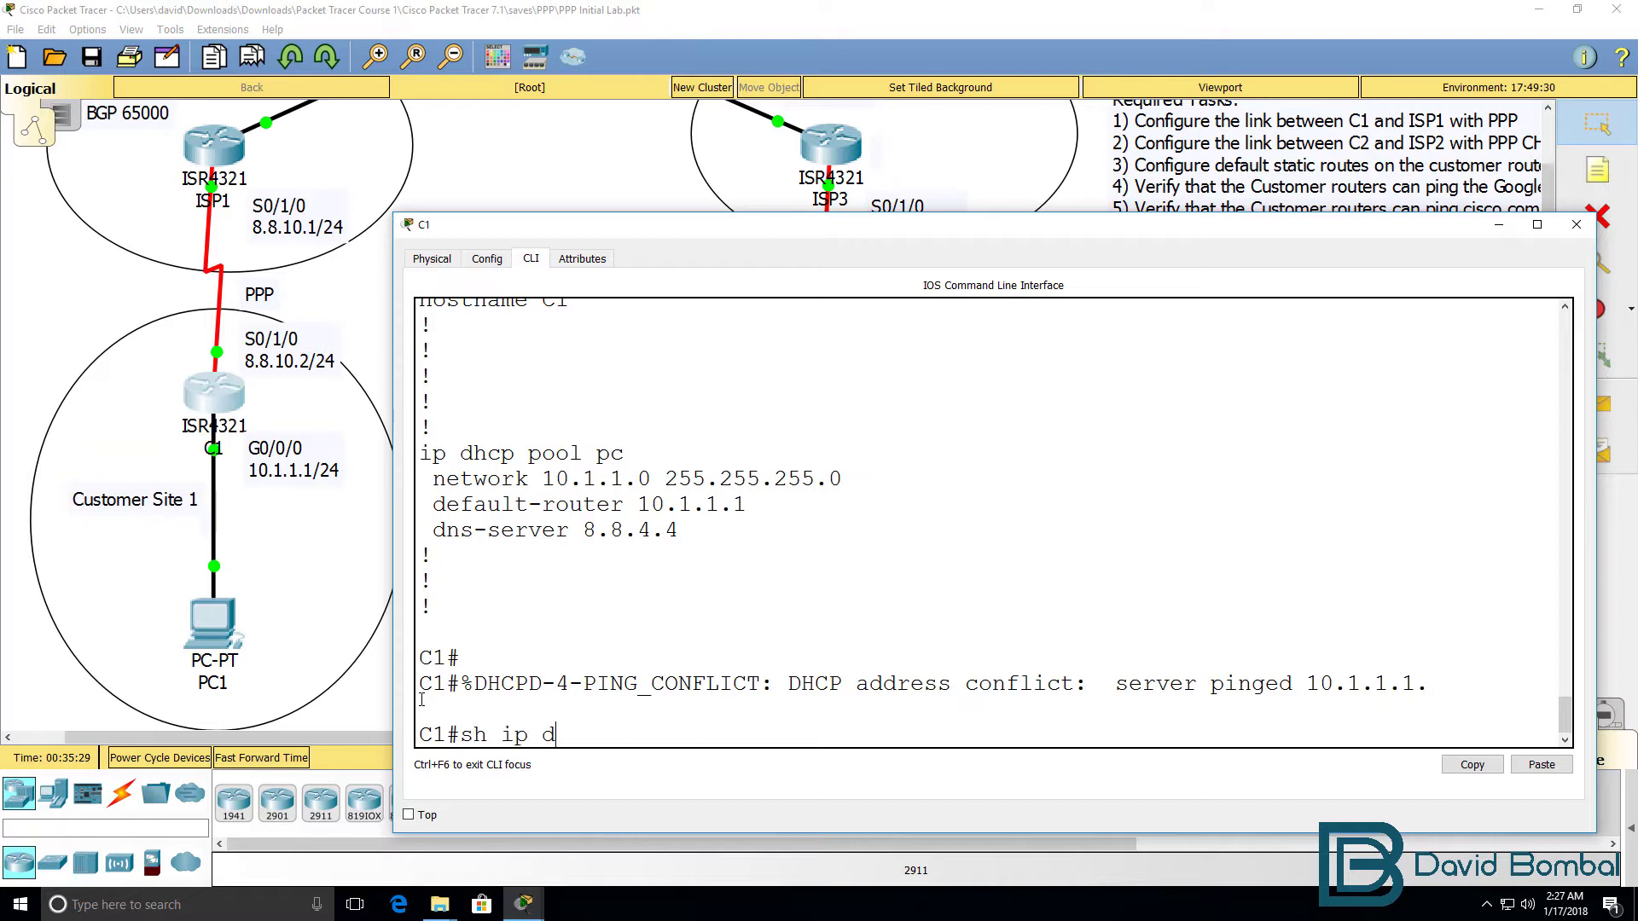
pyautogui.write('h')
pyautogui.press('Tab')
pyautogui.write('b')
pyautogui.press('Tab')
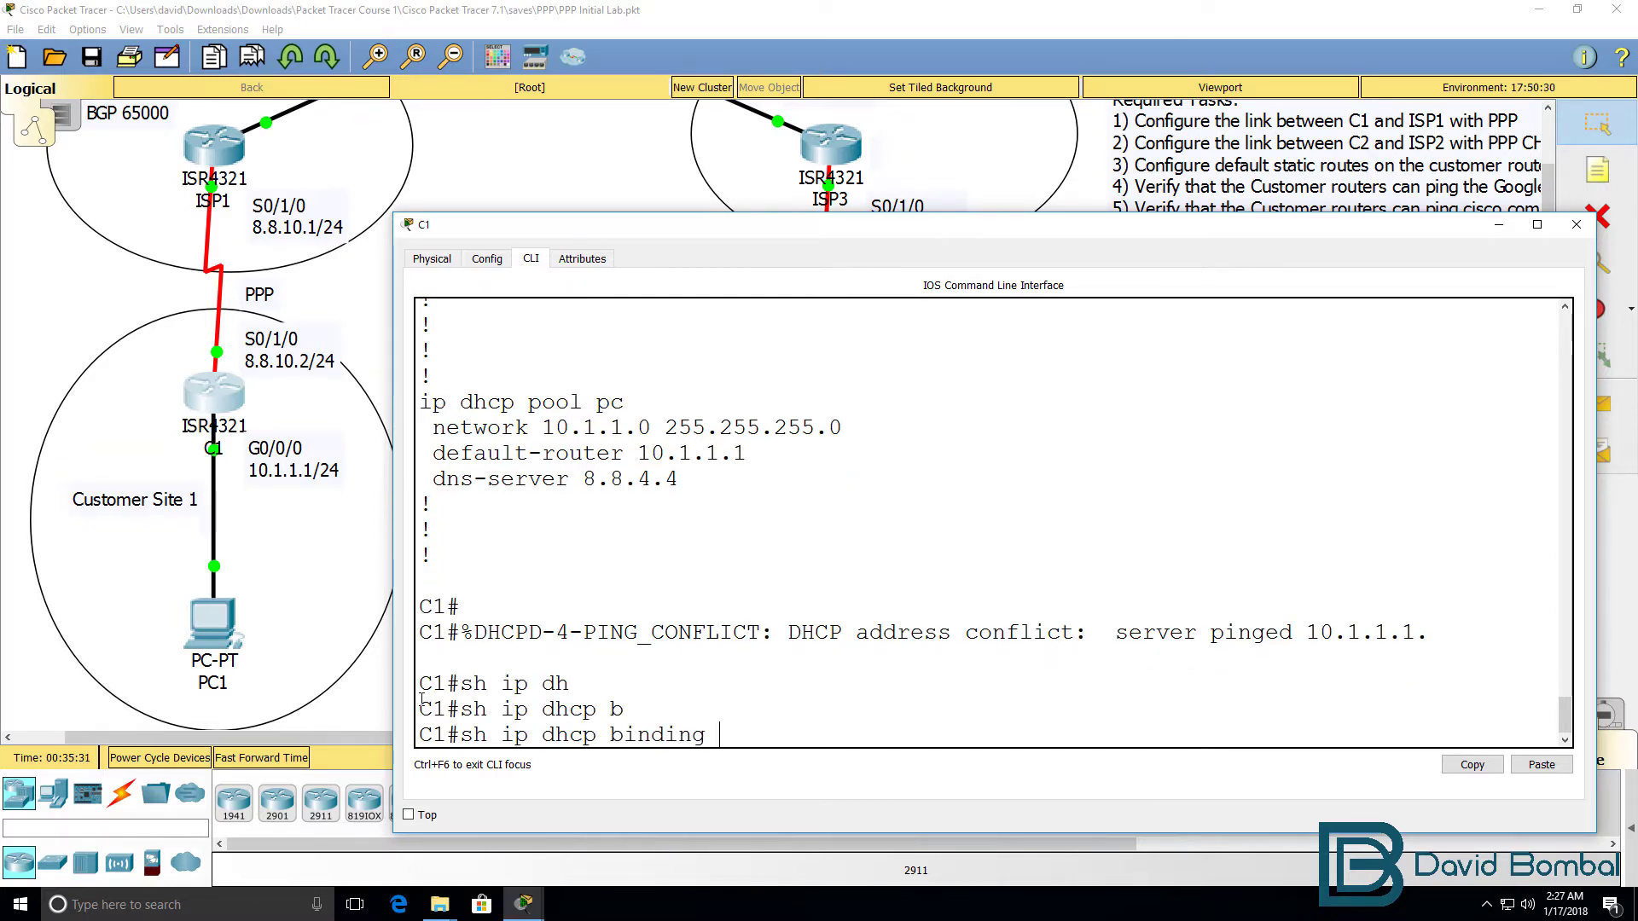
pyautogui.press('Return')
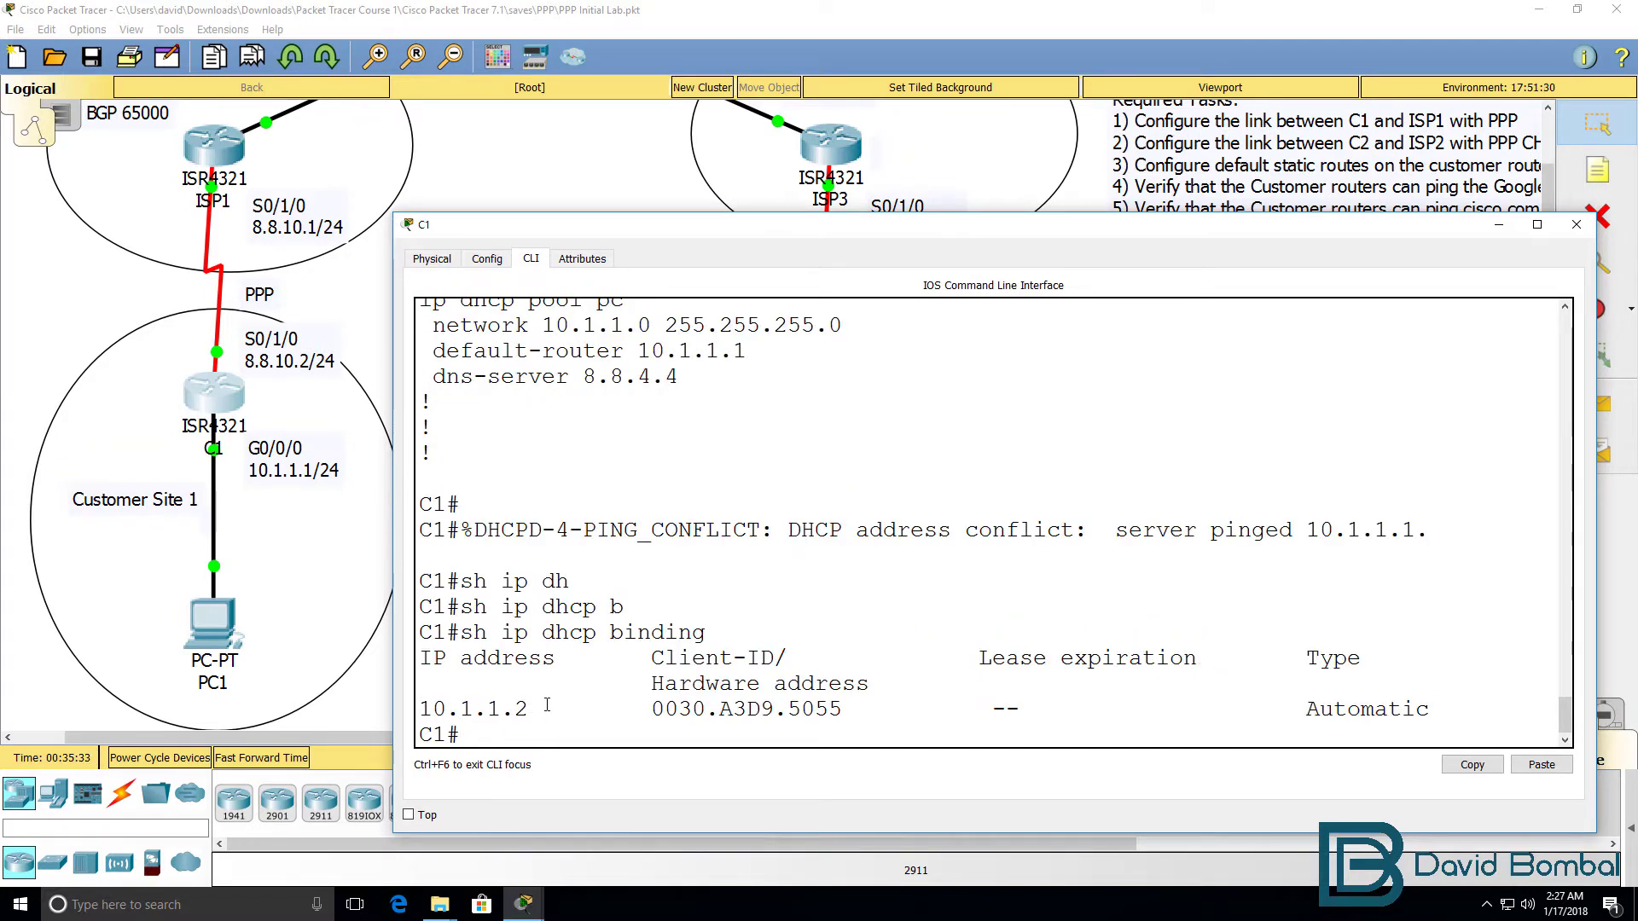
pyautogui.moveTo(537, 705); pyautogui.dragTo(417, 708)
# Exclude addresses 10.1.1.1 through 10.1.1.10 from C1's DHCP with ip dhcp excluded-address
pyautogui.write('conf t')
pyautogui.press('Return')
pyautogui.write('ip dh')
pyautogui.press('Tab')
pyautogui.write('?')
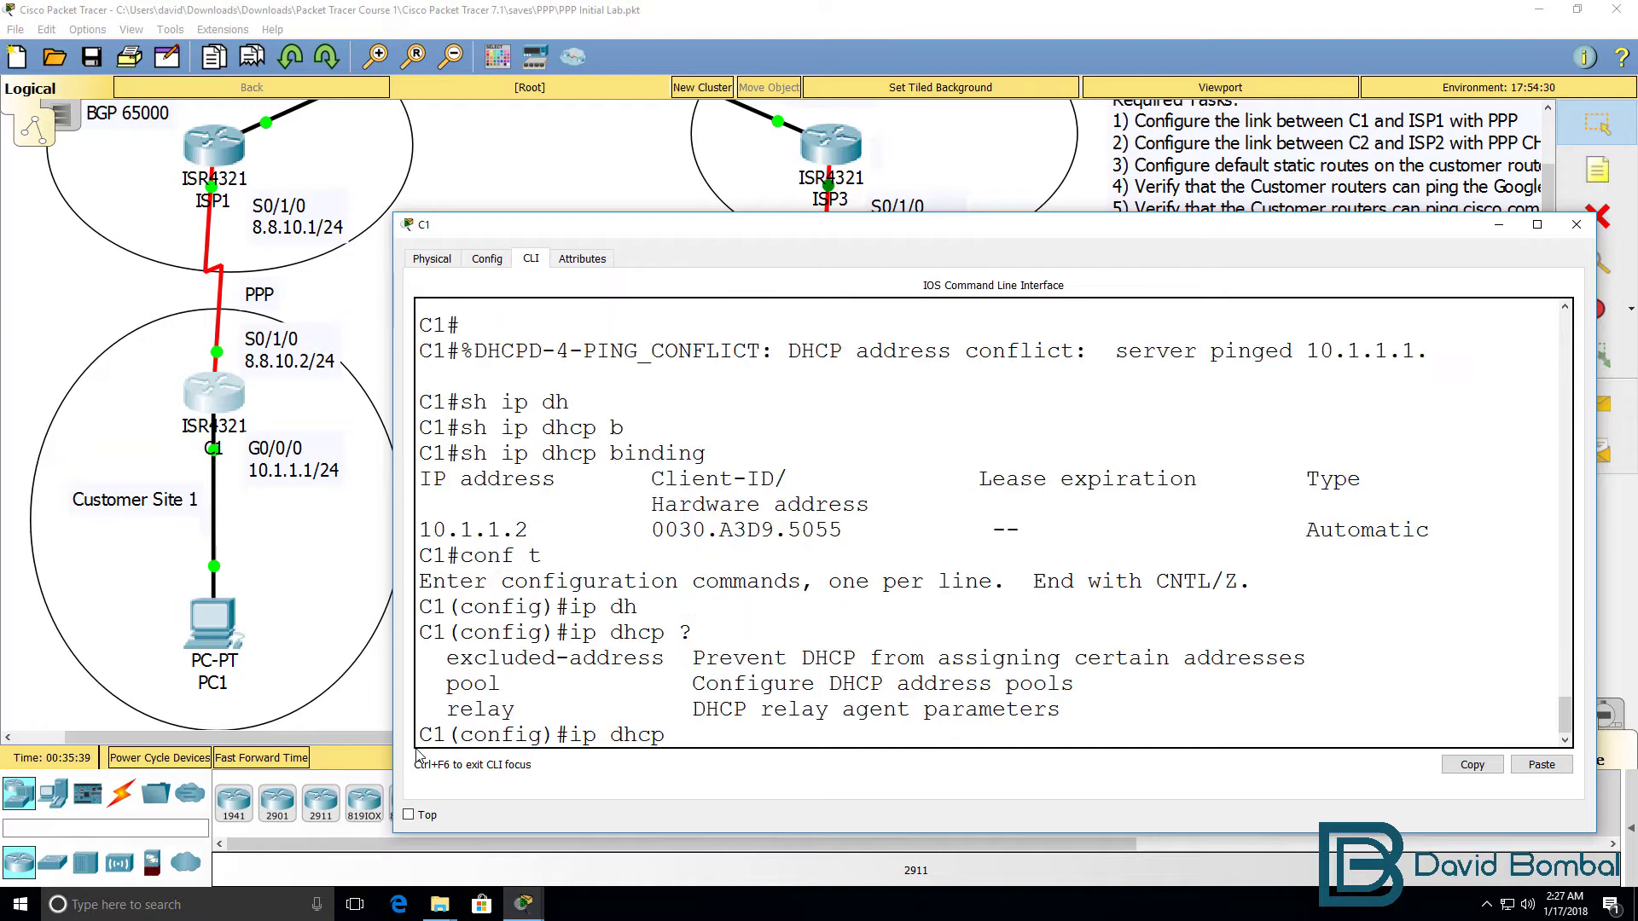
pyautogui.write('ex')
pyautogui.press('Tab')
pyautogui.write('?10.1.1.')
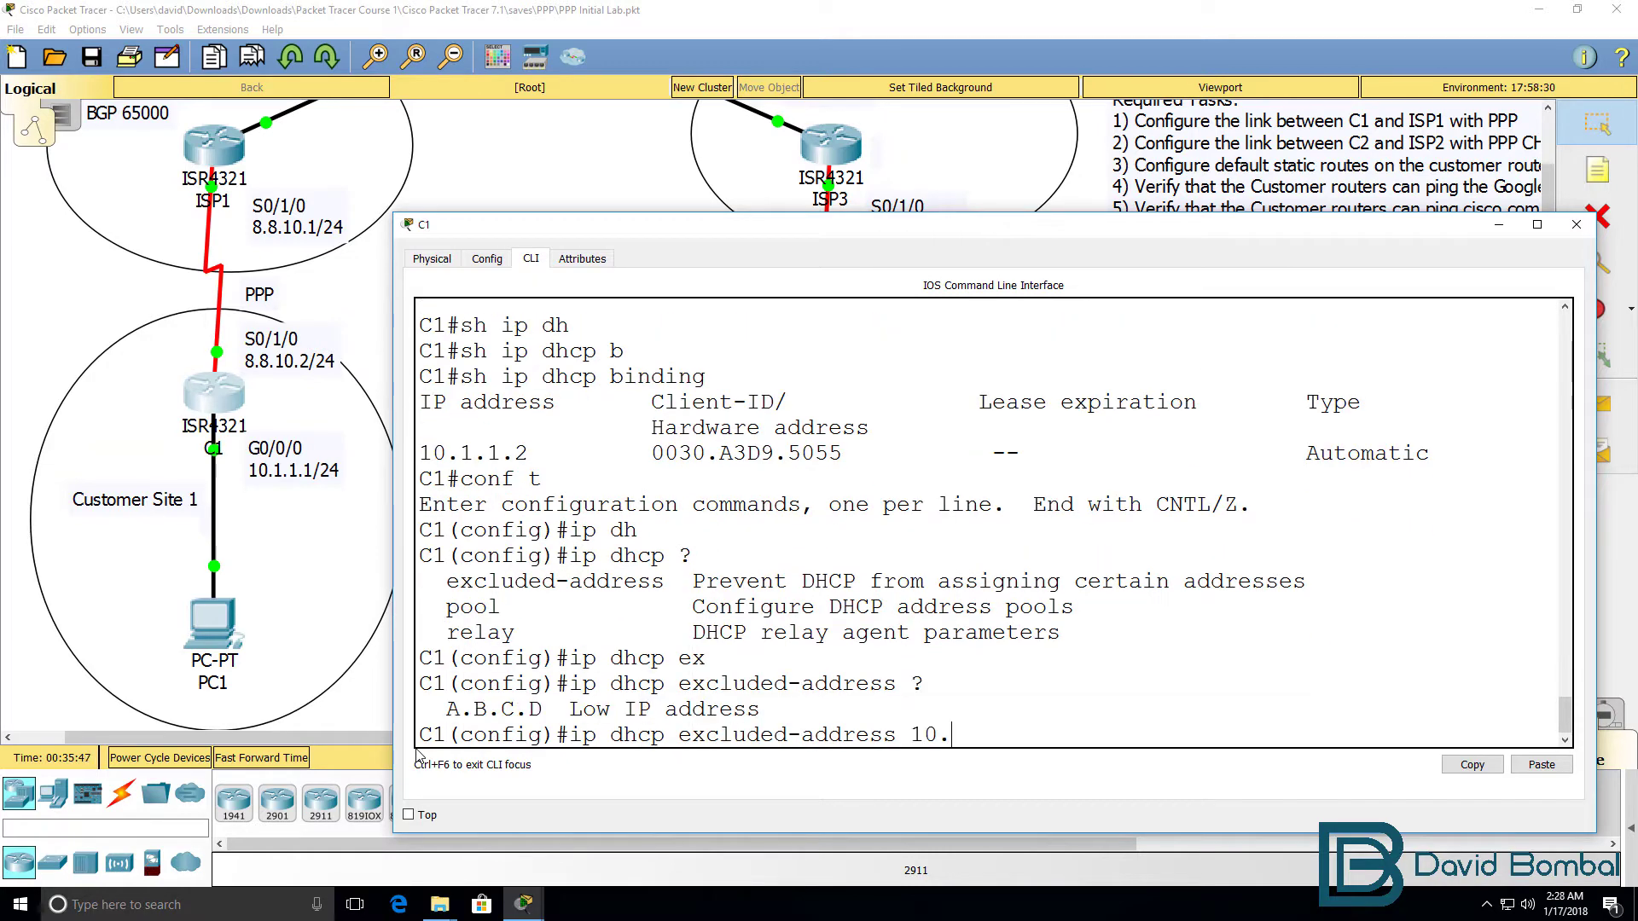
pyautogui.write('1 ?')
pyautogui.write('10.1.1.1')
pyautogui.write('0')
pyautogui.press('Return')
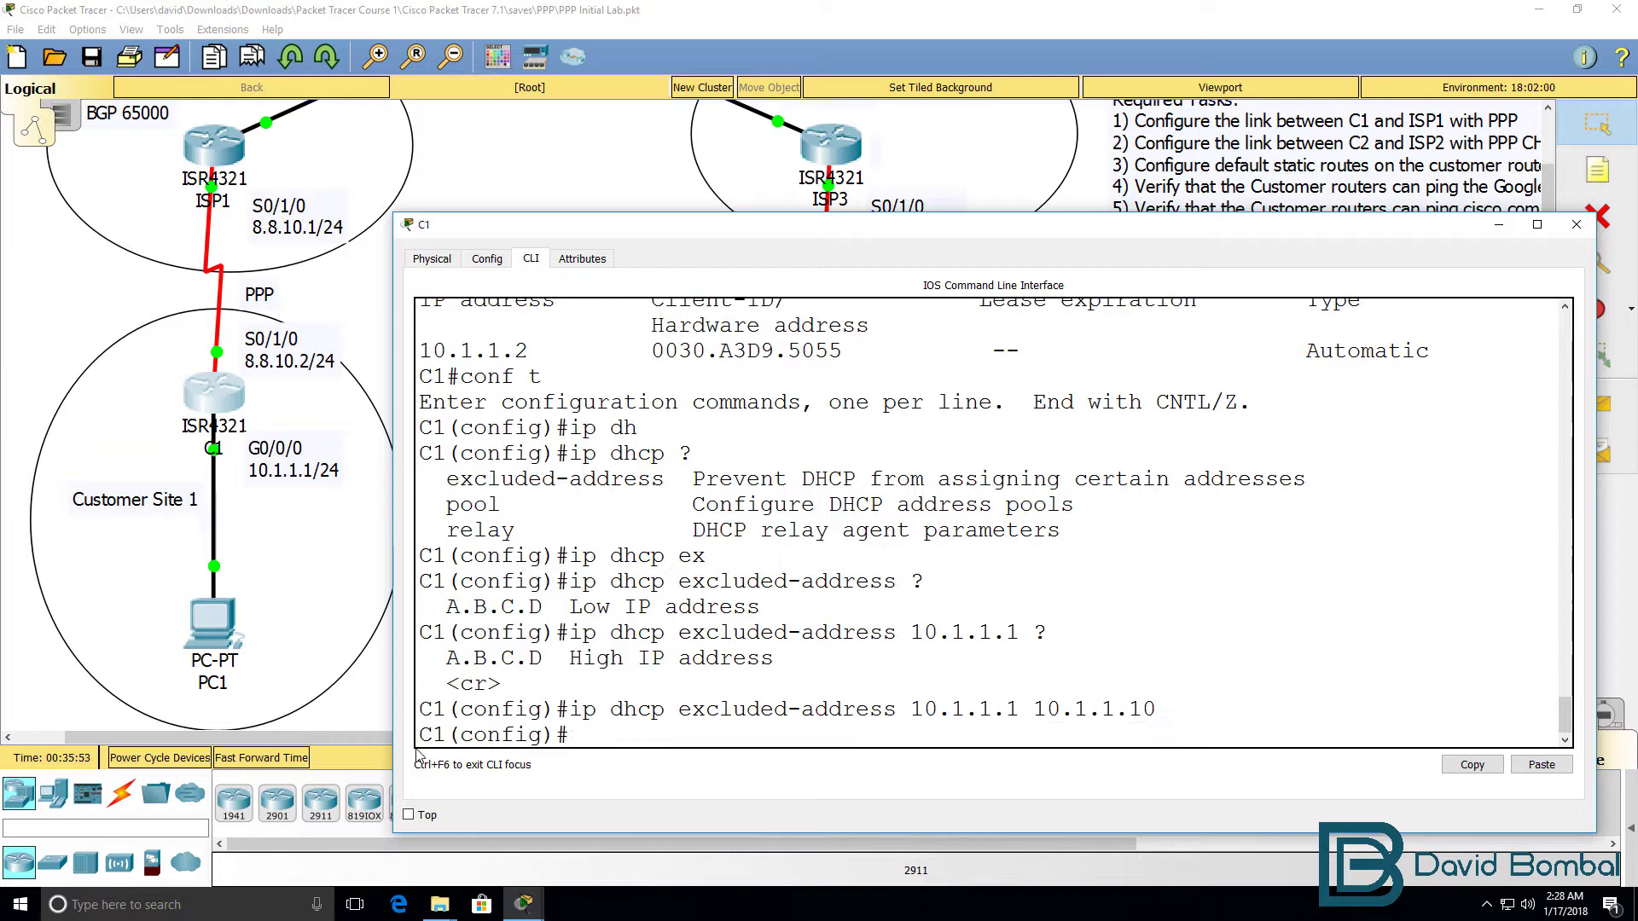
pyautogui.write('end')
pyautogui.press('Return')
# Verify the bindings and the excluded-address line in C1's running configuration
pyautogui.press('Return')
pyautogui.write('sh ip dhcp binding')
pyautogui.press('Return')
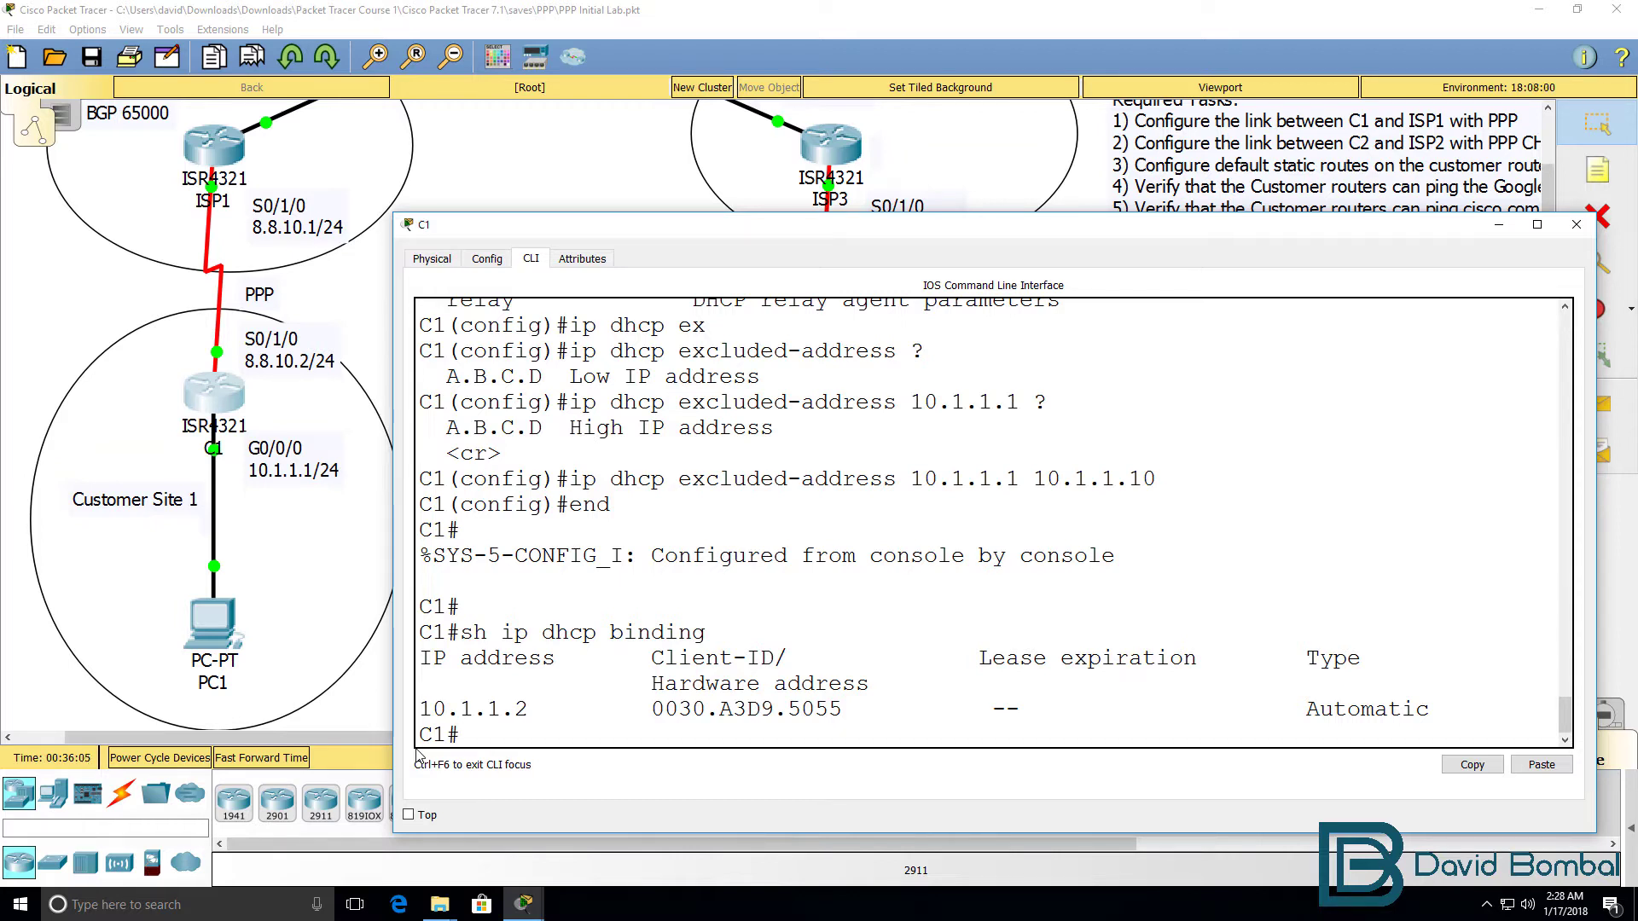
pyautogui.moveTo(1173, 482); pyautogui.dragTo(884, 486)
pyautogui.write('sh run')
pyautogui.press('Return')
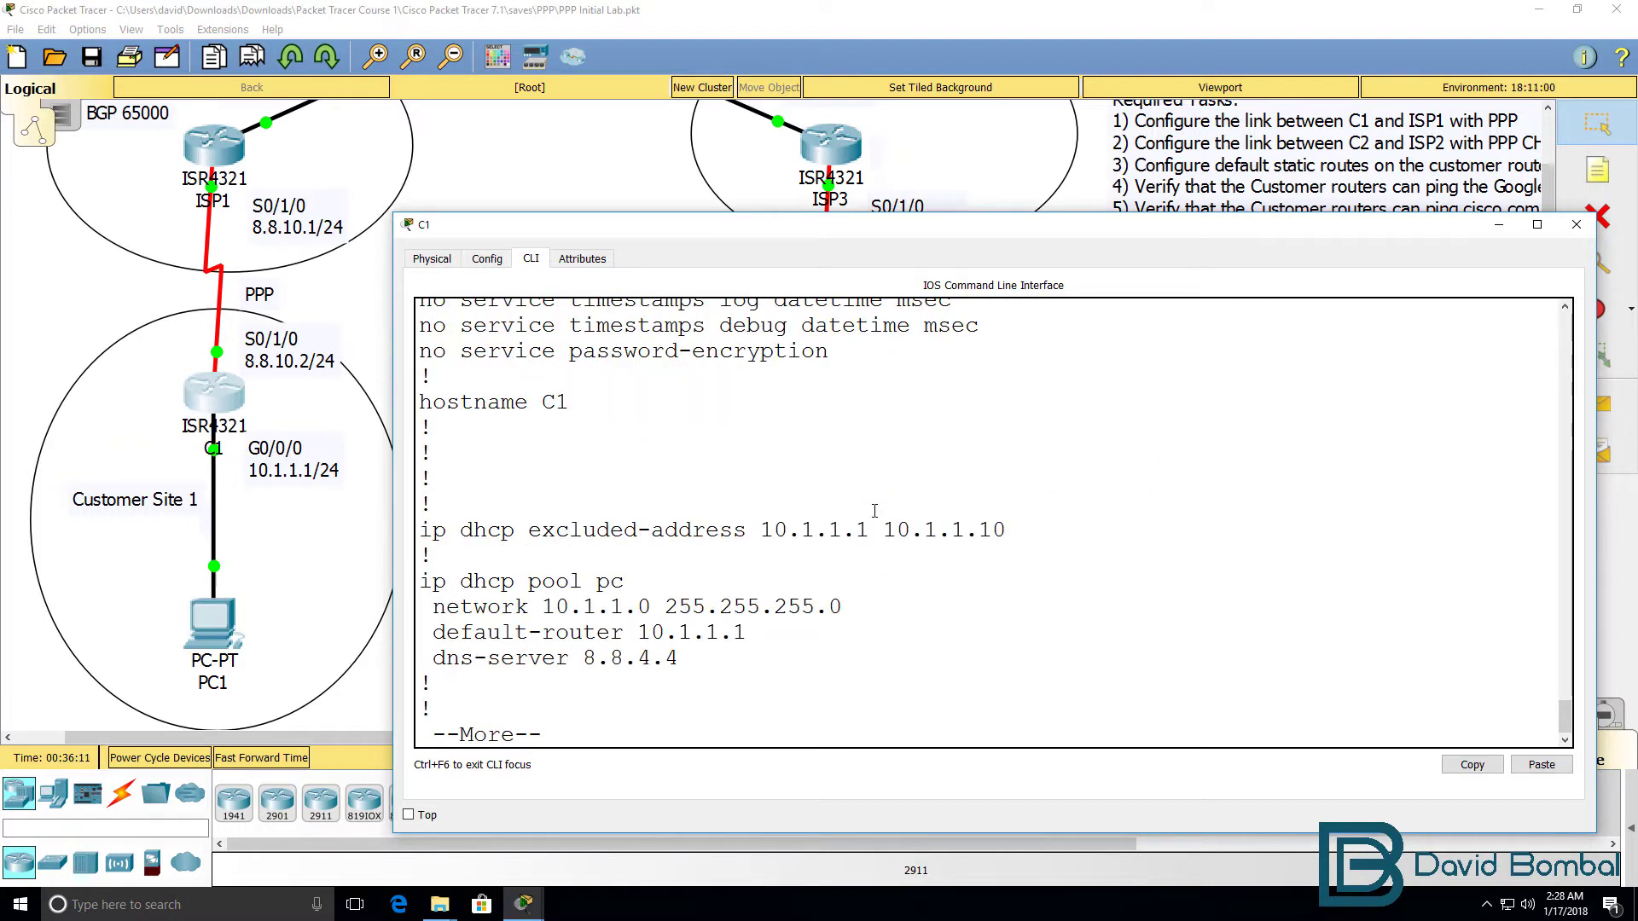
pyautogui.moveTo(543, 512); pyautogui.dragTo(1038, 519)
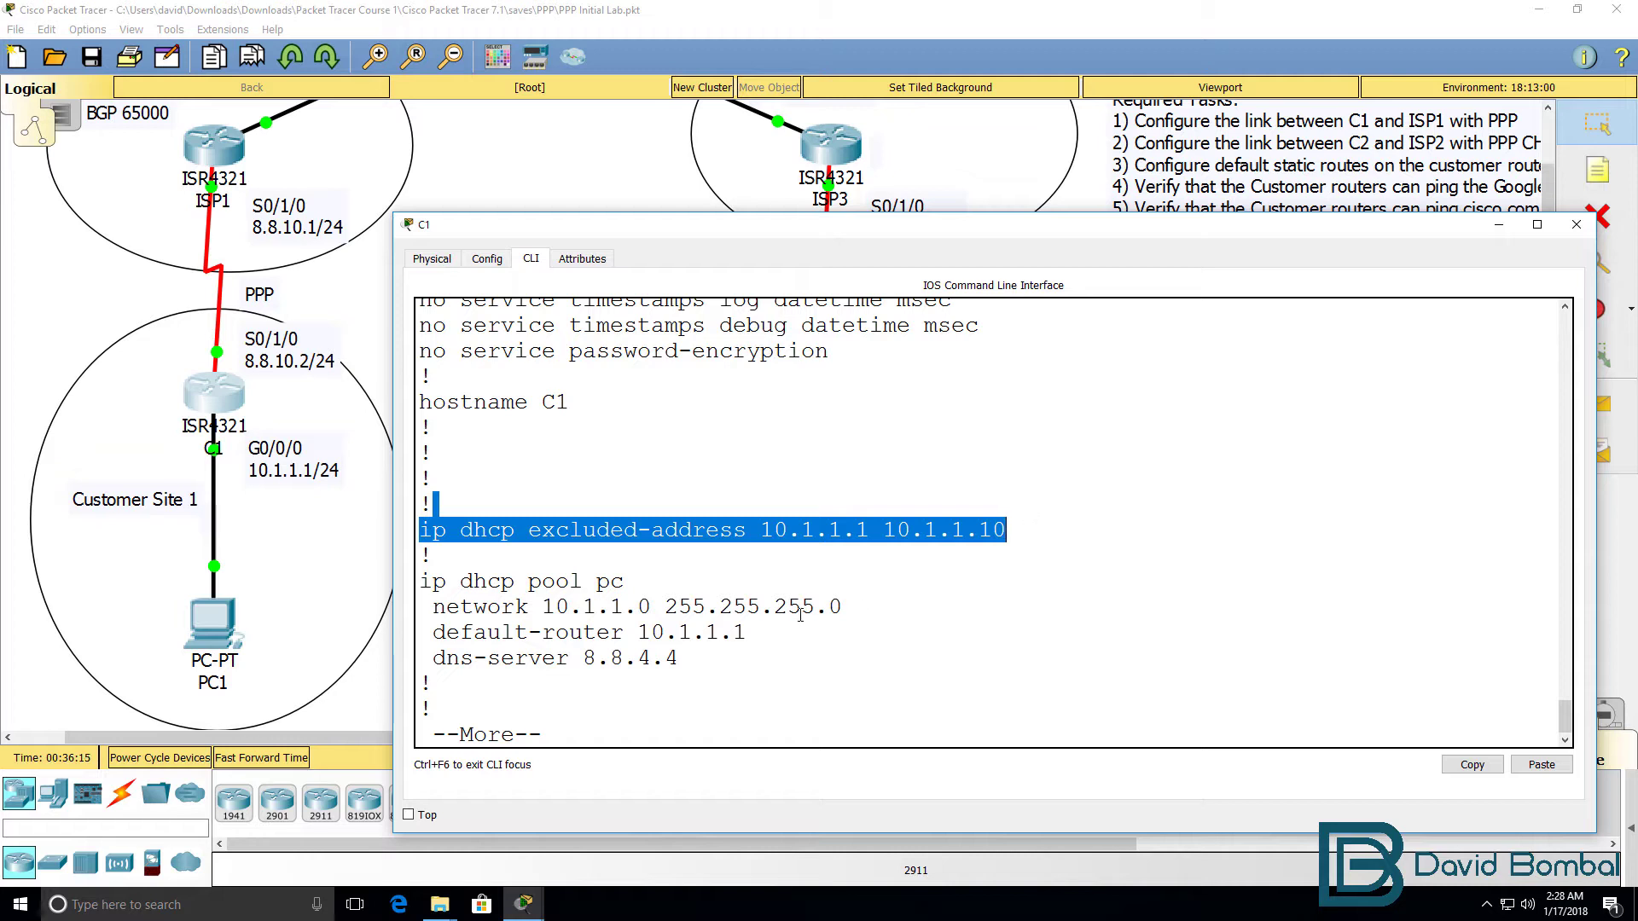
pyautogui.moveTo(759, 632); pyautogui.dragTo(640, 632)
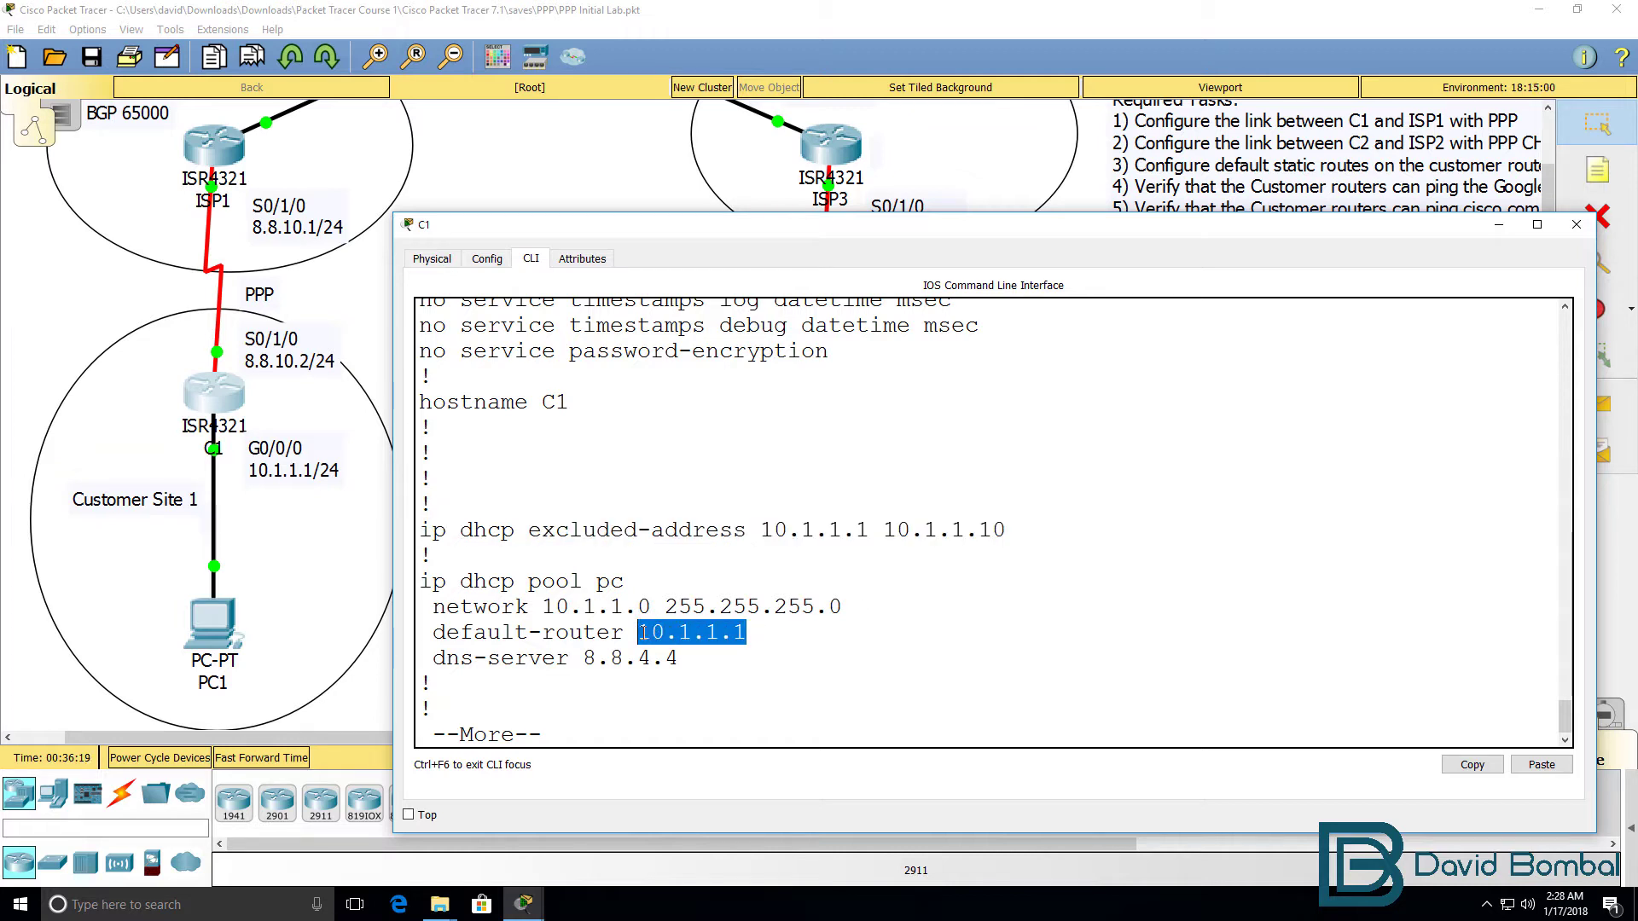
pyautogui.hotkey('ctrl', 'c')
# Recheck the DHCP bindings and save C1's configuration with wr
pyautogui.write('conf t')
pyautogui.press('Up')
pyautogui.press('Up')
pyautogui.press('Return')
pyautogui.write('w')
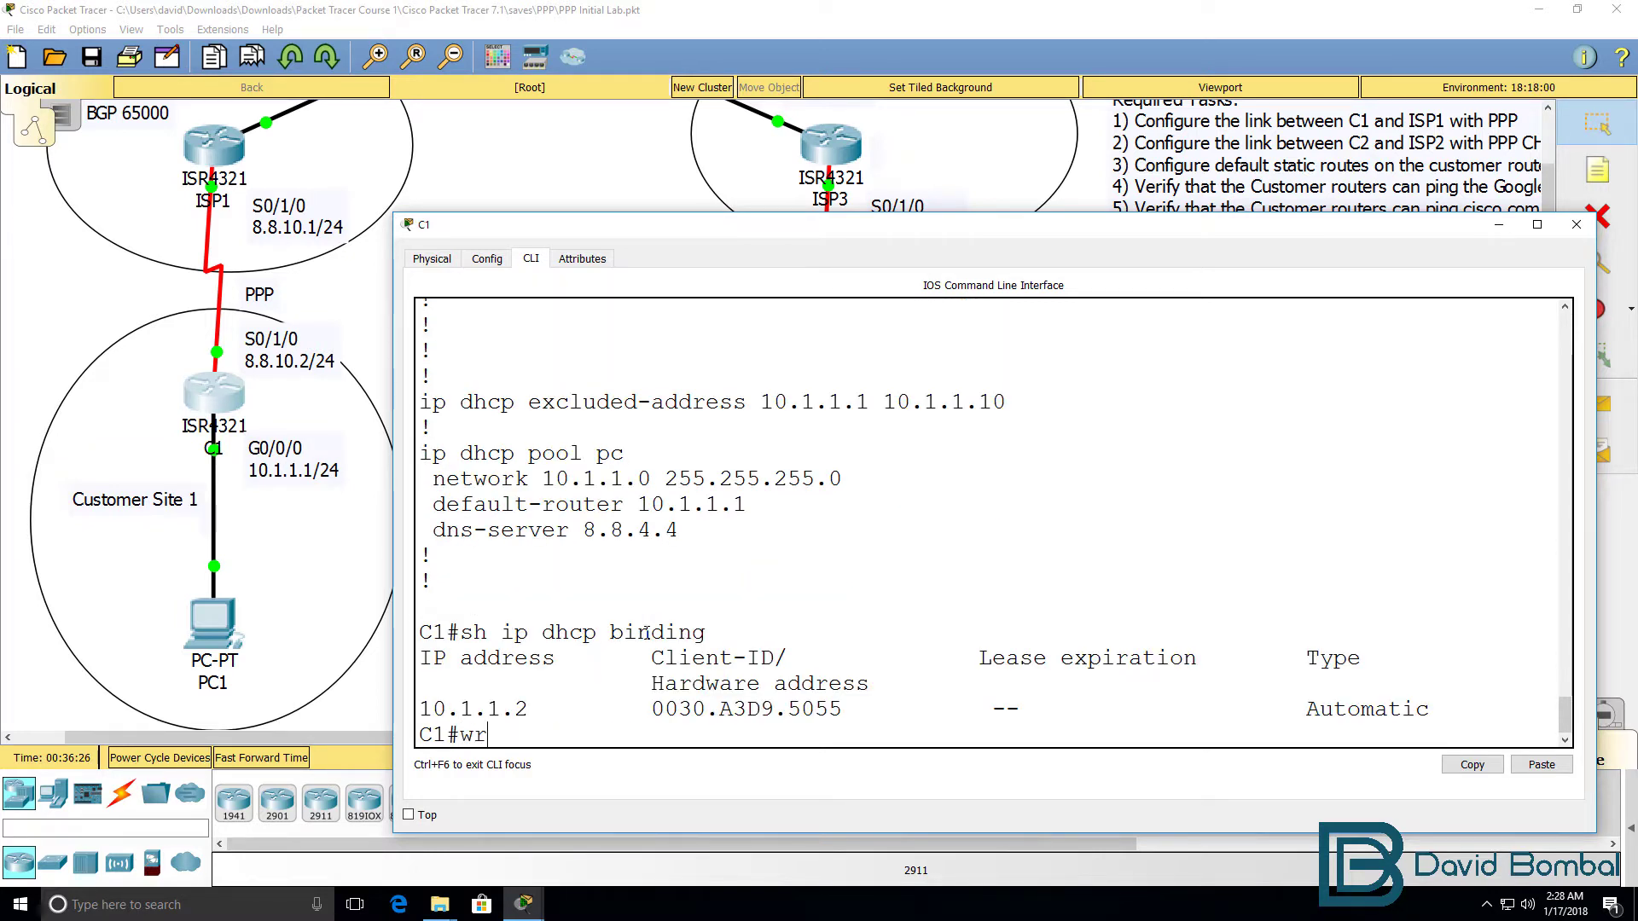
pyautogui.write('r')
pyautogui.press('Return')
# From PC1's command prompt, ping gateway 10.1.1.1 successfully, then ping 8.8.4.4
pyautogui.moveTo(523, 904)
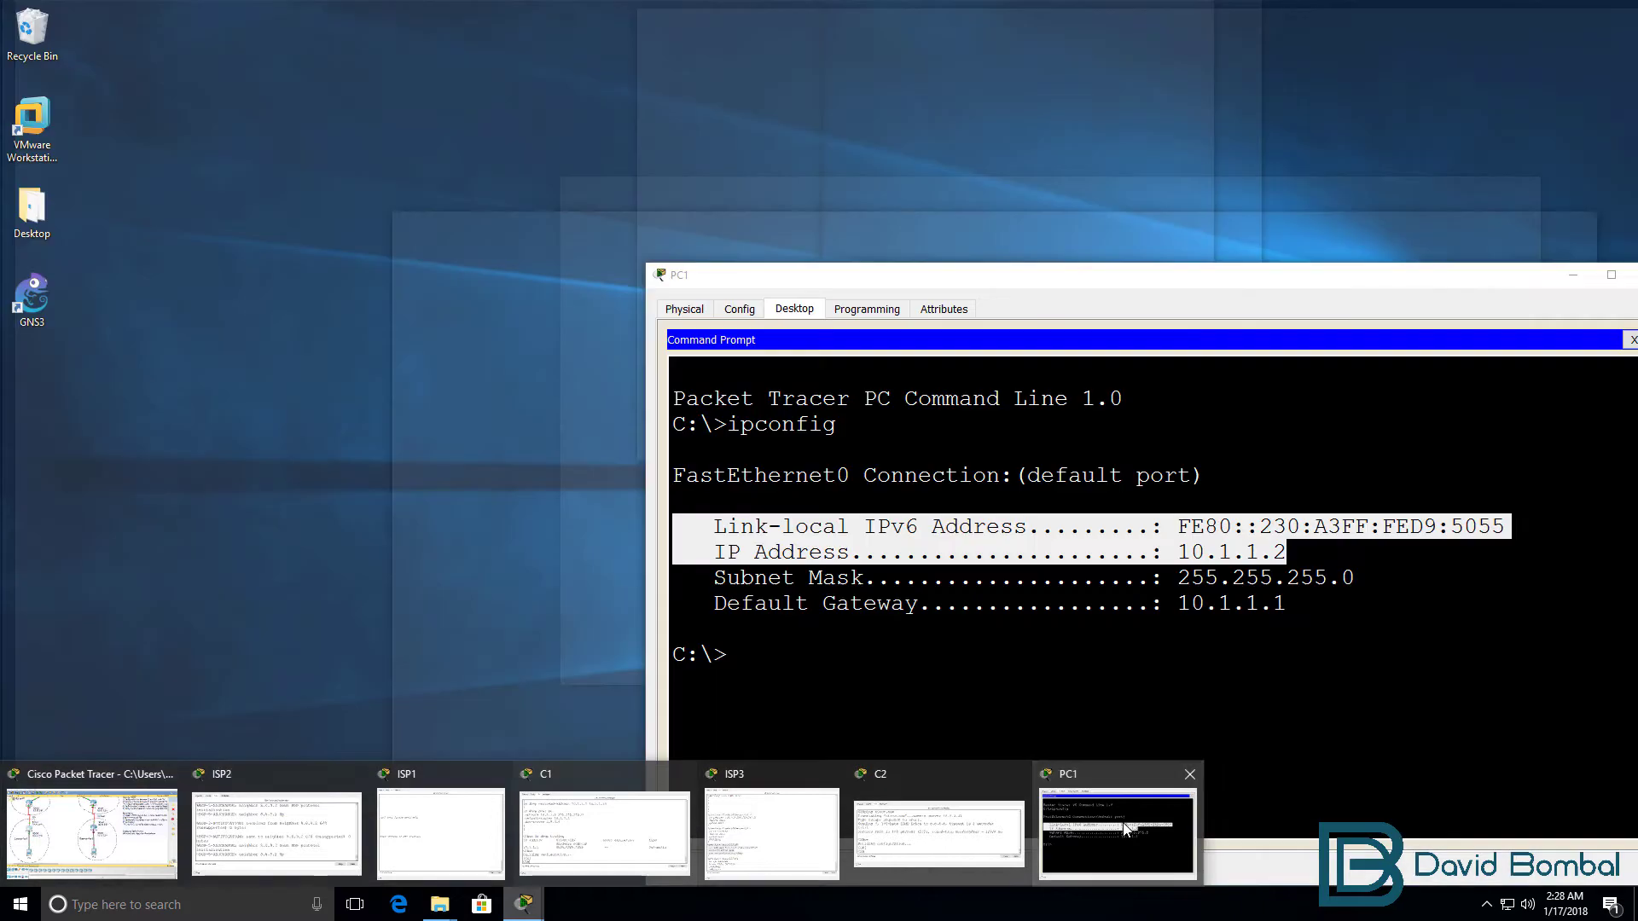
pyautogui.click(1126, 828)
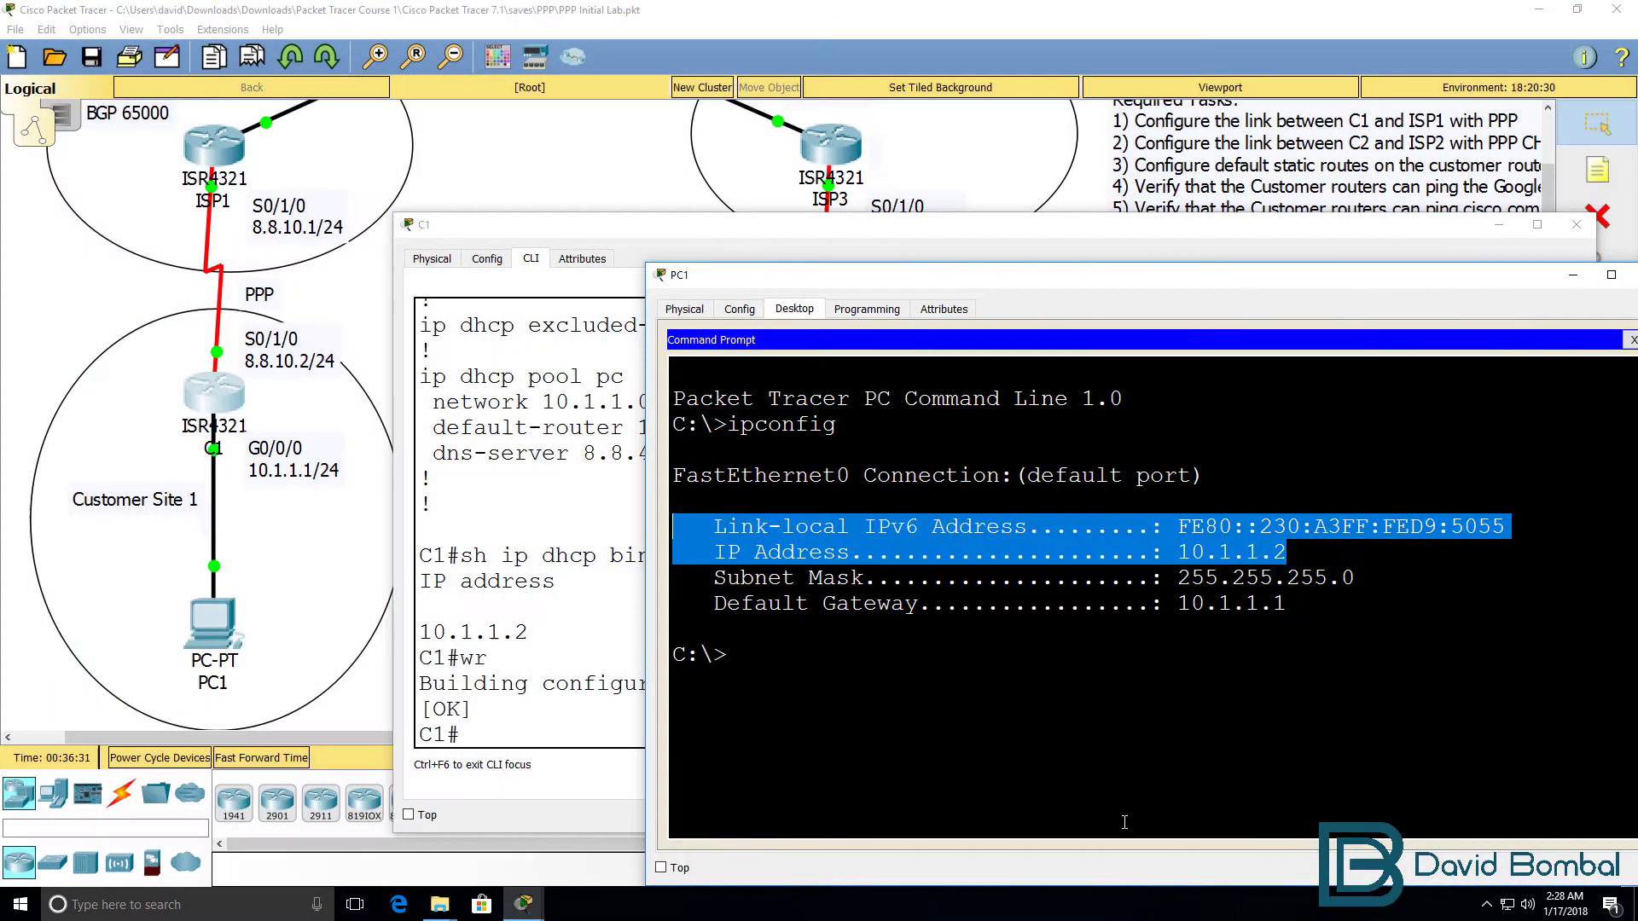
pyautogui.write('ping 10.1.1.')
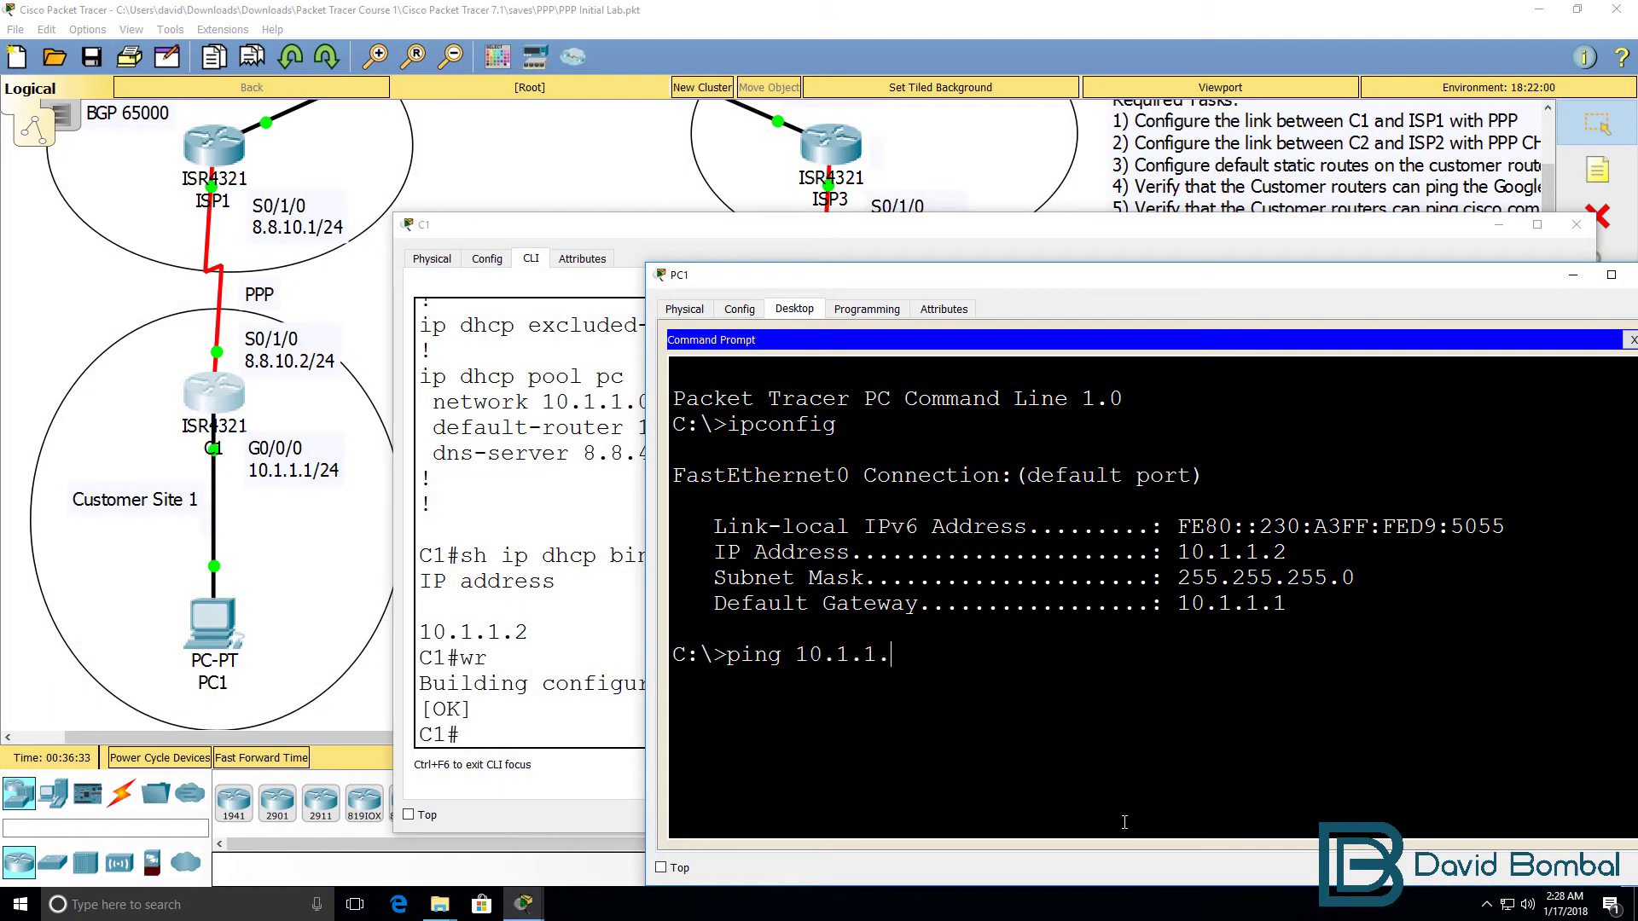
pyautogui.write('1')
pyautogui.press('Return')
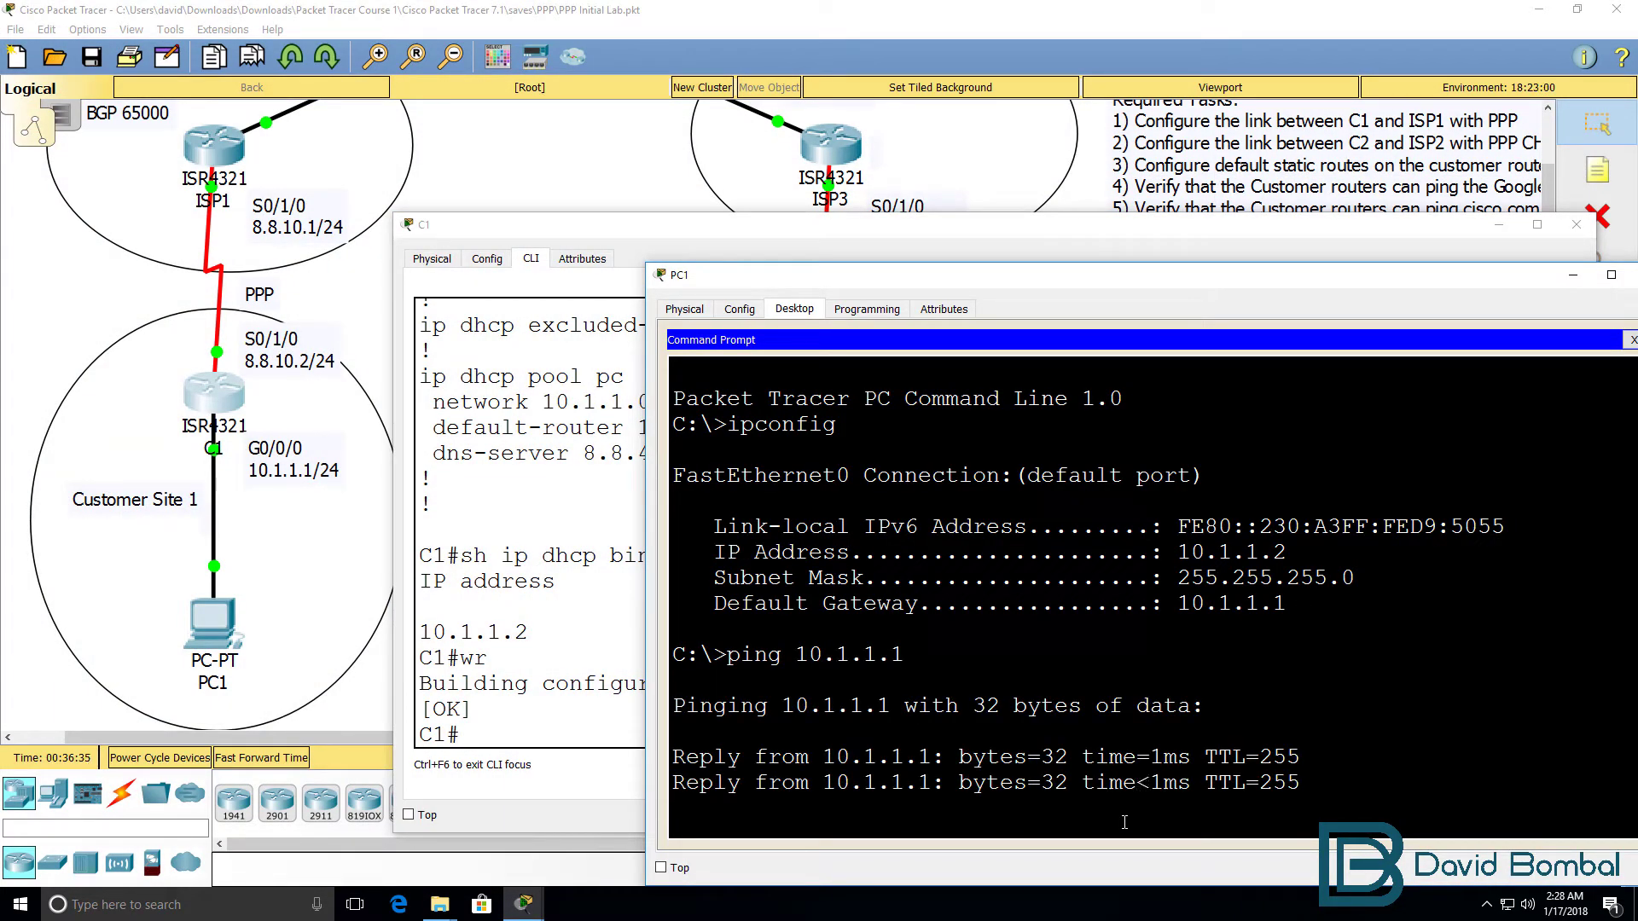
pyautogui.write('ping')
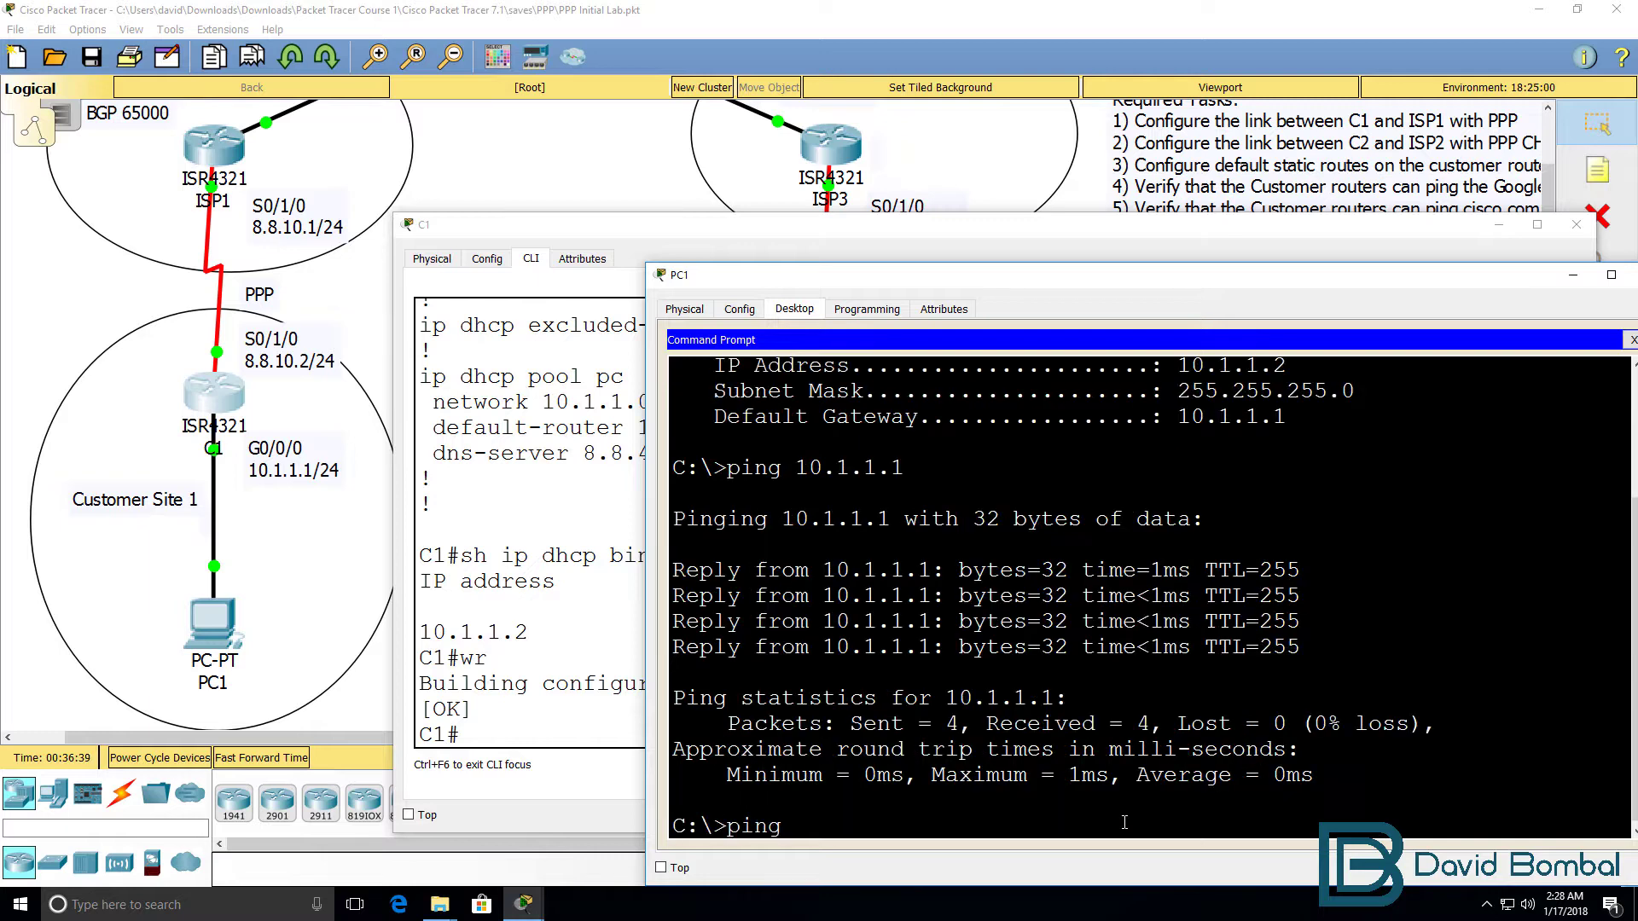
pyautogui.write(' 8.8.4.4')
pyautogui.press('Return')
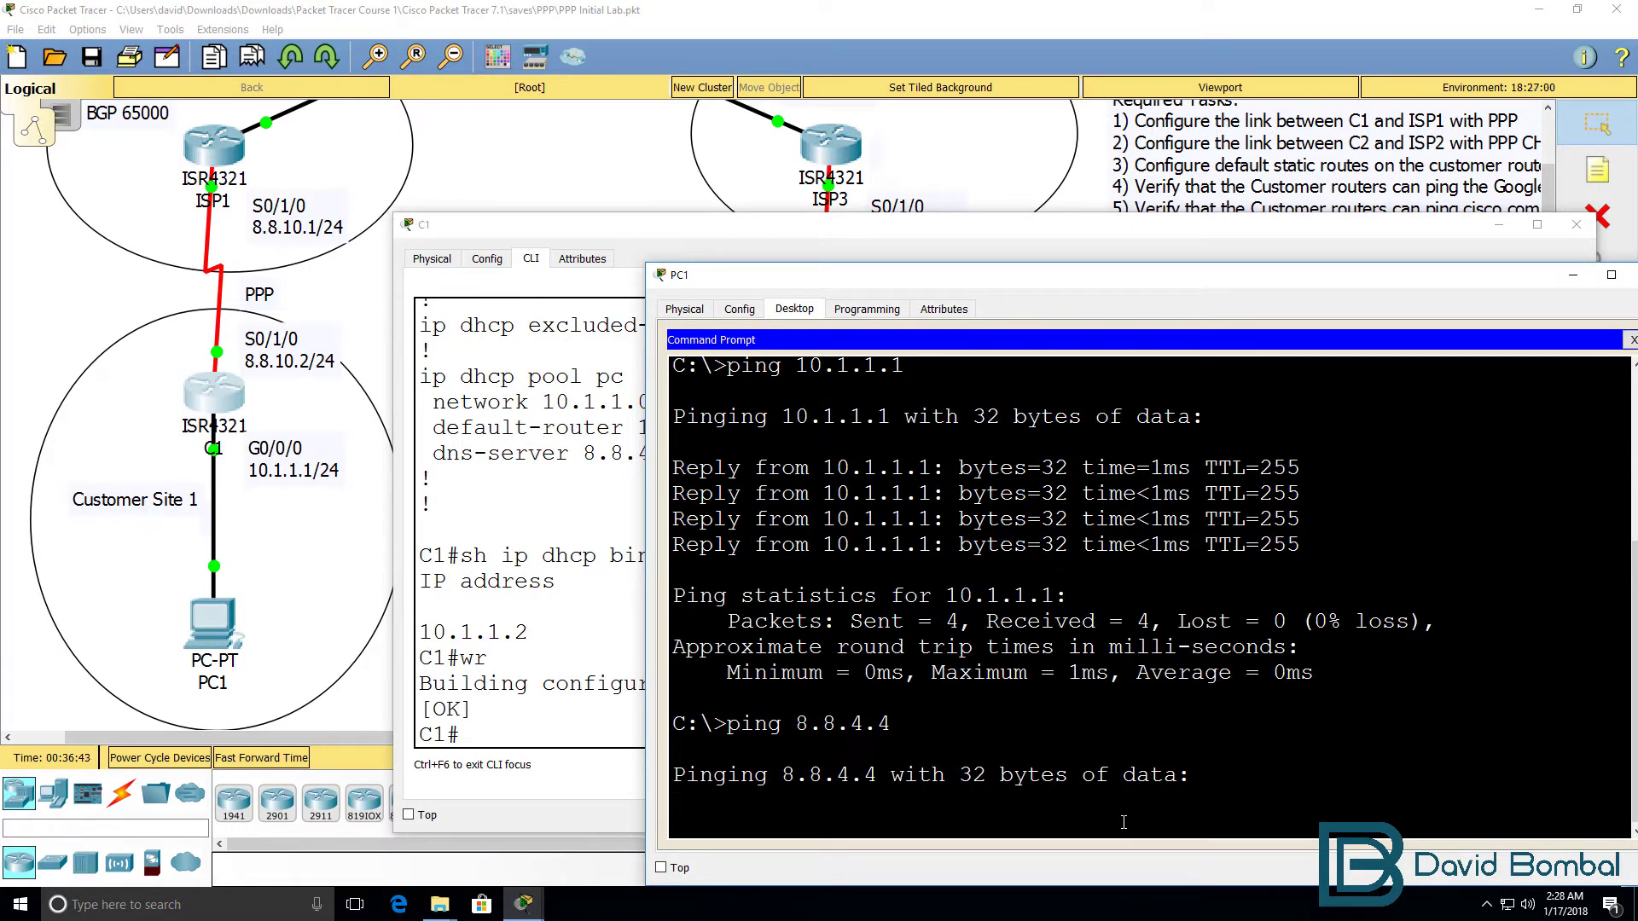
# On router C1, mark interface Serial0/1/0 as the NAT outside interface
pyautogui.click(545, 510)
pyautogui.write('conf t')
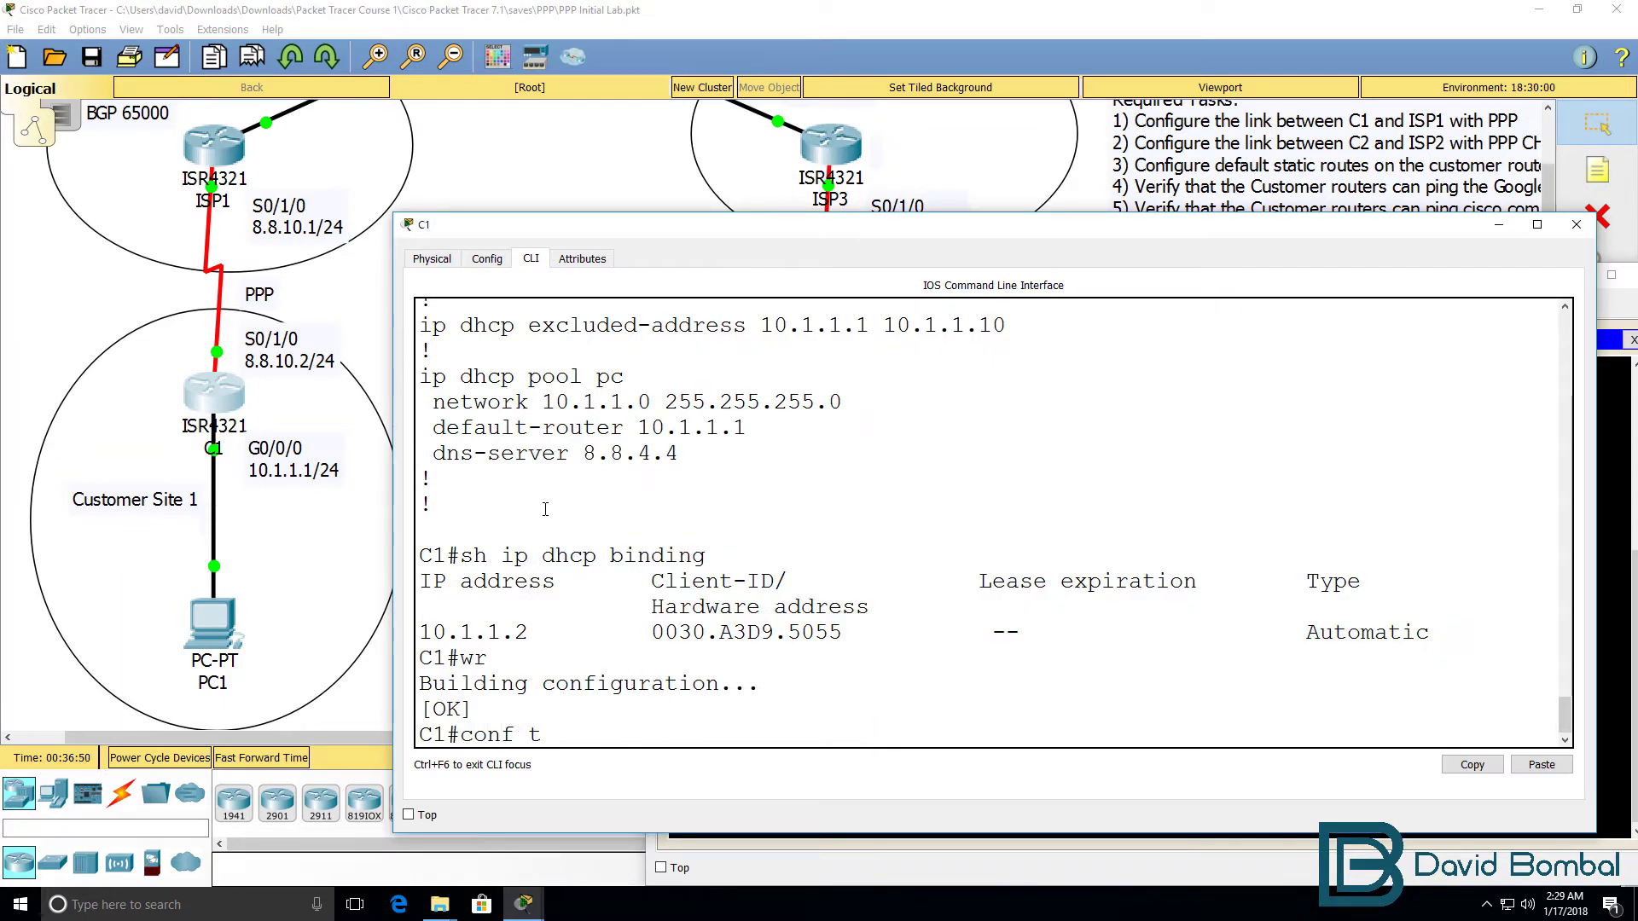
pyautogui.press('Return')
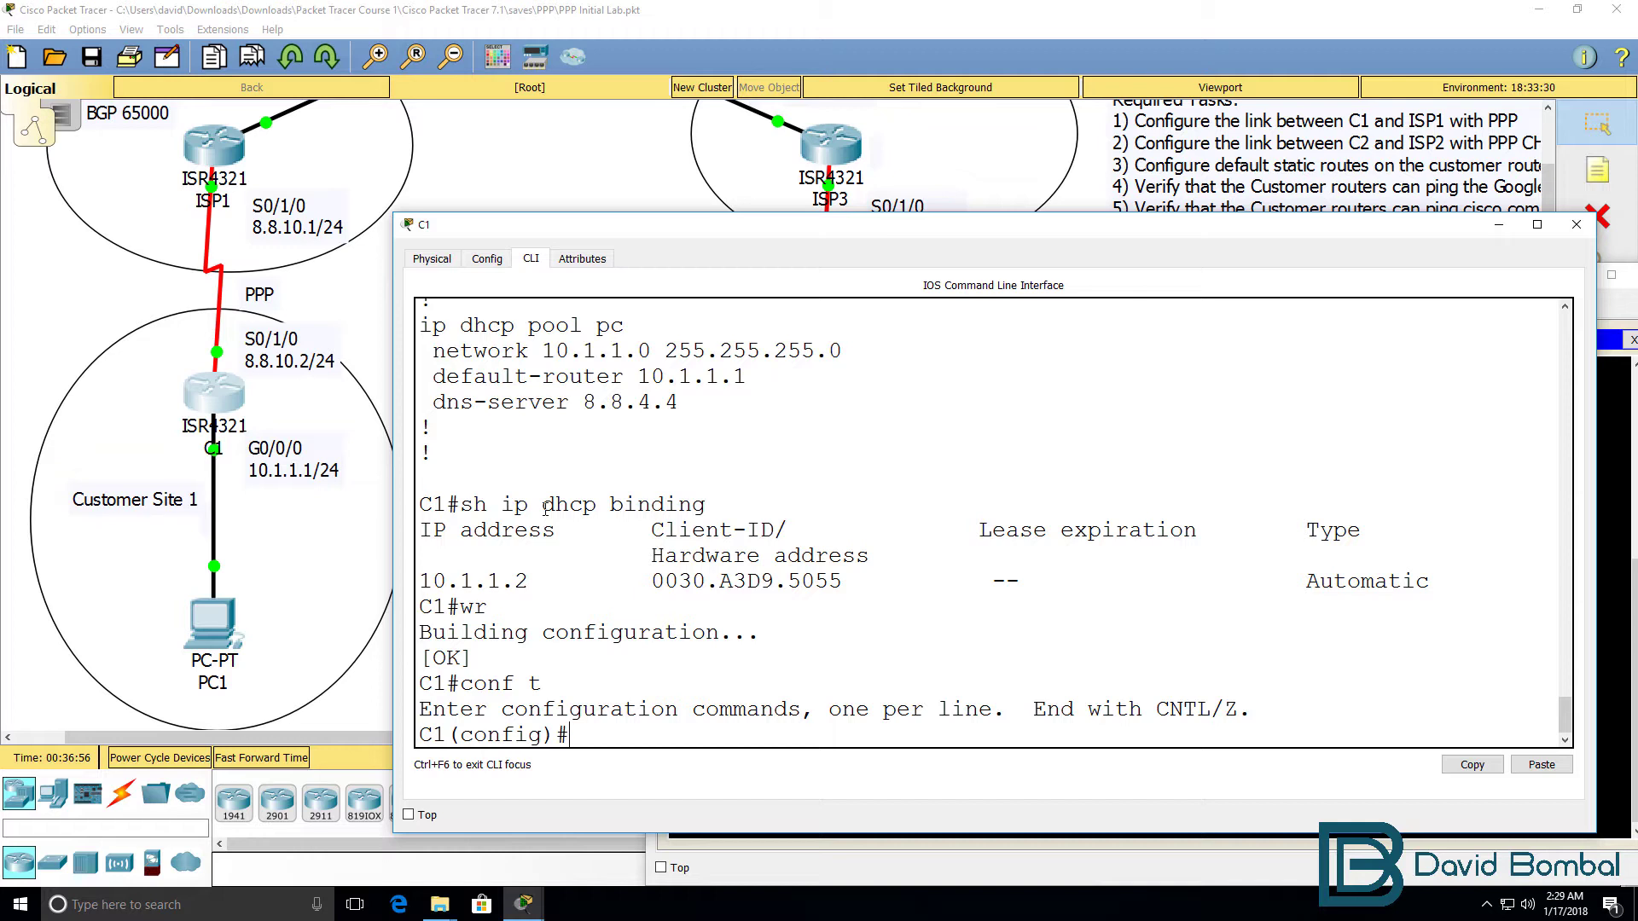
pyautogui.write('int s0/1/0')
pyautogui.press('Return')
pyautogui.write('ip nat')
pyautogui.press('BackSpace')
pyautogui.press('BackSpace')
pyautogui.press('BackSpace')
pyautogui.write('?')
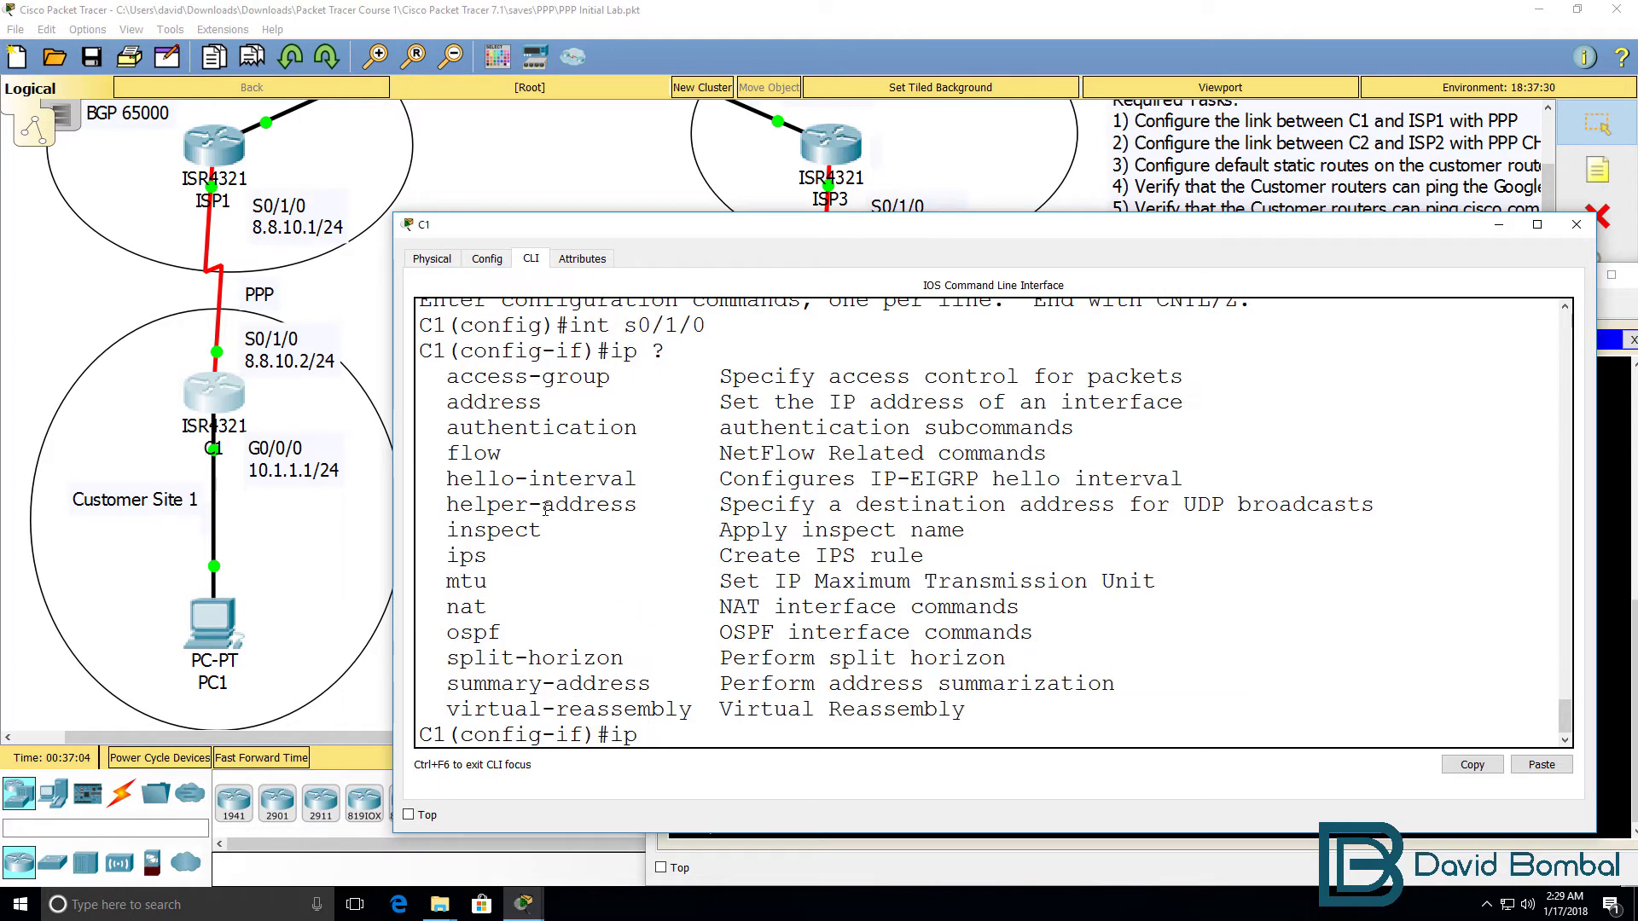
pyautogui.write('nat ?ou')
pyautogui.press('Tab')
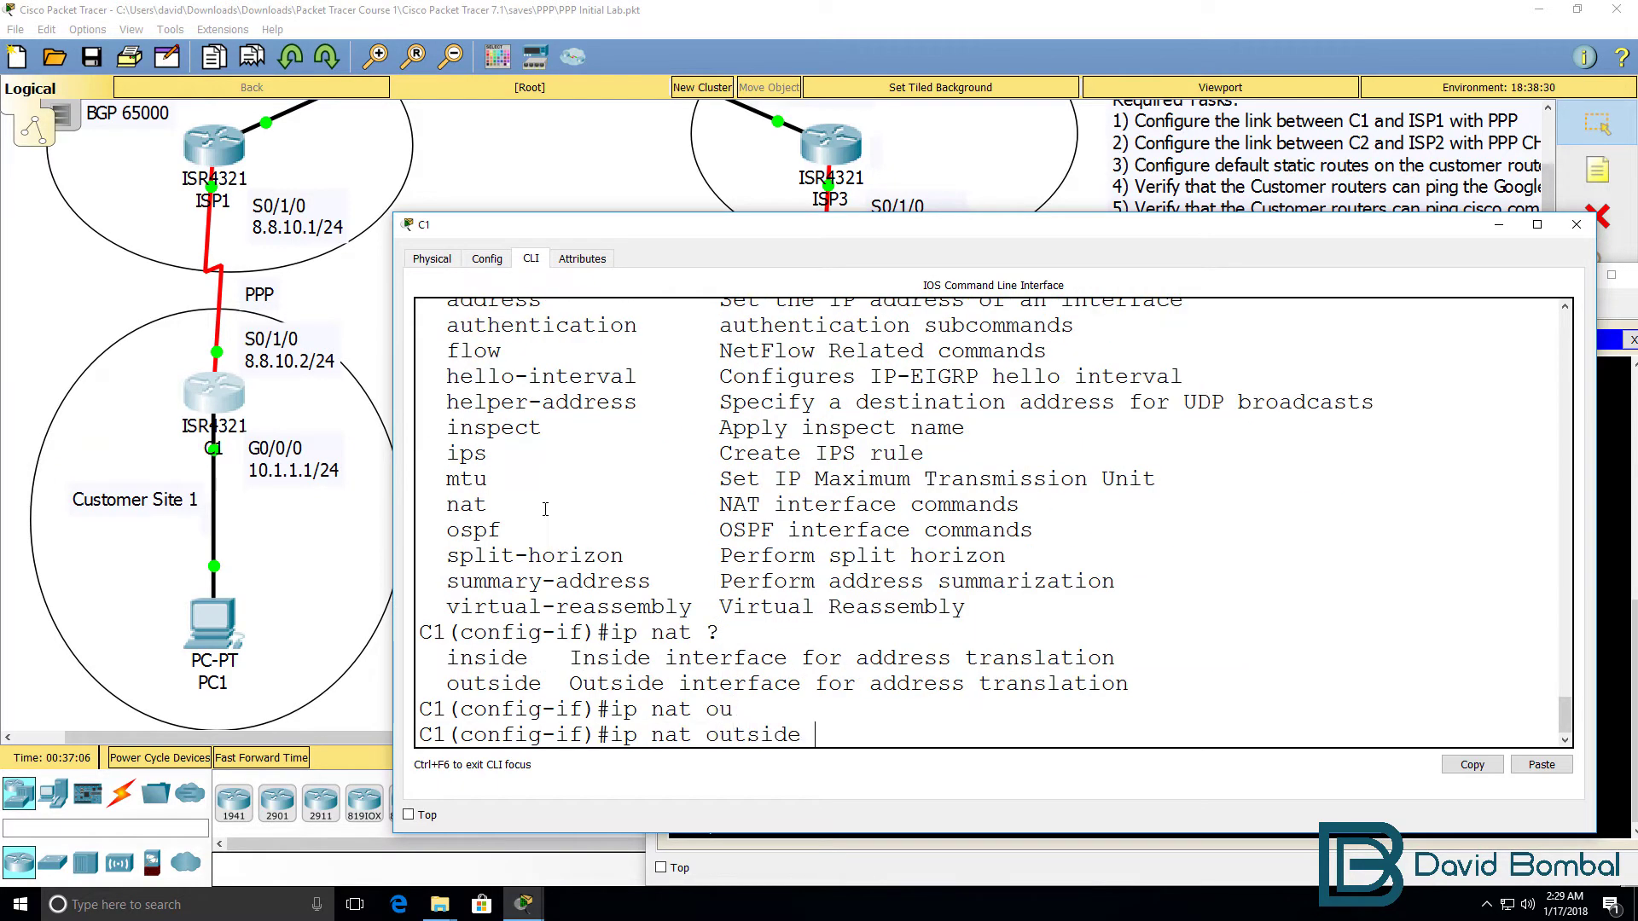
pyautogui.press('Return')
# Mark interface GigabitEthernet0/0/0 on C1 as the NAT inside interface
pyautogui.write('int g0/0/0')
pyautogui.press('Return')
pyautogui.write('ip nat in')
pyautogui.press('Tab')
pyautogui.press('Return')
pyautogui.write('exit')
pyautogui.press('Return')
pyautogui.press('Return')
pyautogui.press('Return')
# Add the rule 'ip nat inside source list 1 interface serial 0/1/0 overload'
pyautogui.write('ip nat ?in')
pyautogui.press('Tab')
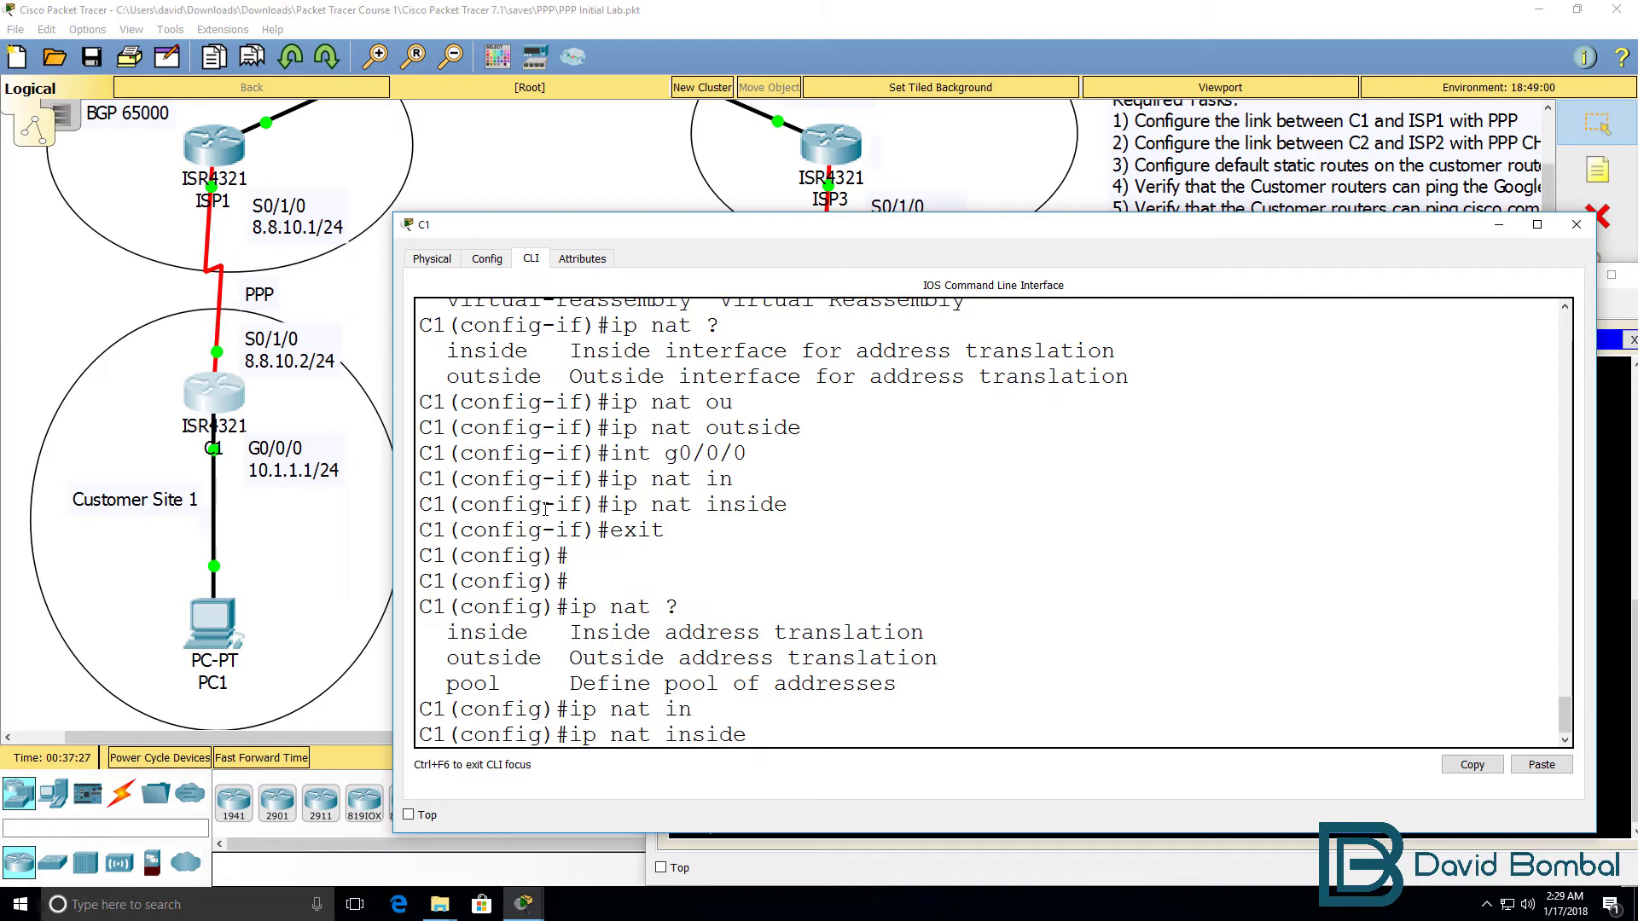
pyautogui.write('?sou')
pyautogui.press('Tab')
pyautogui.write('?l')
pyautogui.press('Tab')
pyautogui.write('?')
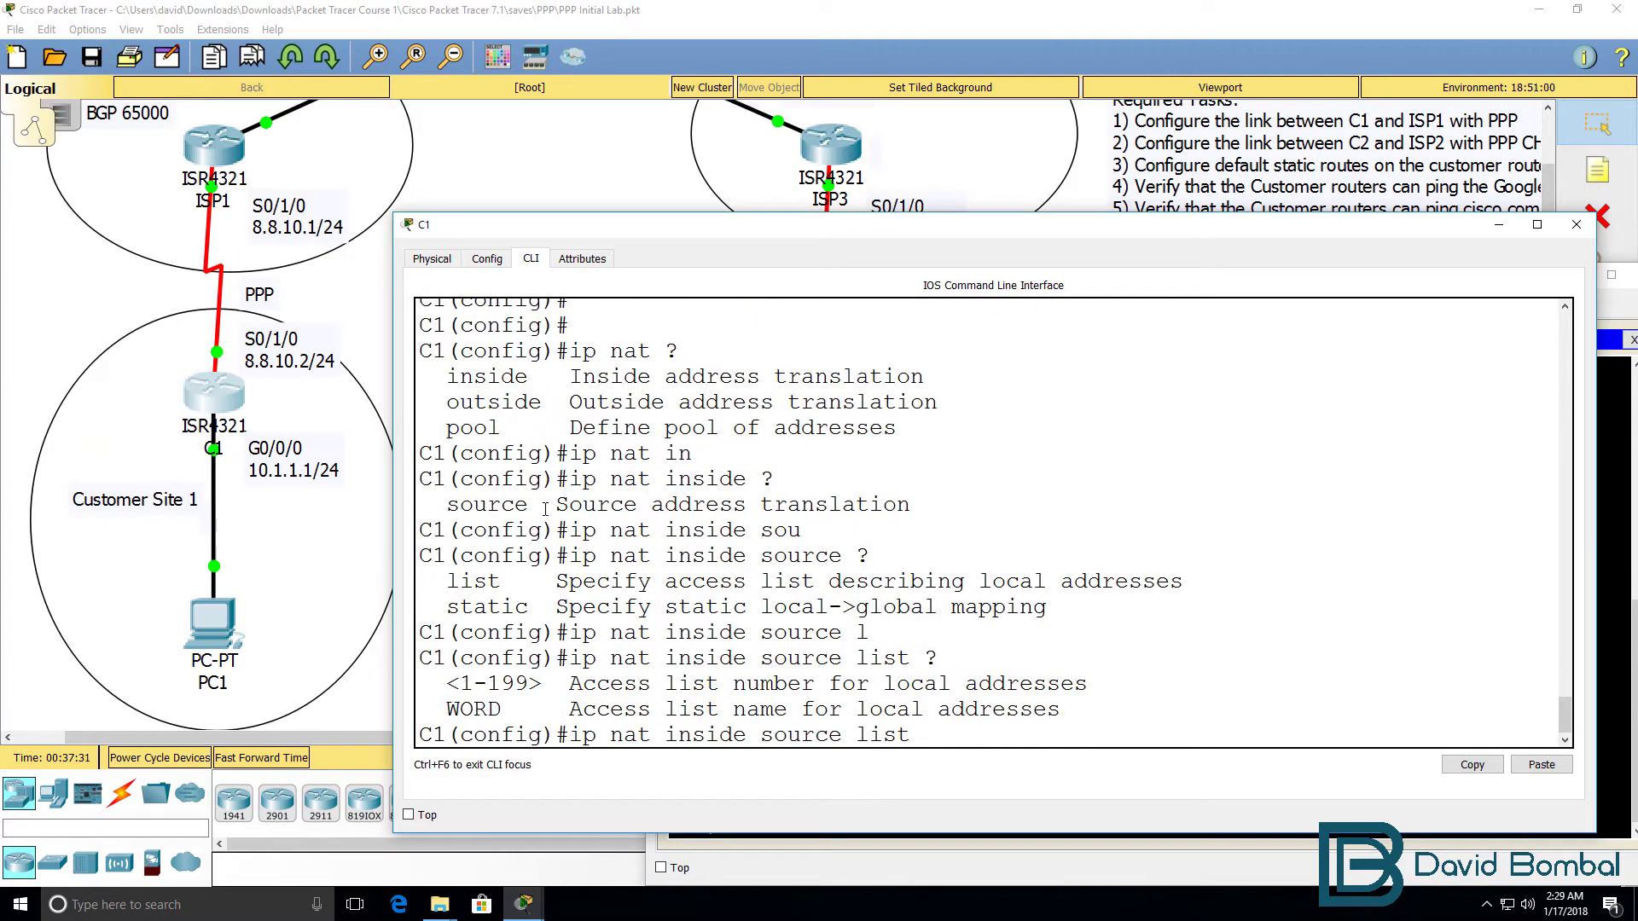
pyautogui.write('1 ?')
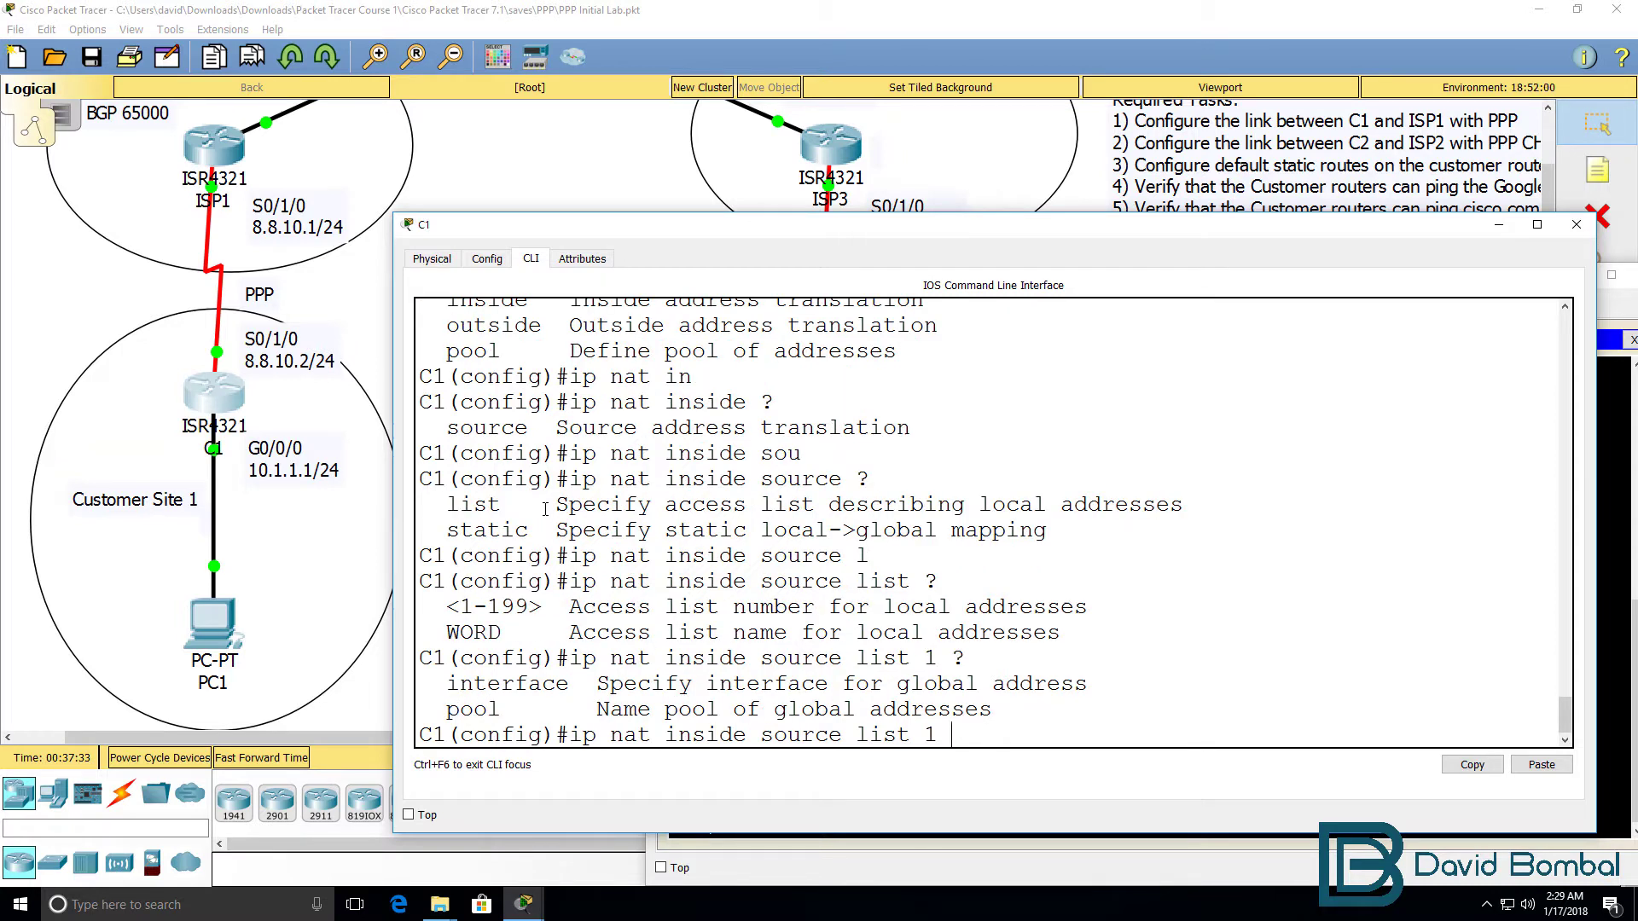
pyautogui.write('int')
pyautogui.press('Tab')
pyautogui.write('?')
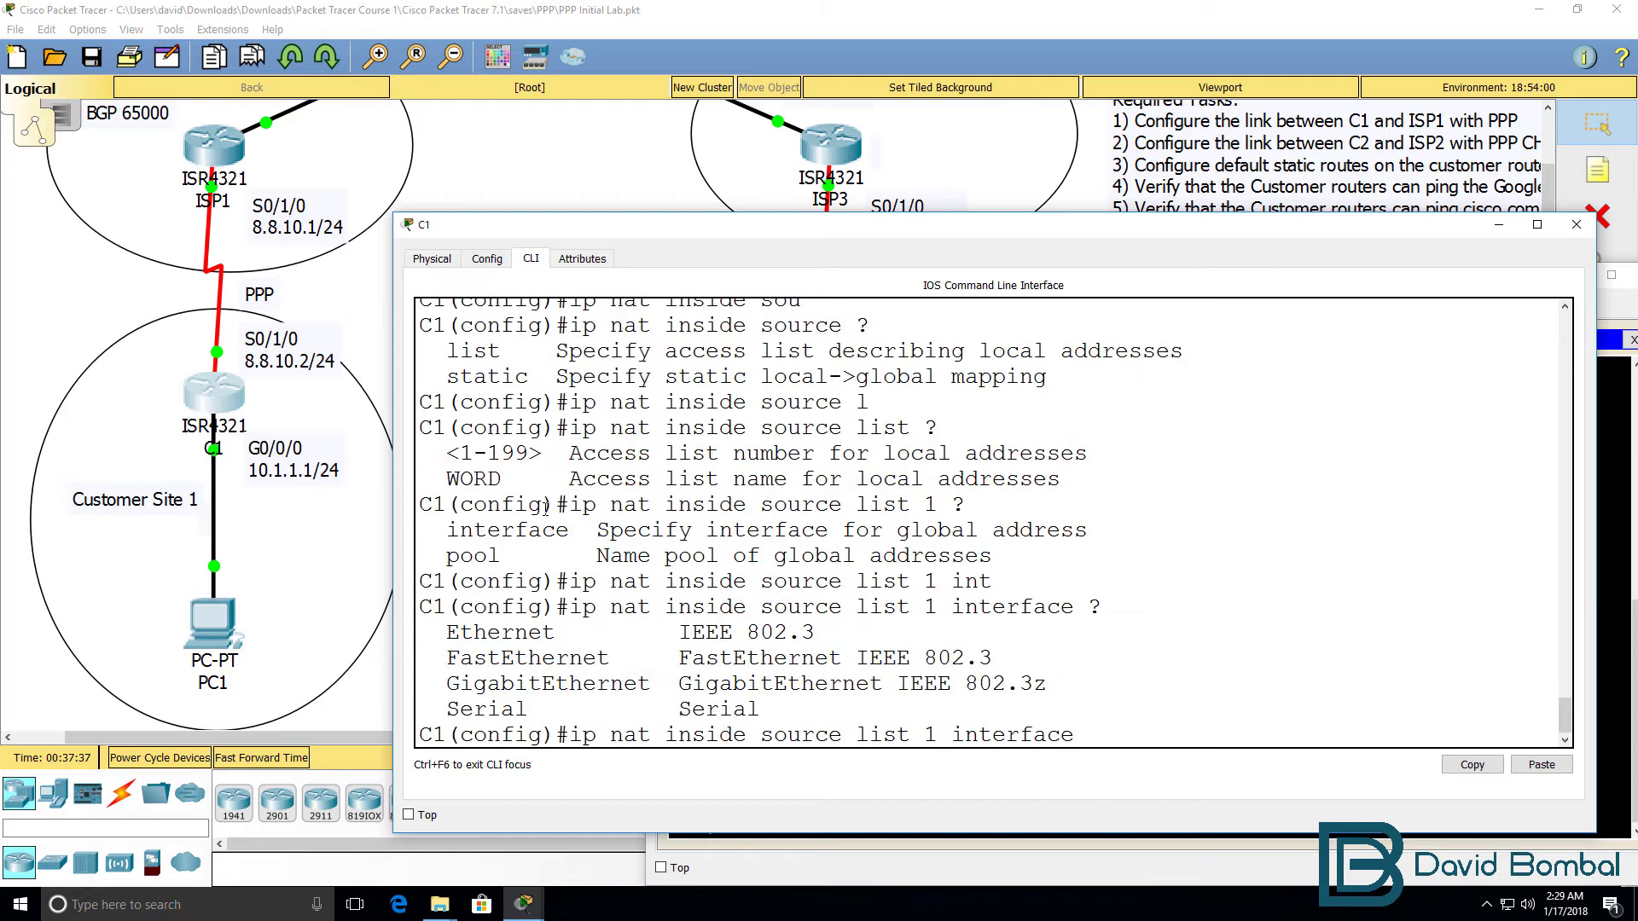
pyautogui.write('g')
pyautogui.press('BackSpace')
pyautogui.write('s')
pyautogui.press('Tab')
pyautogui.write('0/1/')
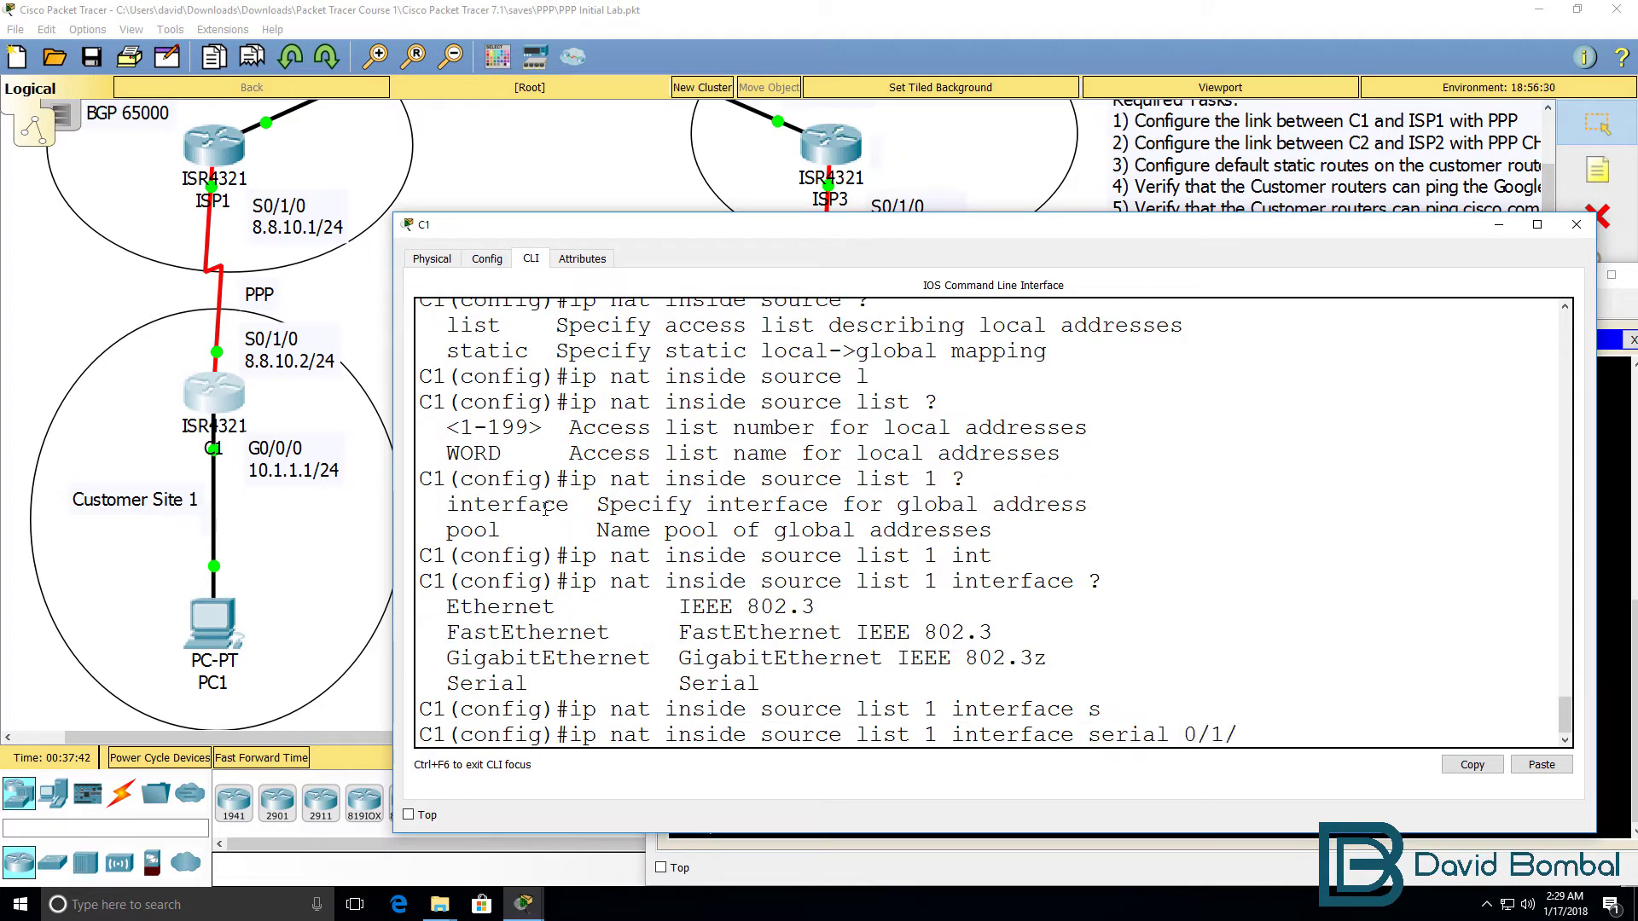
pyautogui.write('0?over')
pyautogui.press('Tab')
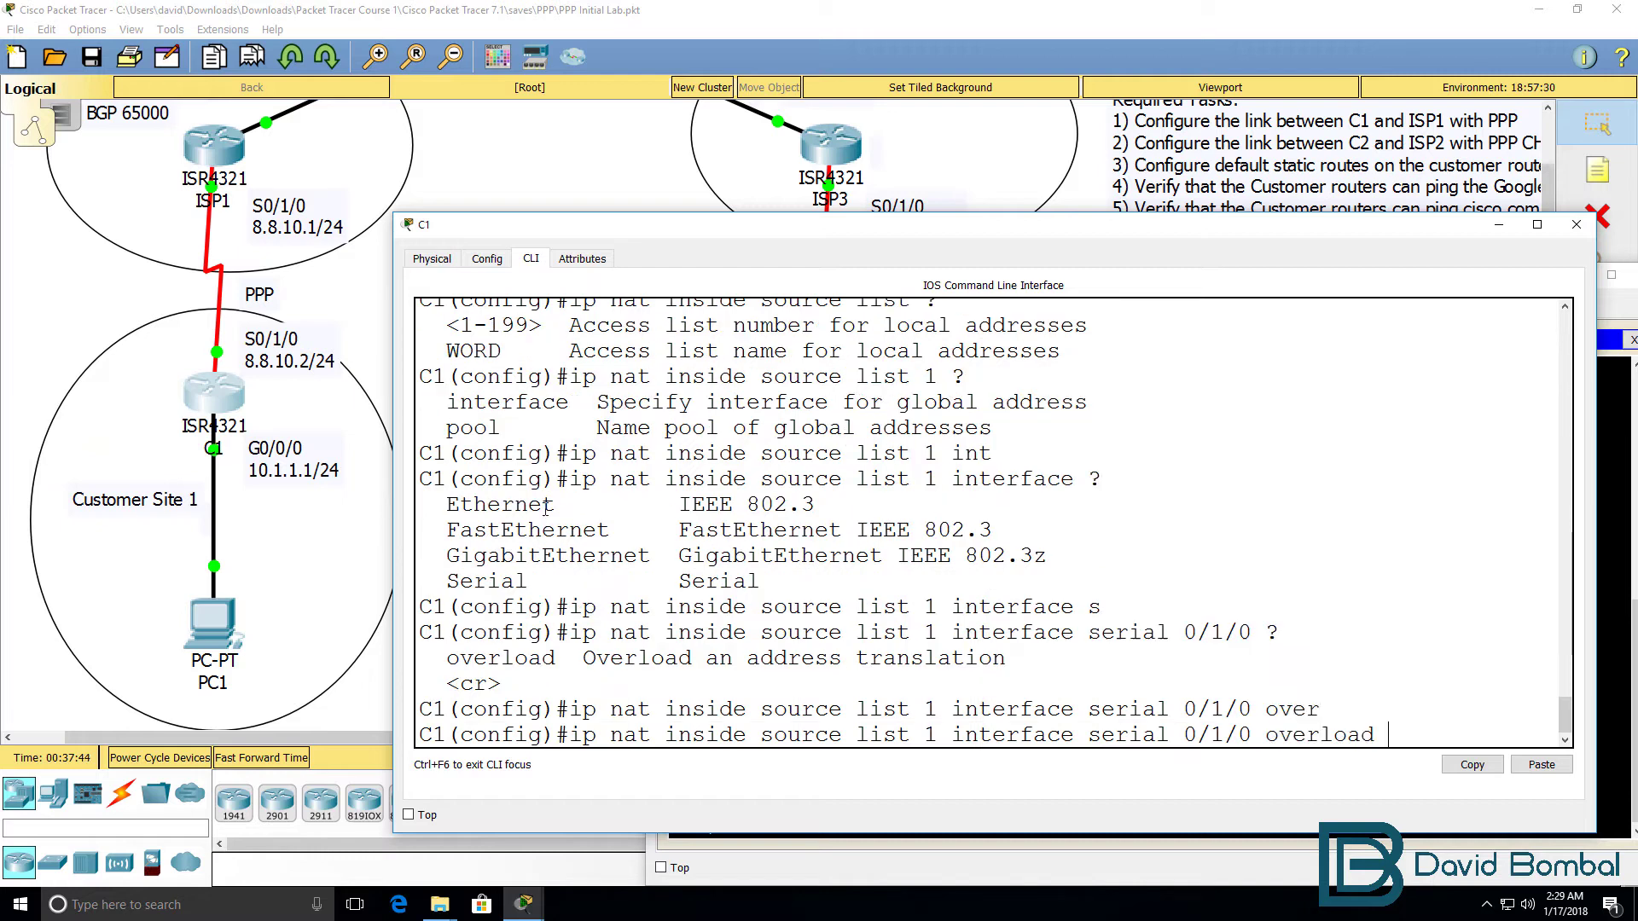
pyautogui.press('Return')
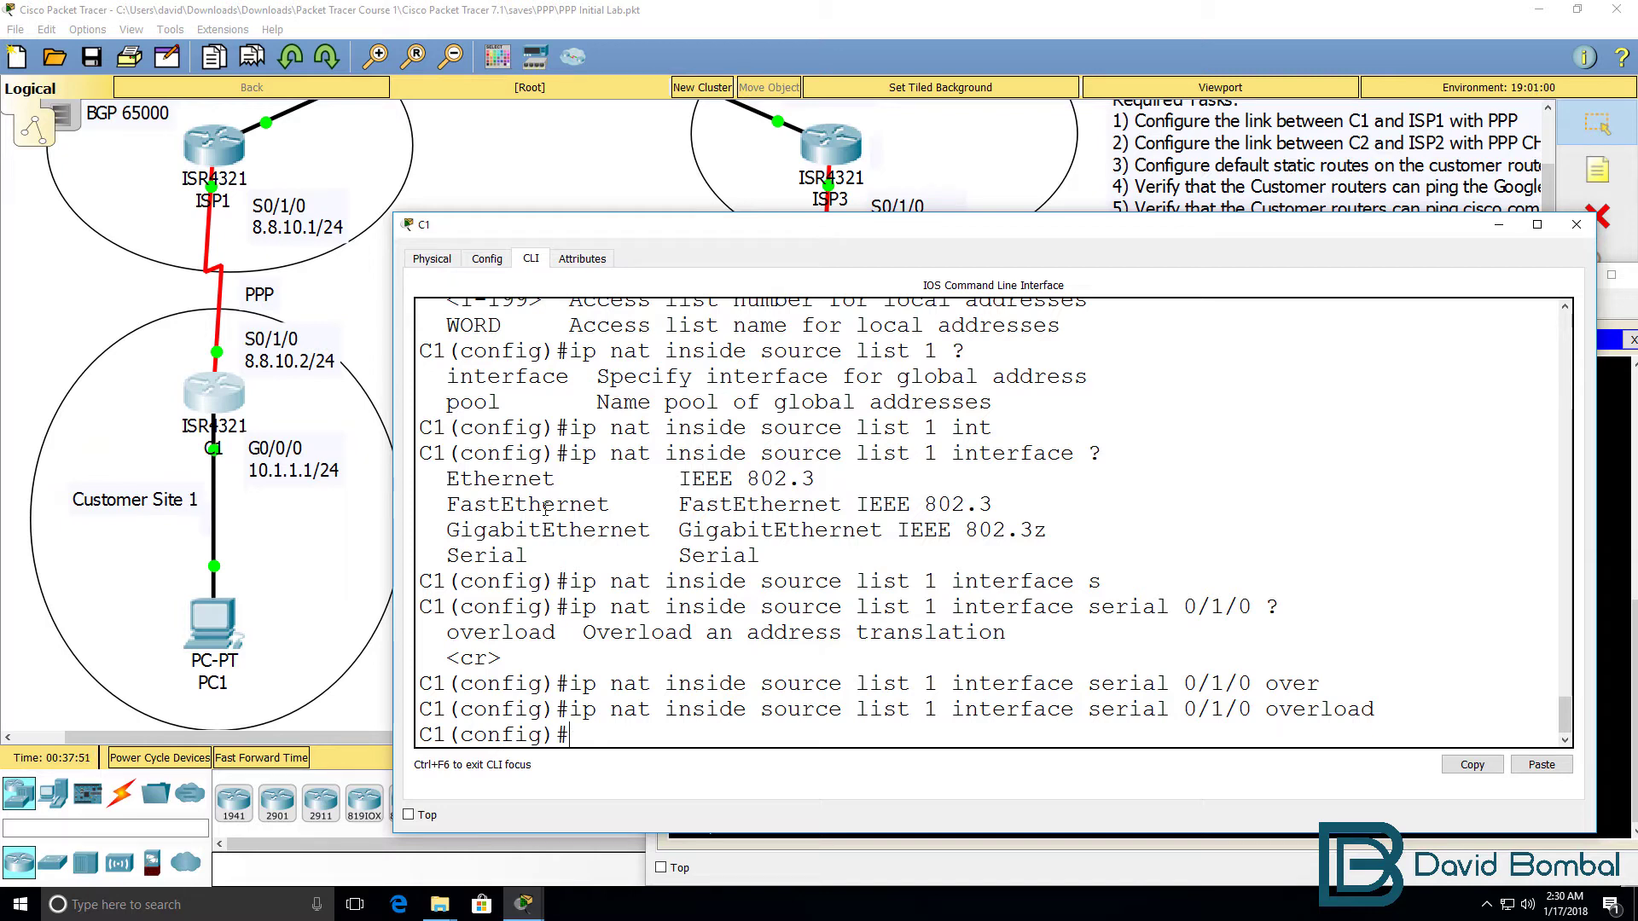
# Create access-list 1 permitting any, then leave configuration mode
pyautogui.write('acce')
pyautogui.press('Tab')
pyautogui.write('1 ?')
pyautogui.write('p')
pyautogui.press('Tab')
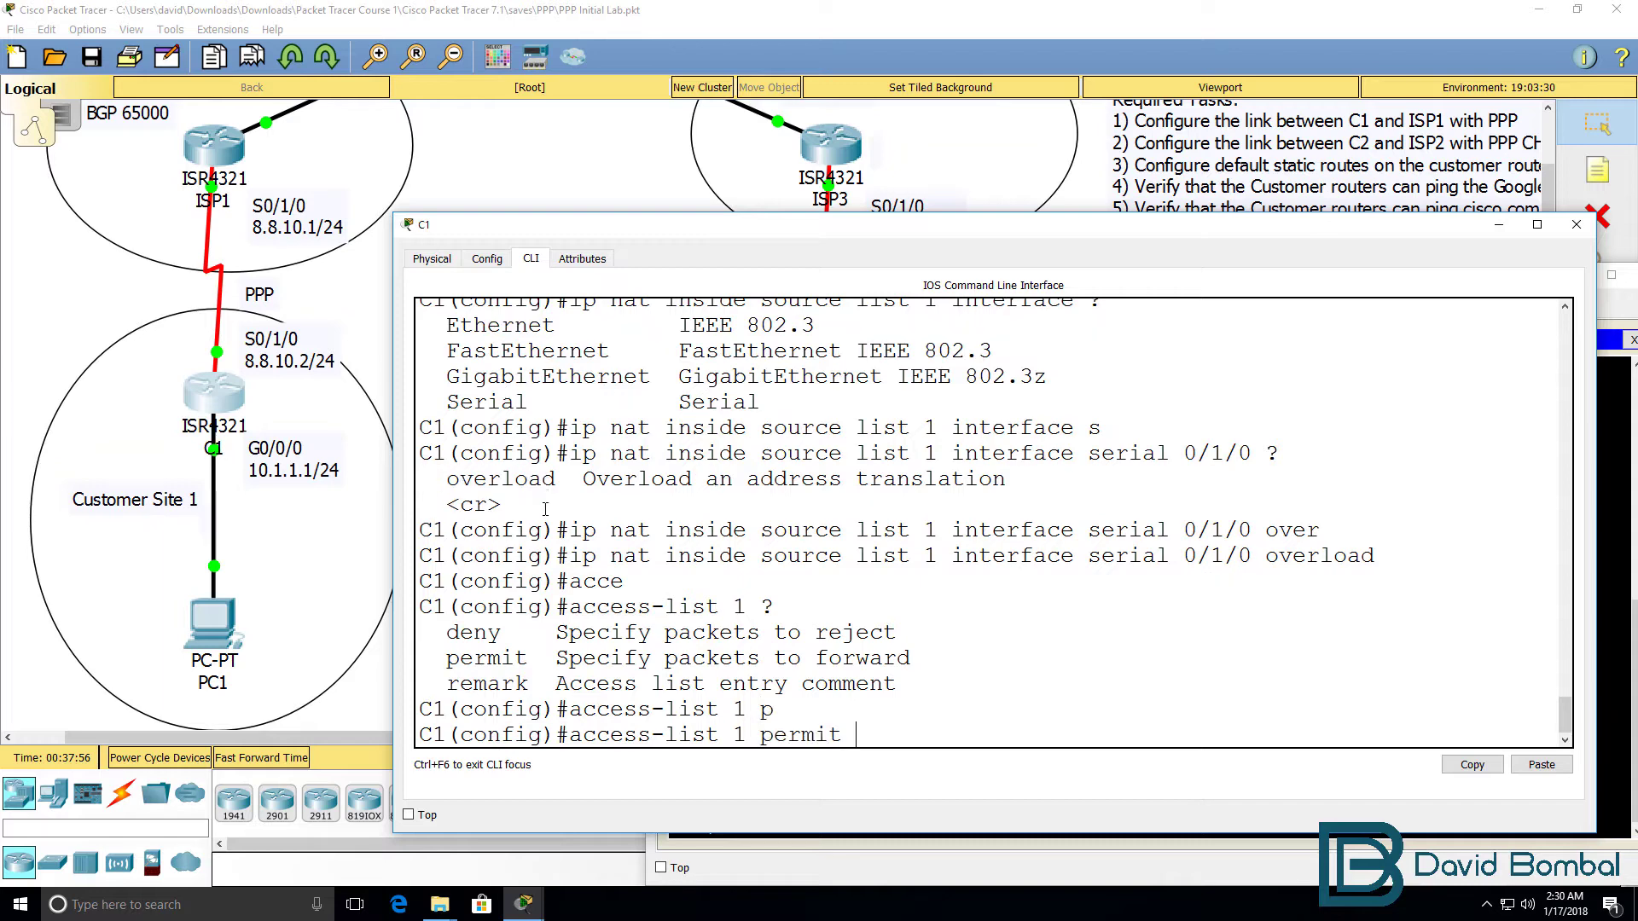
pyautogui.write('any')
pyautogui.press('Return')
pyautogui.write('end')
pyautogui.press('Return')
pyautogui.press('Return')
pyautogui.press('Return')
pyautogui.press('Return')
pyautogui.press('Return')
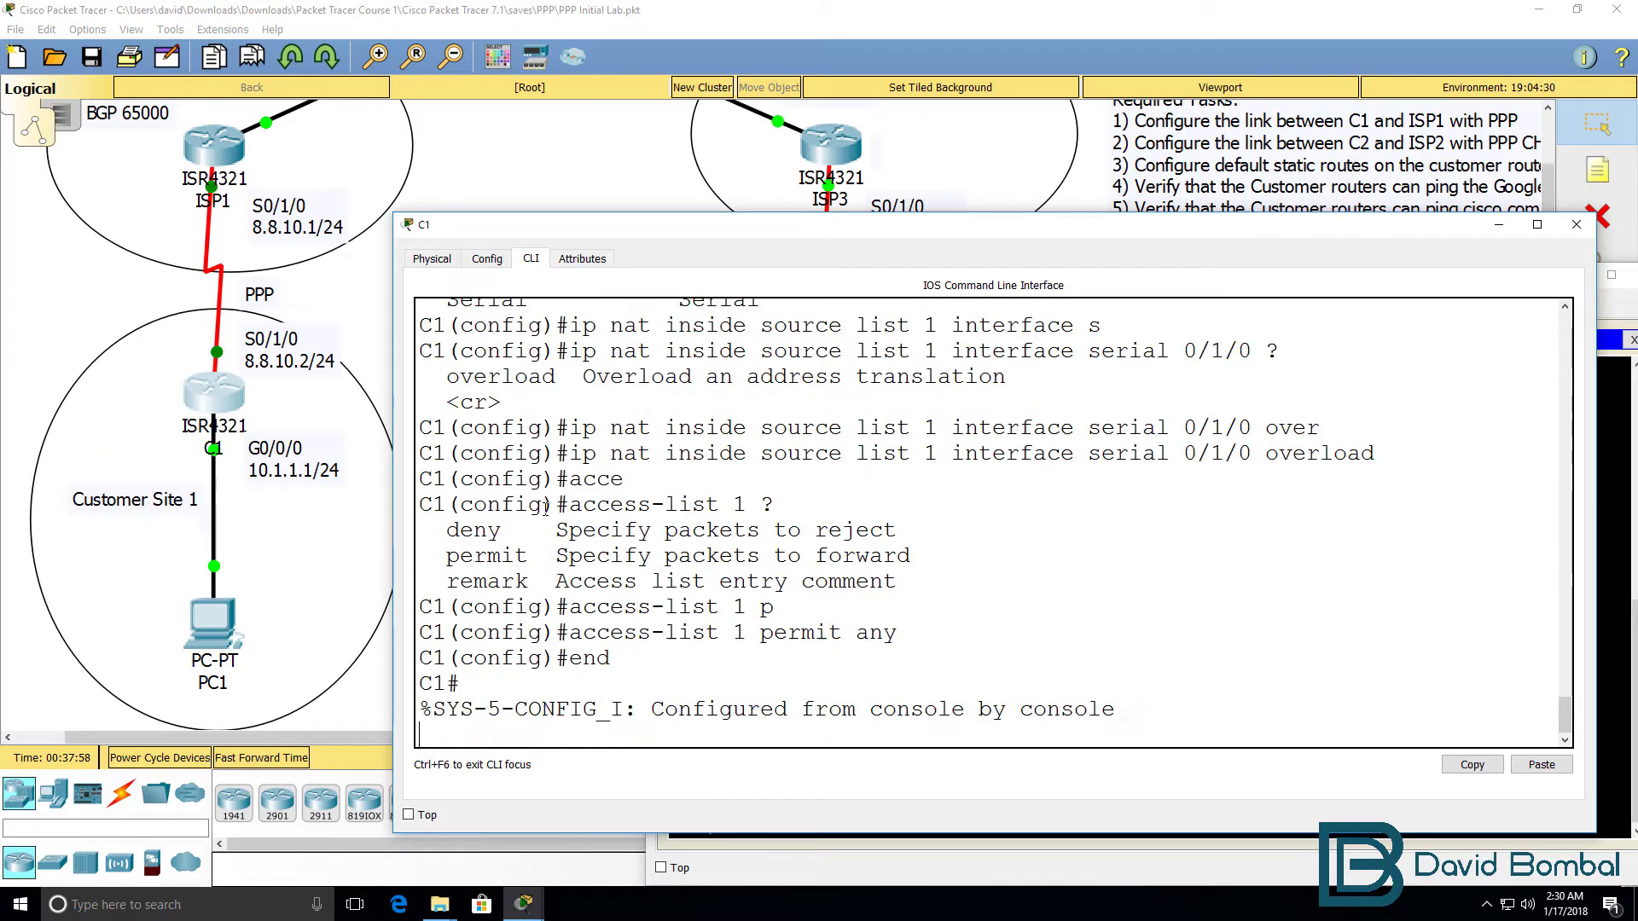
# Display C1's running configuration with 'sh run' and page through it
pyautogui.write('sh run')
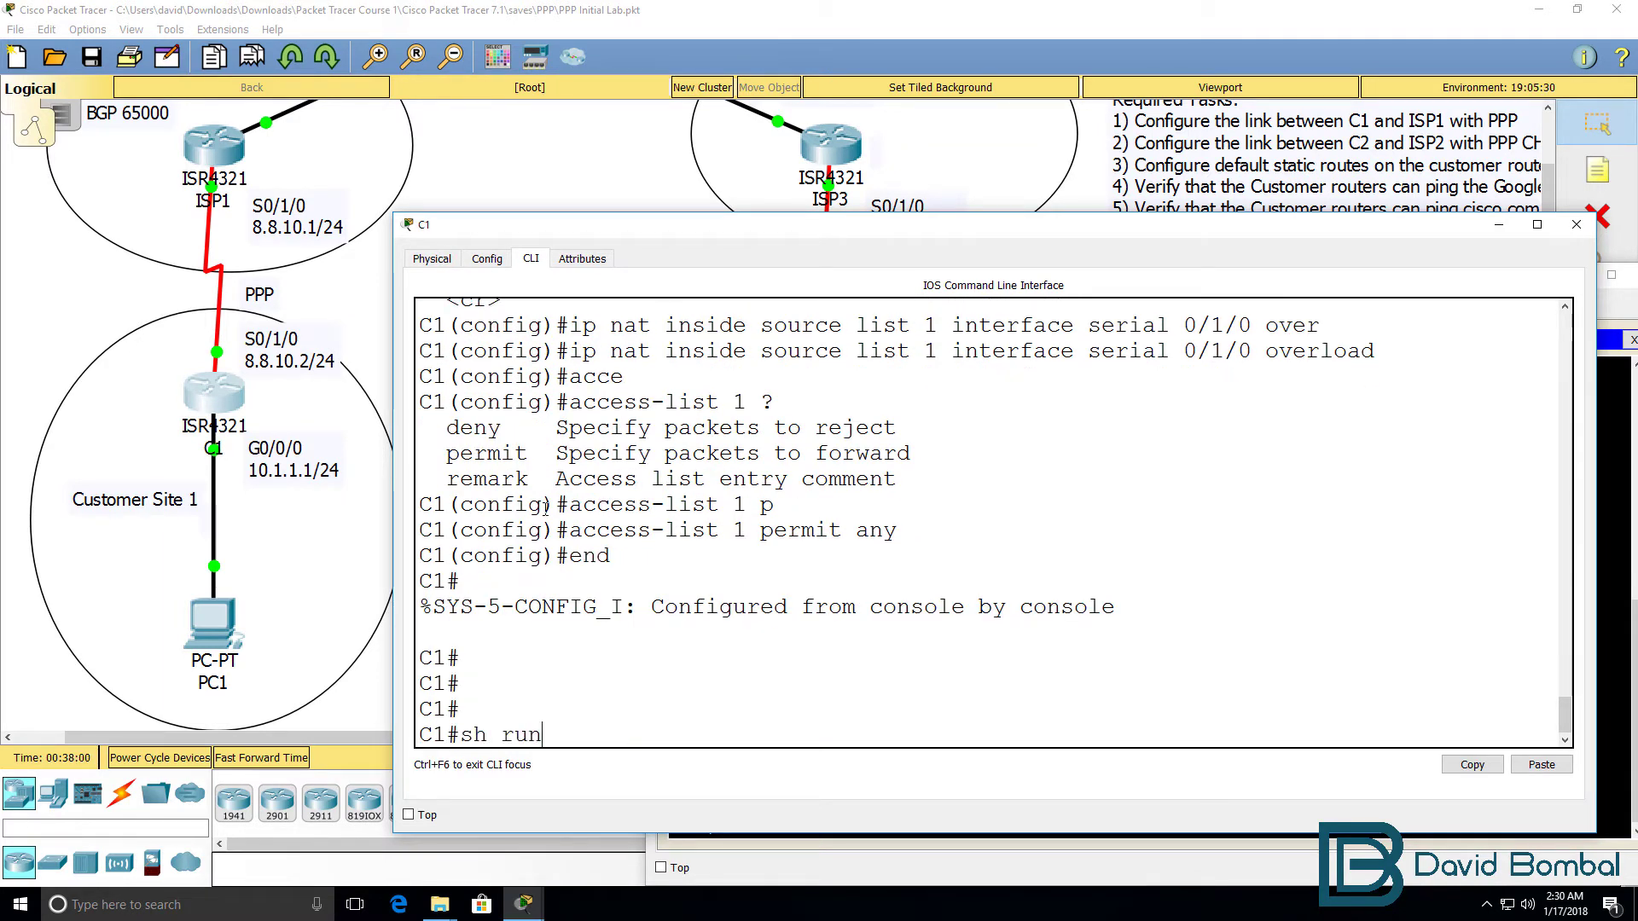
pyautogui.press('Return')
pyautogui.press('space')
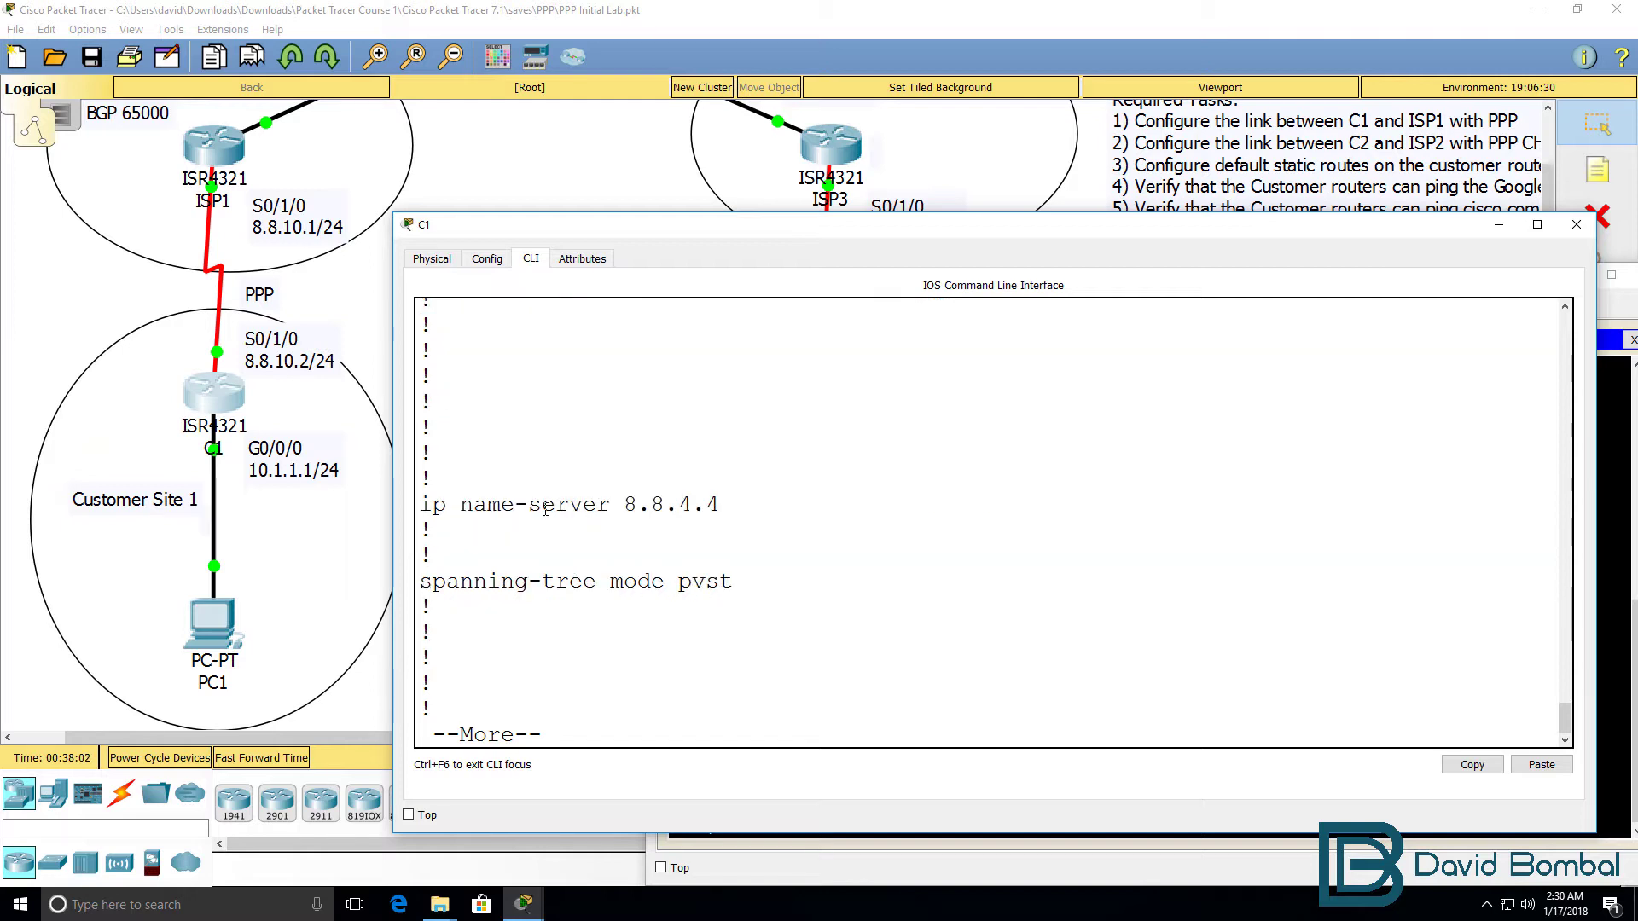
pyautogui.press('space')
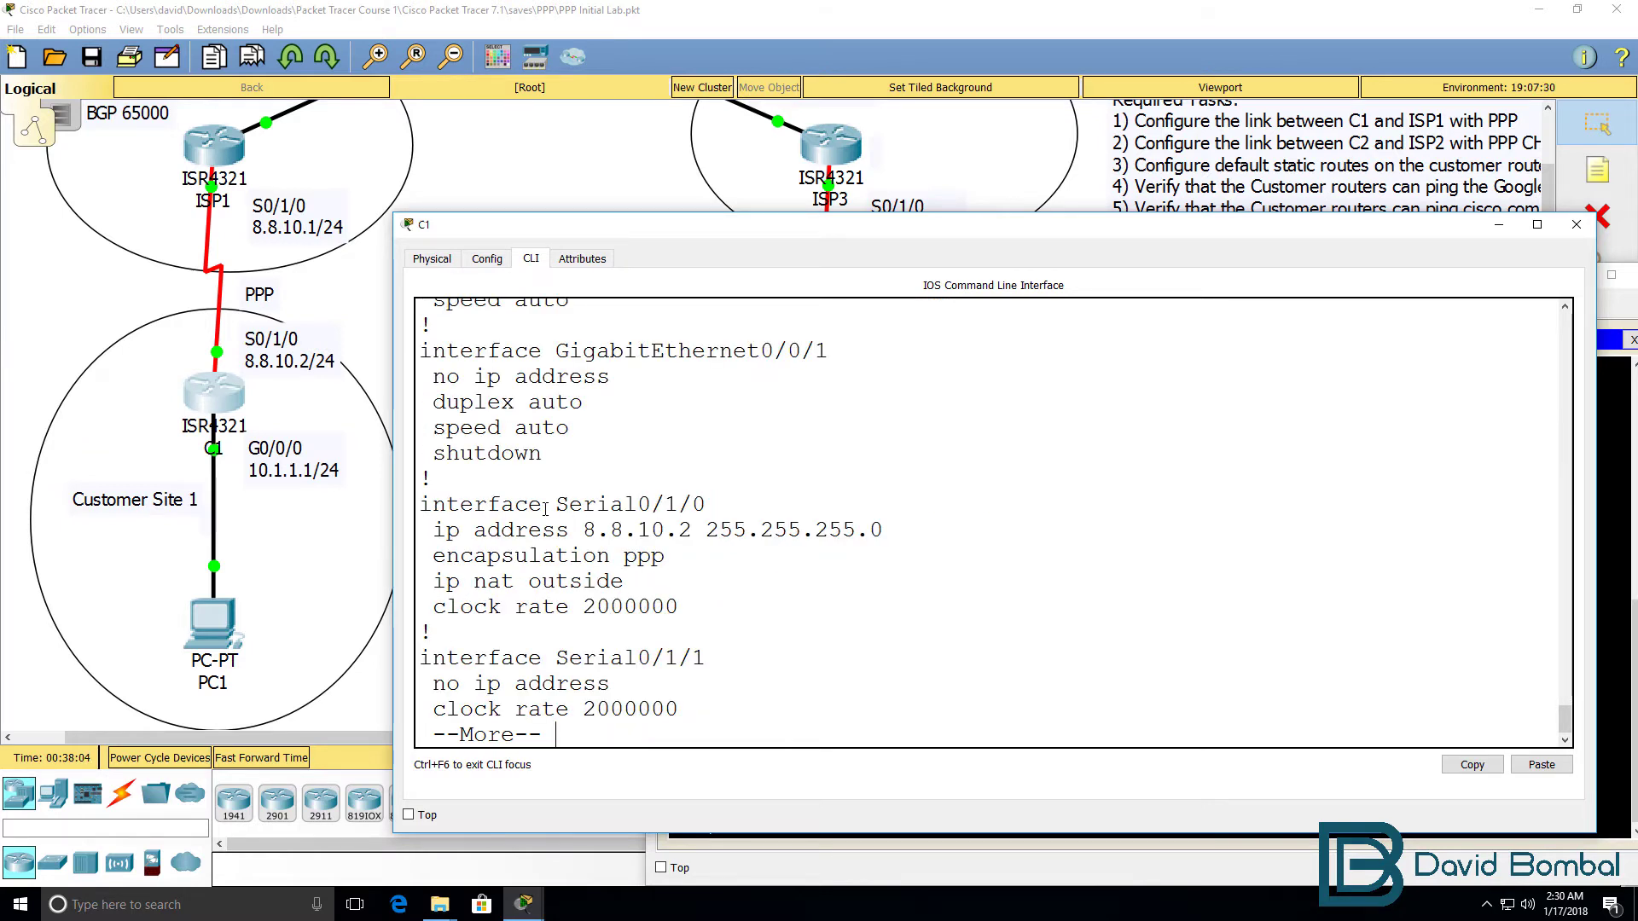
pyautogui.moveTo(624, 581); pyautogui.dragTo(377, 596)
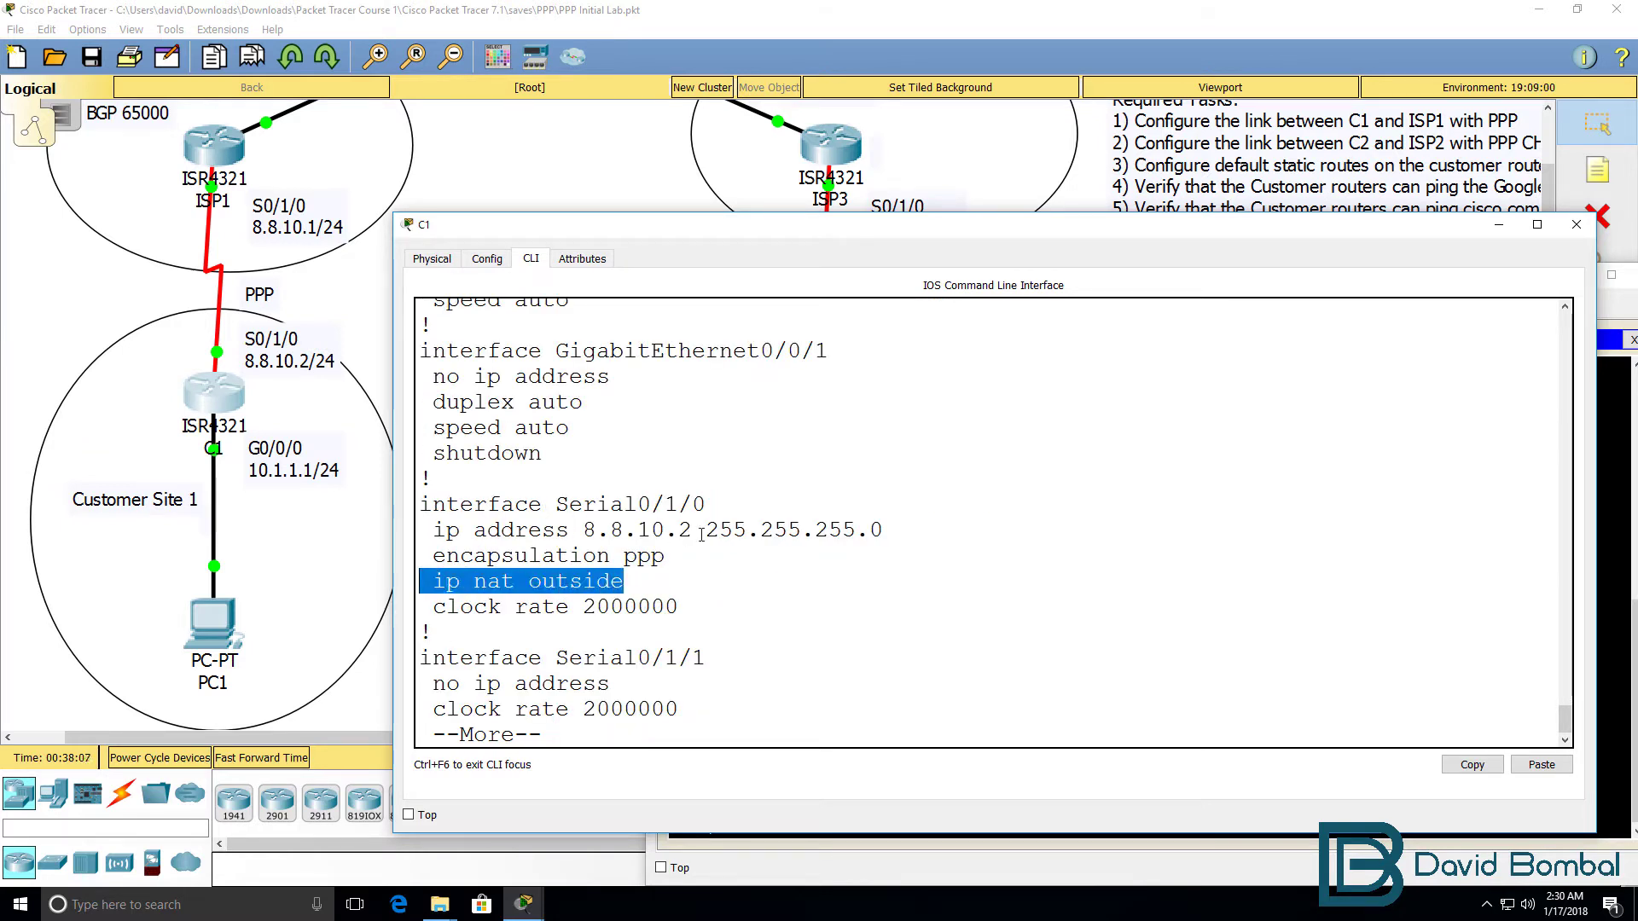
pyautogui.scroll(1, 701, 535)
pyautogui.scroll(2, 701, 535)
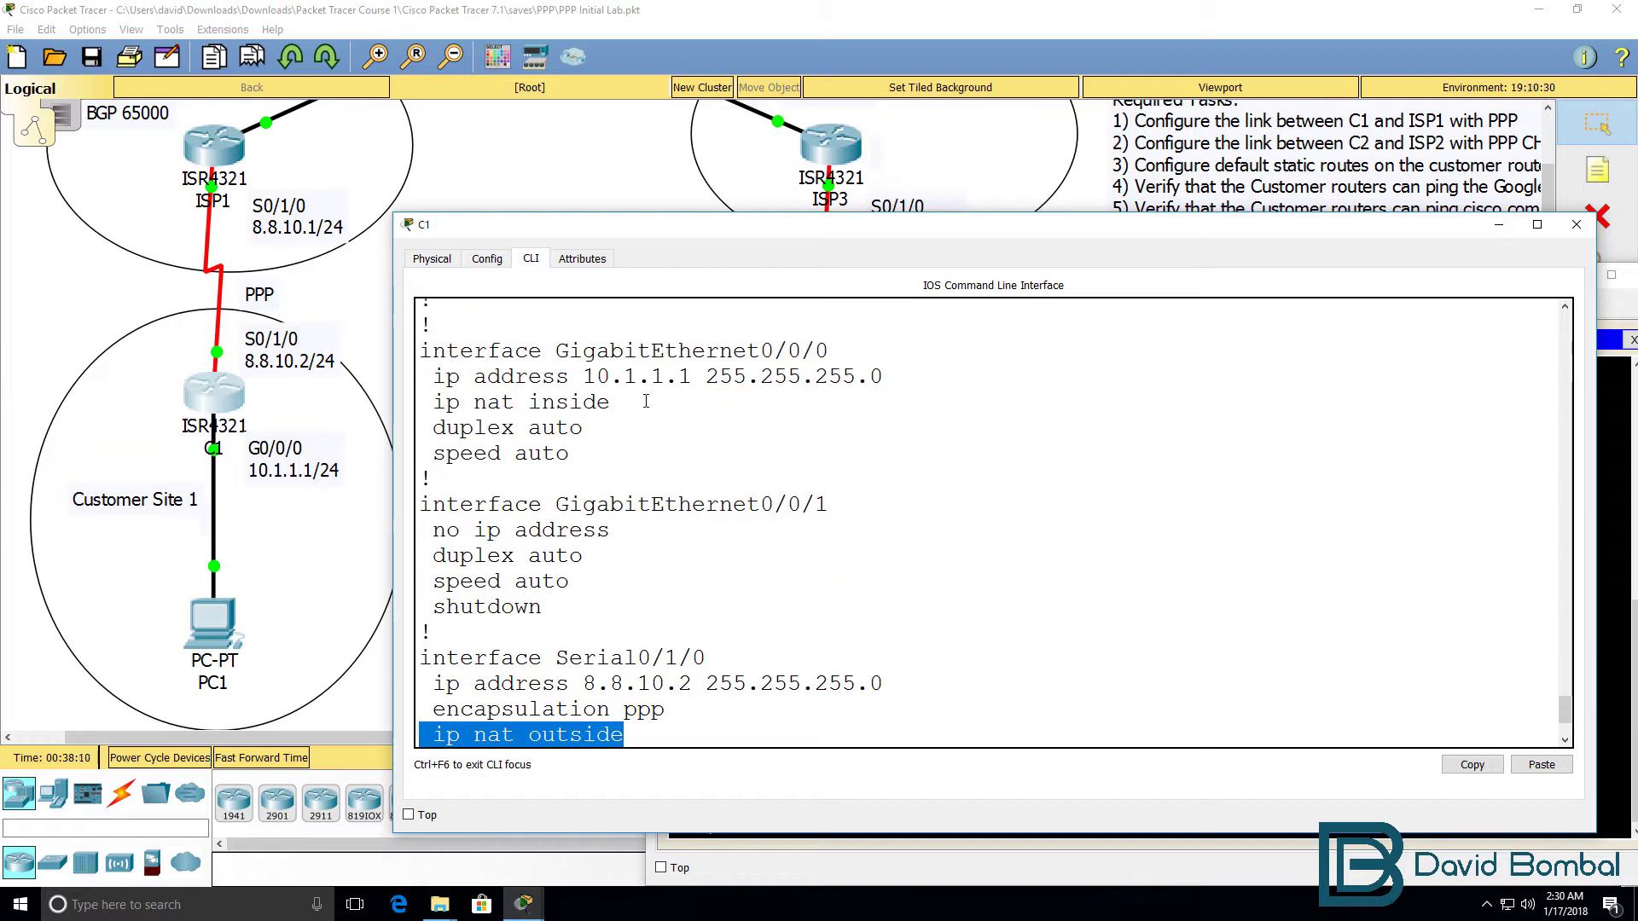
# Highlight the NAT overload rule and the access-list 1 permit any lines
pyautogui.moveTo(694, 424); pyautogui.dragTo(423, 393)
pyautogui.hotkey('ctrl', 'c')
pyautogui.press('space')
pyautogui.scroll(1, 513, 353)
pyautogui.moveTo(1214, 343); pyautogui.dragTo(416, 346)
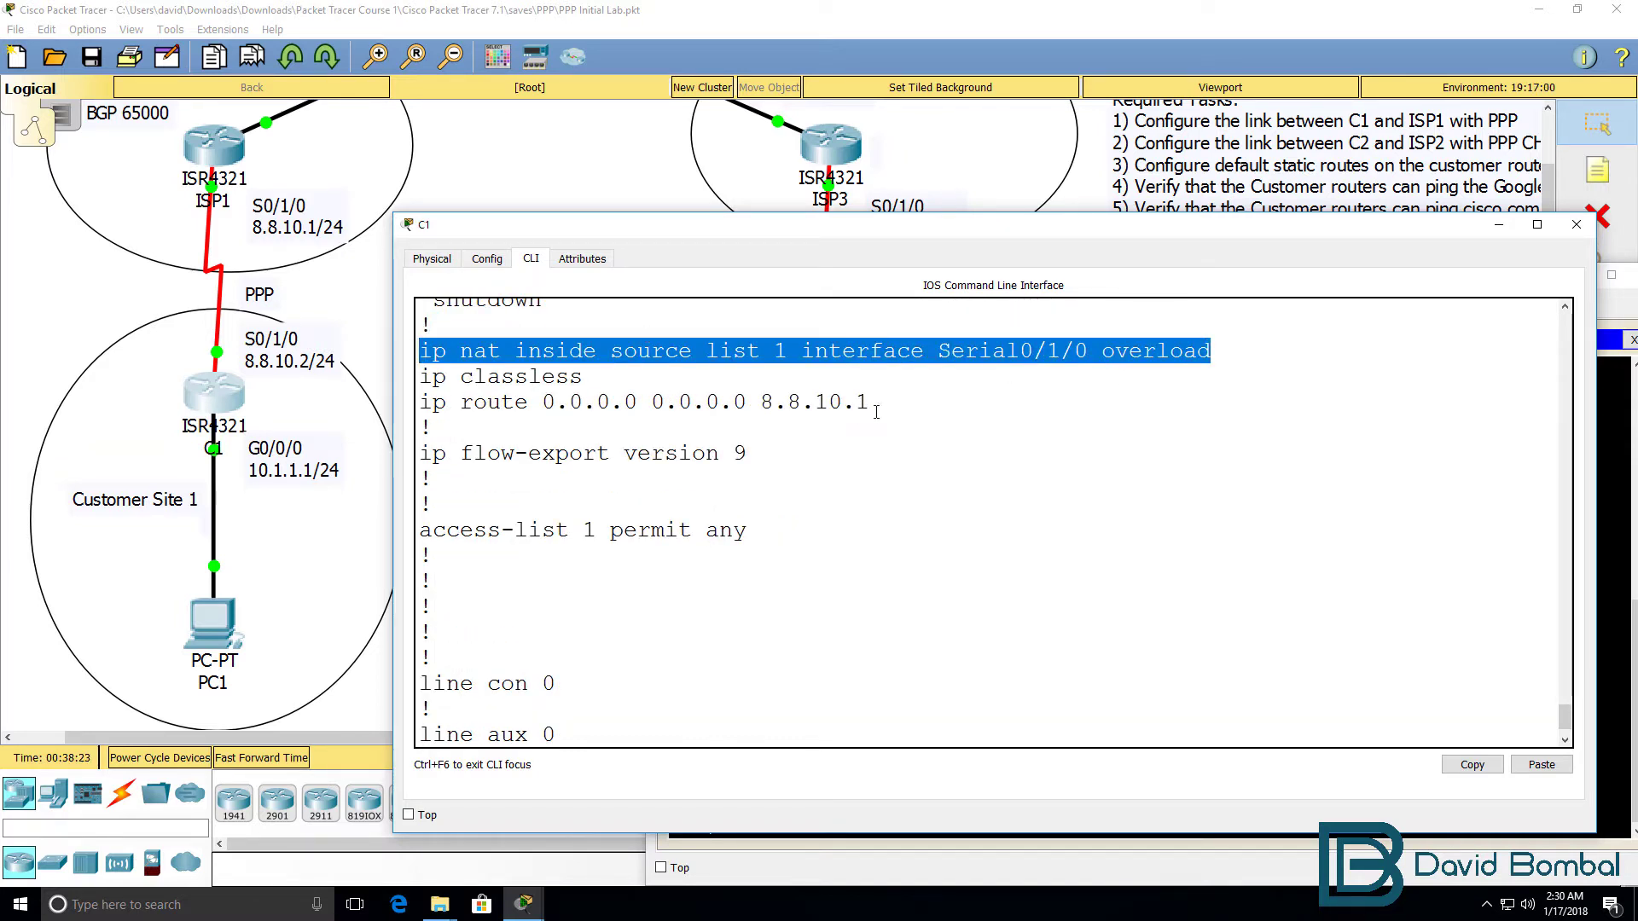
pyautogui.moveTo(762, 534); pyautogui.dragTo(295, 535)
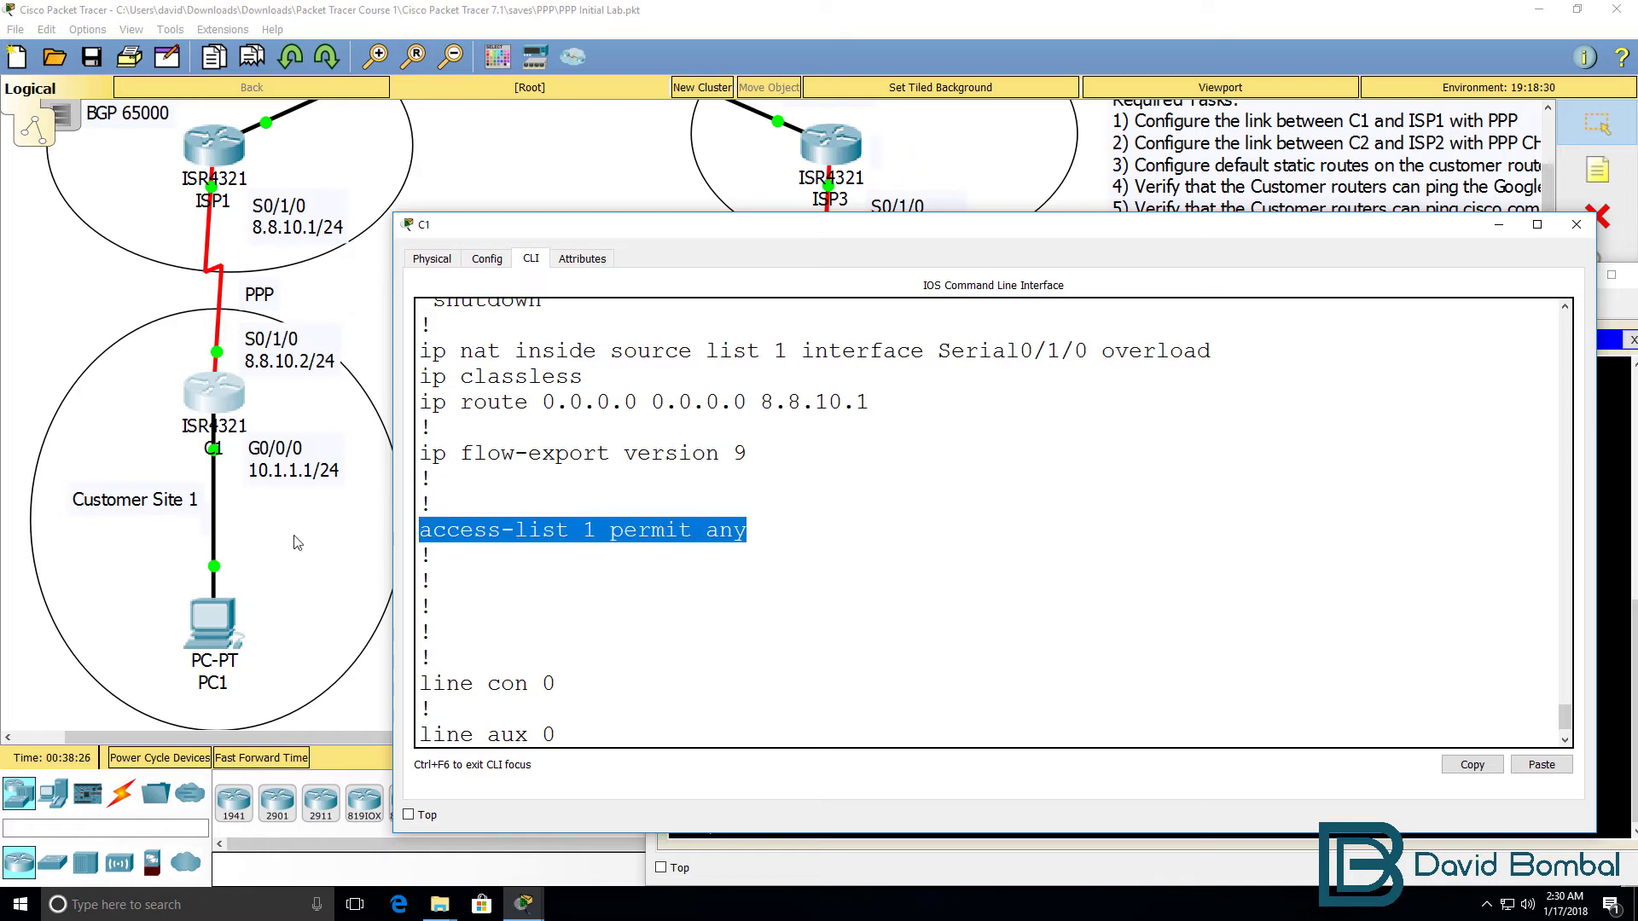
pyautogui.hotkey('ctrl', 'c')
# Rerun the ping to 8.8.4.4 from PC1, which now succeeds
pyautogui.moveTo(522, 904)
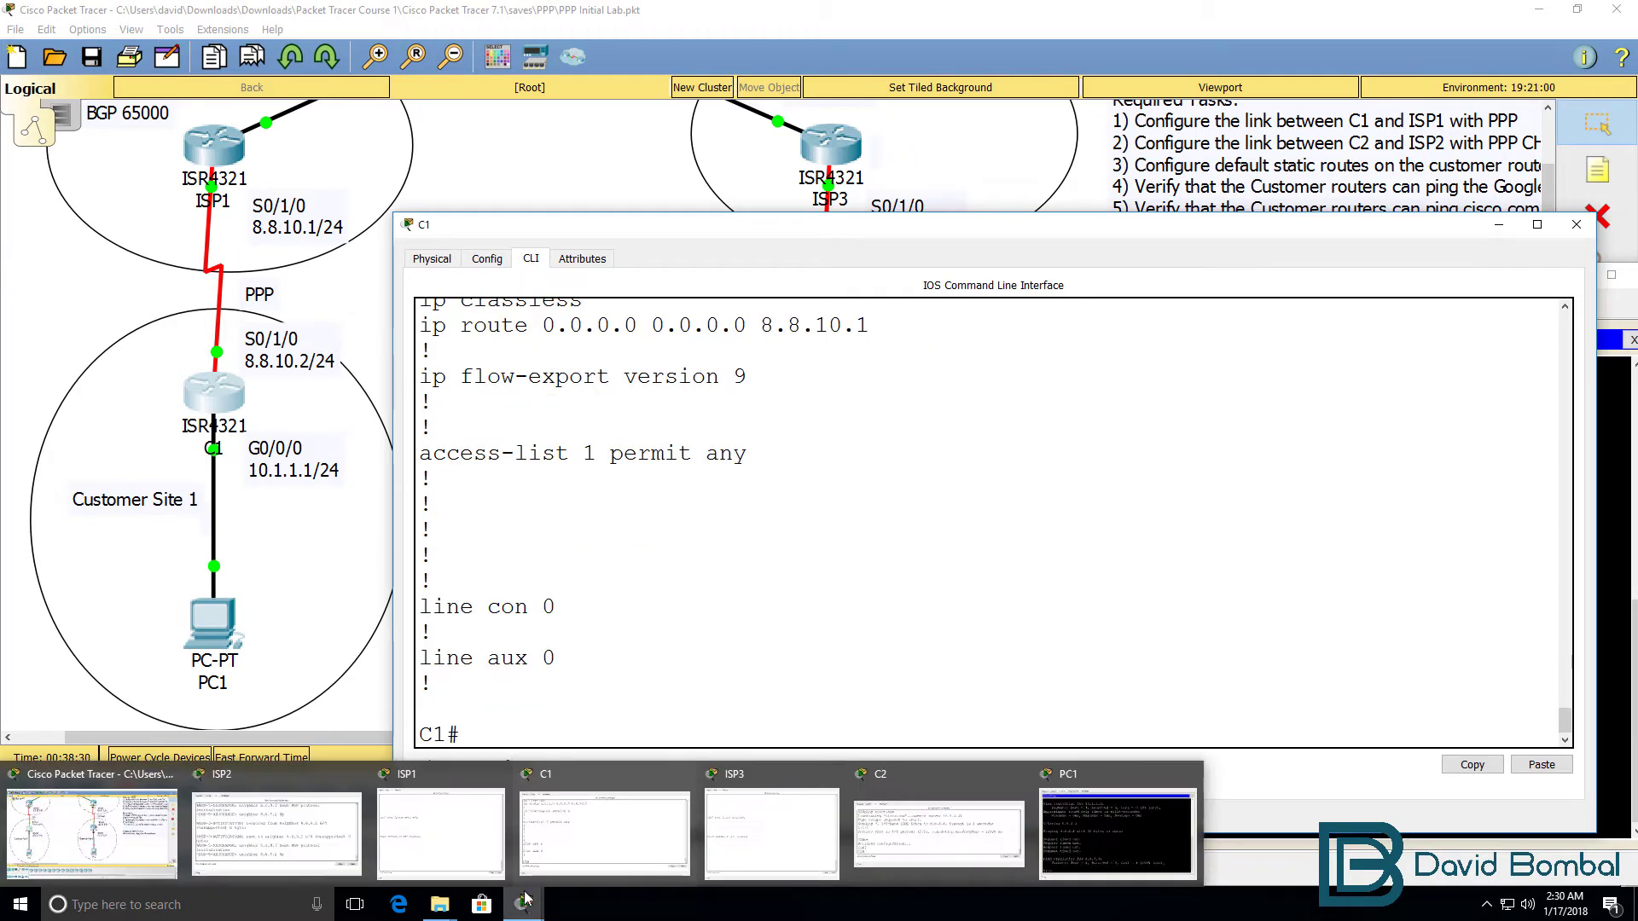
pyautogui.click(1117, 823)
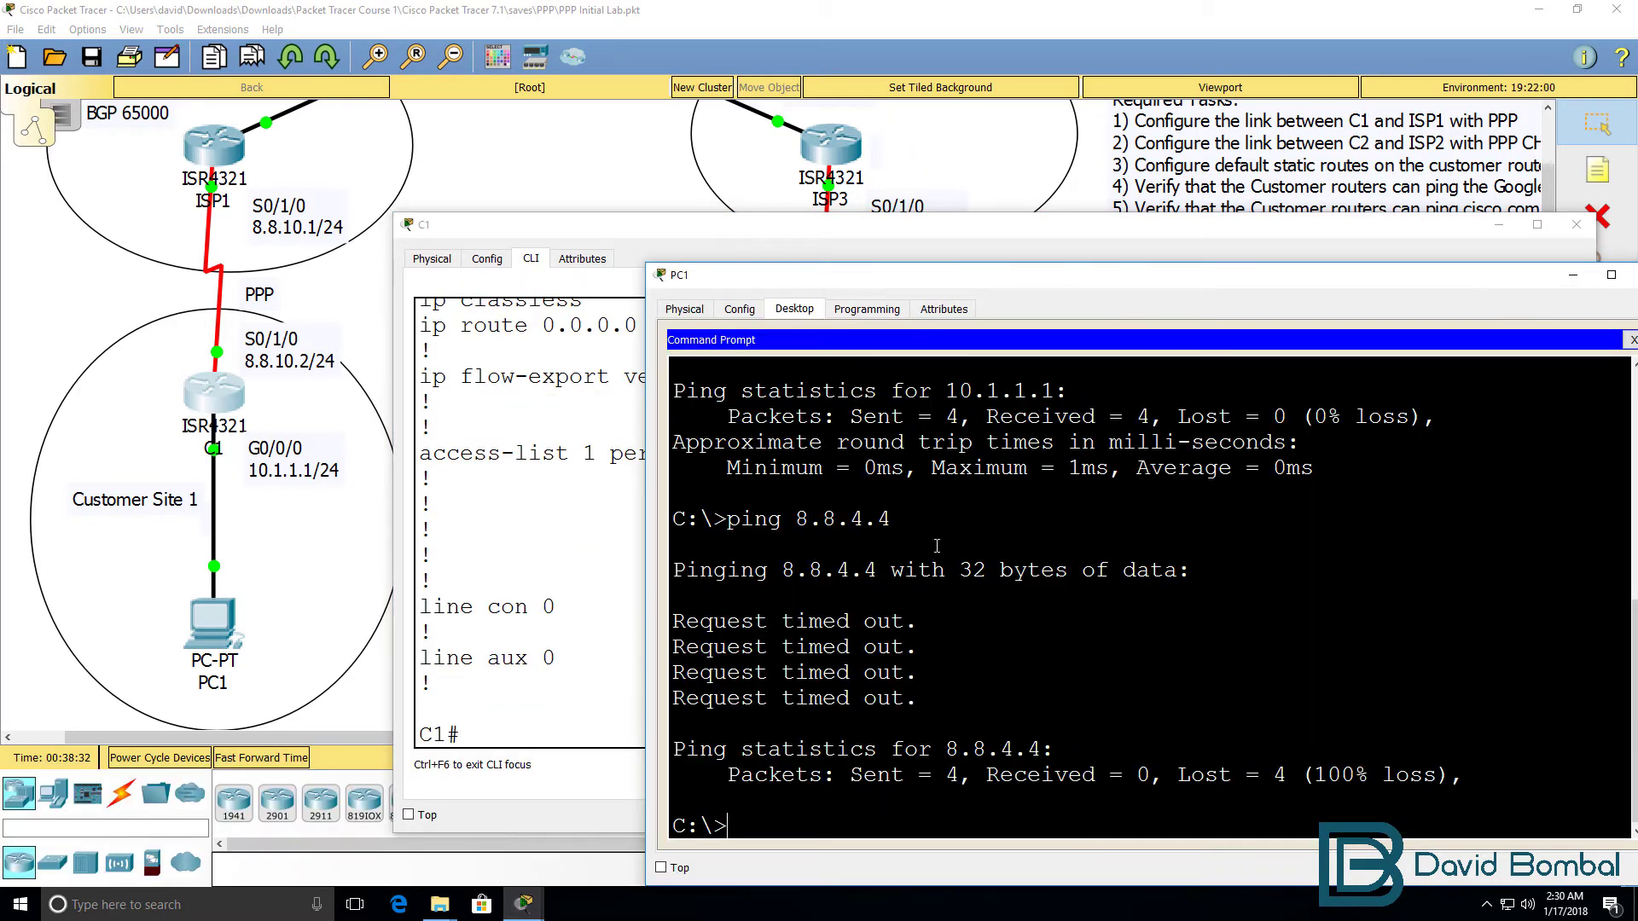
pyautogui.moveTo(893, 520); pyautogui.dragTo(688, 521)
pyautogui.press('Up')
pyautogui.press('Return')
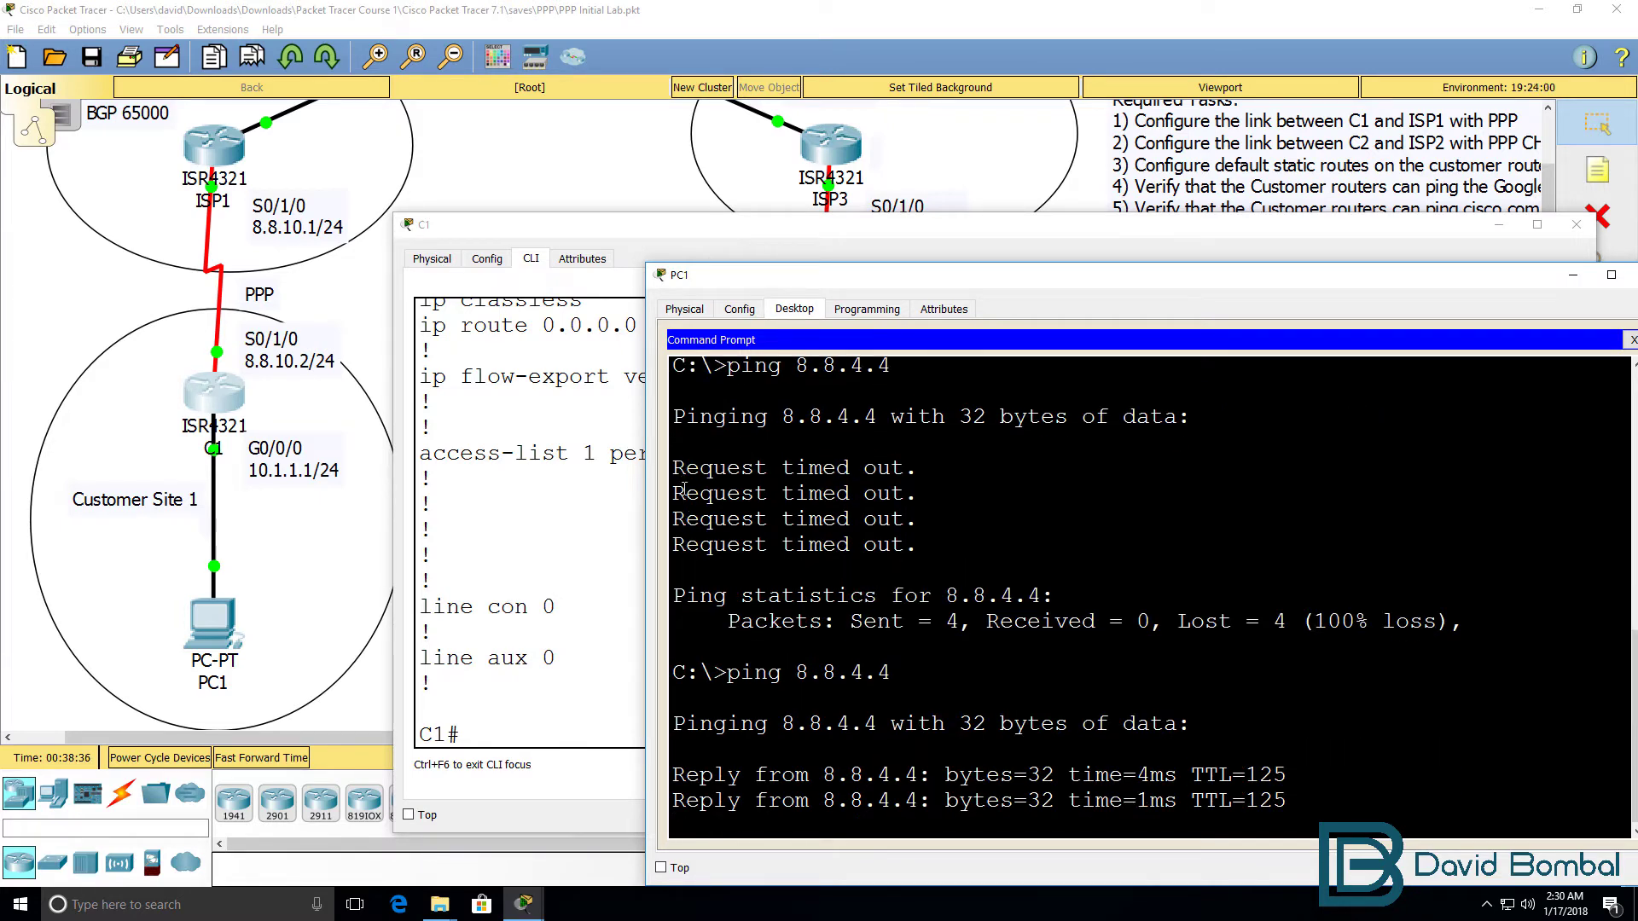
# Show C1's NAT translation table with 'show ip nat translations'
pyautogui.click(589, 504)
pyautogui.write('sh ip nat tr')
pyautogui.press('Tab')
pyautogui.press('Return')
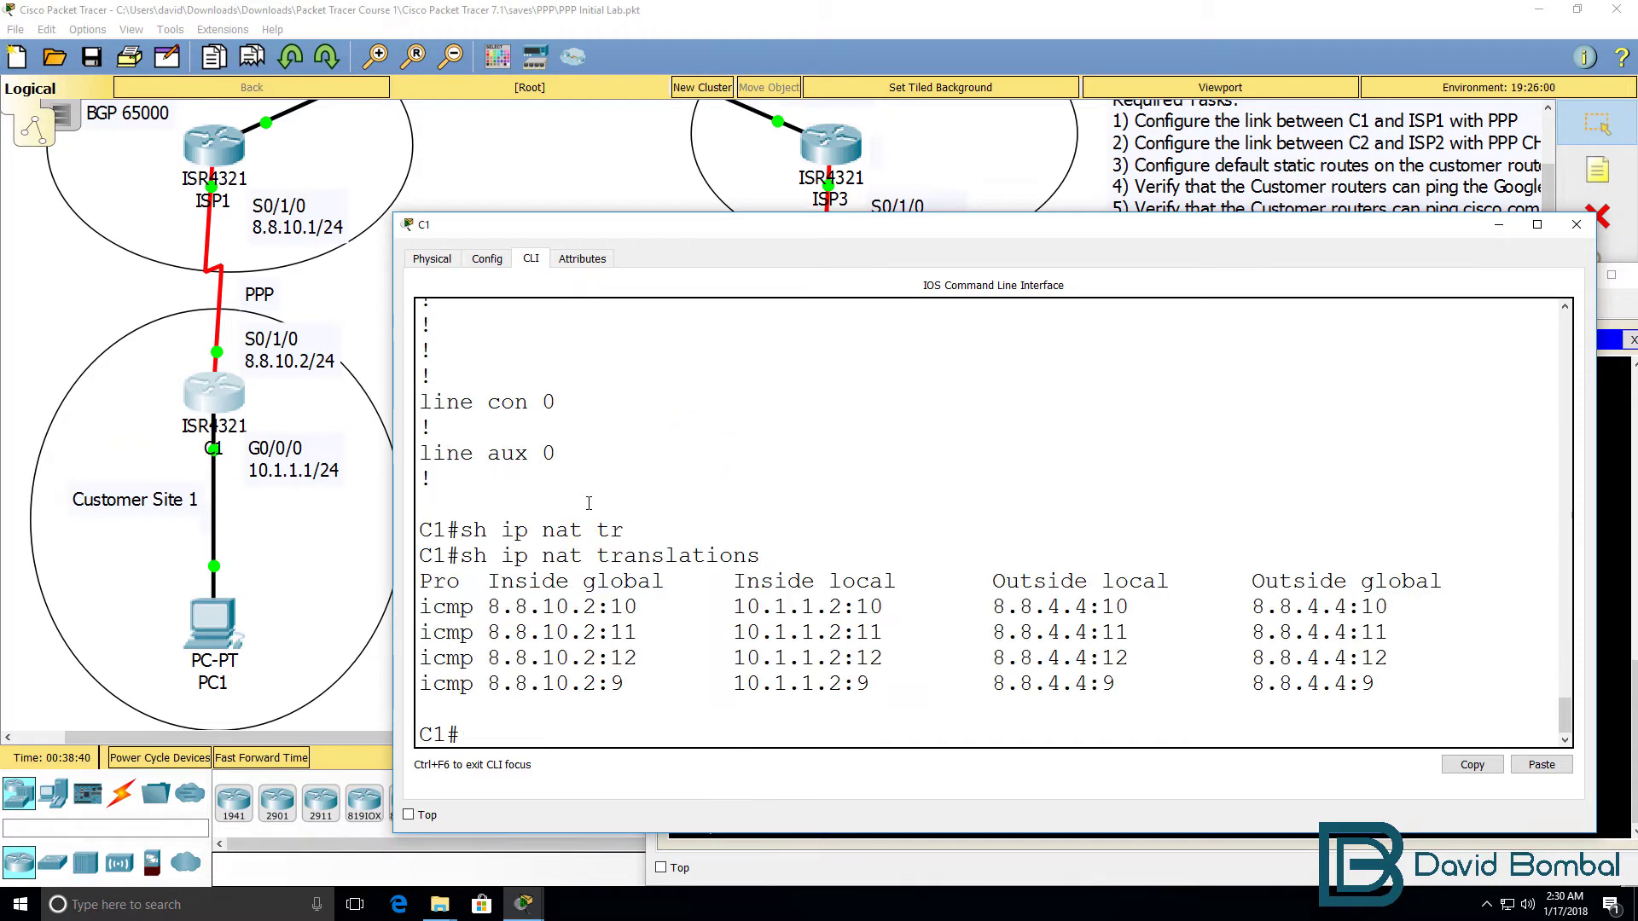
# Ping cisco.com from PC1
pyautogui.click(1618, 386)
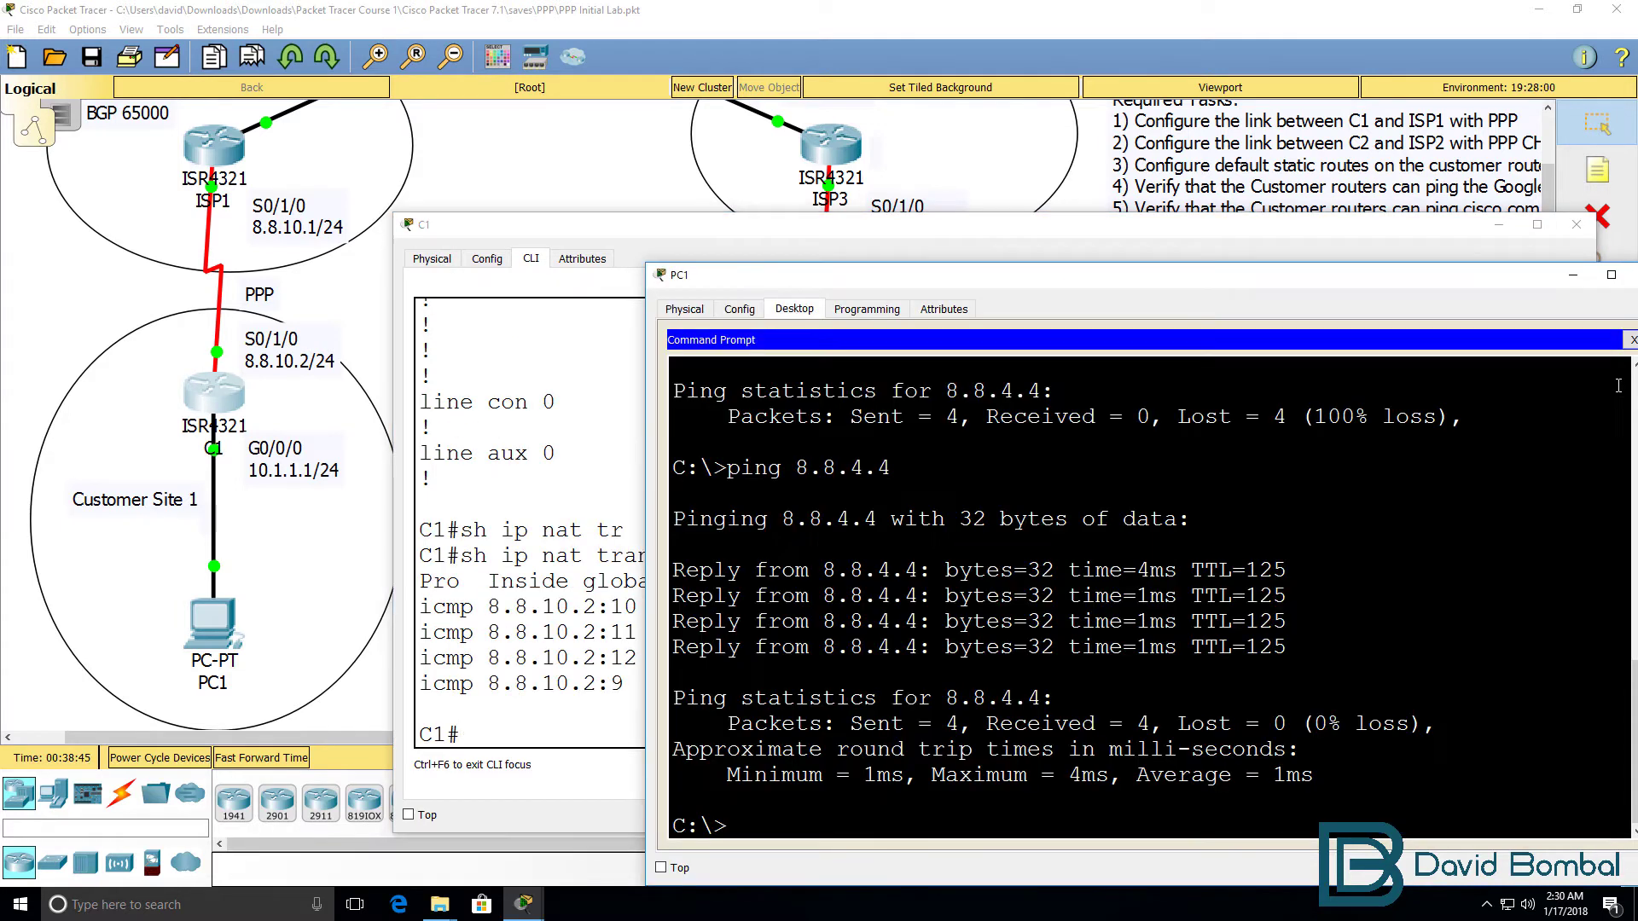
pyautogui.write('ping cisco.com')
pyautogui.press('Return')
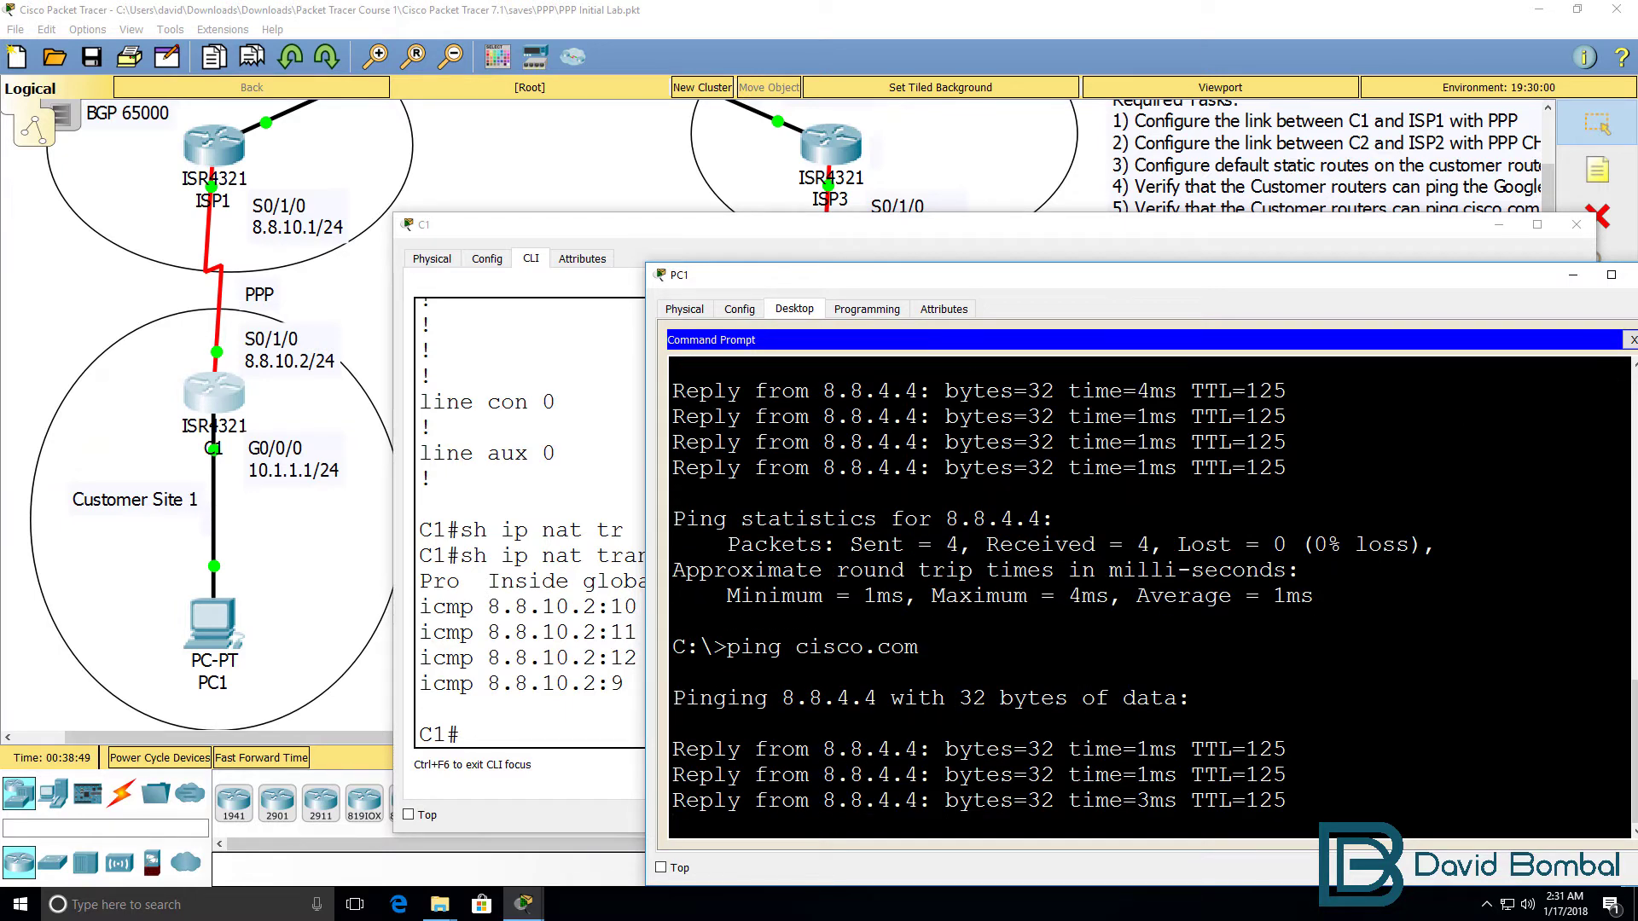
# Save C1's running configuration with 'wr'
pyautogui.click(1229, 21)
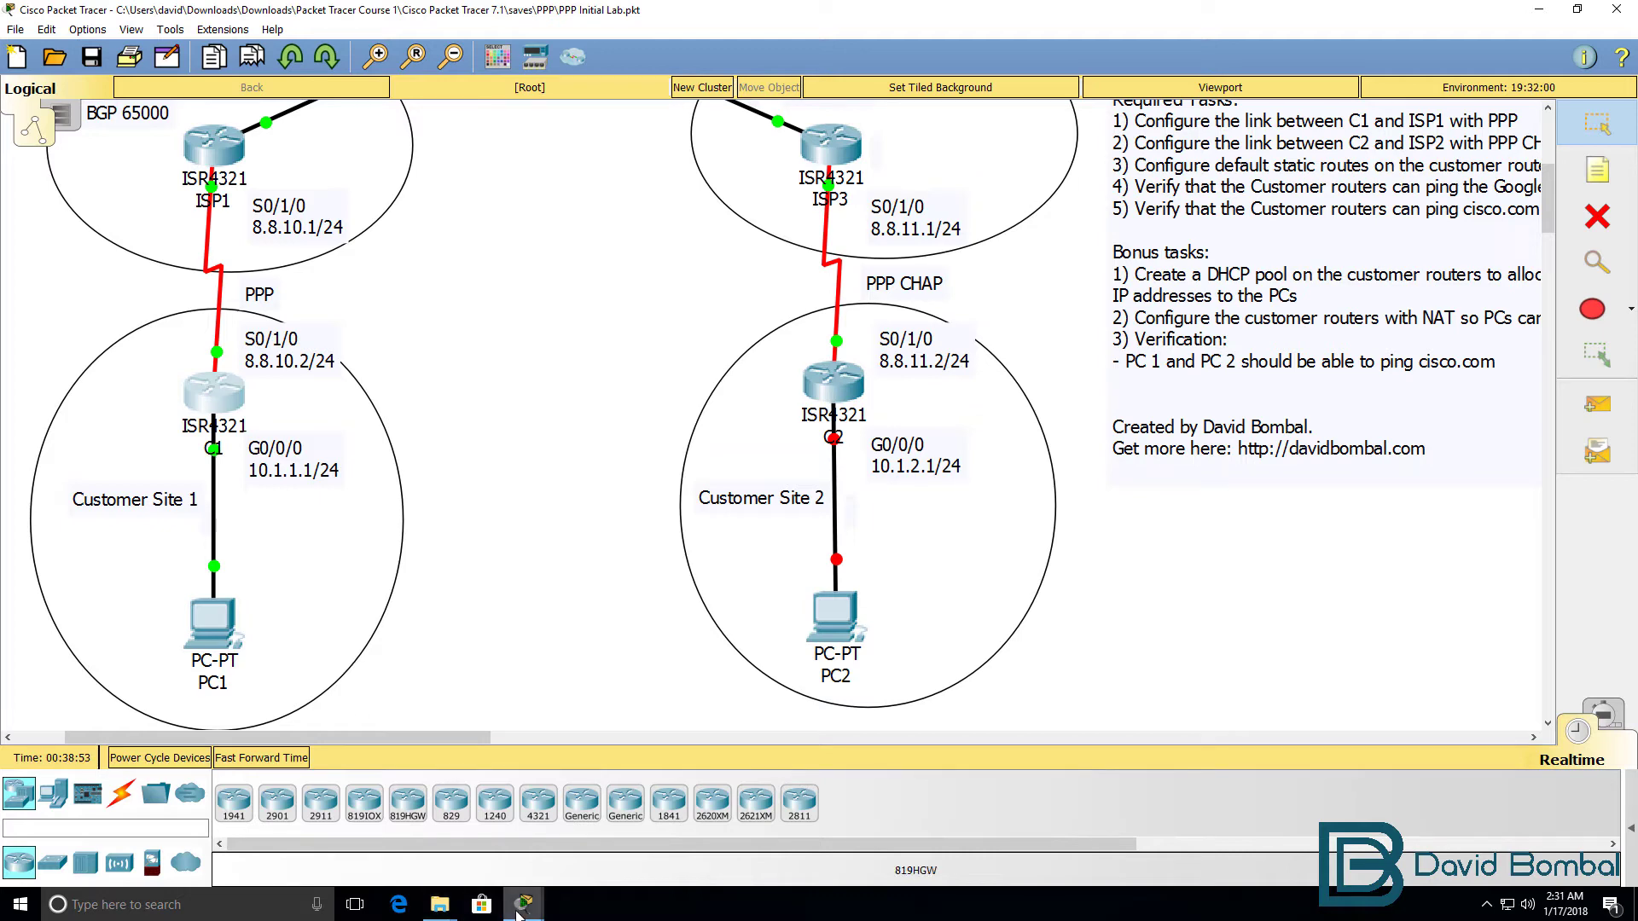
pyautogui.moveTo(521, 907)
pyautogui.click(589, 840)
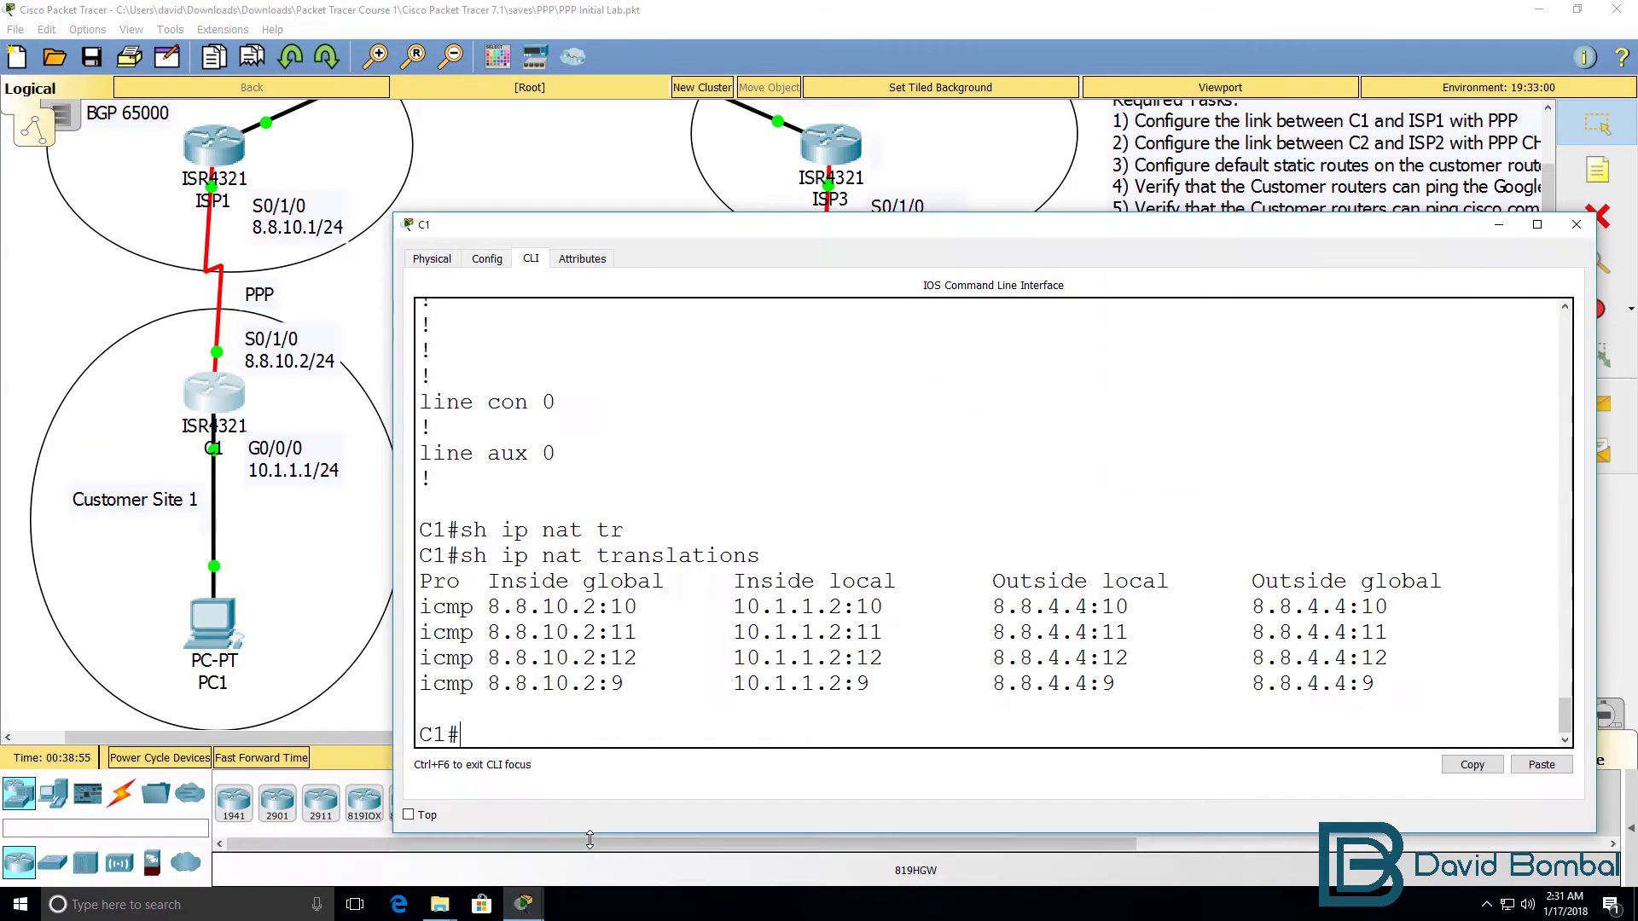
pyautogui.write('wr')
pyautogui.press('Return')
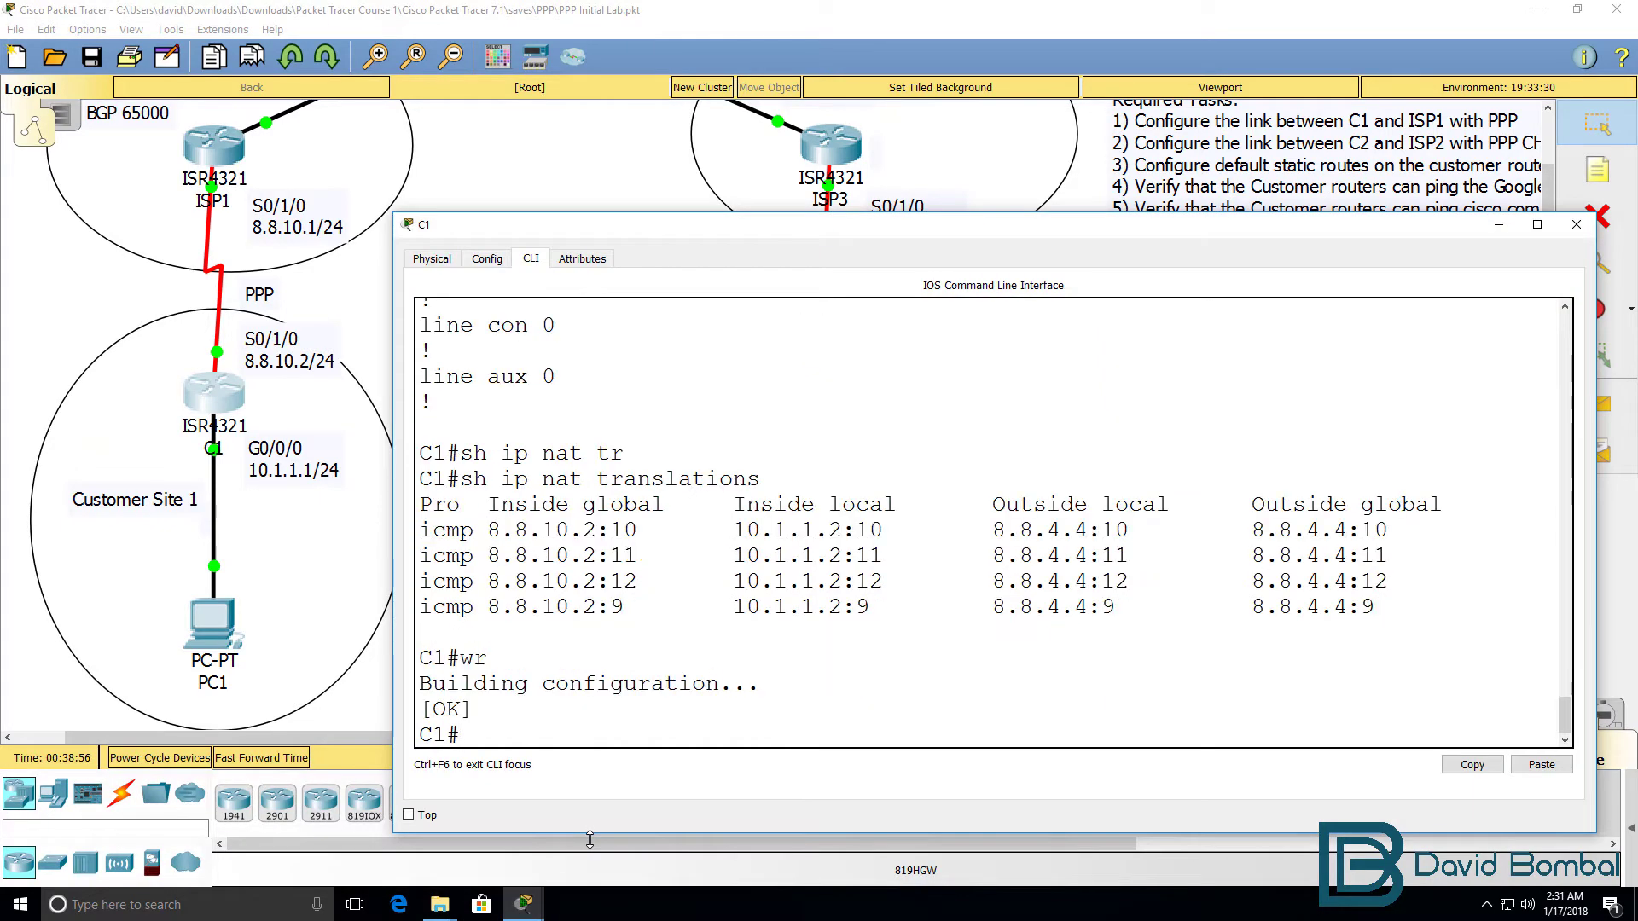
# Open router C2's console and arrange it beside the topology and task list
pyautogui.click(938, 37)
pyautogui.click(830, 386)
pyautogui.moveTo(998, 36); pyautogui.dragTo(375, 486)
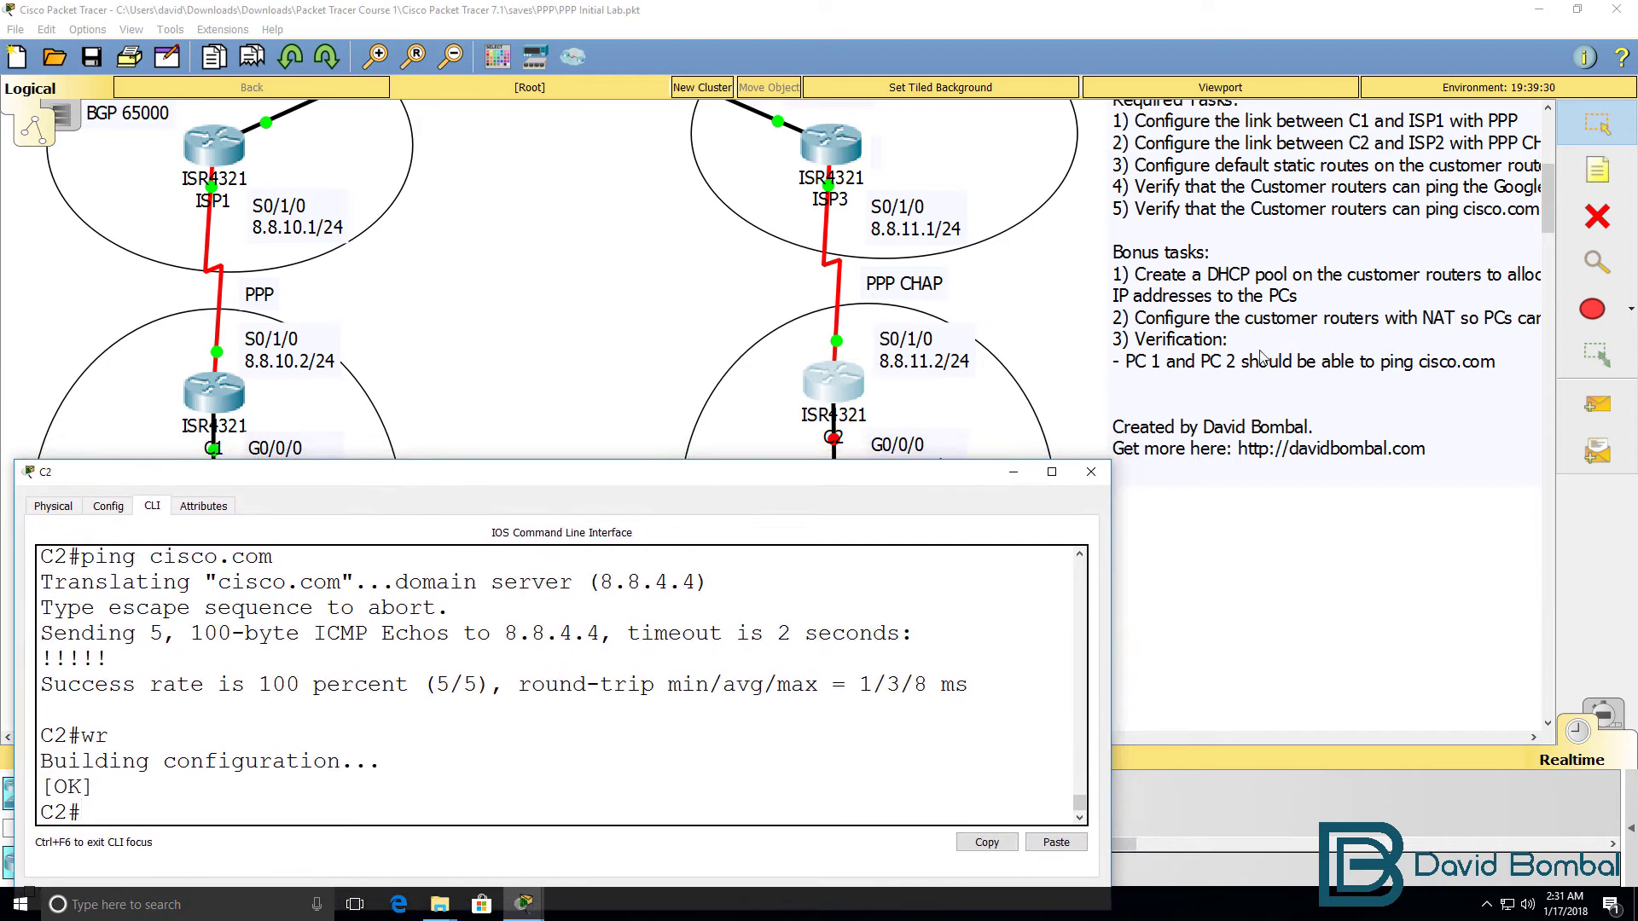
pyautogui.click(1554, 192)
pyautogui.scroll(-2, 1554, 192)
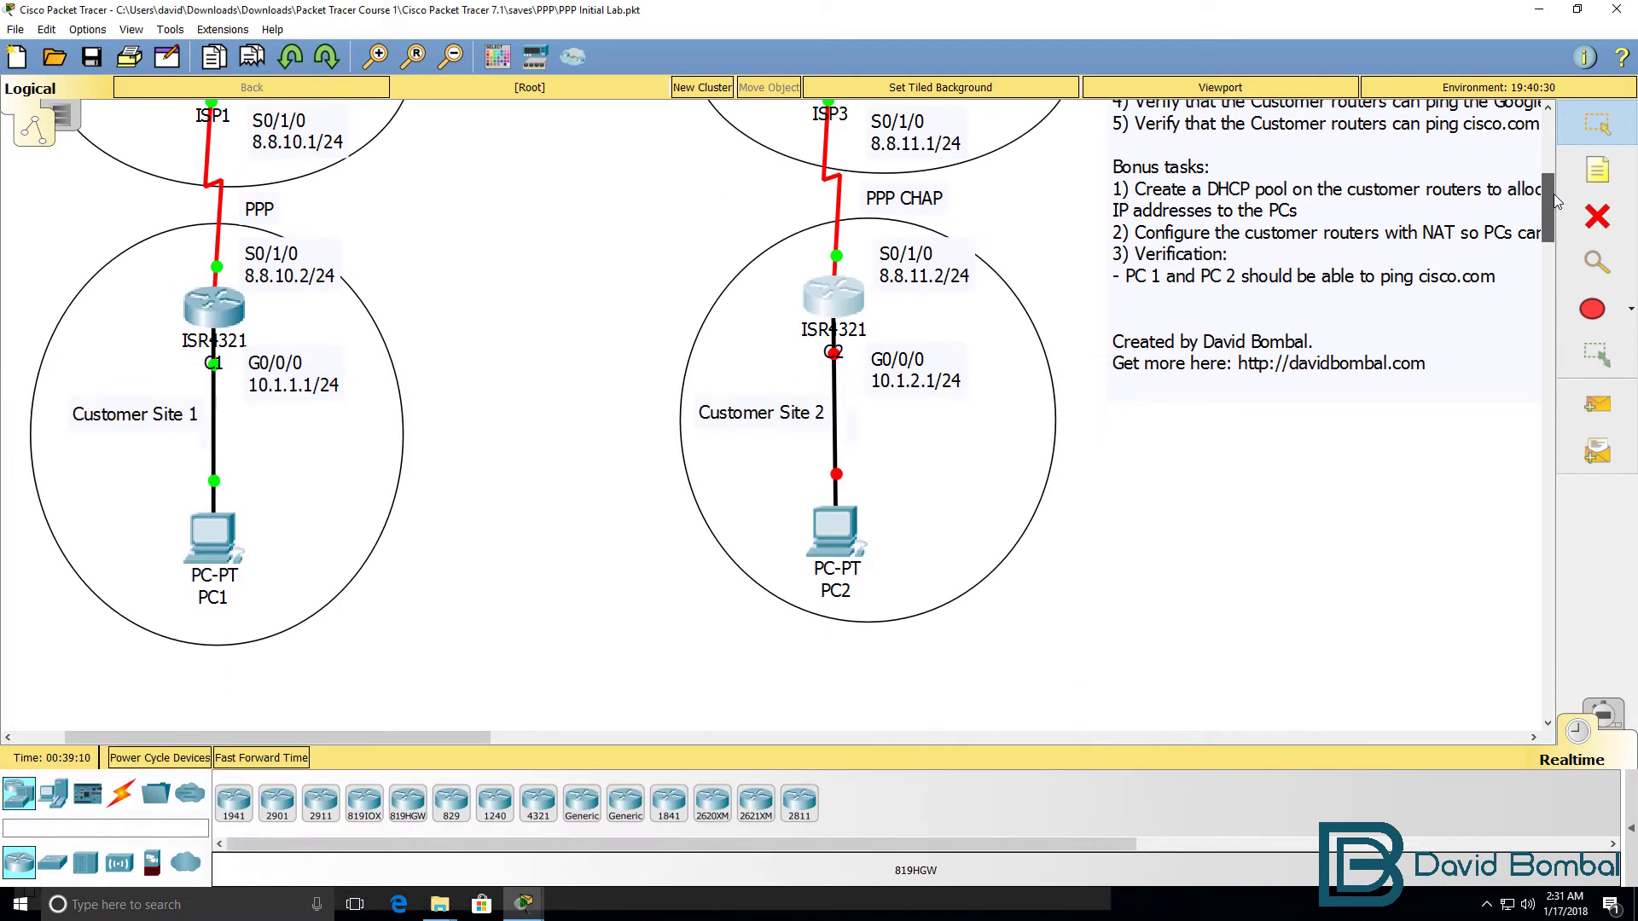
pyautogui.click(525, 907)
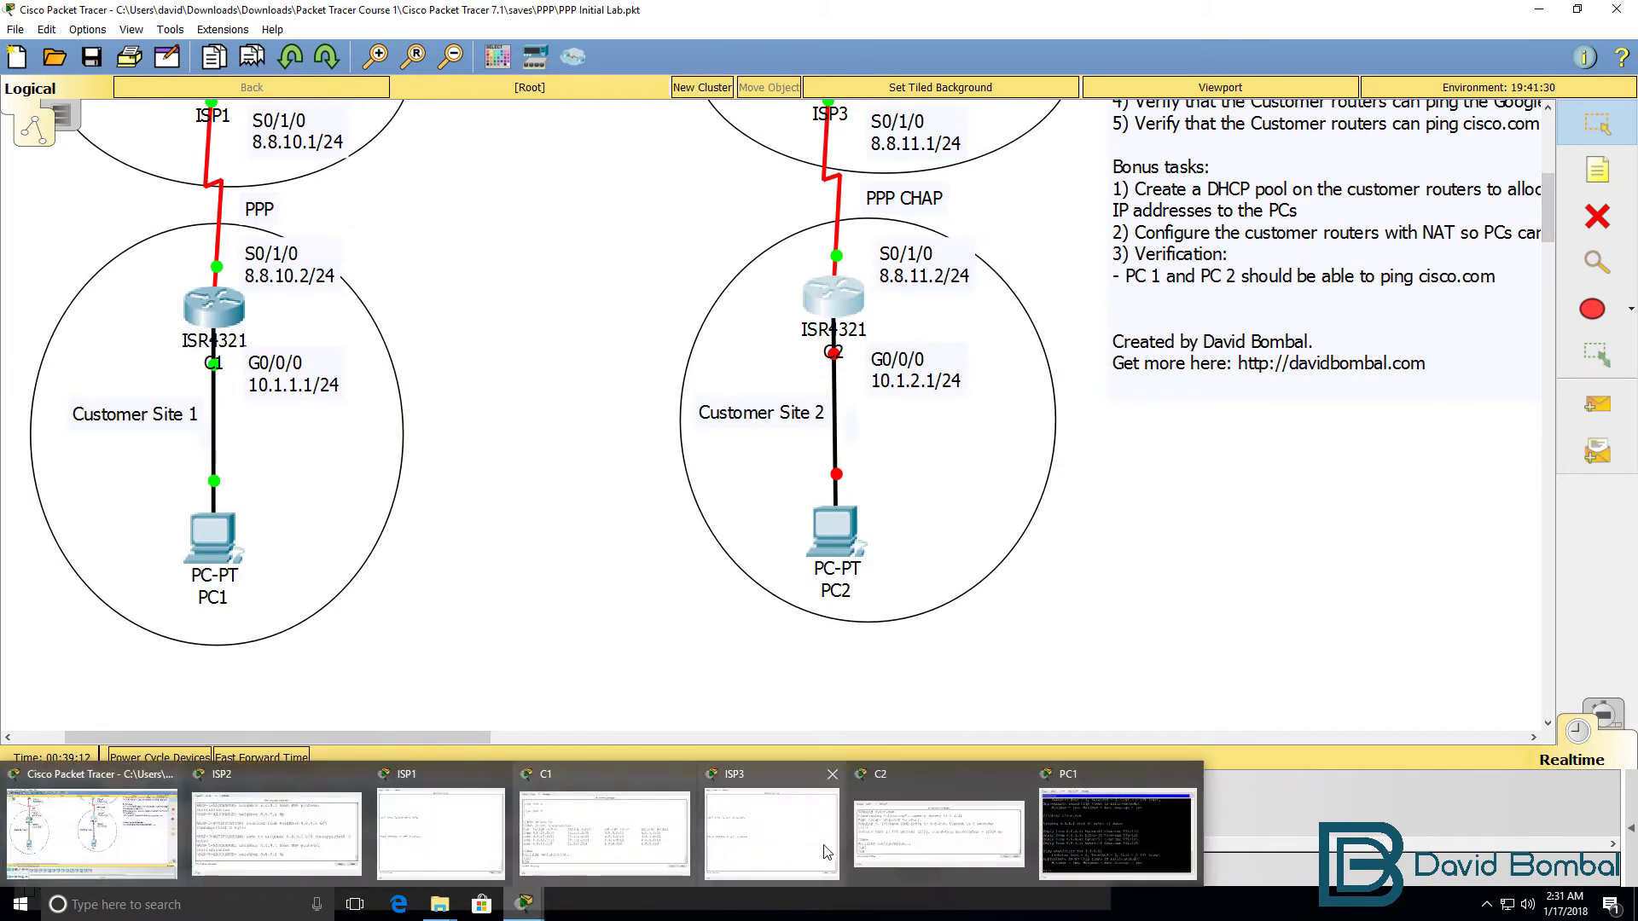
pyautogui.click(842, 843)
# Run 'sh ip int br' on C2, widen the console, and mark the GigabitEthernet0/0/0 row
pyautogui.press('Return')
pyautogui.press('Return')
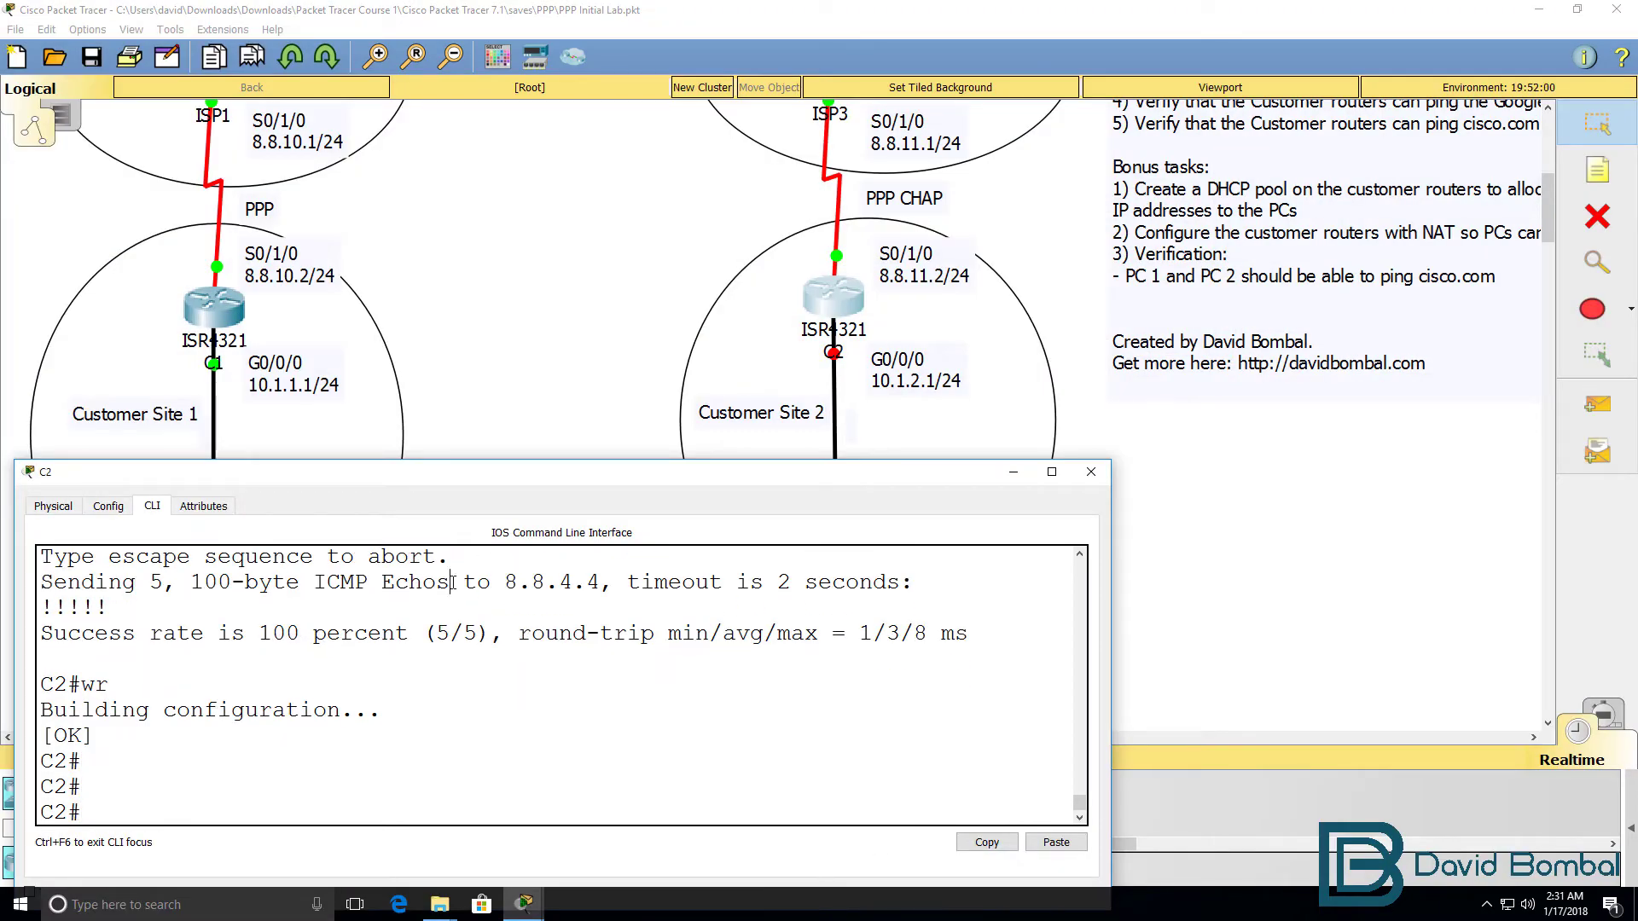
pyautogui.write('sh ip int br')
pyautogui.press('Return')
pyautogui.moveTo(1111, 547); pyautogui.dragTo(1247, 563)
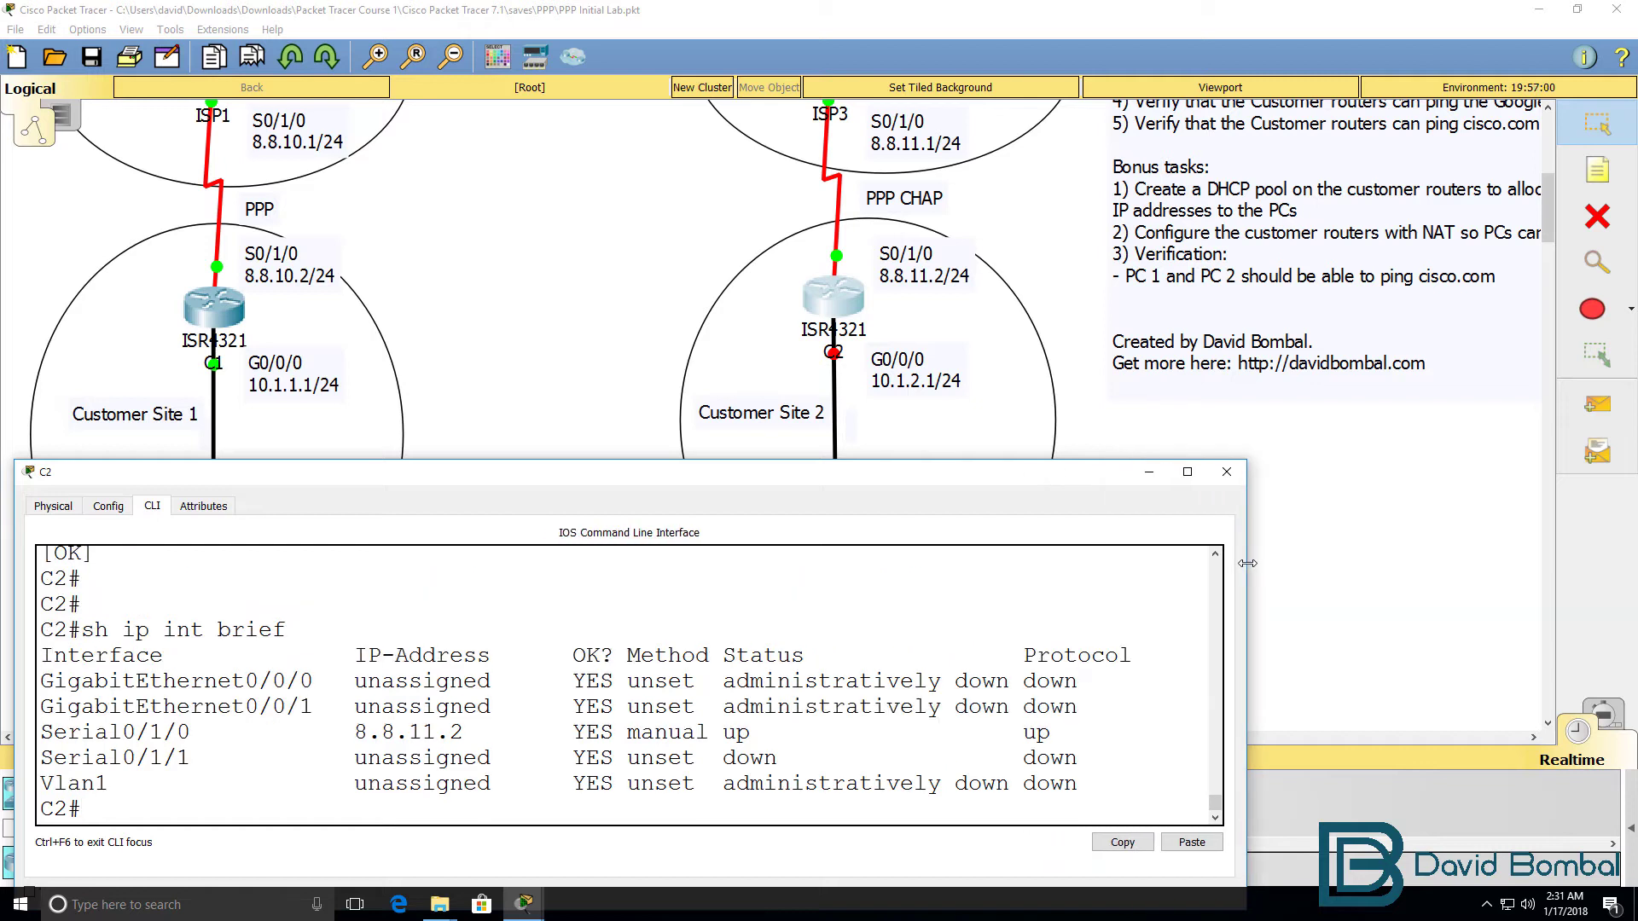
pyautogui.moveTo(327, 680); pyautogui.dragTo(6, 693)
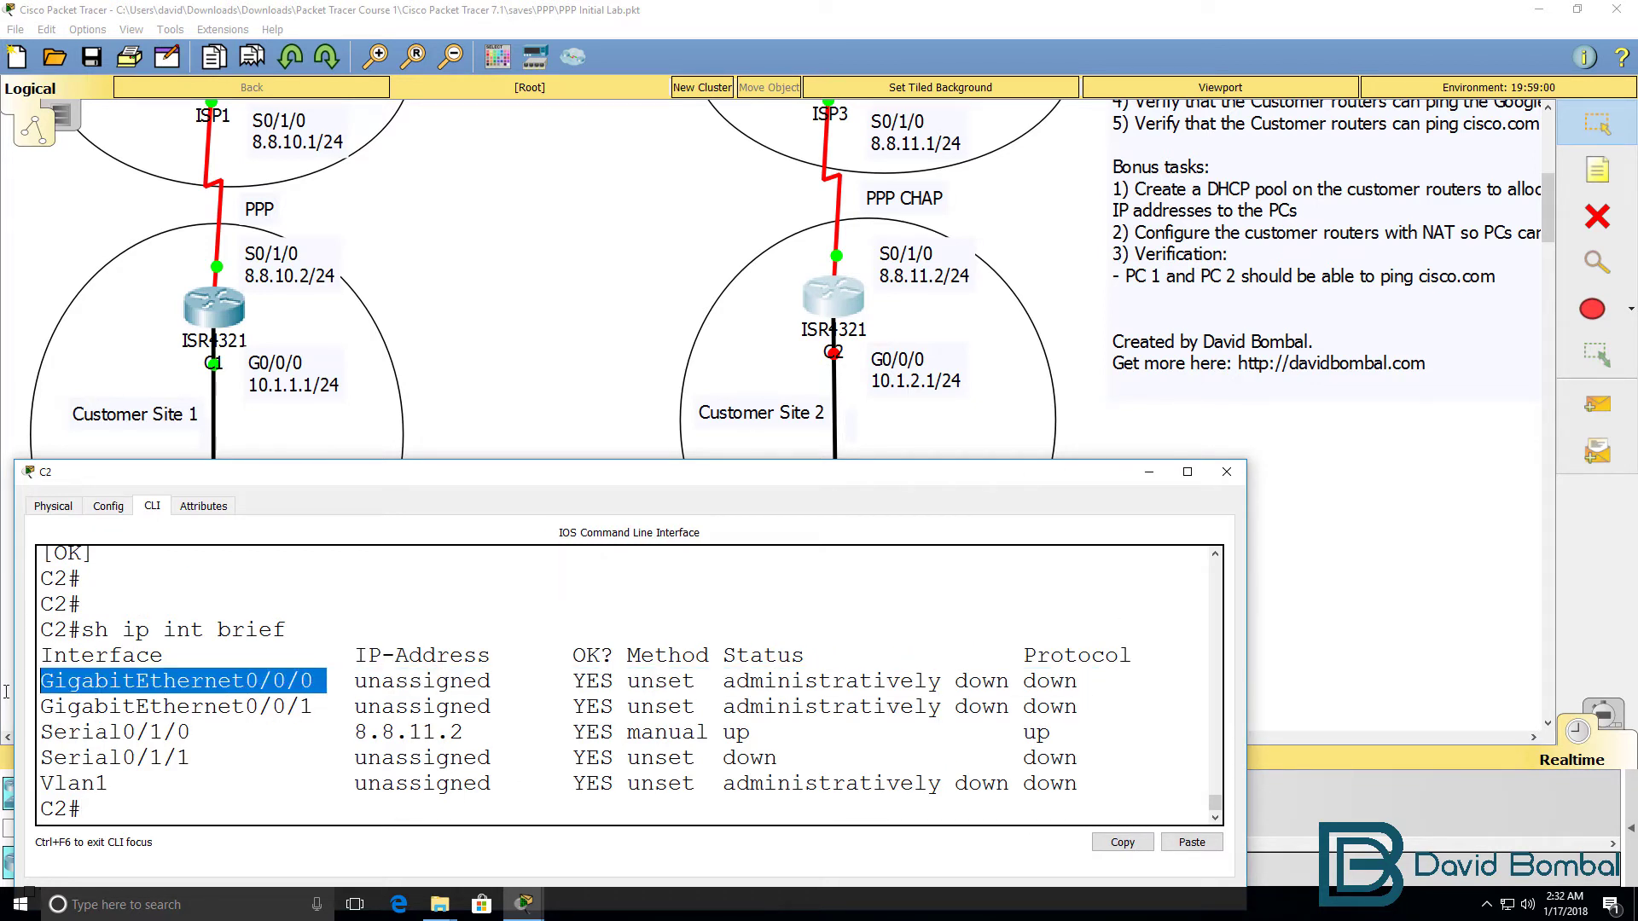
# Give C2's G0/0/0 address 10.1.2.1 255.255.255.0 and enable it with 'no shut'
pyautogui.press('Return')
pyautogui.write('conf t')
pyautogui.press('Return')
pyautogui.write('int g0/0/0')
pyautogui.press('Return')
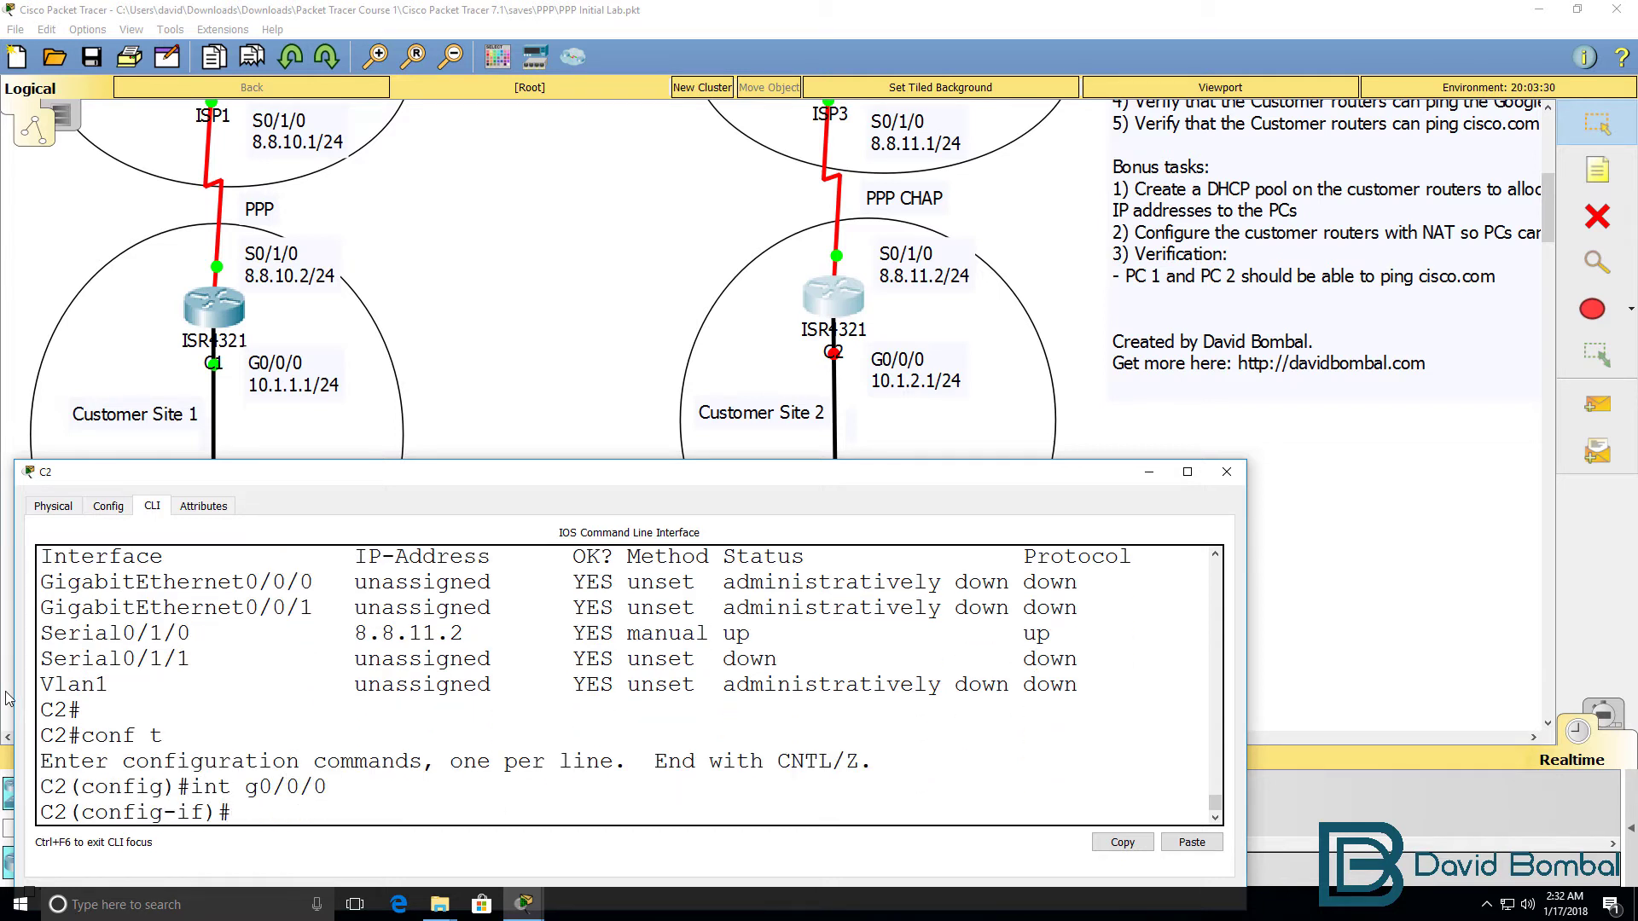
pyautogui.write('ip add')
pyautogui.press('Tab')
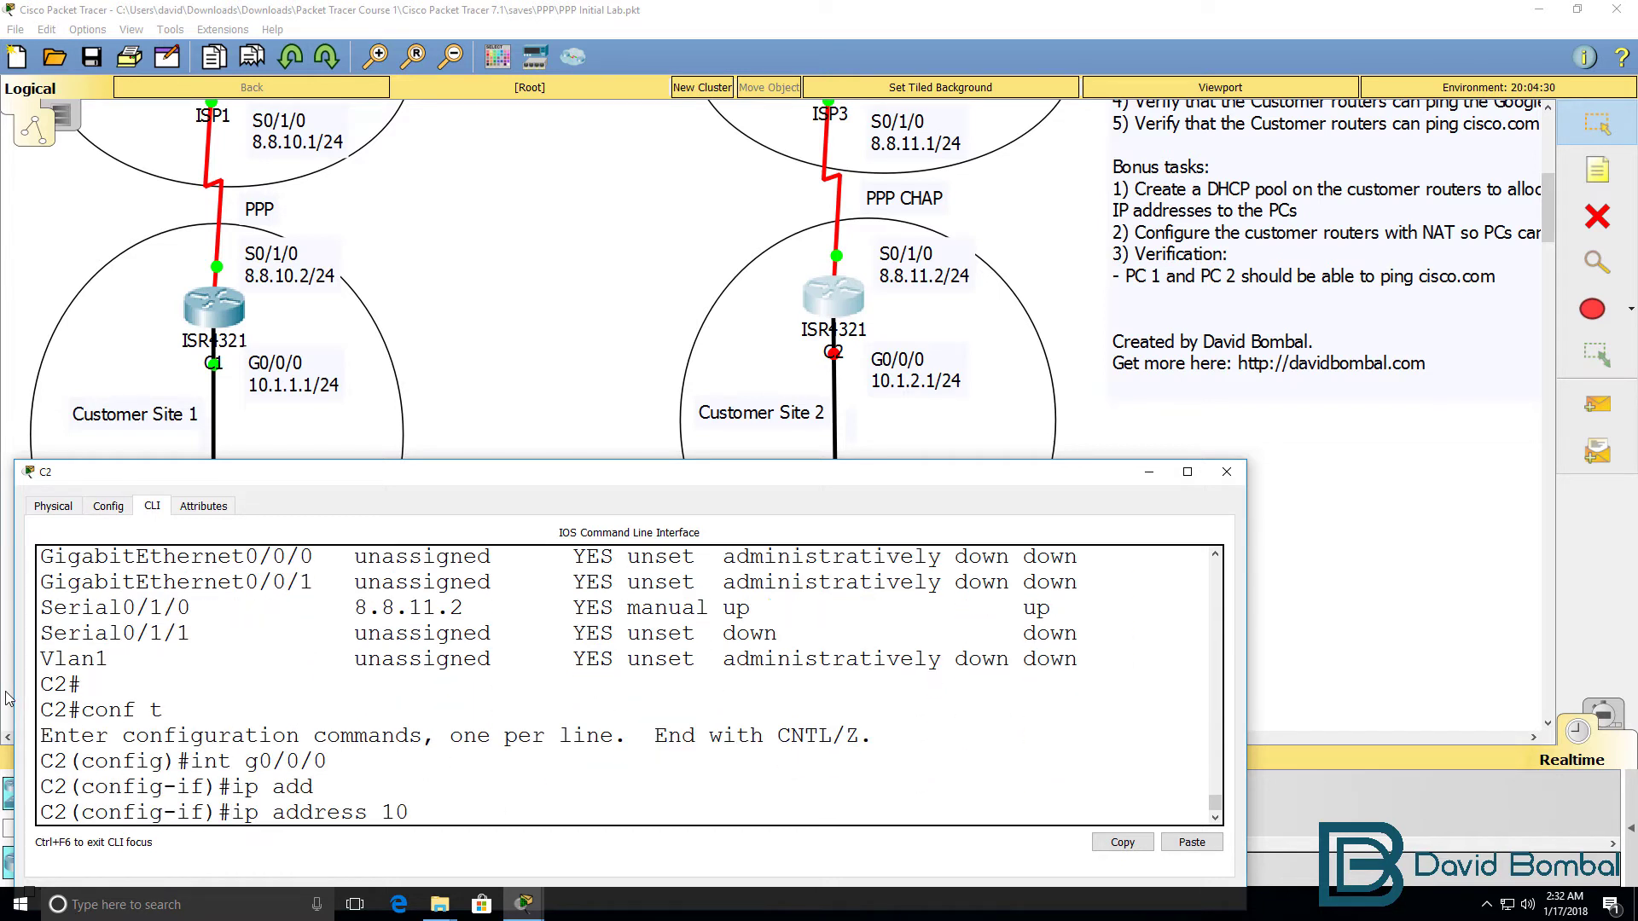
pyautogui.write('10.1.2.1 255.255.255.0')
pyautogui.press('Return')
pyautogui.write('no shut')
pyautogui.press('Return')
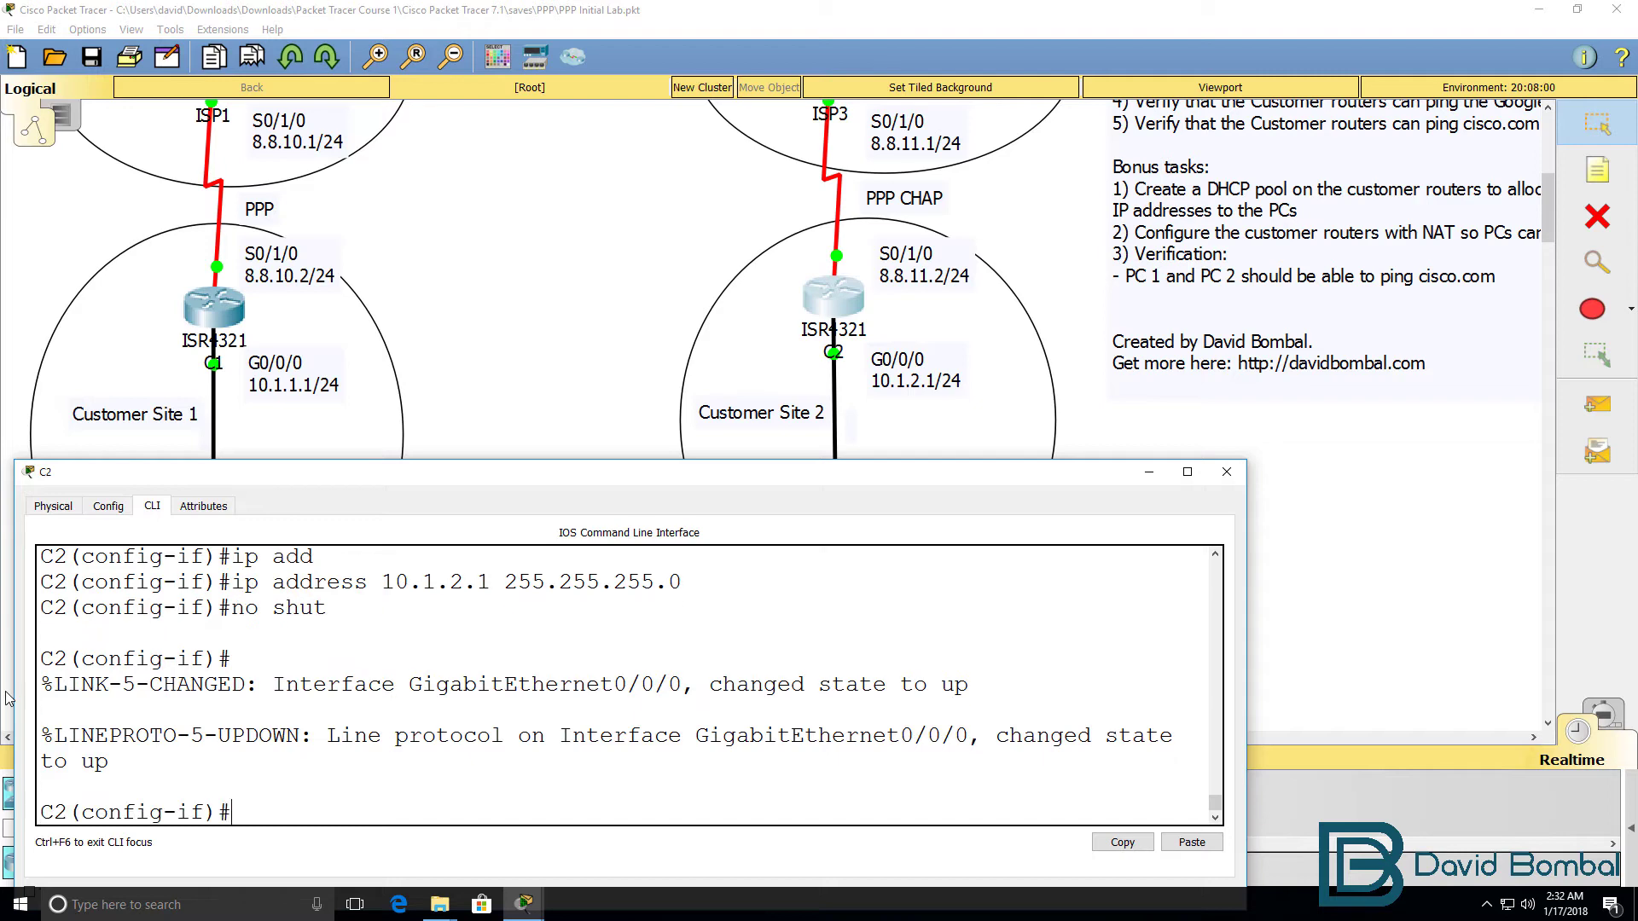
# Exit configuration mode and confirm G0/0/0 is up/up with 'sh ip int brief'
pyautogui.press('Return')
pyautogui.write('end')
pyautogui.press('Return')
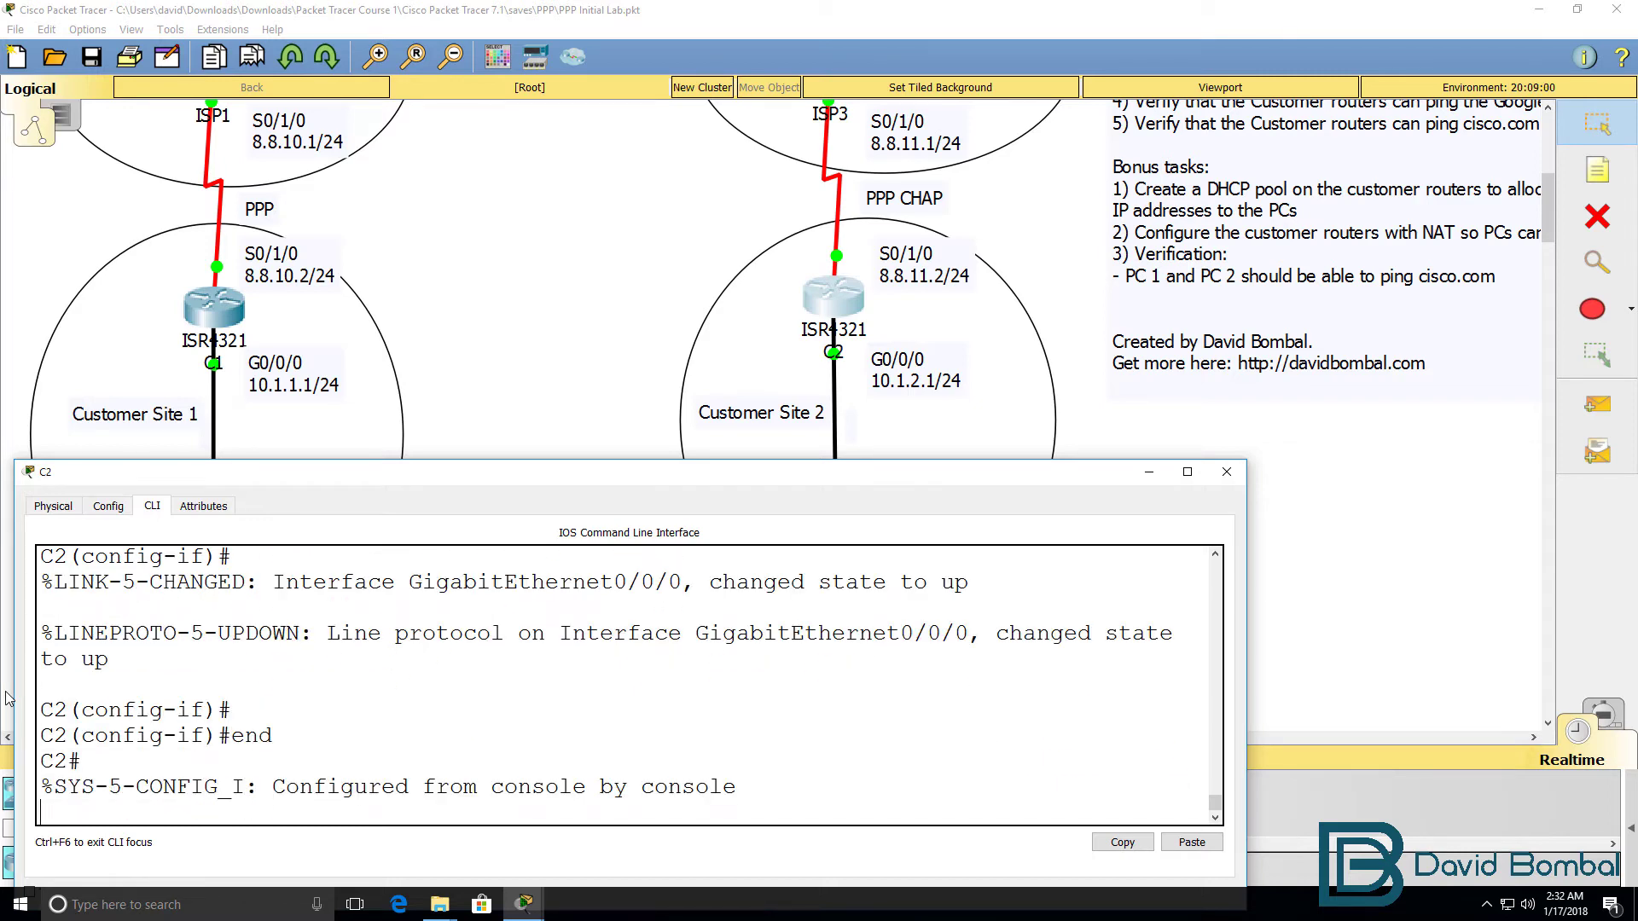
pyautogui.write('sh ip int brief')
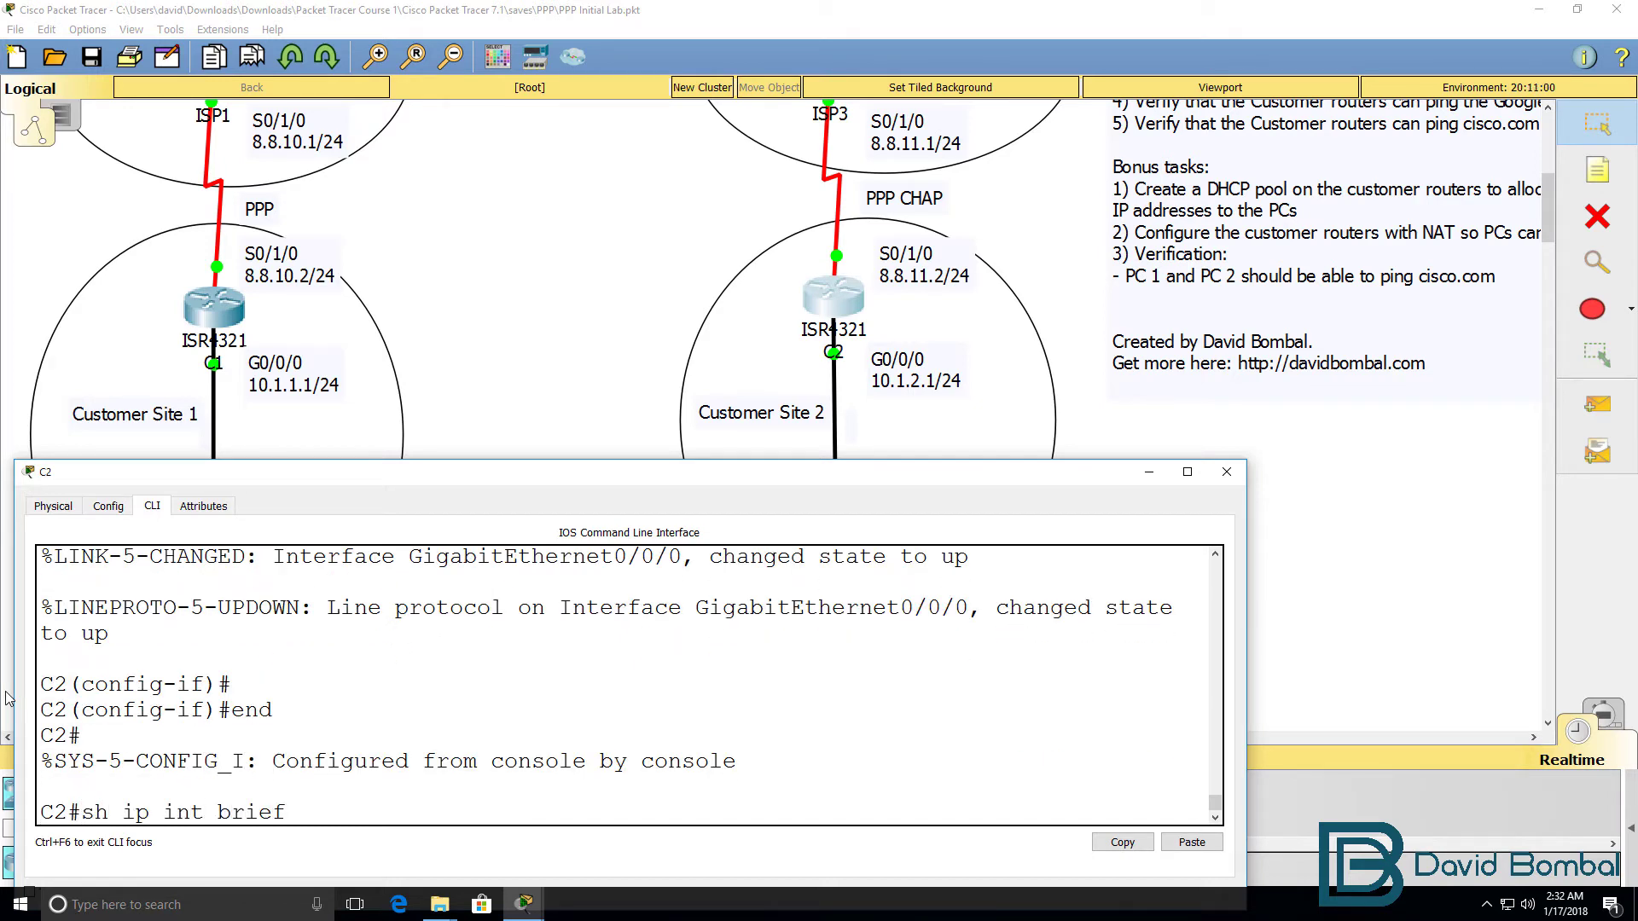
pyautogui.press('Return')
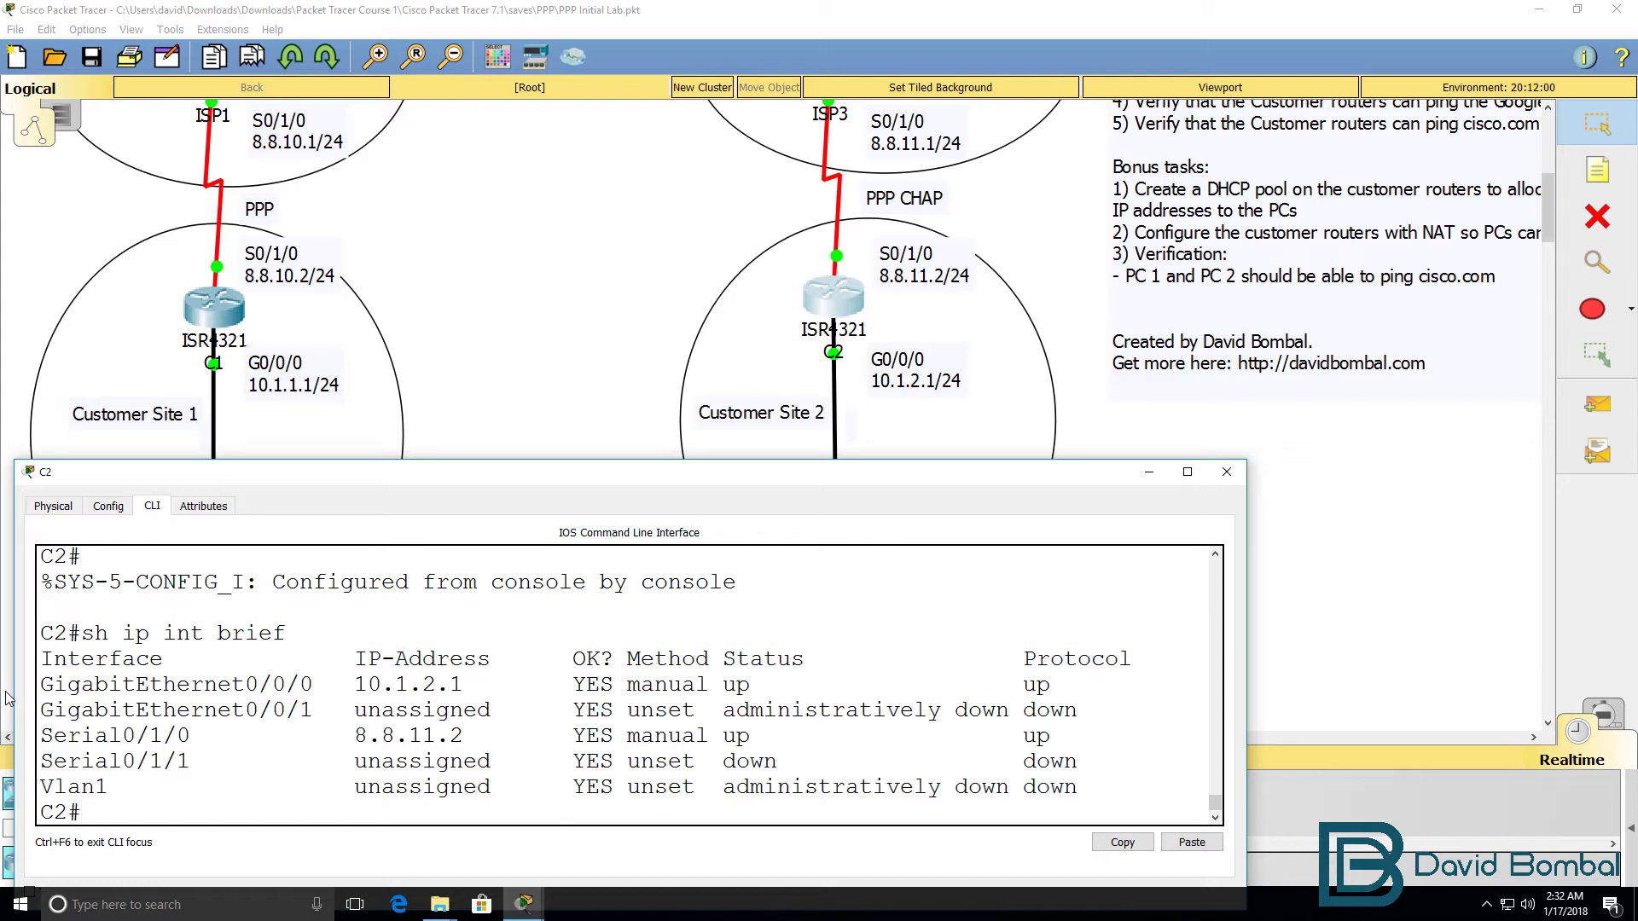
# On C2, exclude addresses 10.1.2.1 through 10.1.2.10 from DHCP leasing
pyautogui.write('conf t')
pyautogui.press('Return')
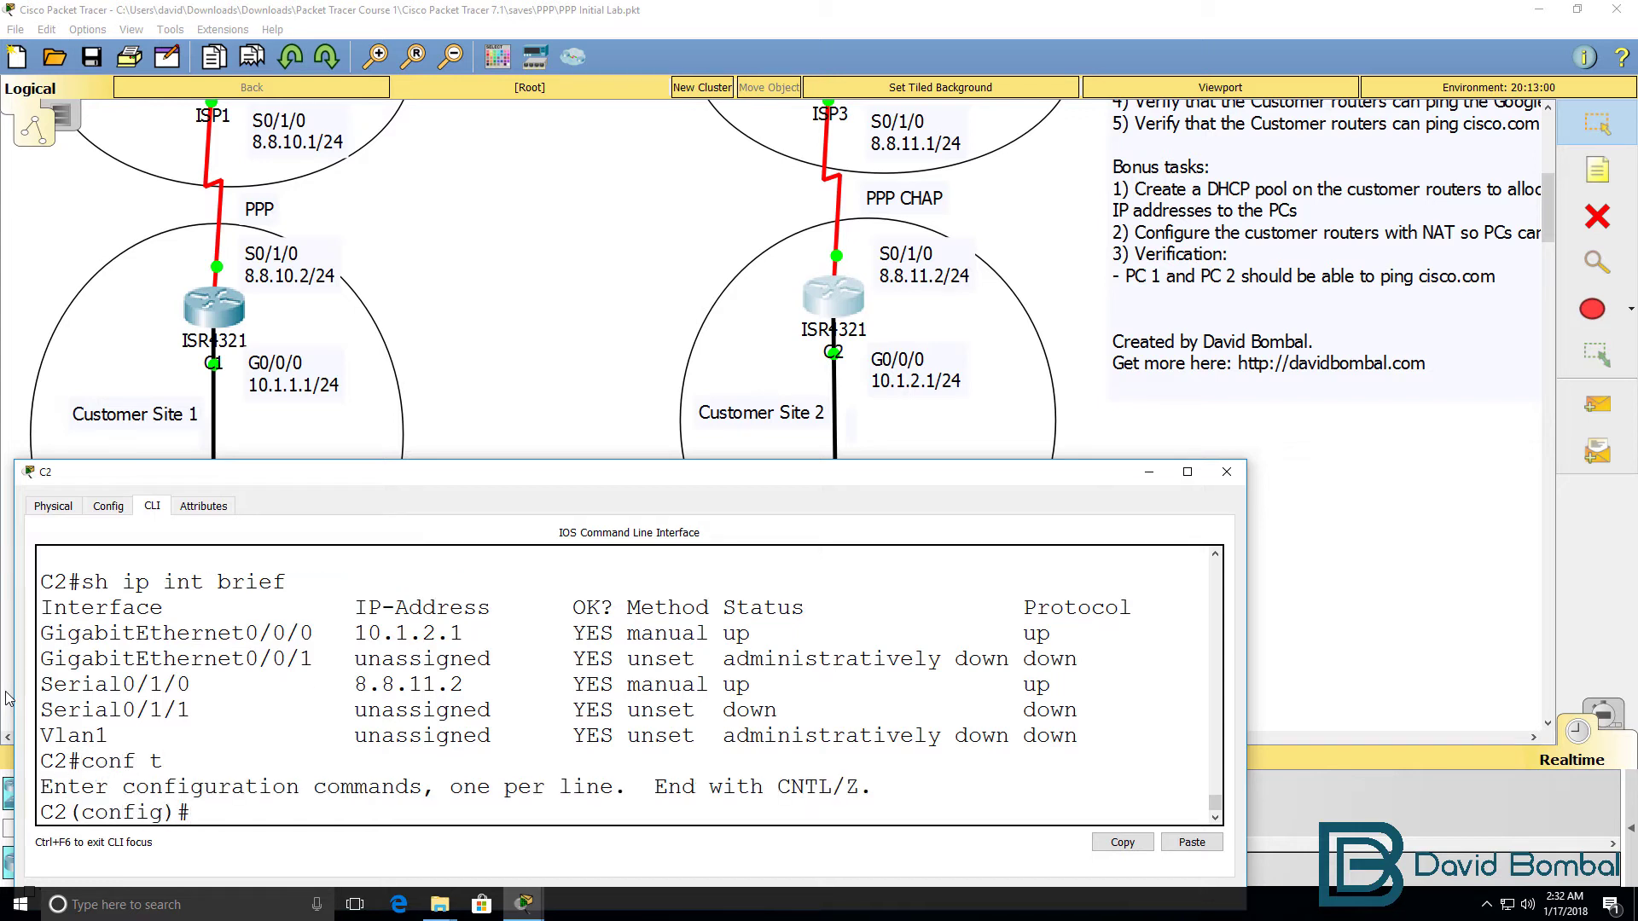
pyautogui.write('ip')
pyautogui.write(' dhp')
pyautogui.press('Tab')
pyautogui.write('?')
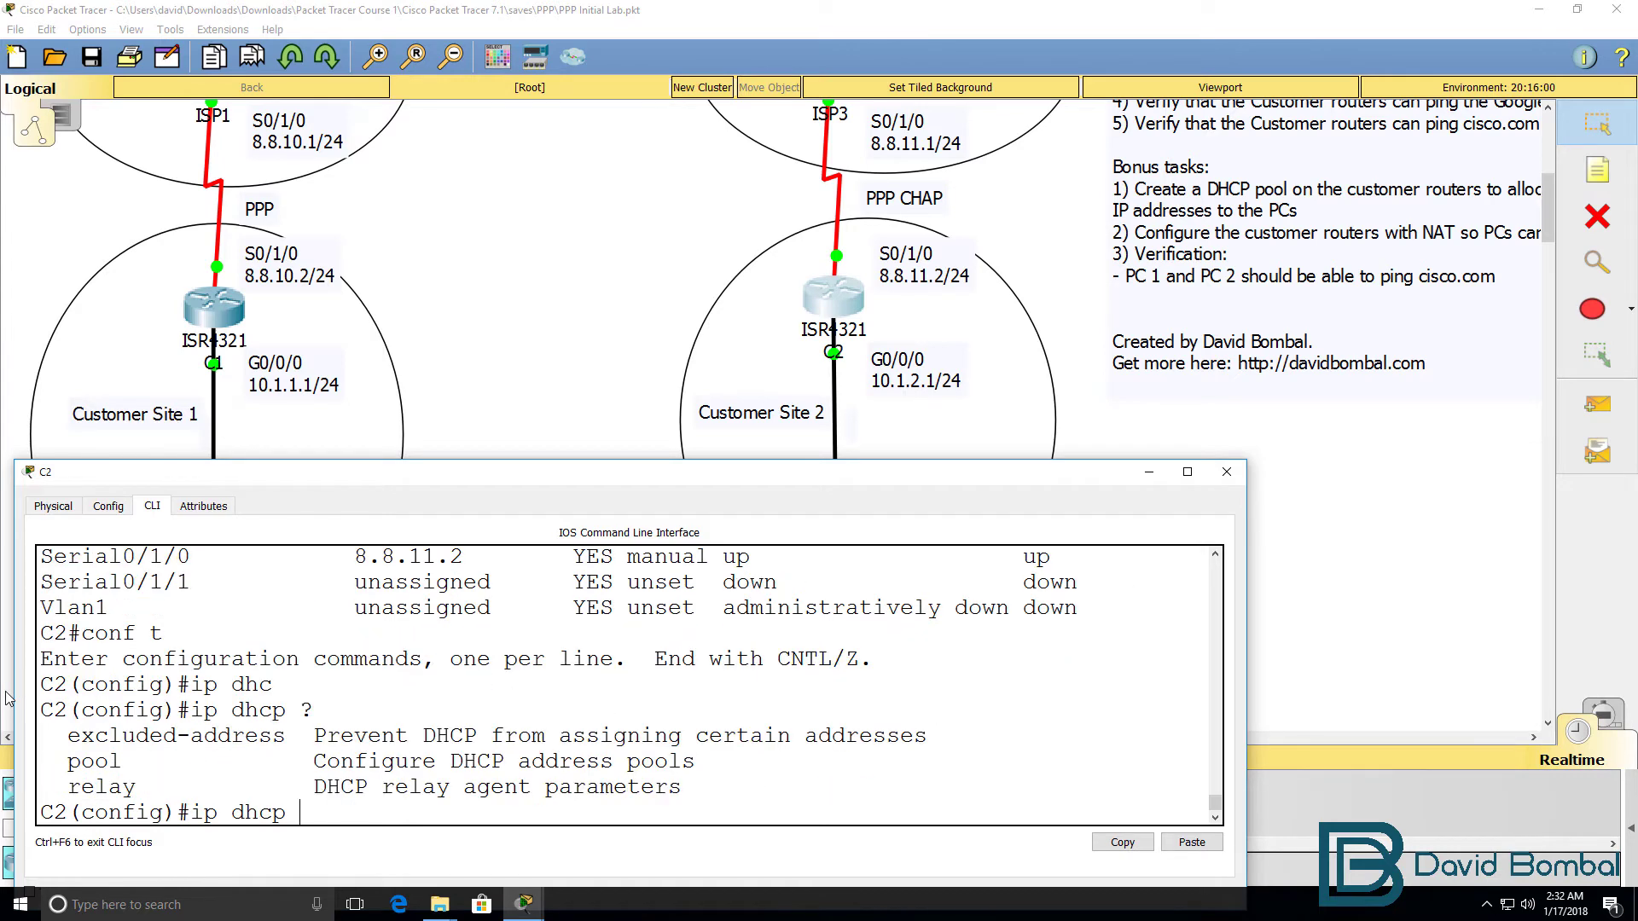
pyautogui.write('ex')
pyautogui.press('Tab')
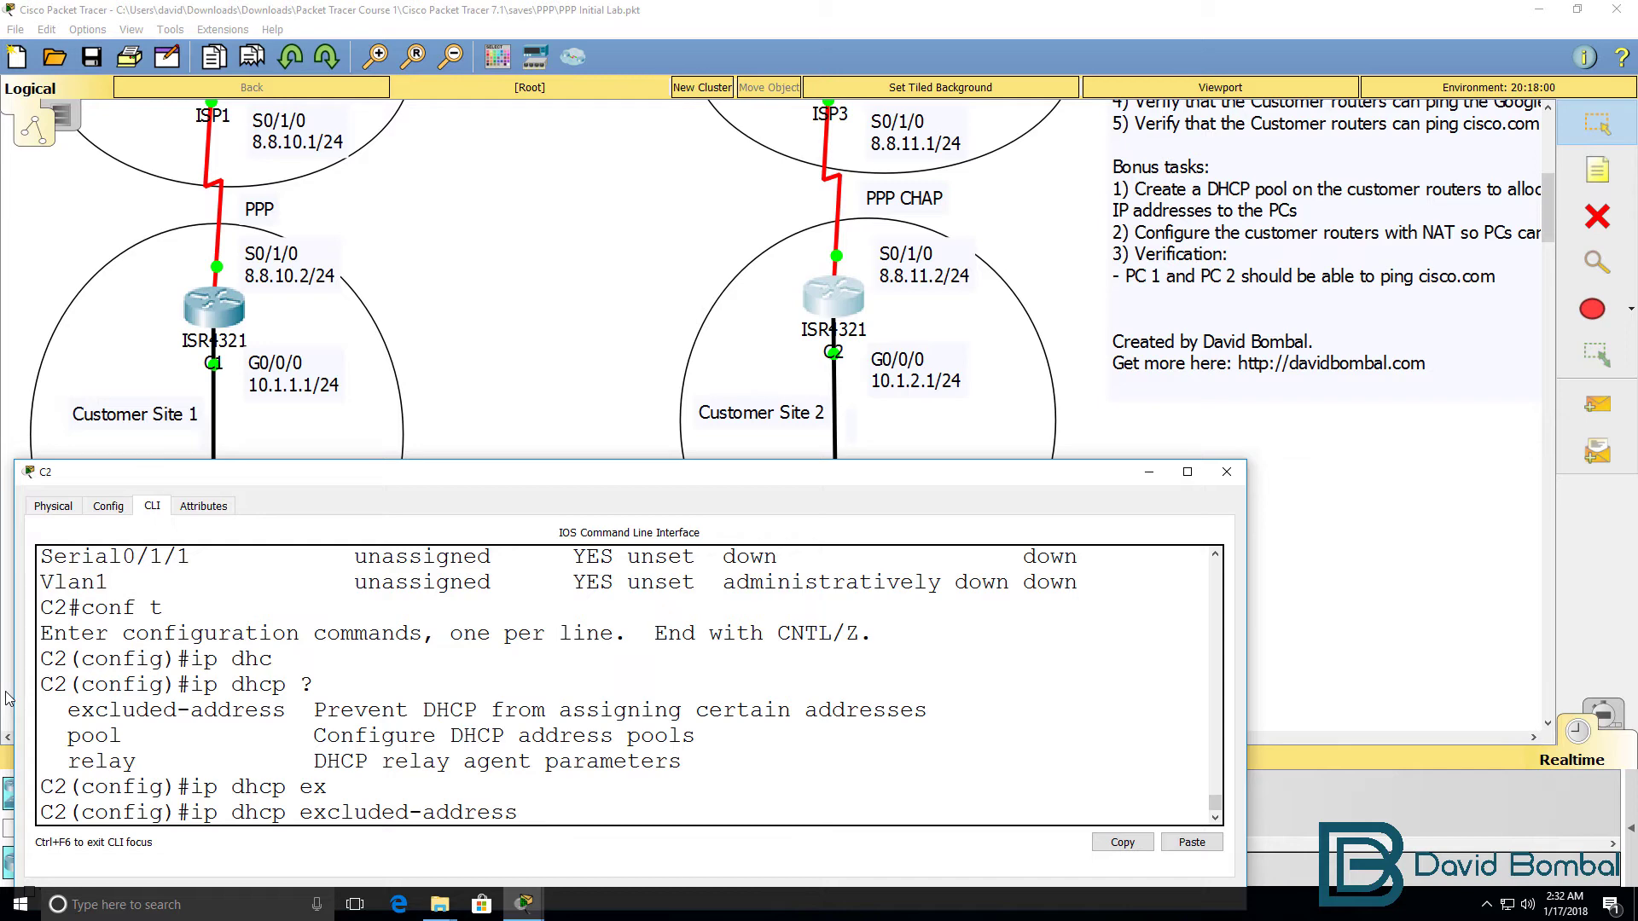
pyautogui.write('?10.1.2.1 ?10.1.2')
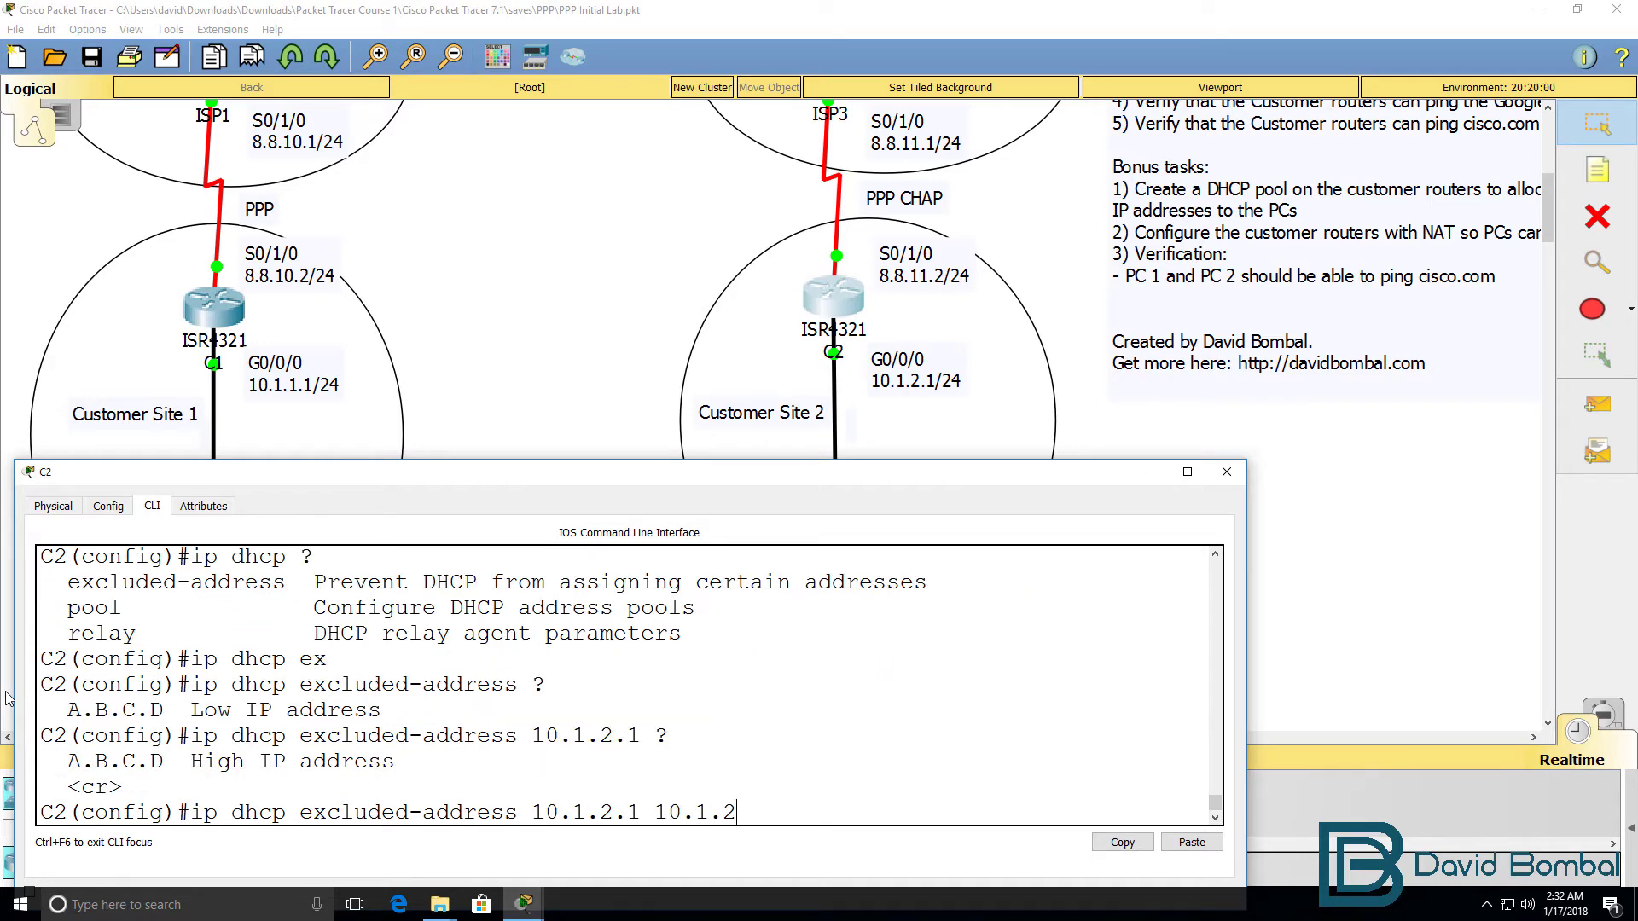
pyautogui.write('.10 ?')
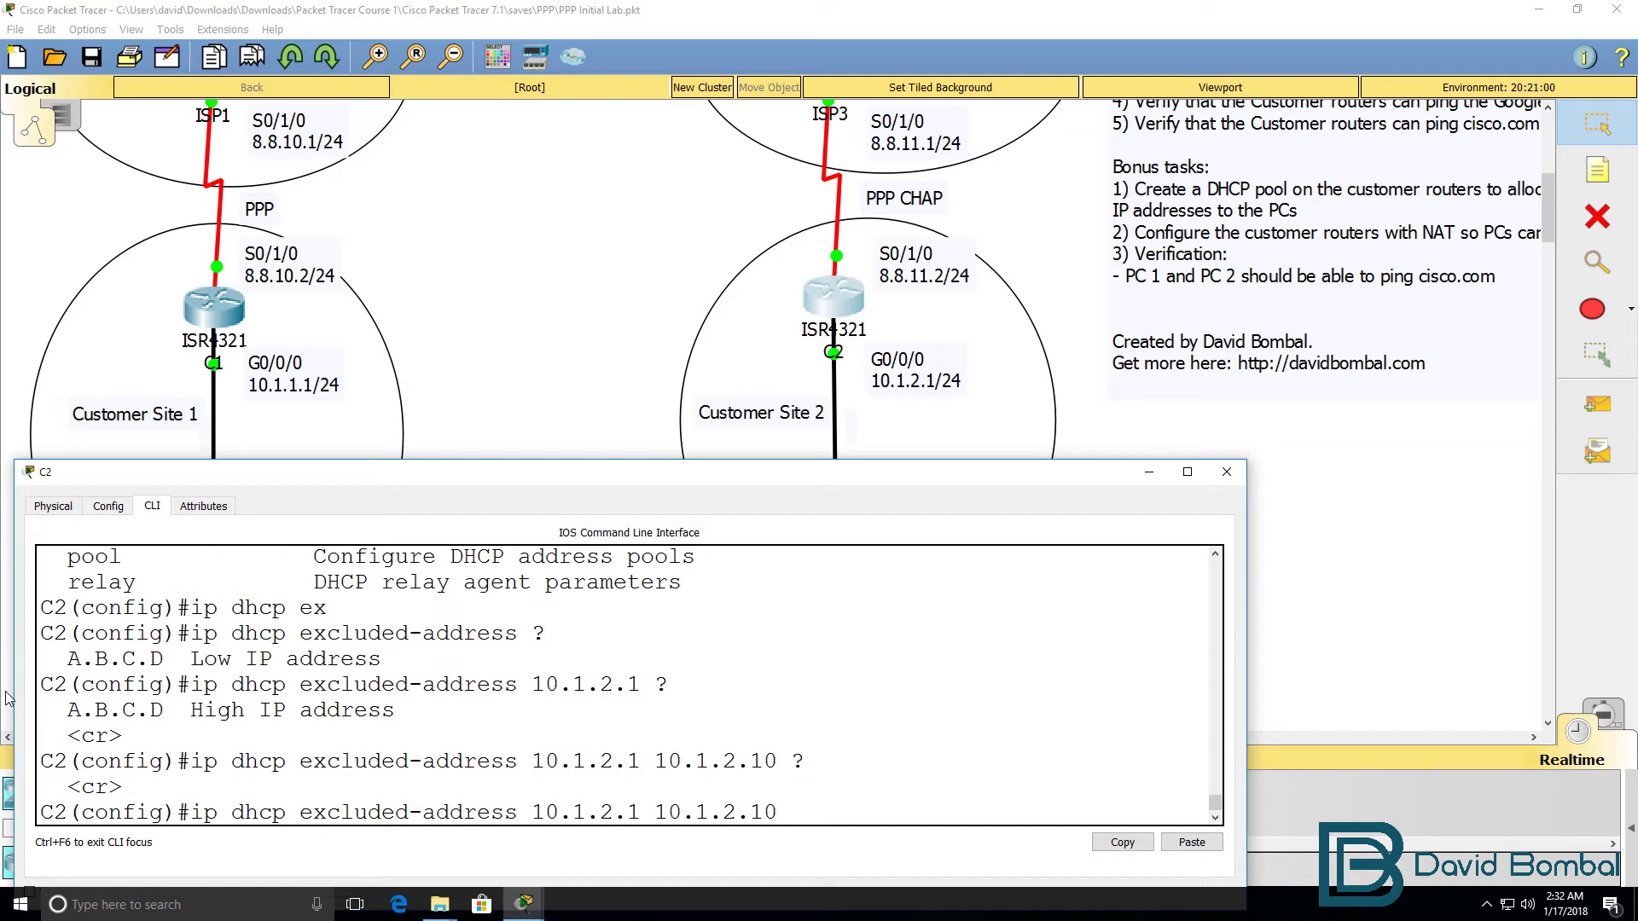
pyautogui.press('Return')
# Create DHCP pool 'pc' with network 10.1.2.0 255.255.255.0
pyautogui.write('ip dhc')
pyautogui.press('Tab')
pyautogui.write('poo')
pyautogui.press('Tab')
pyautogui.write('p')
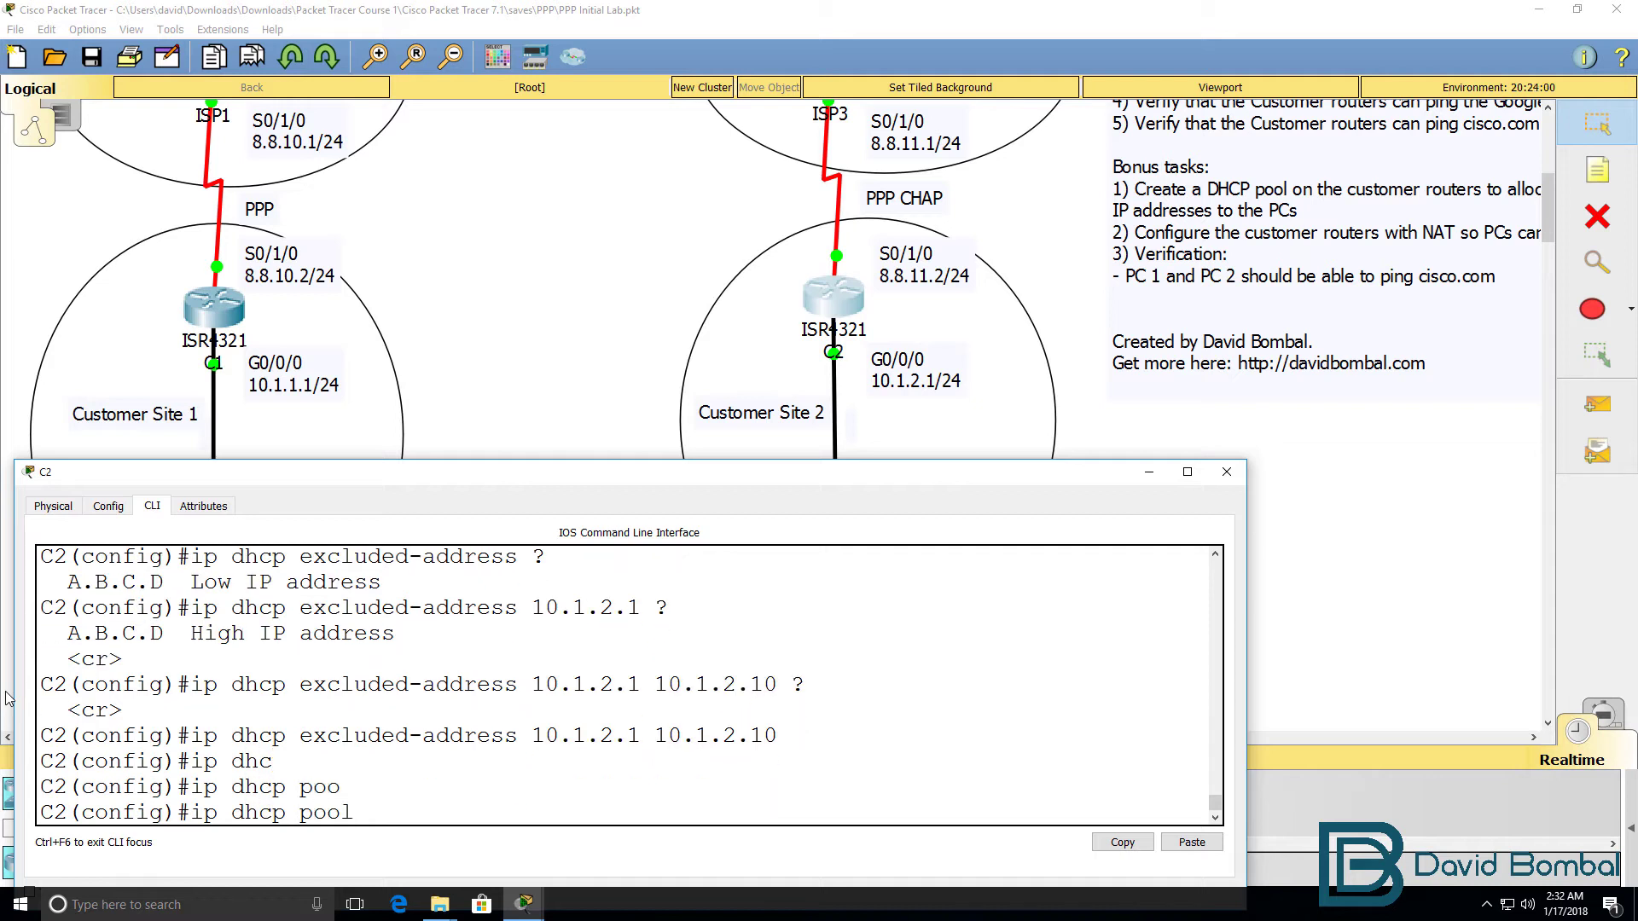
pyautogui.write('c')
pyautogui.press('Return')
pyautogui.write('netwo')
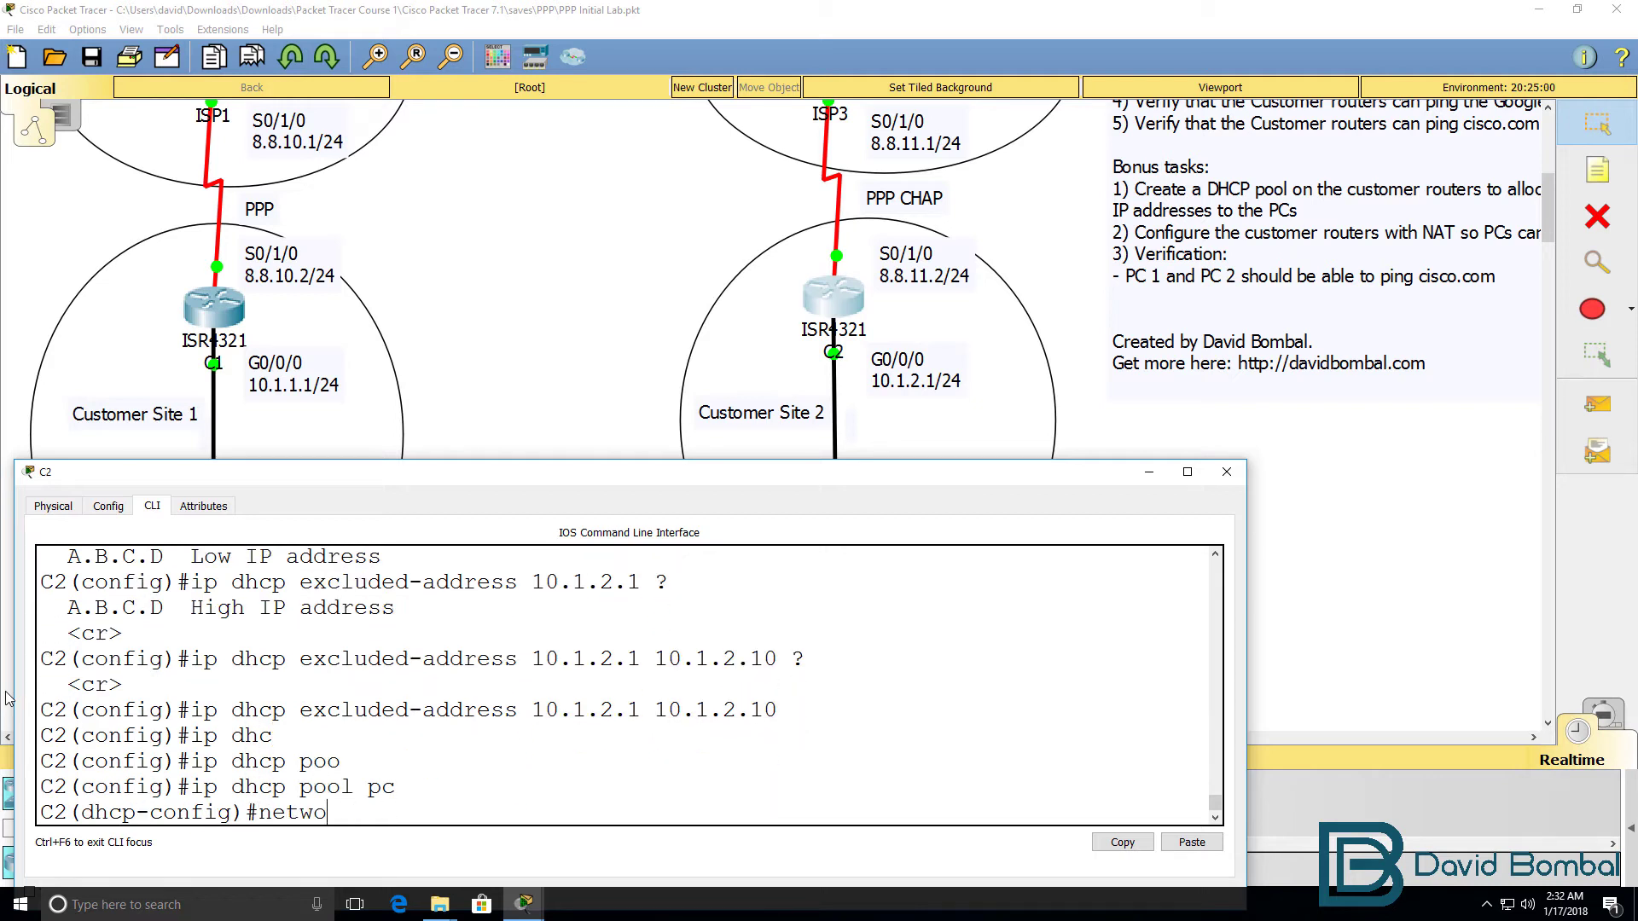
pyautogui.write('rk 10.1.2.0 ?')
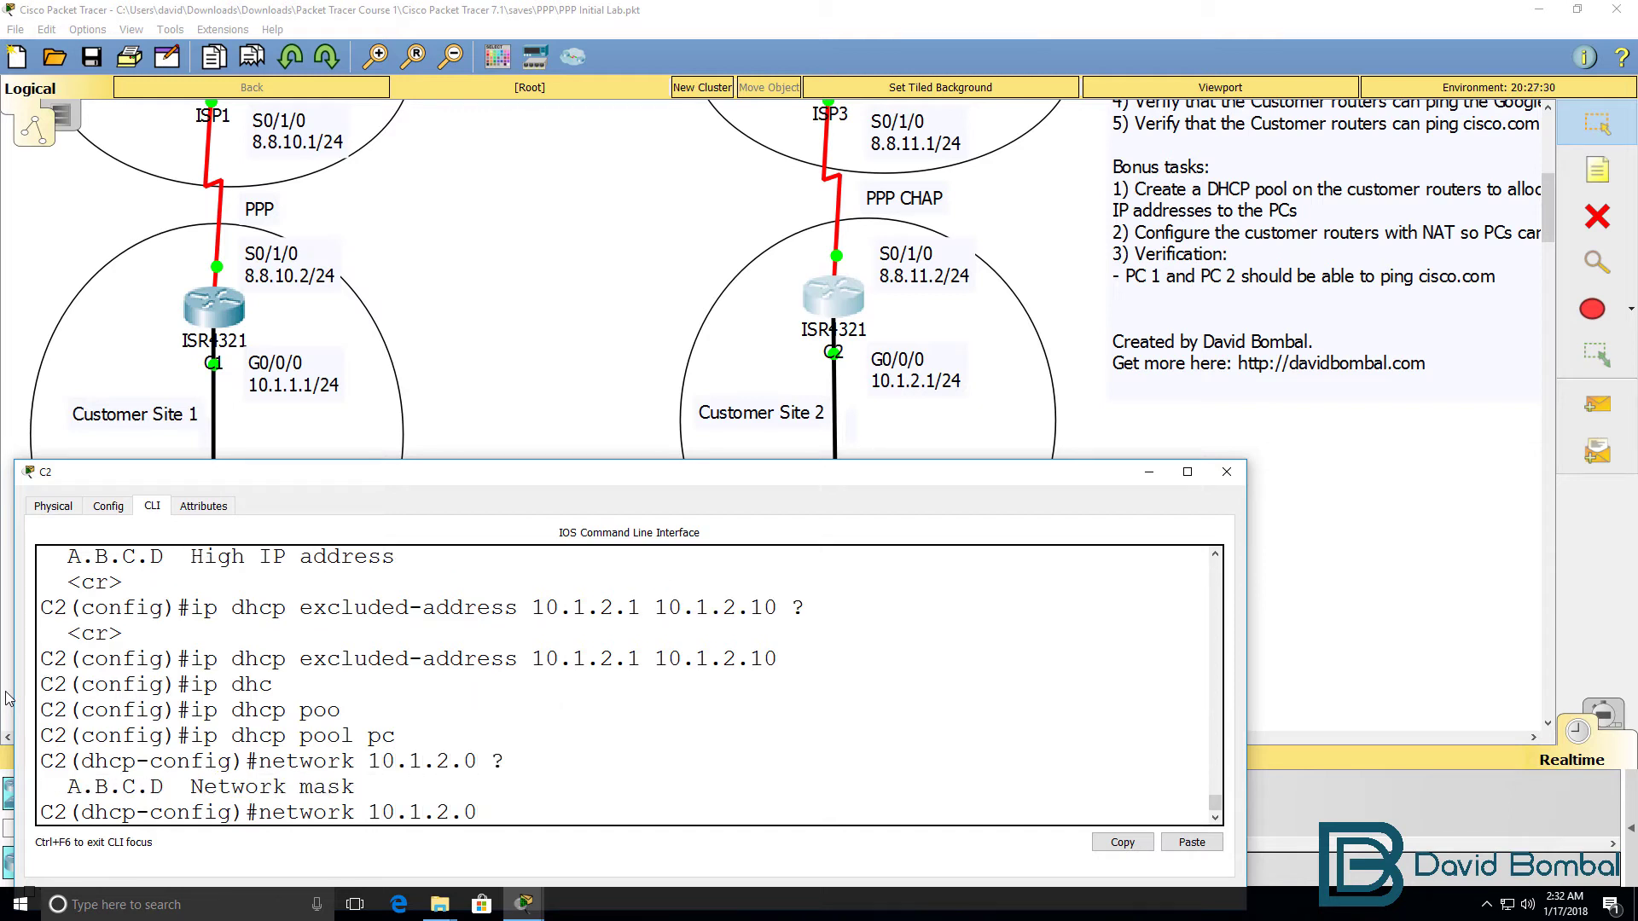
pyautogui.write('255.255.255.0')
pyautogui.press('Return')
# Set the pool's default router to 10.1.2.1 and DNS server to 8.8.4.4
pyautogui.write('def')
pyautogui.press('Tab')
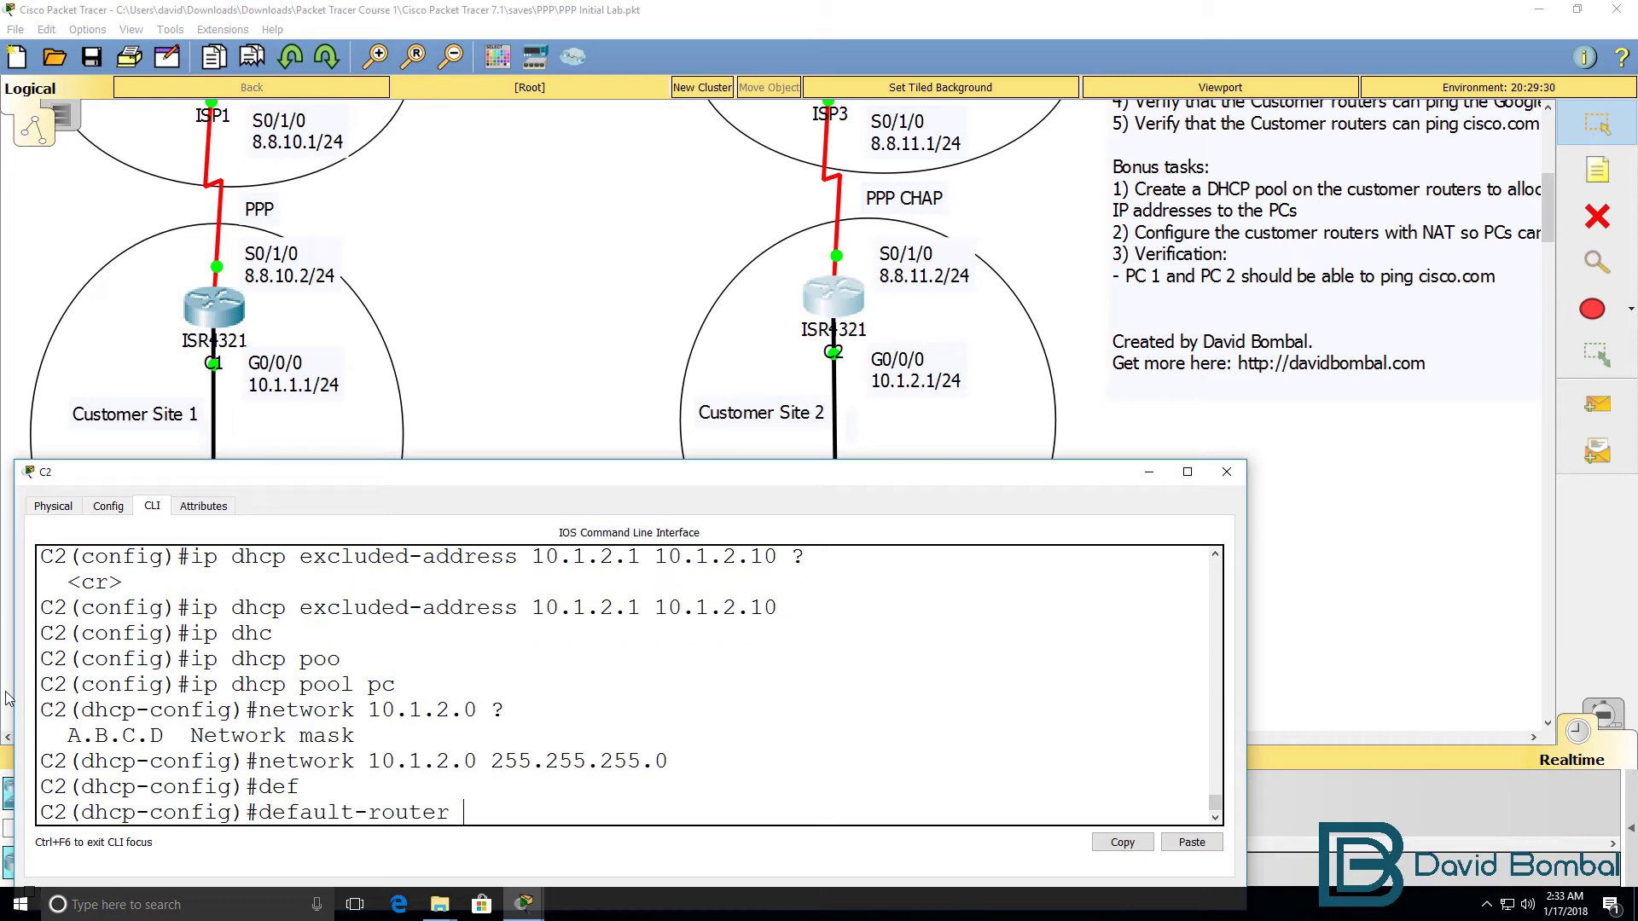
pyautogui.write('10.1.2.1')
pyautogui.press('BackSpace')
pyautogui.write('2.1')
pyautogui.press('Return')
pyautogui.write('dns')
pyautogui.press('Tab')
pyautogui.write('8.8.4.4')
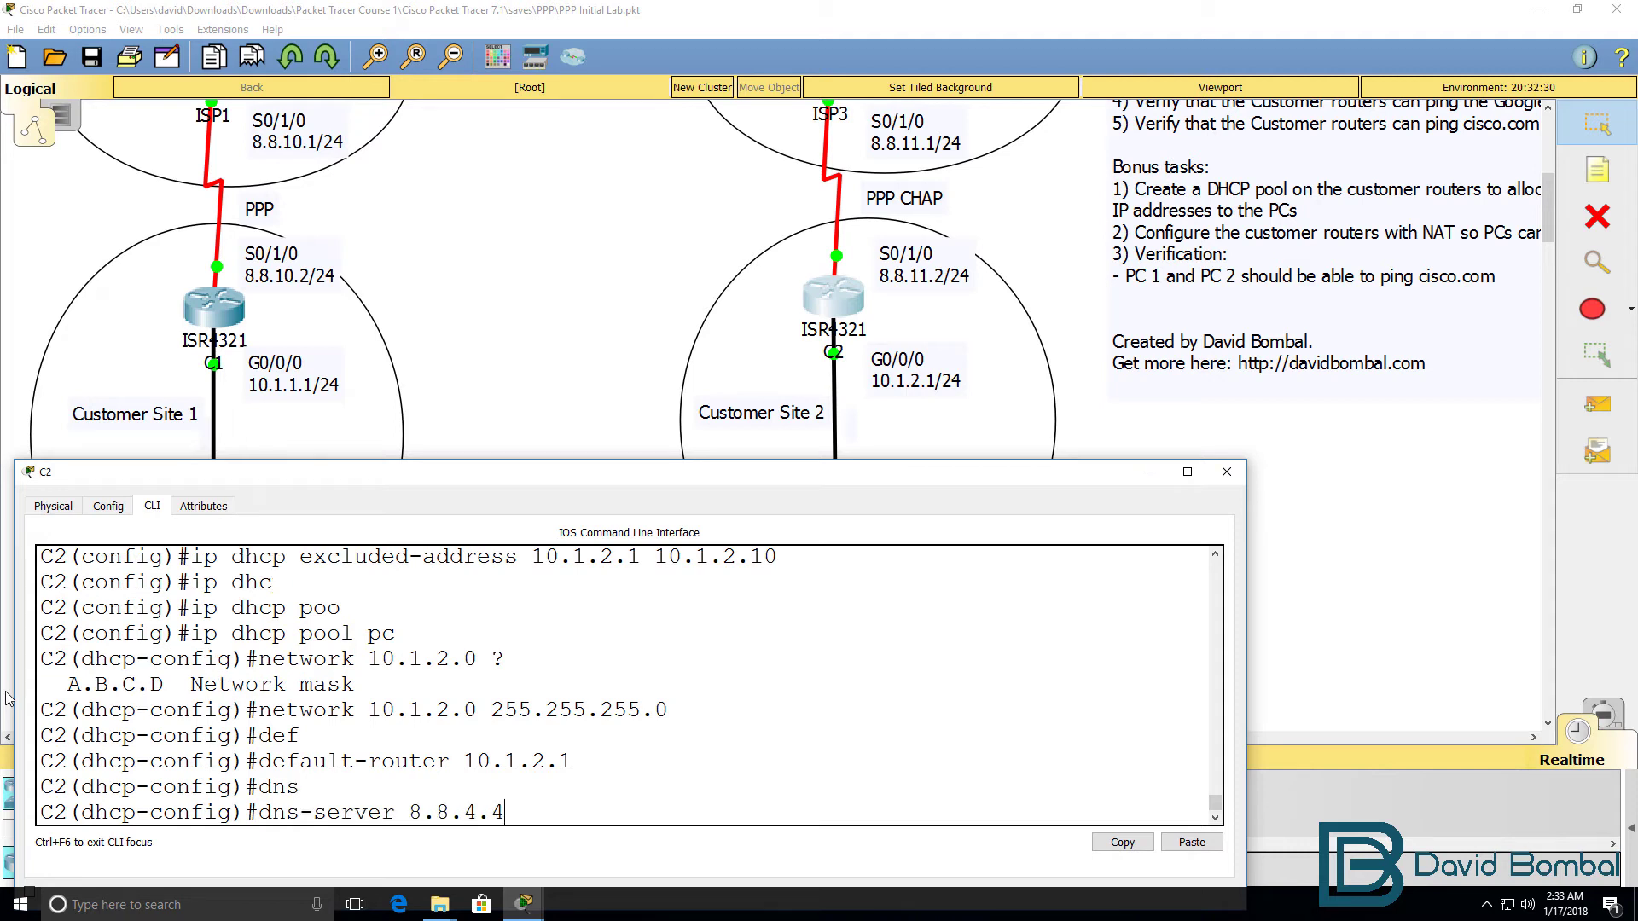
pyautogui.press('Return')
# Leave configuration mode, view the running config, and show the DHCP bindings
pyautogui.write('end')
pyautogui.press('Return')
pyautogui.press('Return')
pyautogui.press('Return')
pyautogui.write('sh run')
pyautogui.press('Return')
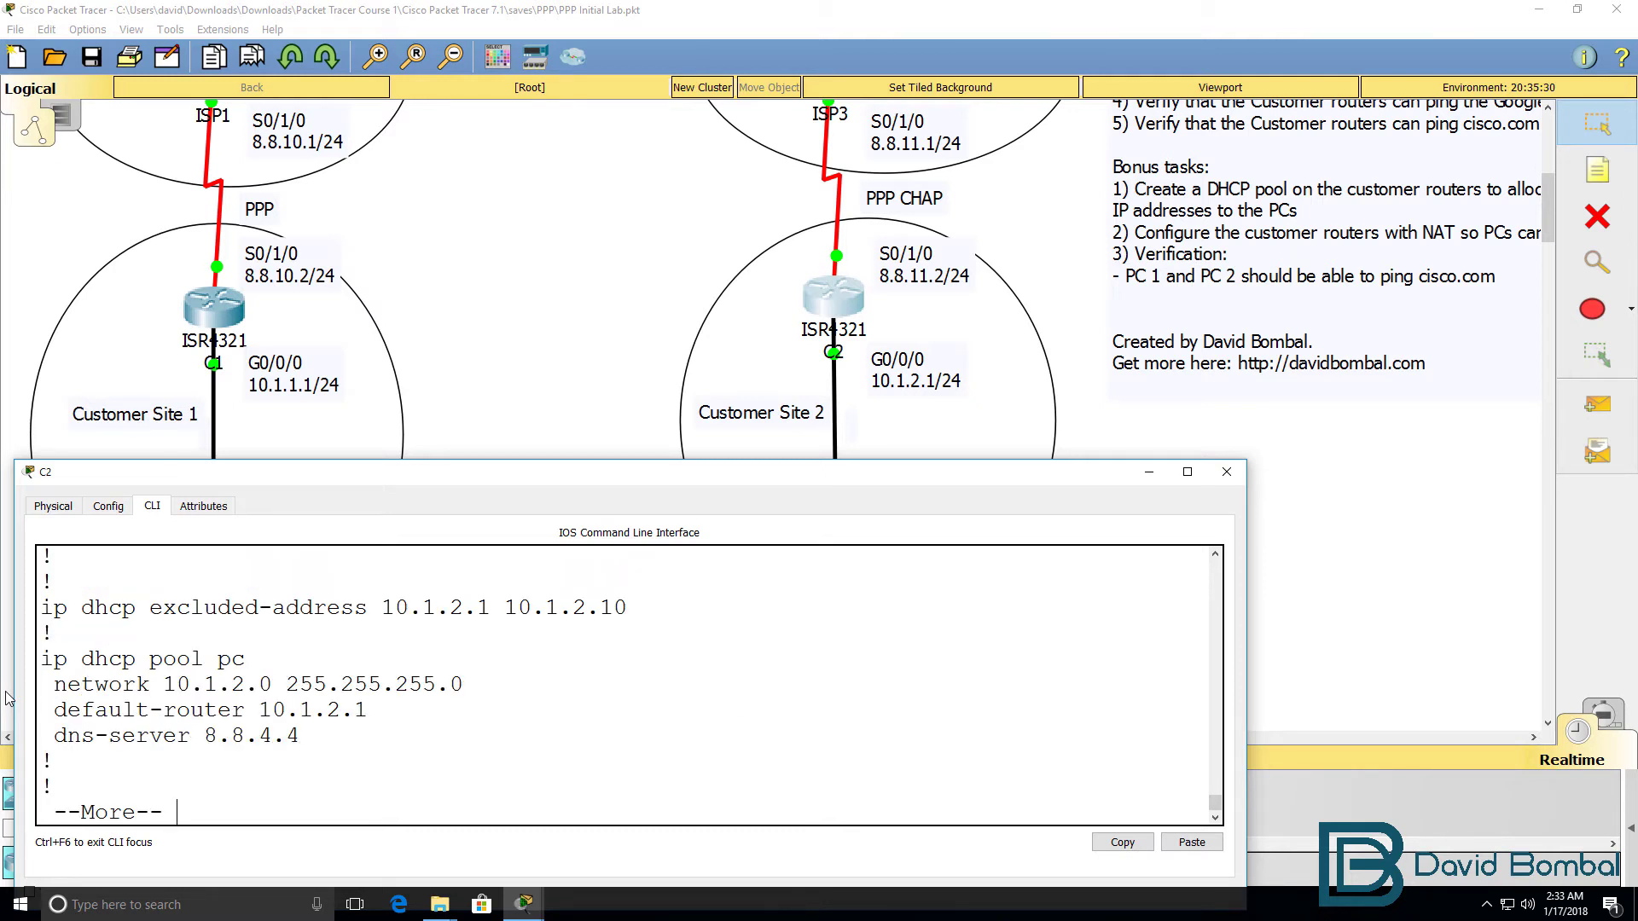
pyautogui.write('q')
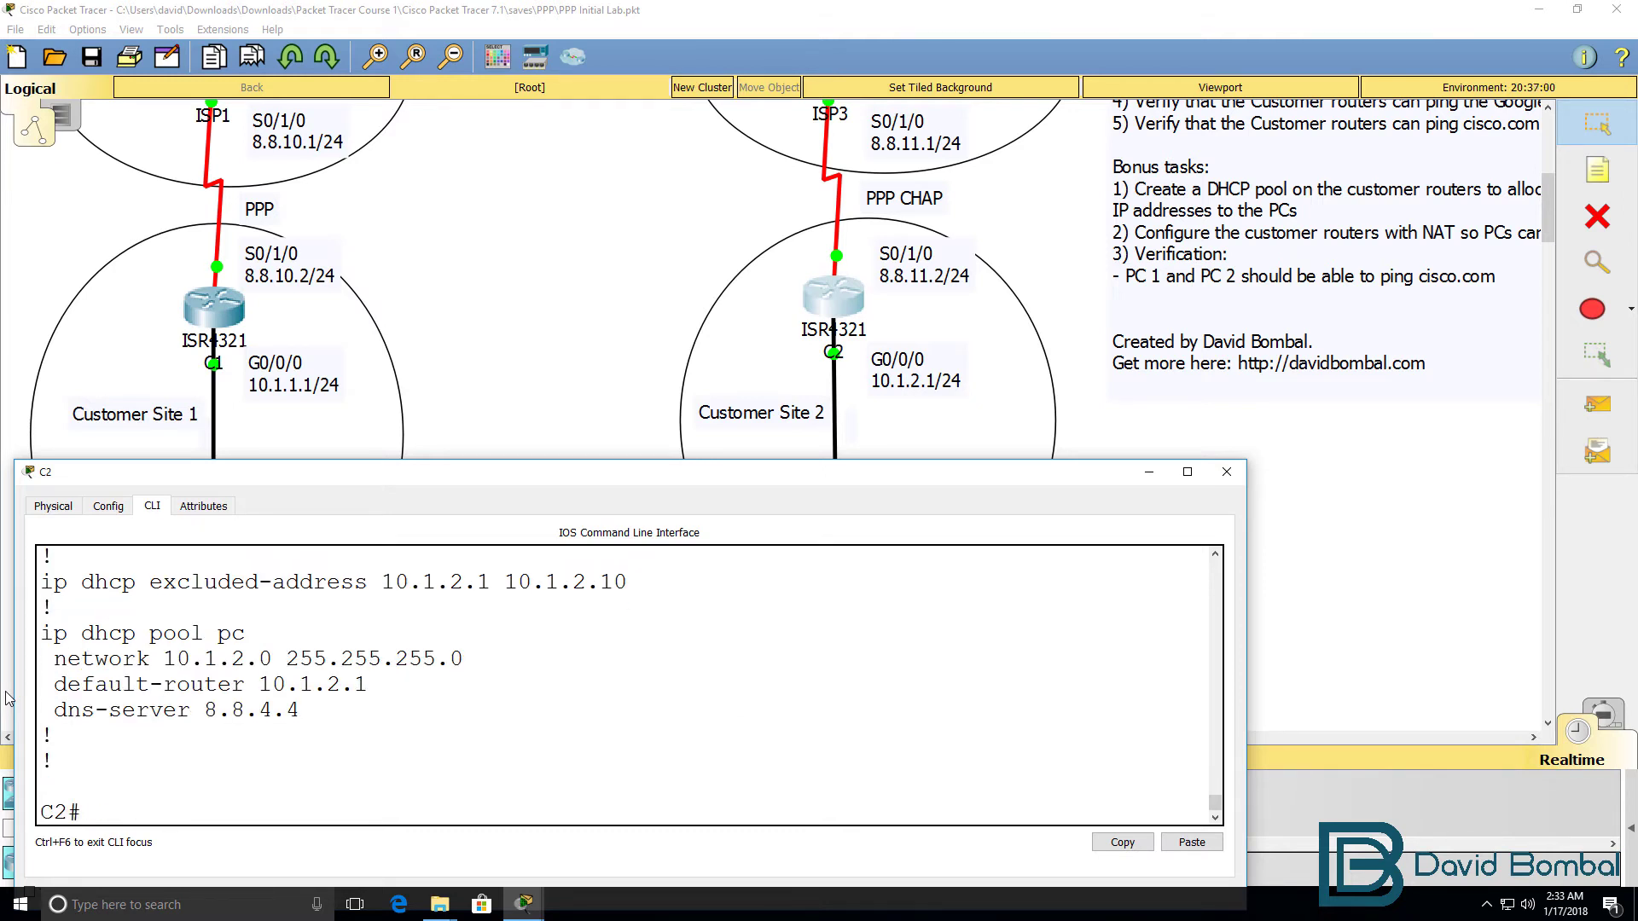
pyautogui.write('sh ip dh')
pyautogui.press('Tab')
pyautogui.write('bi')
pyautogui.press('Tab')
pyautogui.press('Return')
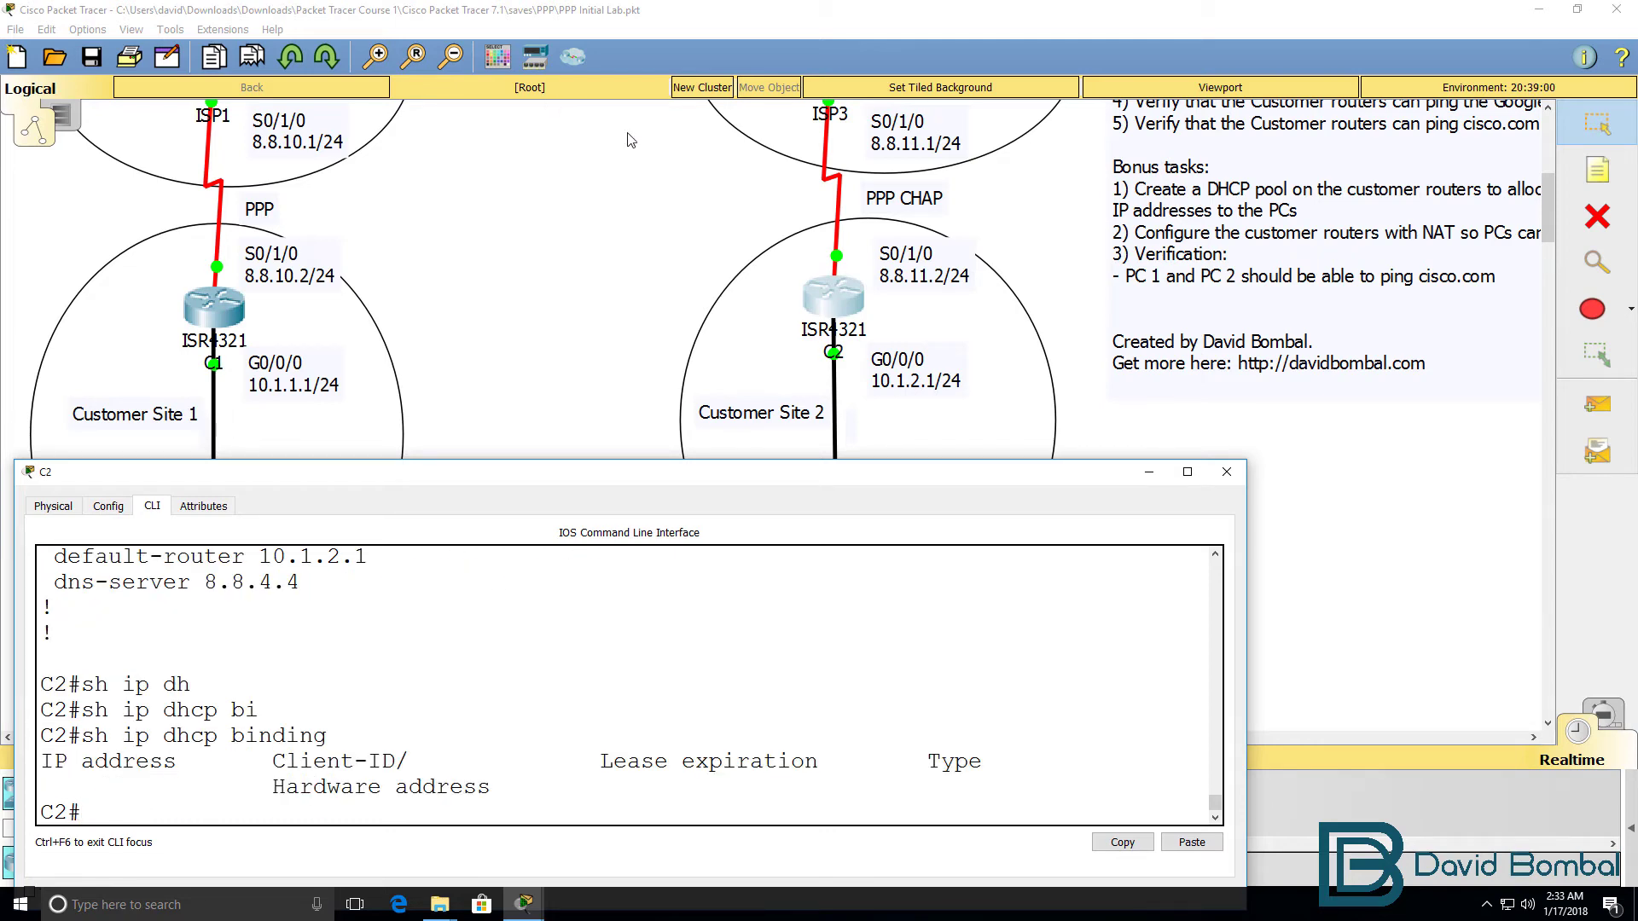
# Switch PC2's IP configuration from static to DHCP
pyautogui.click(715, 249)
pyautogui.click(834, 539)
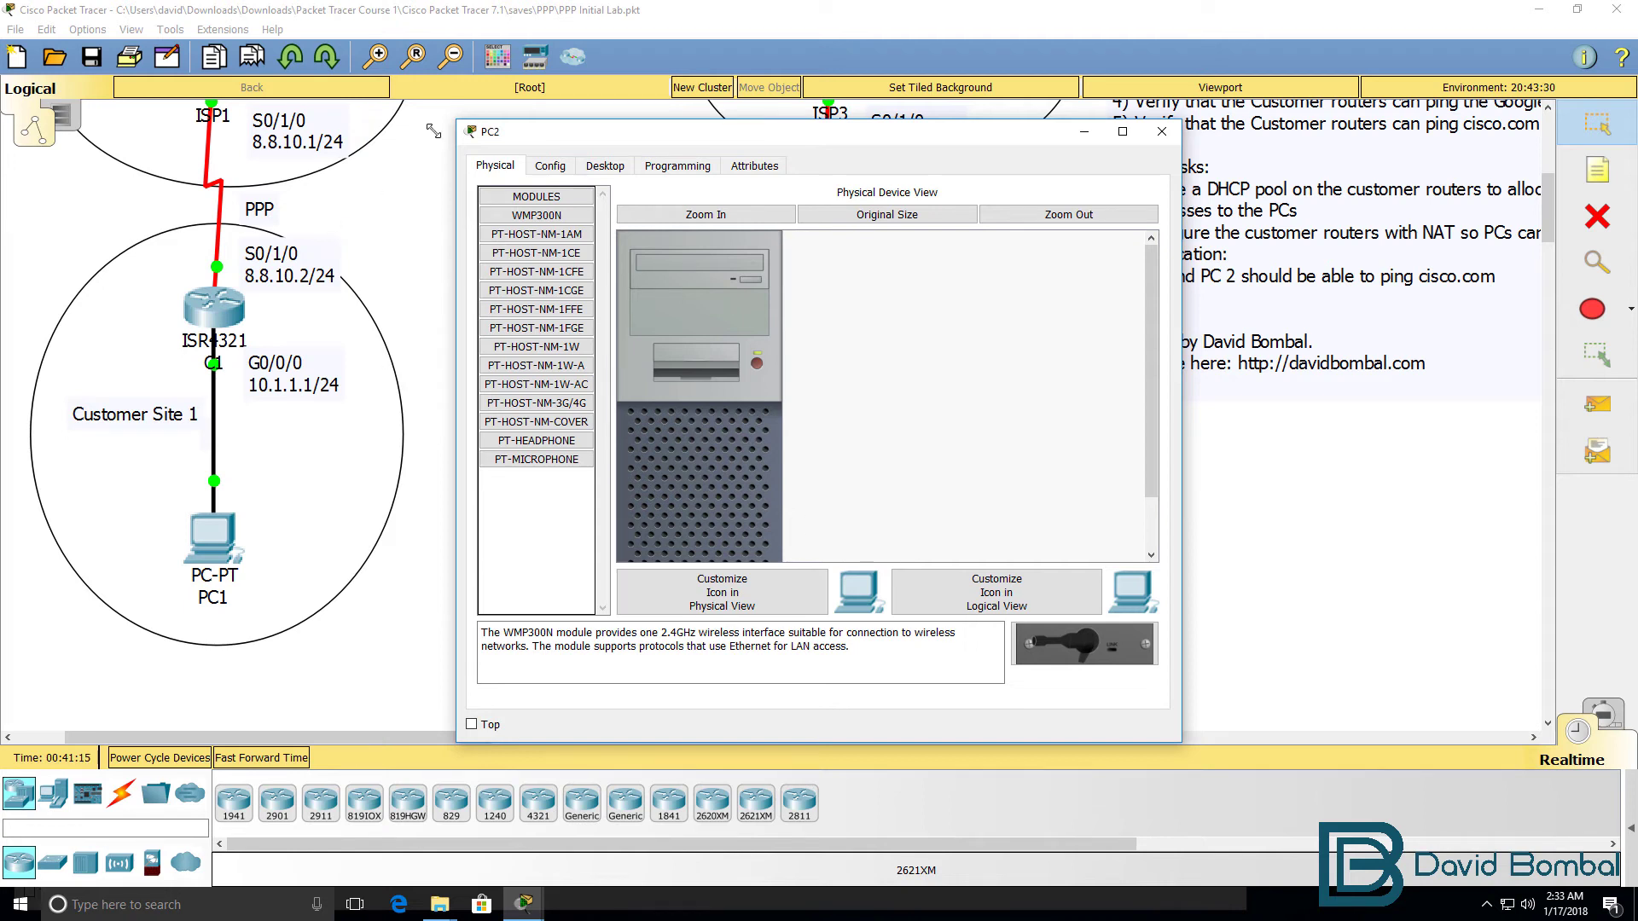
pyautogui.click(550, 165)
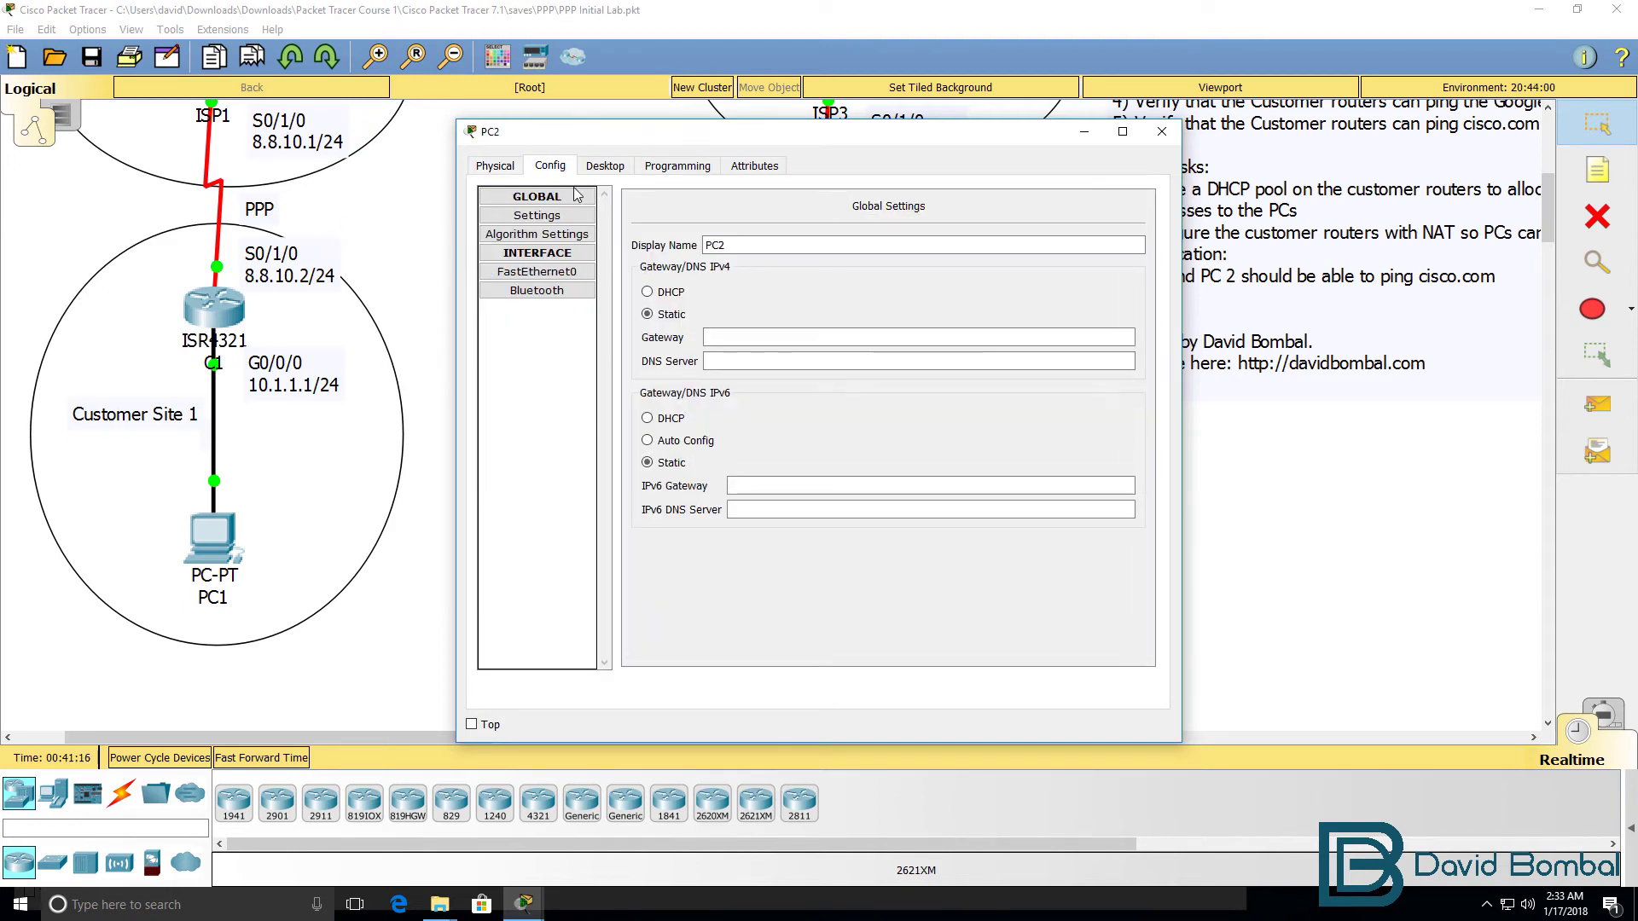
pyautogui.click(670, 294)
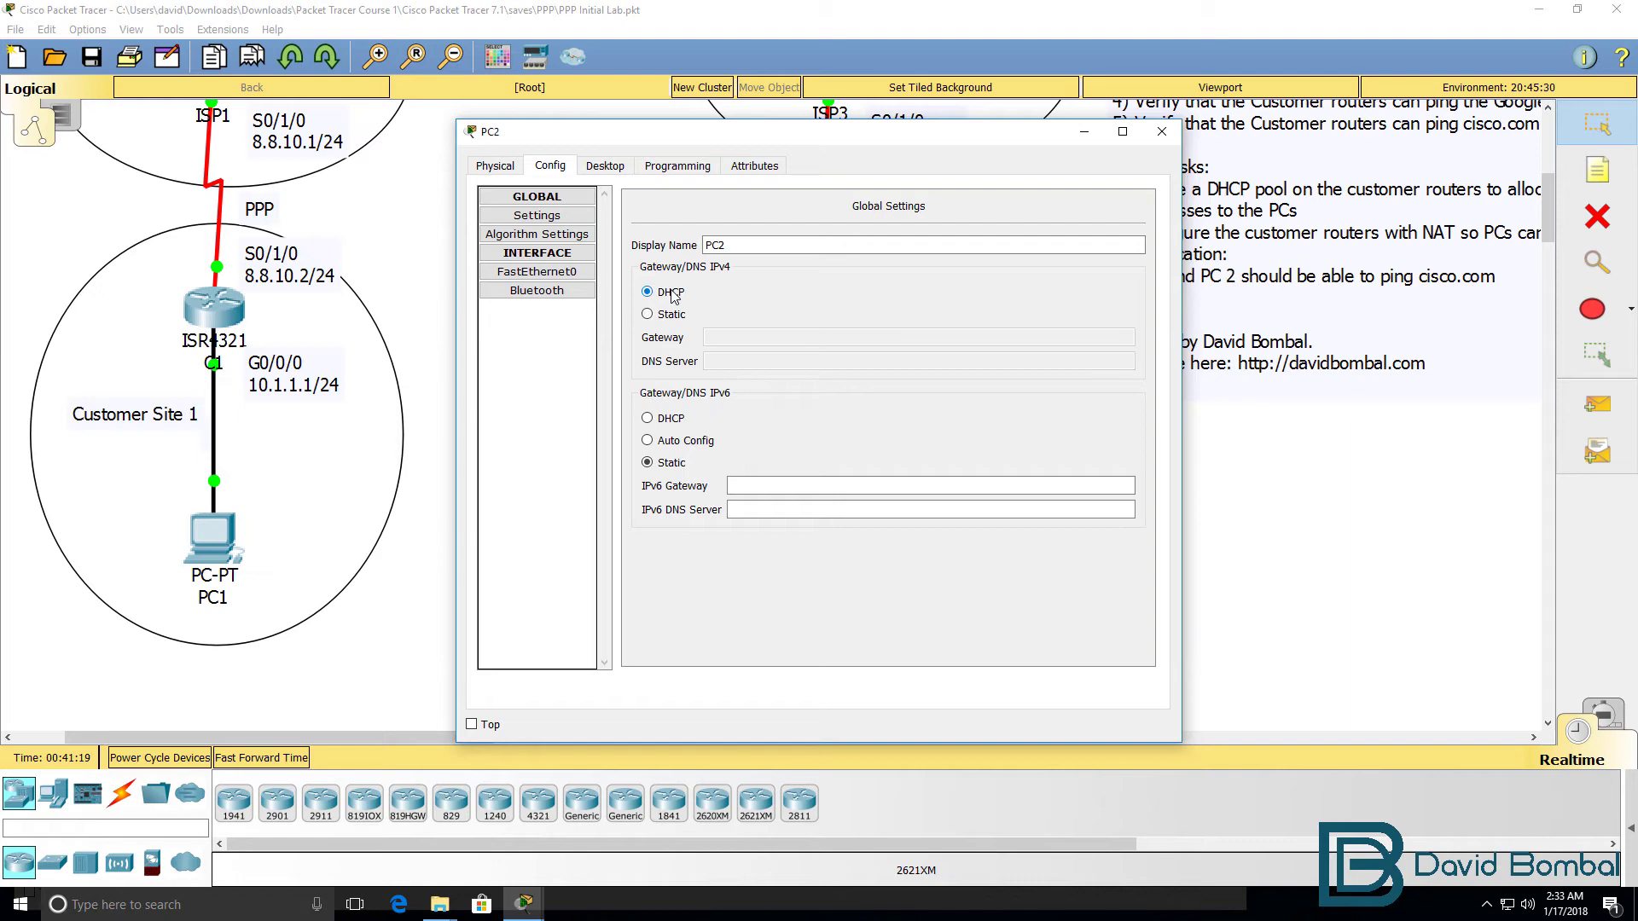
# Run ipconfig on PC2 to confirm lease 10.1.2.11 with gateway 10.1.2.1
pyautogui.click(613, 173)
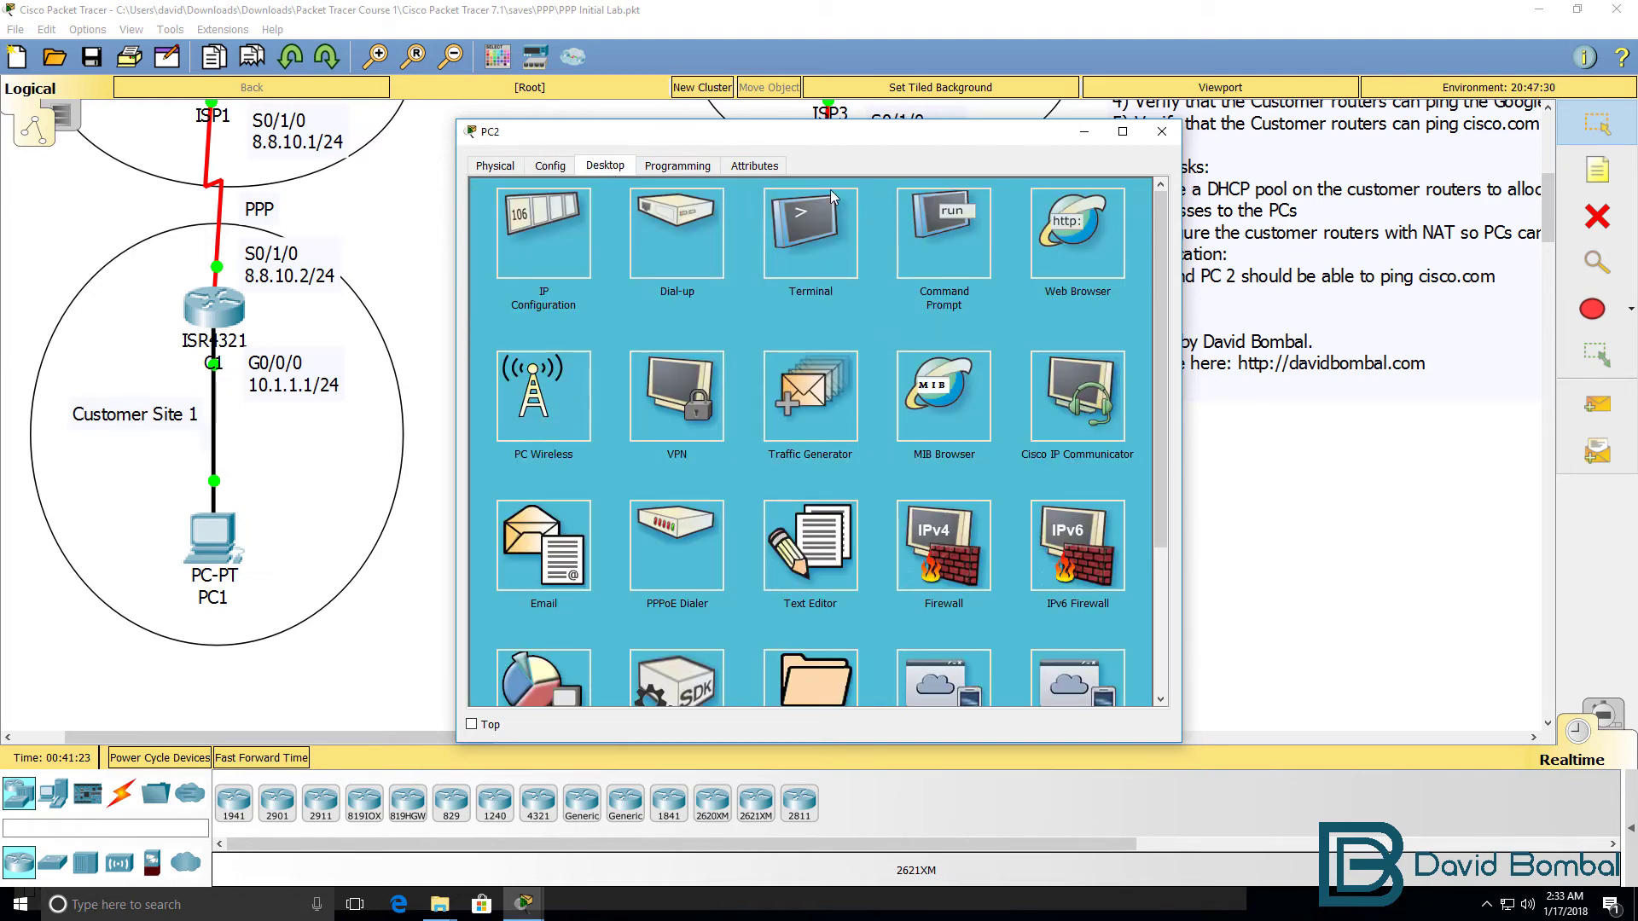
pyautogui.click(940, 242)
pyautogui.moveTo(1275, 299); pyautogui.dragTo(1494, 328)
pyautogui.write('ipconfig')
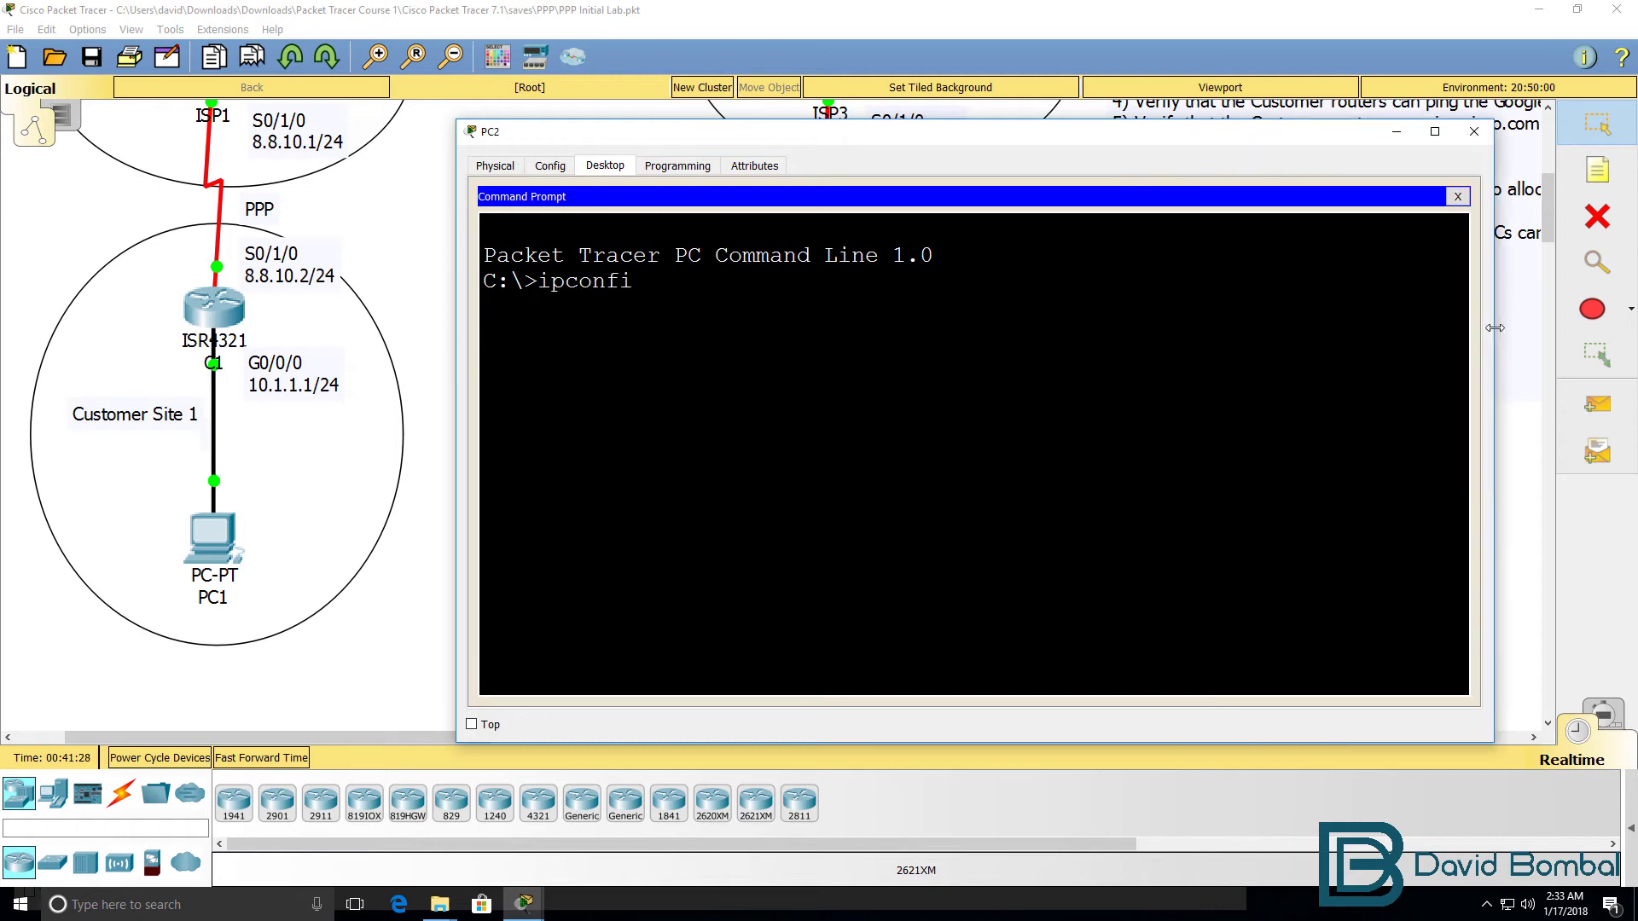
pyautogui.press('Return')
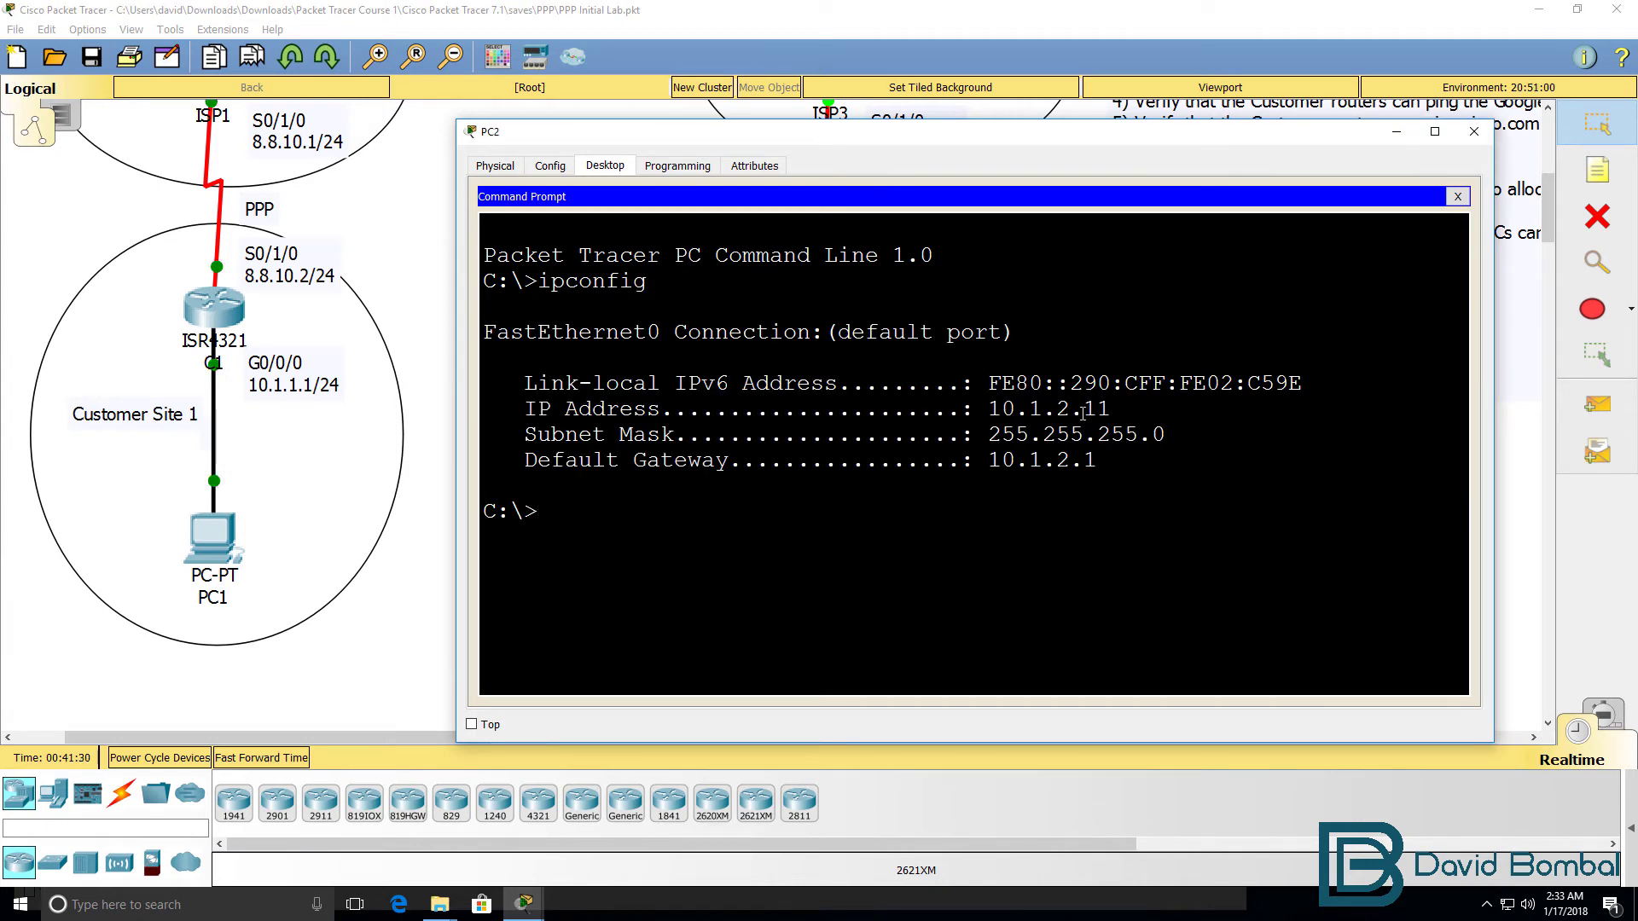
pyautogui.moveTo(1154, 411); pyautogui.dragTo(901, 410)
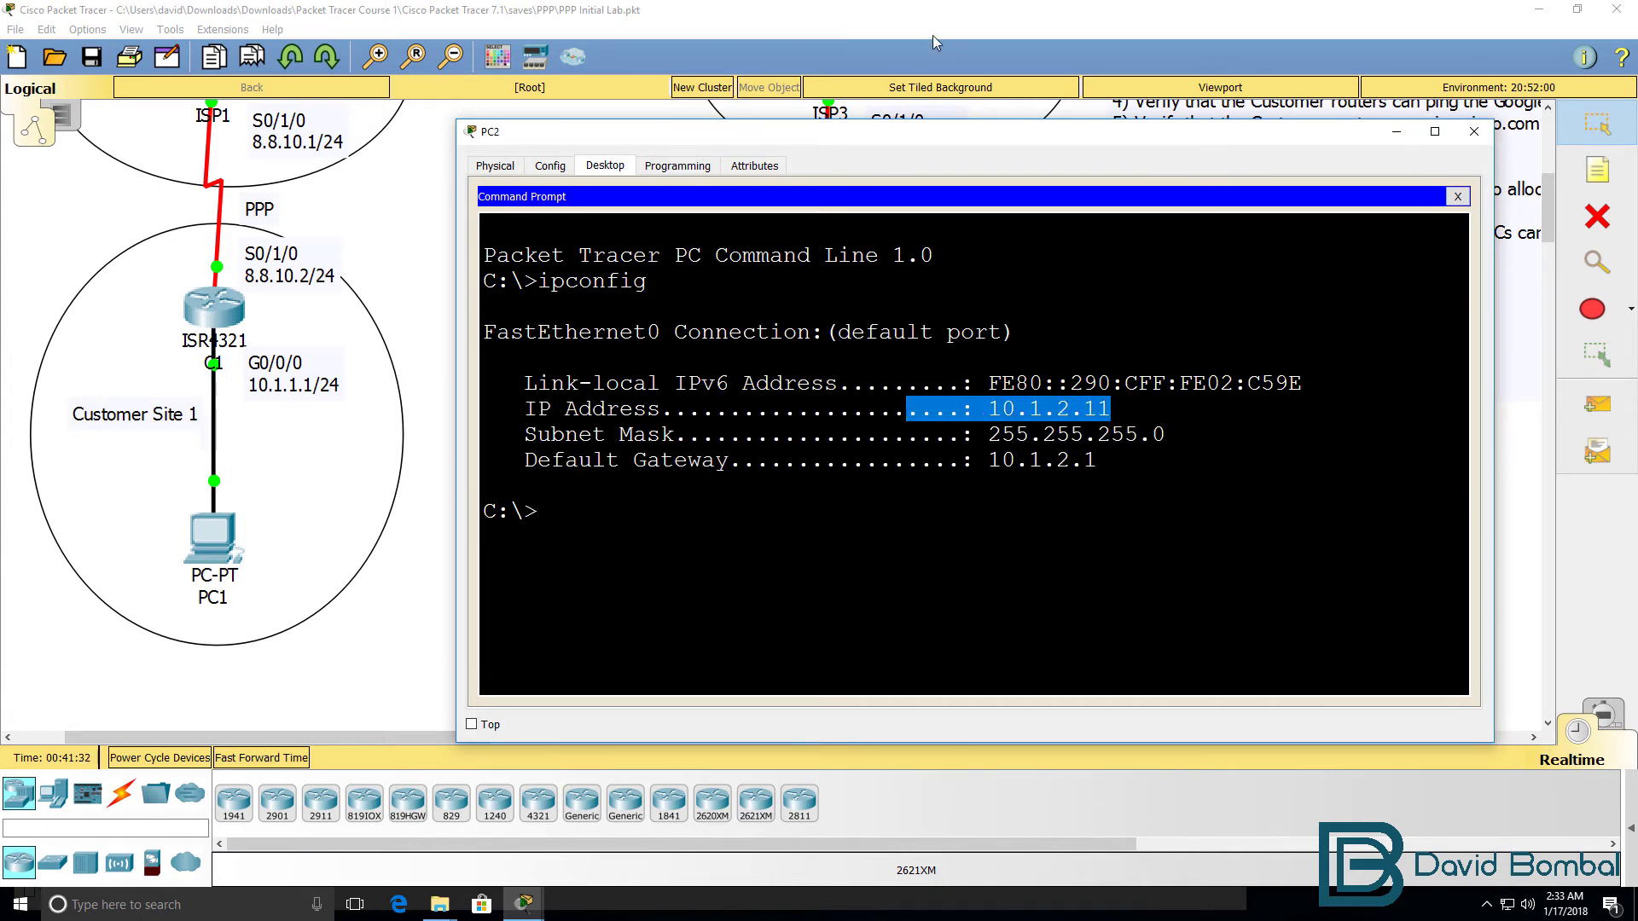
pyautogui.moveTo(933, 133); pyautogui.dragTo(1151, 292)
# On C2, show DHCP bindings listing 10.1.2.11 and review the running config's excluded range
pyautogui.moveTo(524, 902)
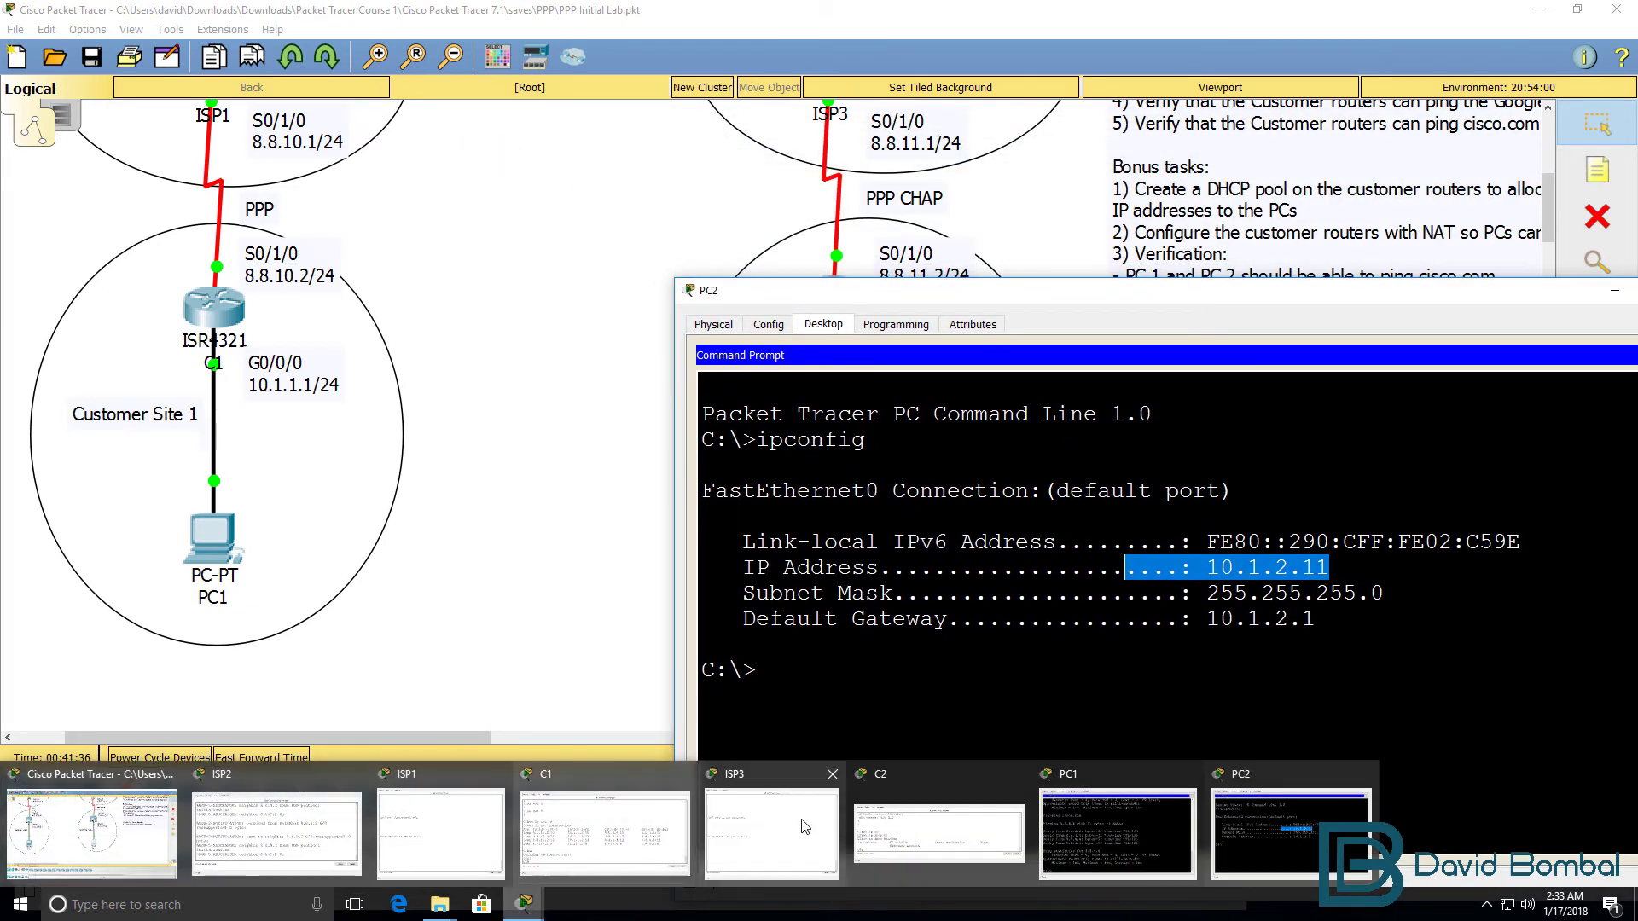
pyautogui.click(939, 832)
pyautogui.press('Up')
pyautogui.press('Return')
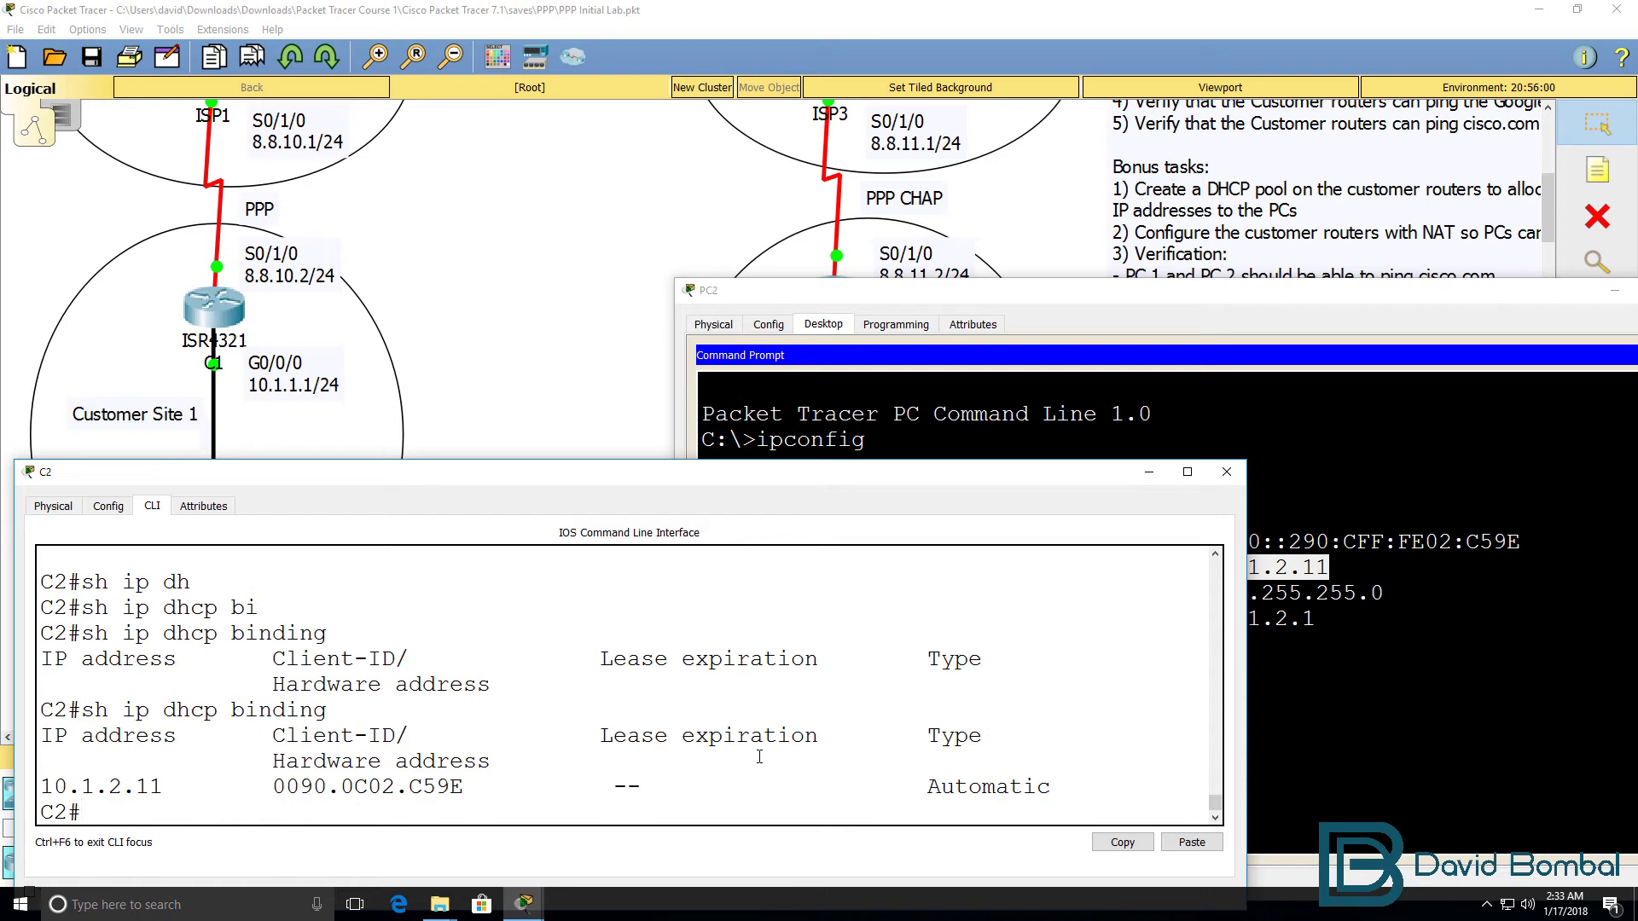
pyautogui.moveTo(164, 786); pyautogui.dragTo(35, 783)
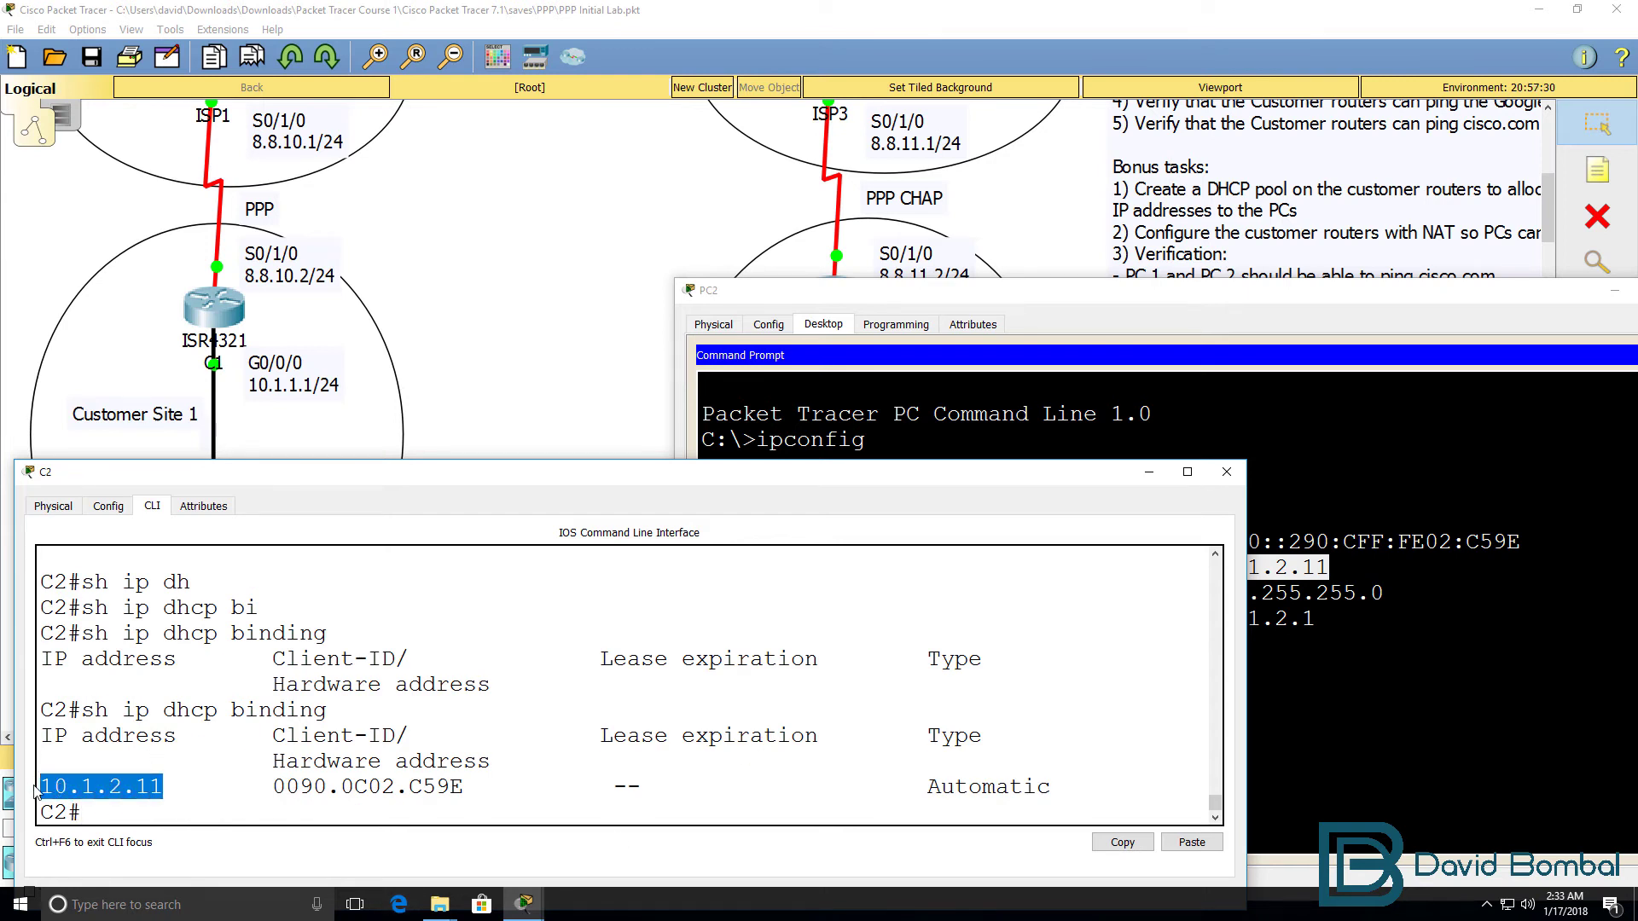
pyautogui.write('sh run')
pyautogui.press('Return')
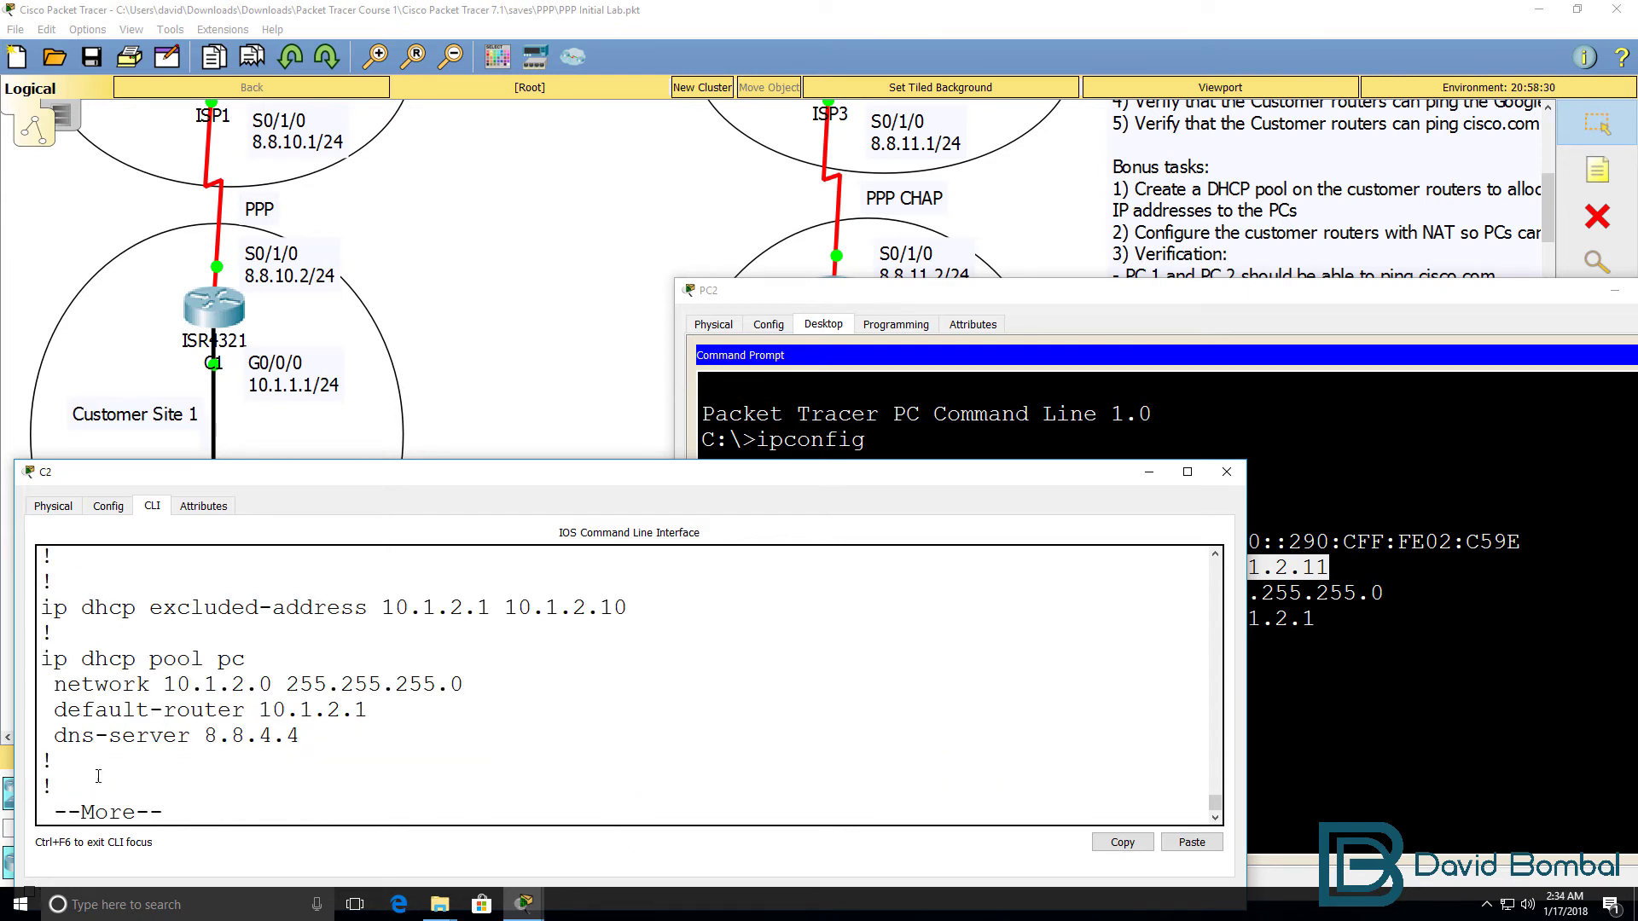
pyautogui.moveTo(629, 608); pyautogui.dragTo(380, 608)
# In C2's global configuration, make serial 0/1/0 the NAT outside interface
pyautogui.press('q')
pyautogui.press('Return')
pyautogui.write('conf t')
pyautogui.press('Return')
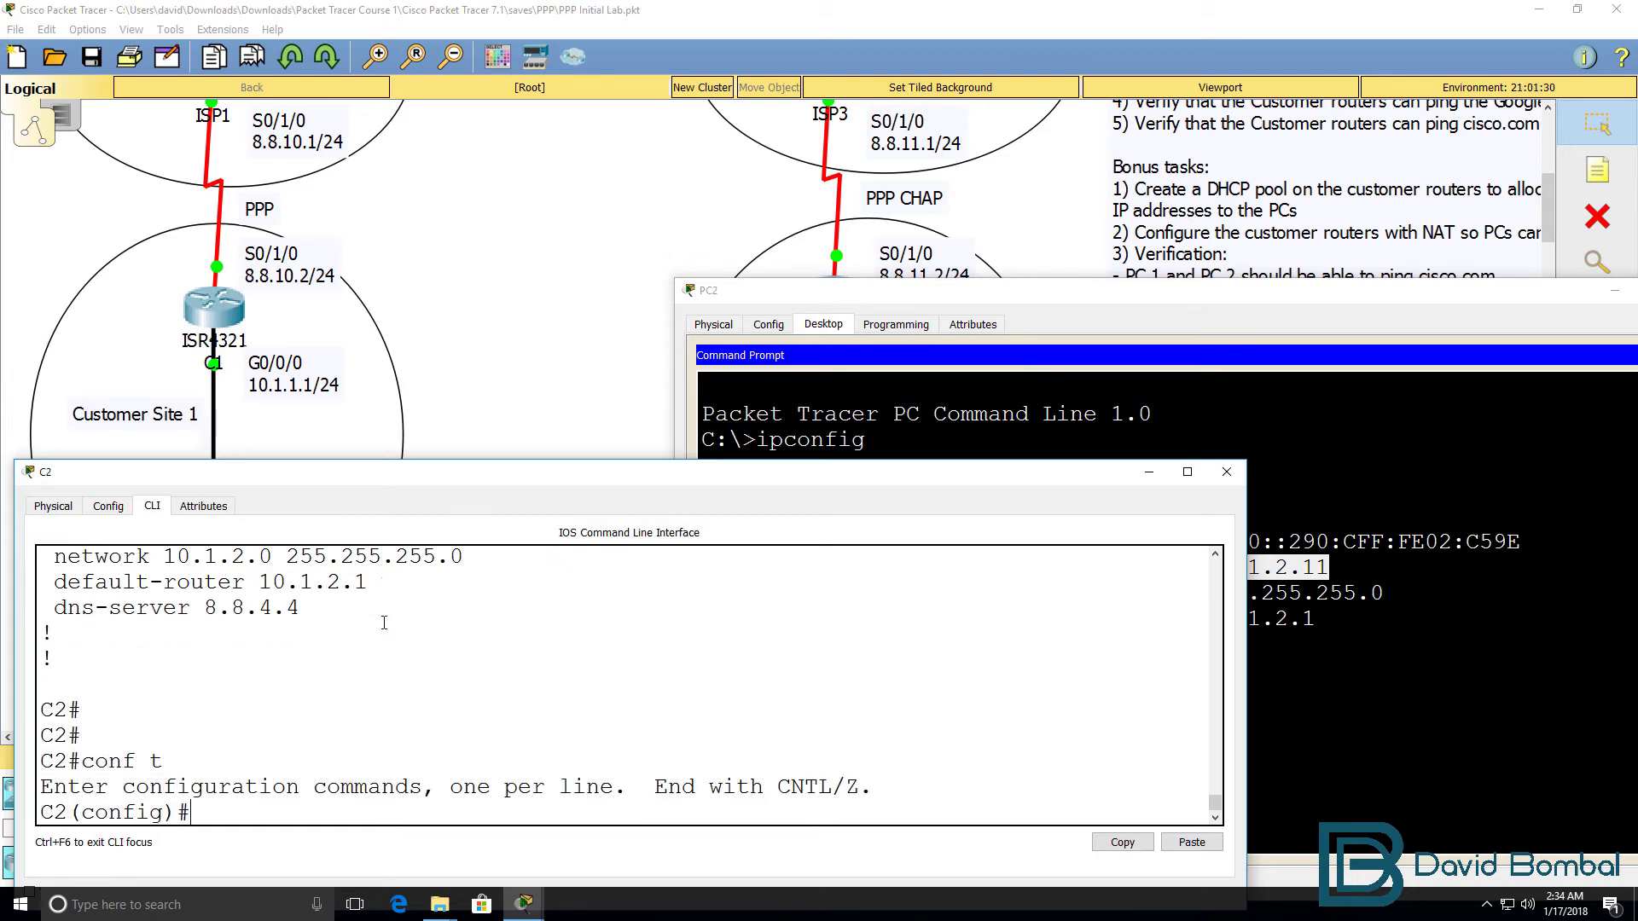
pyautogui.write('int')
pyautogui.click(687, 180)
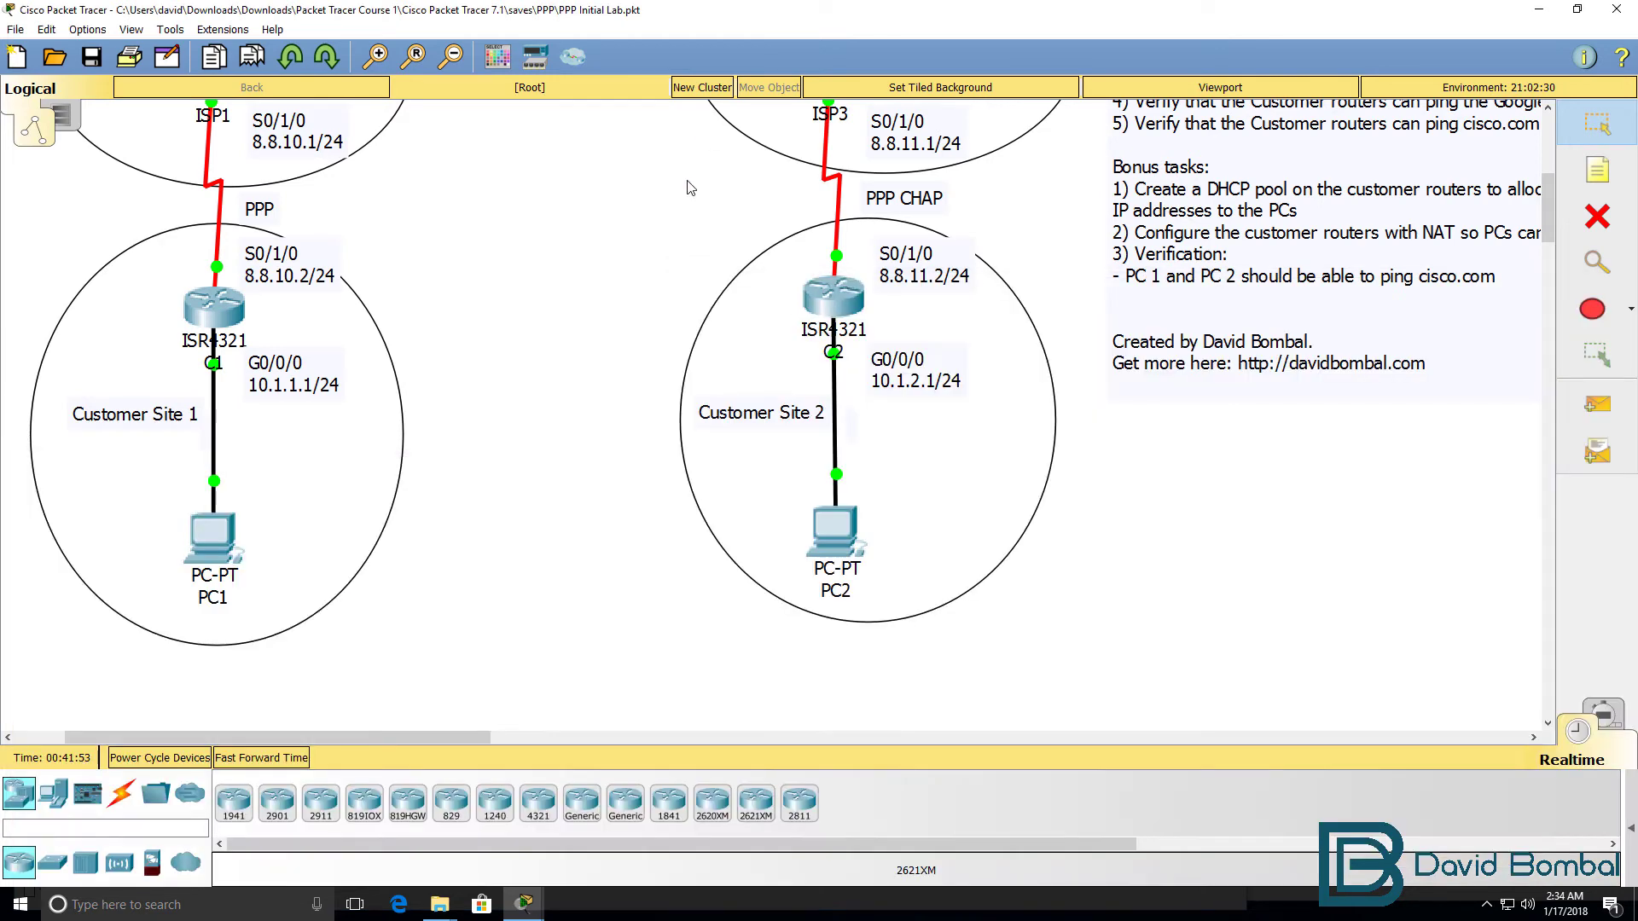
pyautogui.moveTo(527, 907)
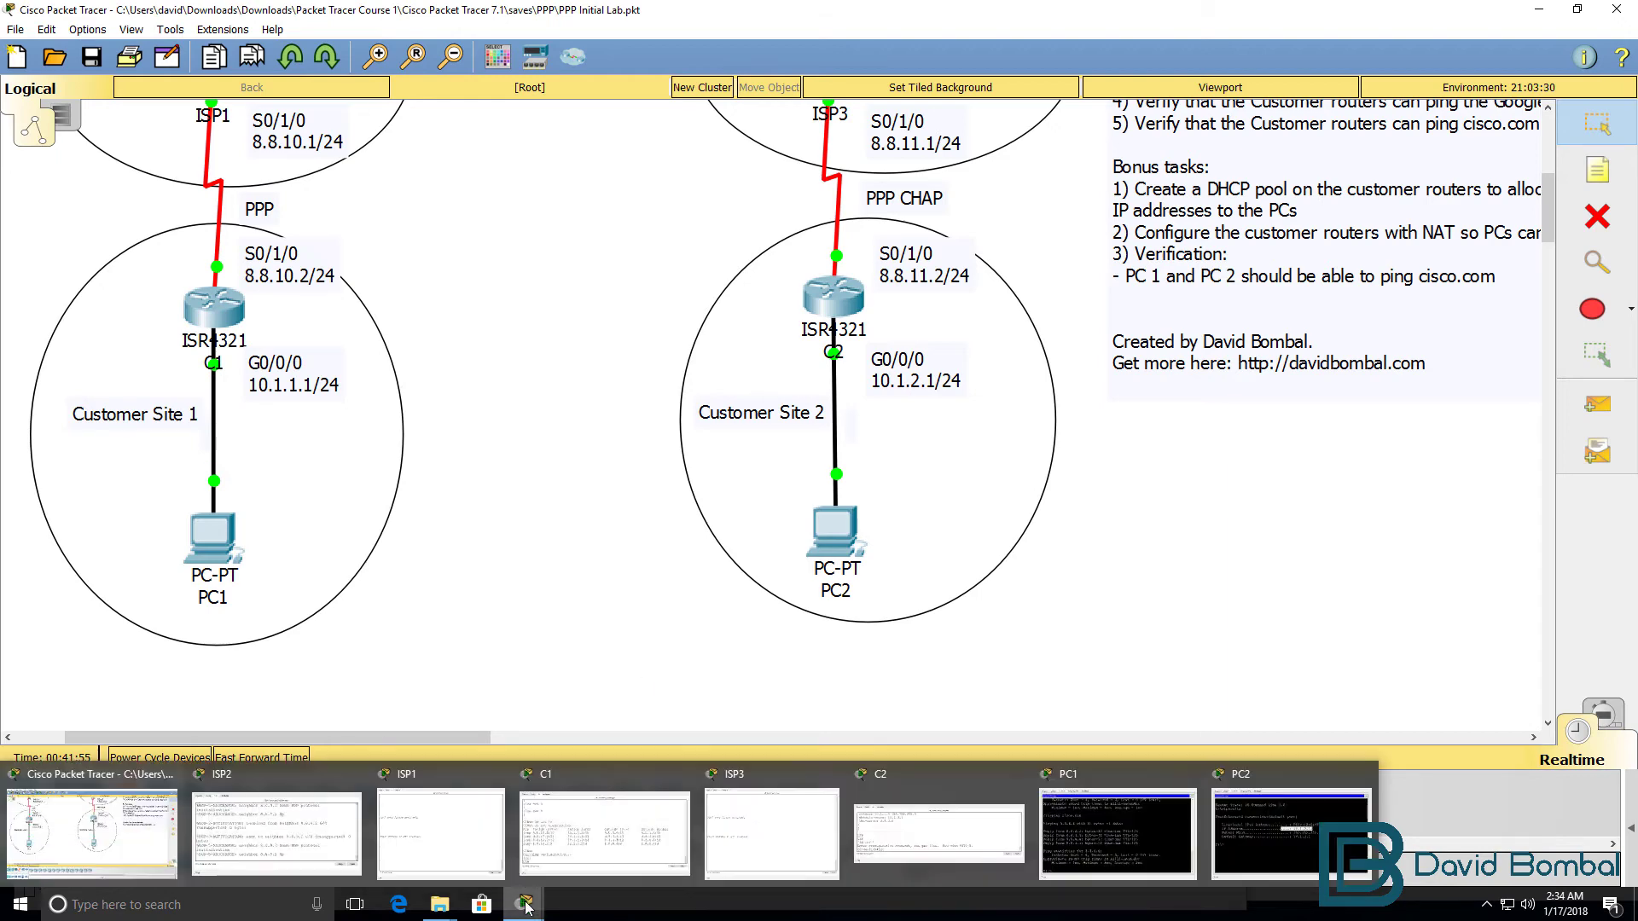
pyautogui.click(894, 847)
pyautogui.write('s0/1/0')
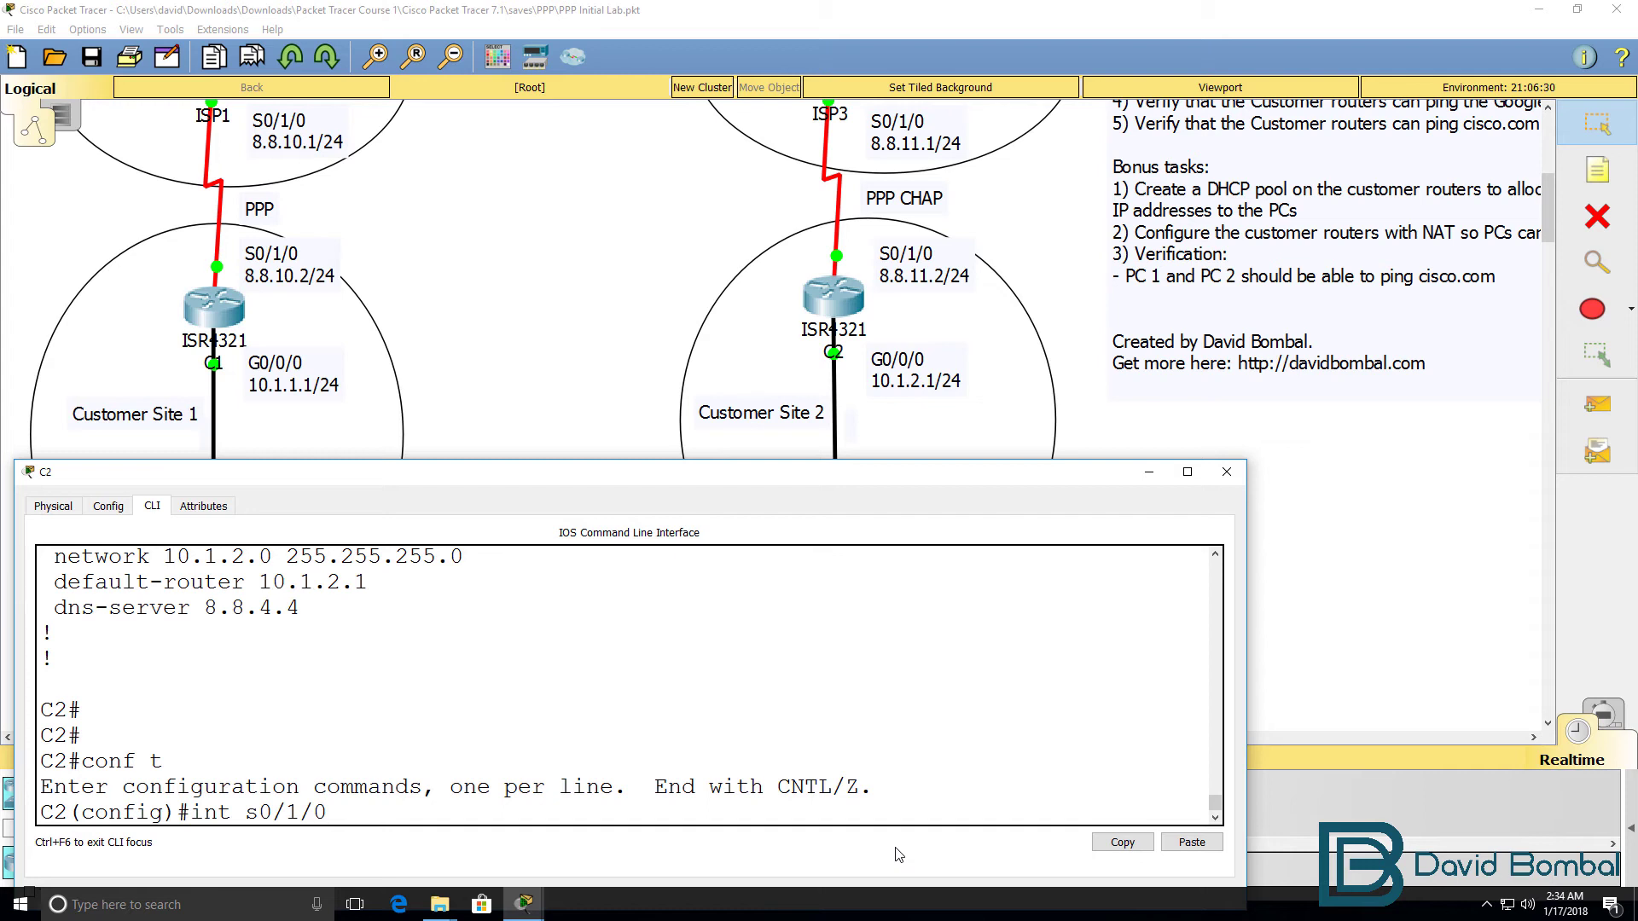
pyautogui.press('Return')
pyautogui.write('ip nat out')
pyautogui.press('Tab')
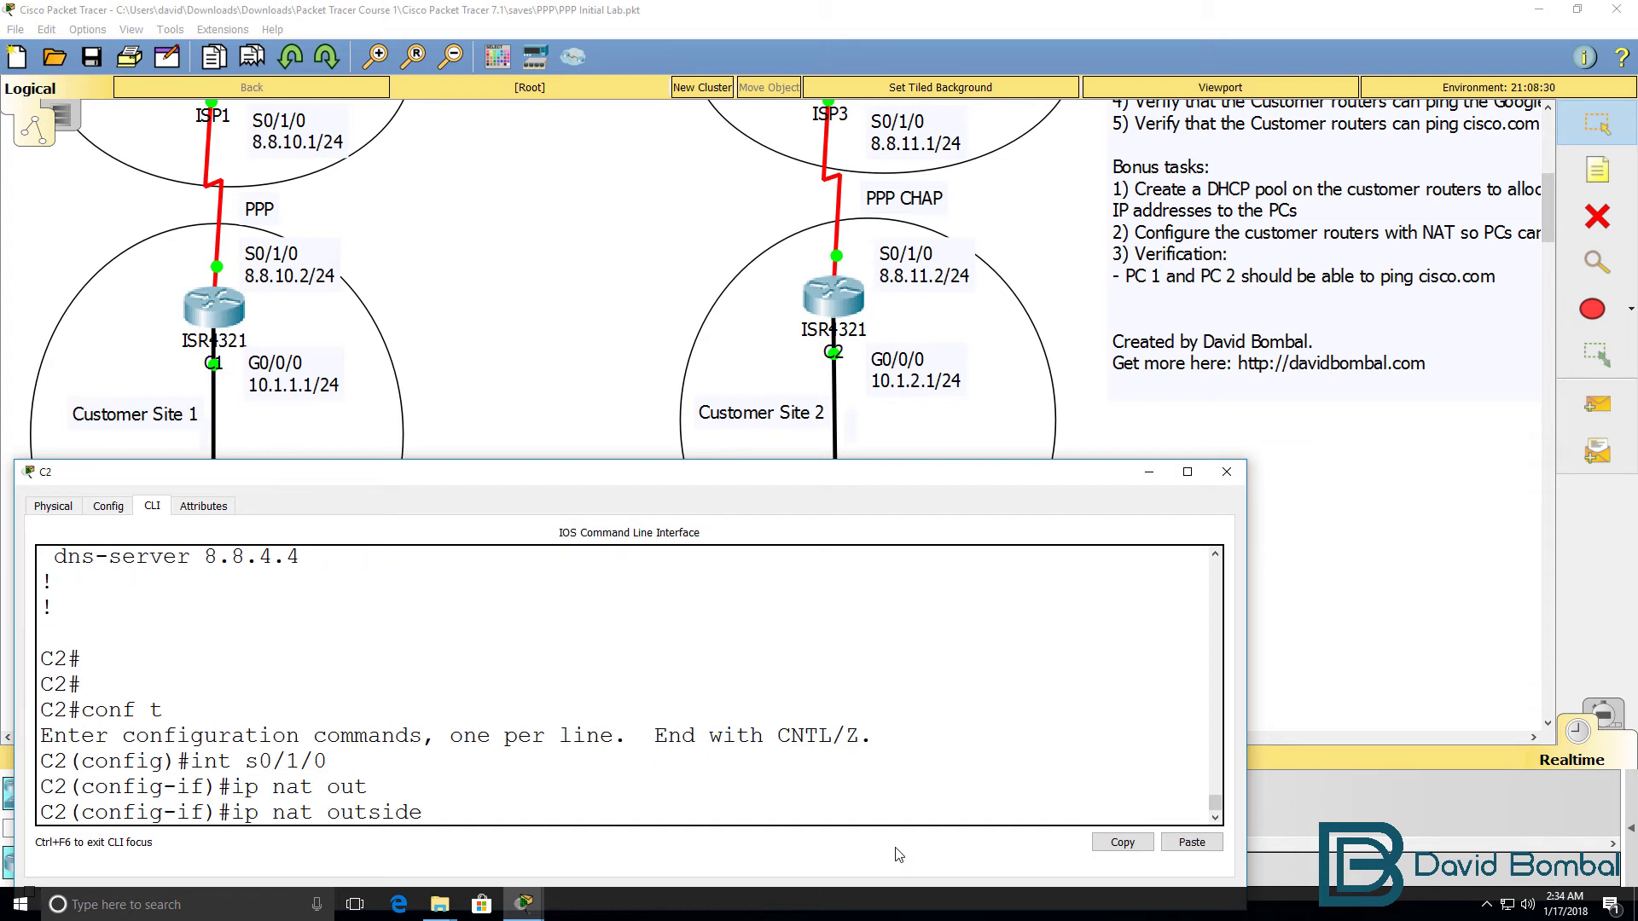
pyautogui.press('Return')
# Make G0/0/0 the NAT inside interface on C2
pyautogui.write('int g0/0/0')
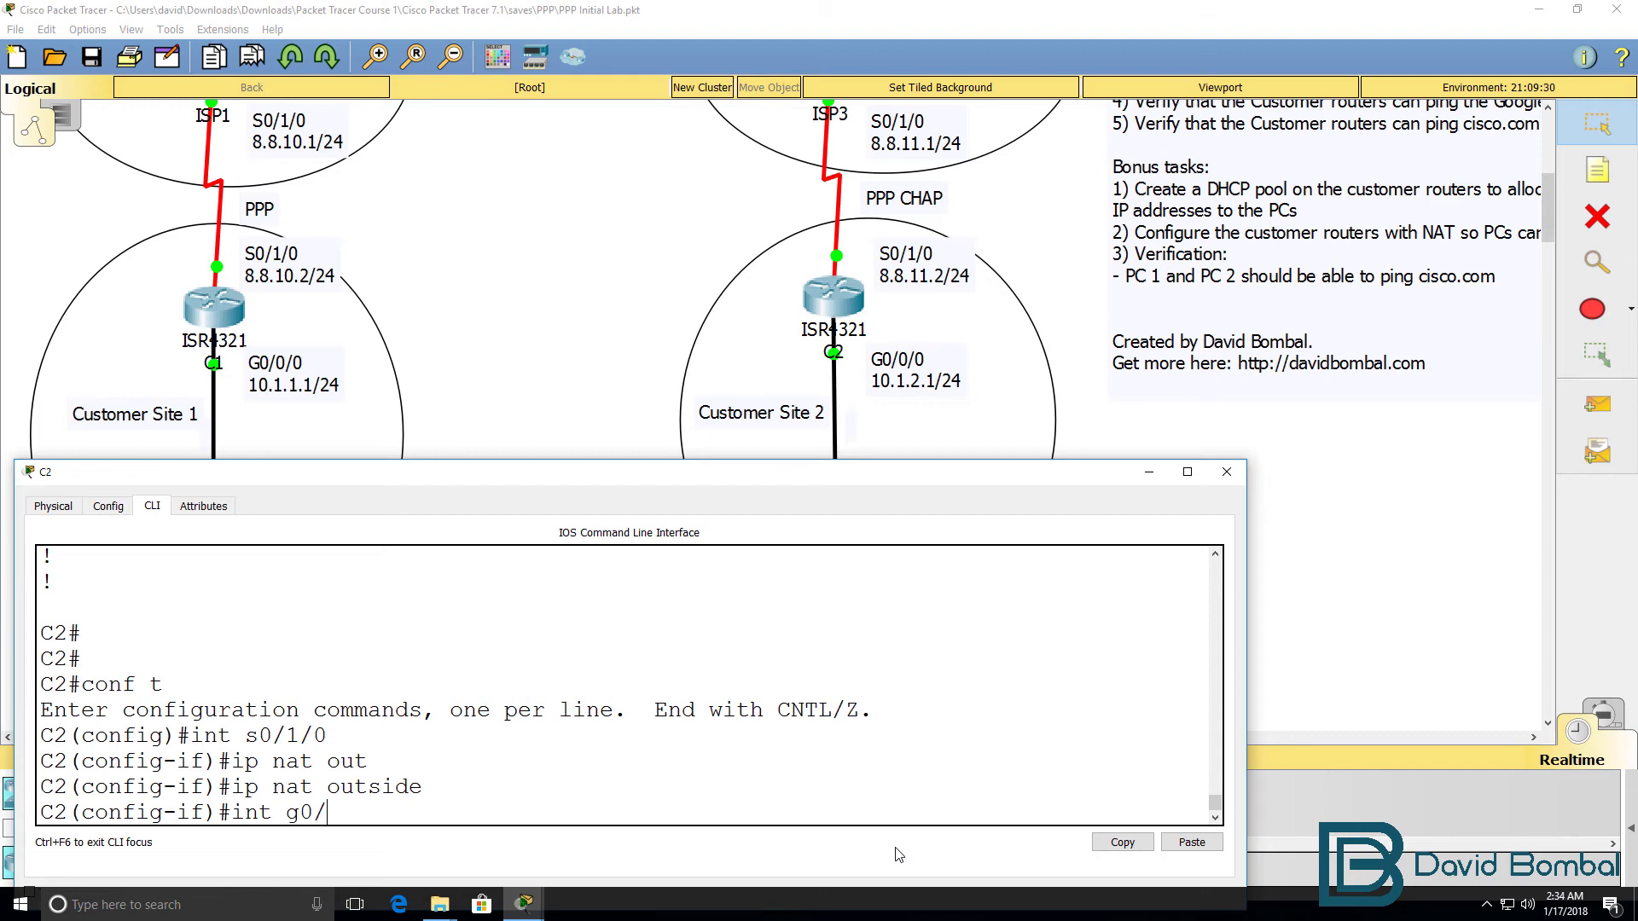
pyautogui.press('Return')
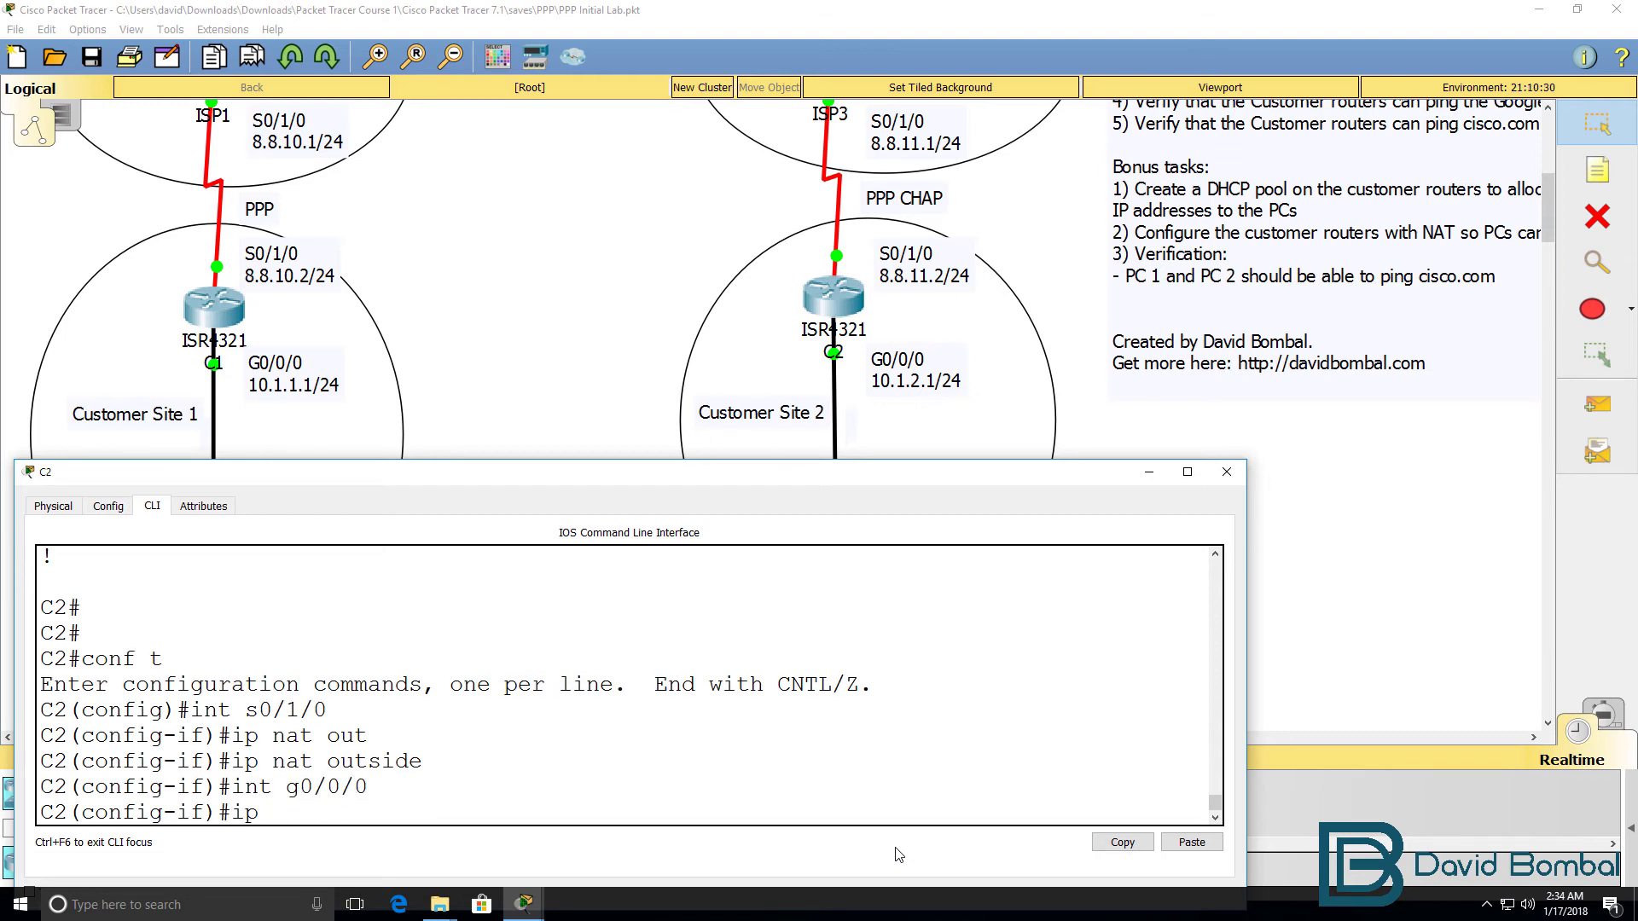
pyautogui.write('ip nat ins')
pyautogui.press('Tab')
pyautogui.press('Return')
pyautogui.write('exit')
pyautogui.press('Return')
# Add 'ip nat inside source list 1 interface serial0/1/0 overload' on C2
pyautogui.write('ip acce')
pyautogui.press('BackSpace')
pyautogui.press('BackSpace')
pyautogui.press('BackSpace')
pyautogui.press('BackSpace')
pyautogui.write('nat in')
pyautogui.press('Tab')
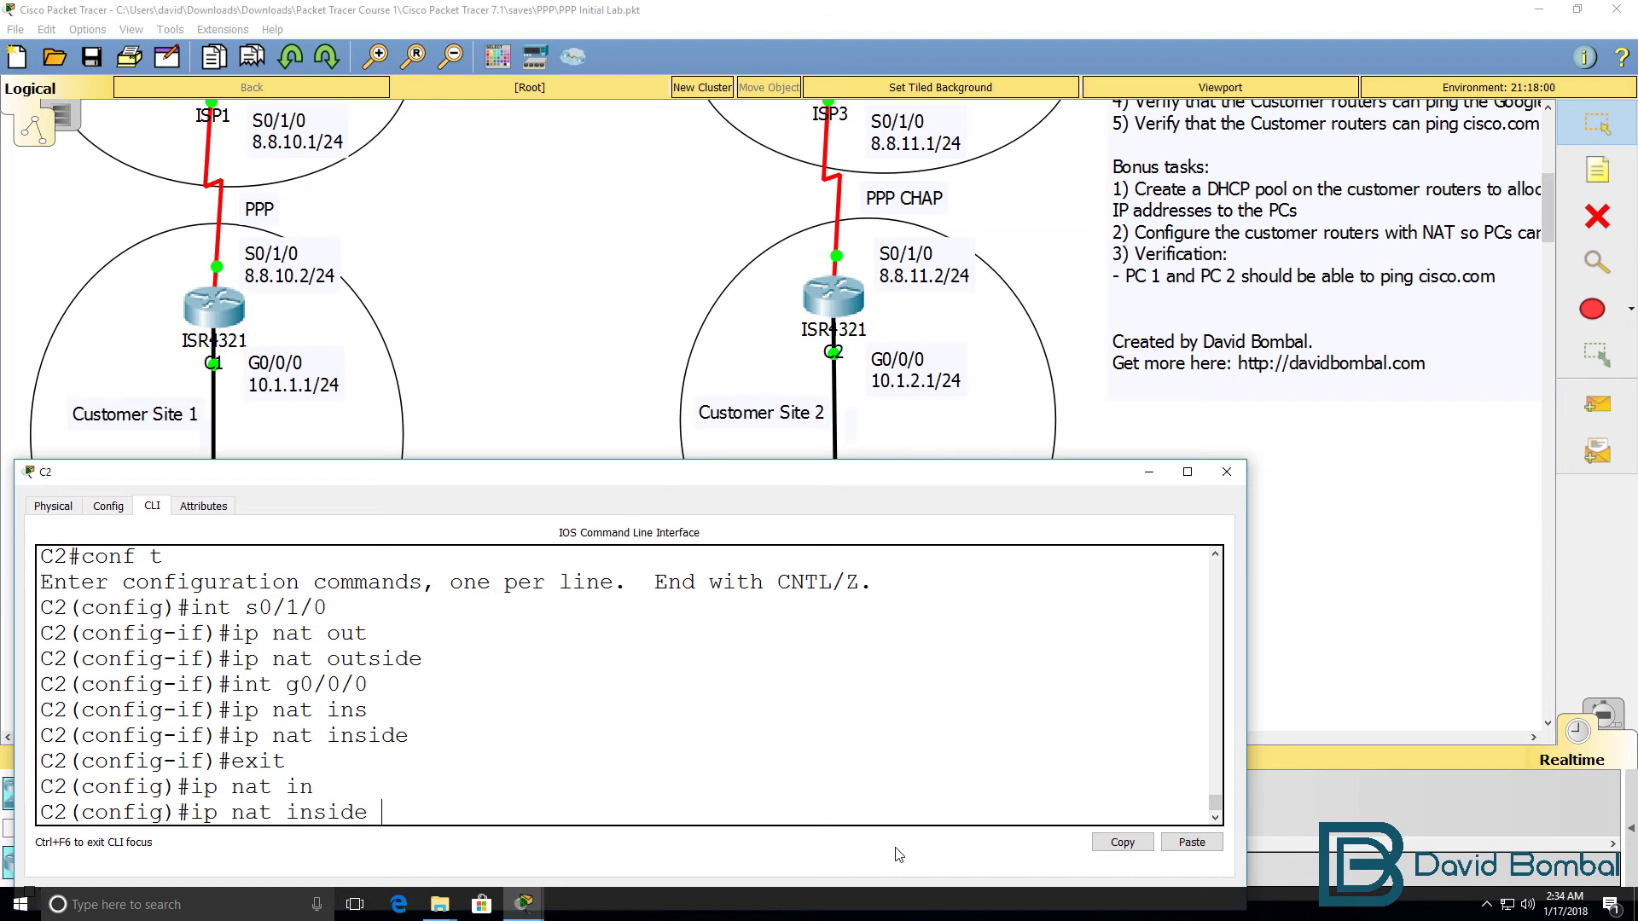
pyautogui.write('?sou')
pyautogui.press('Tab')
pyautogui.write('?li')
pyautogui.press('Tab')
pyautogui.write('?1 ?')
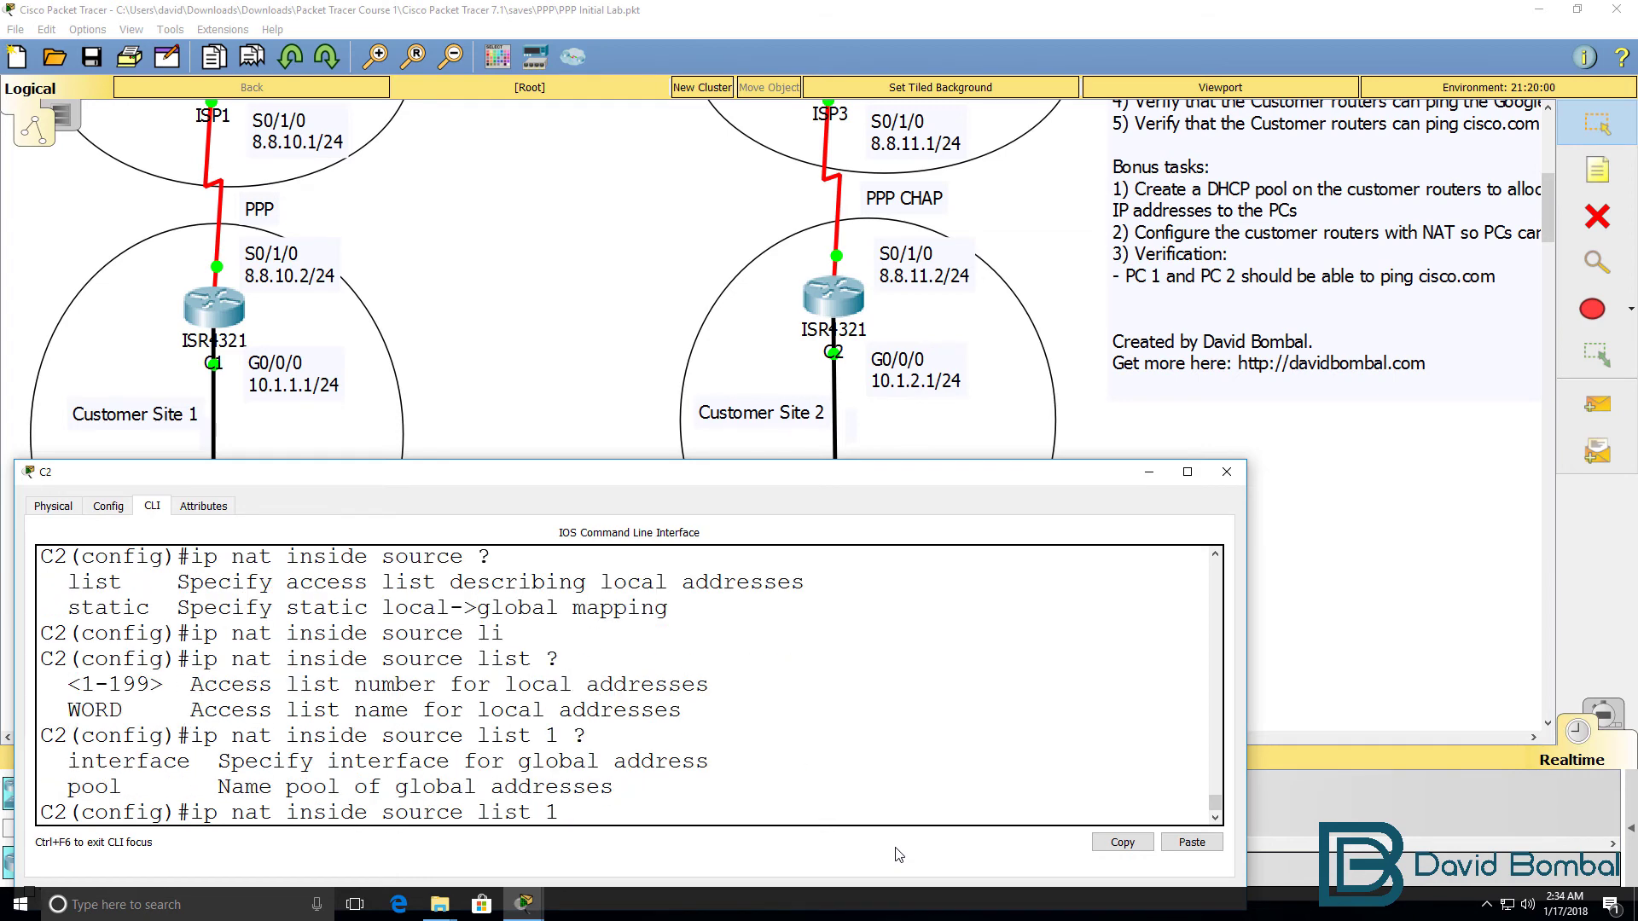
pyautogui.write('in')
pyautogui.press('Tab')
pyautogui.write('?ser')
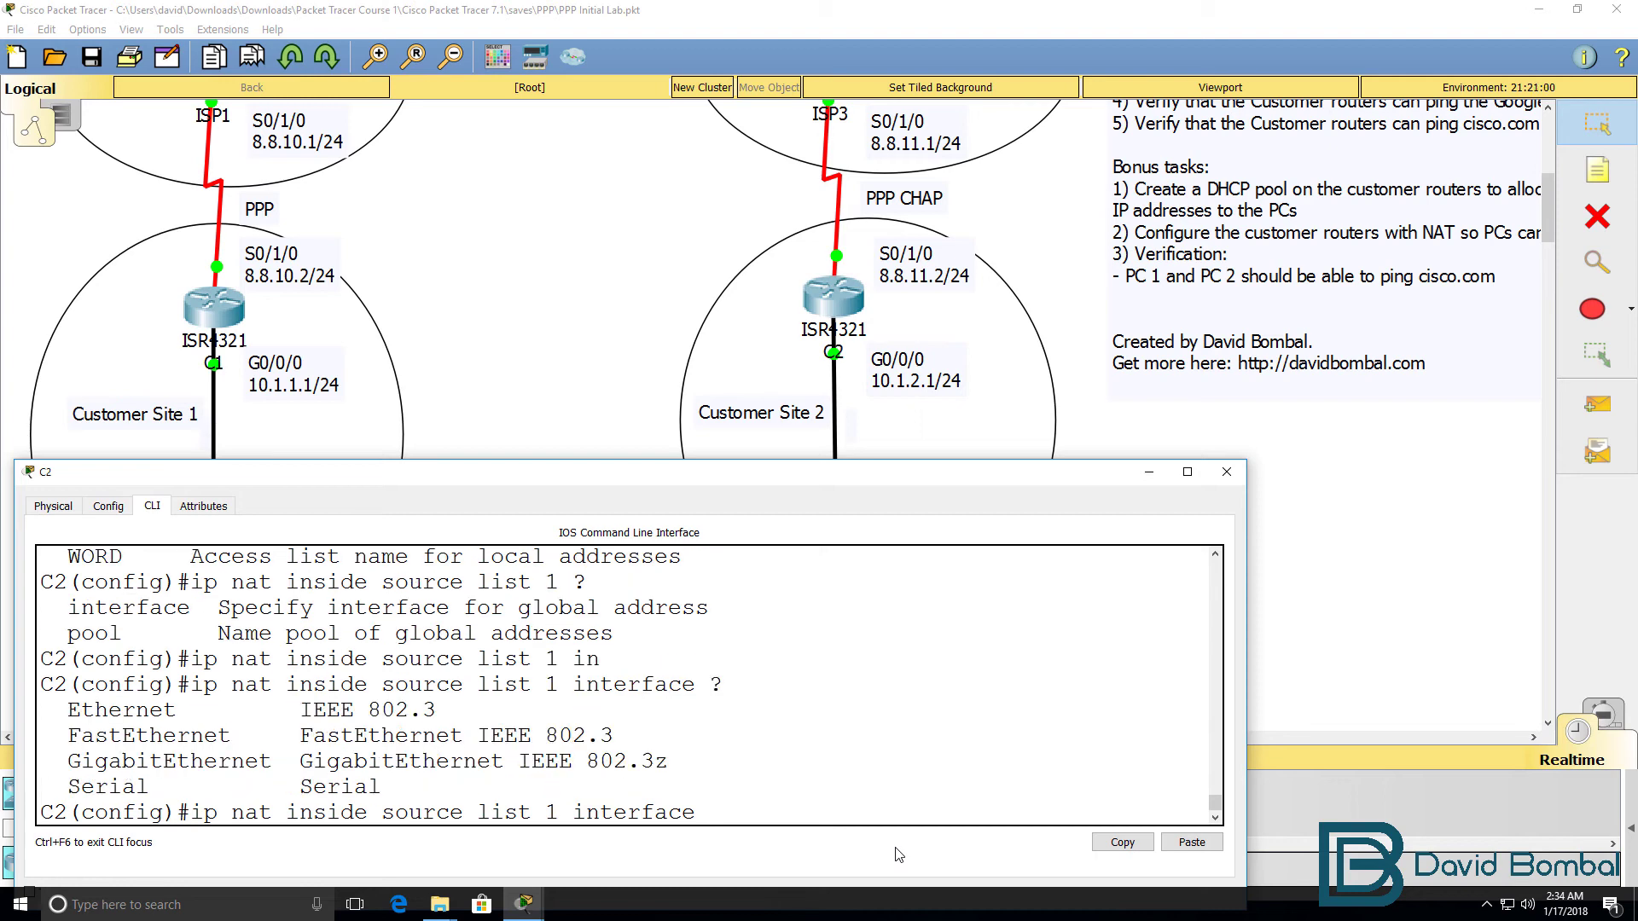
pyautogui.press('Tab')
pyautogui.write('?')
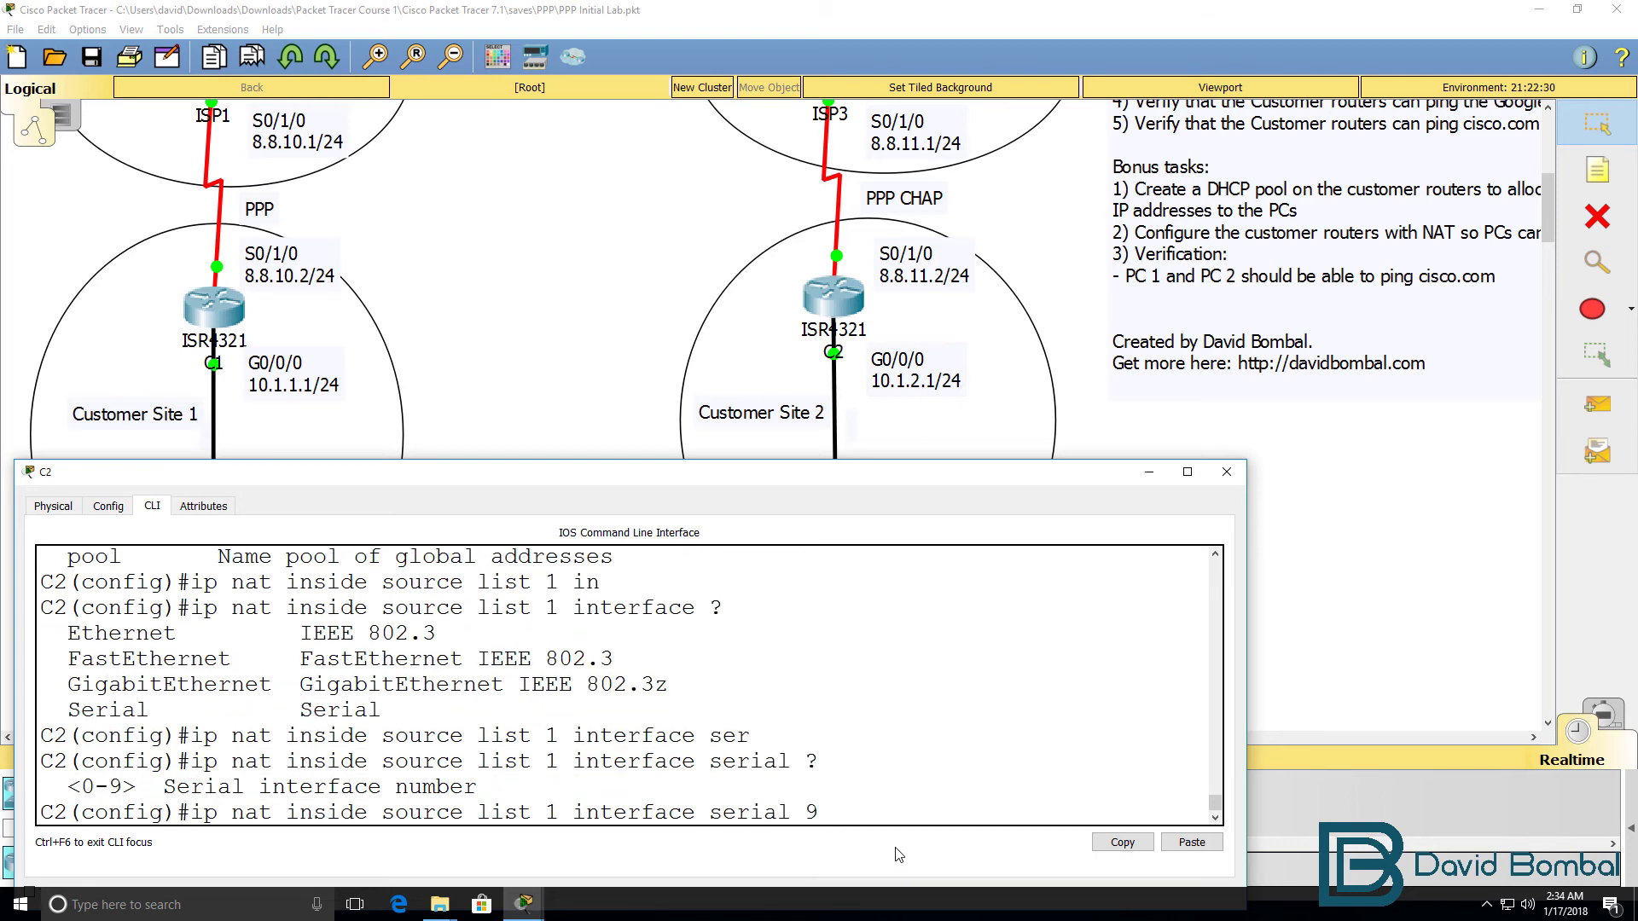
pyautogui.write('0/1/0 ?o')
pyautogui.press('Tab')
pyautogui.press('Return')
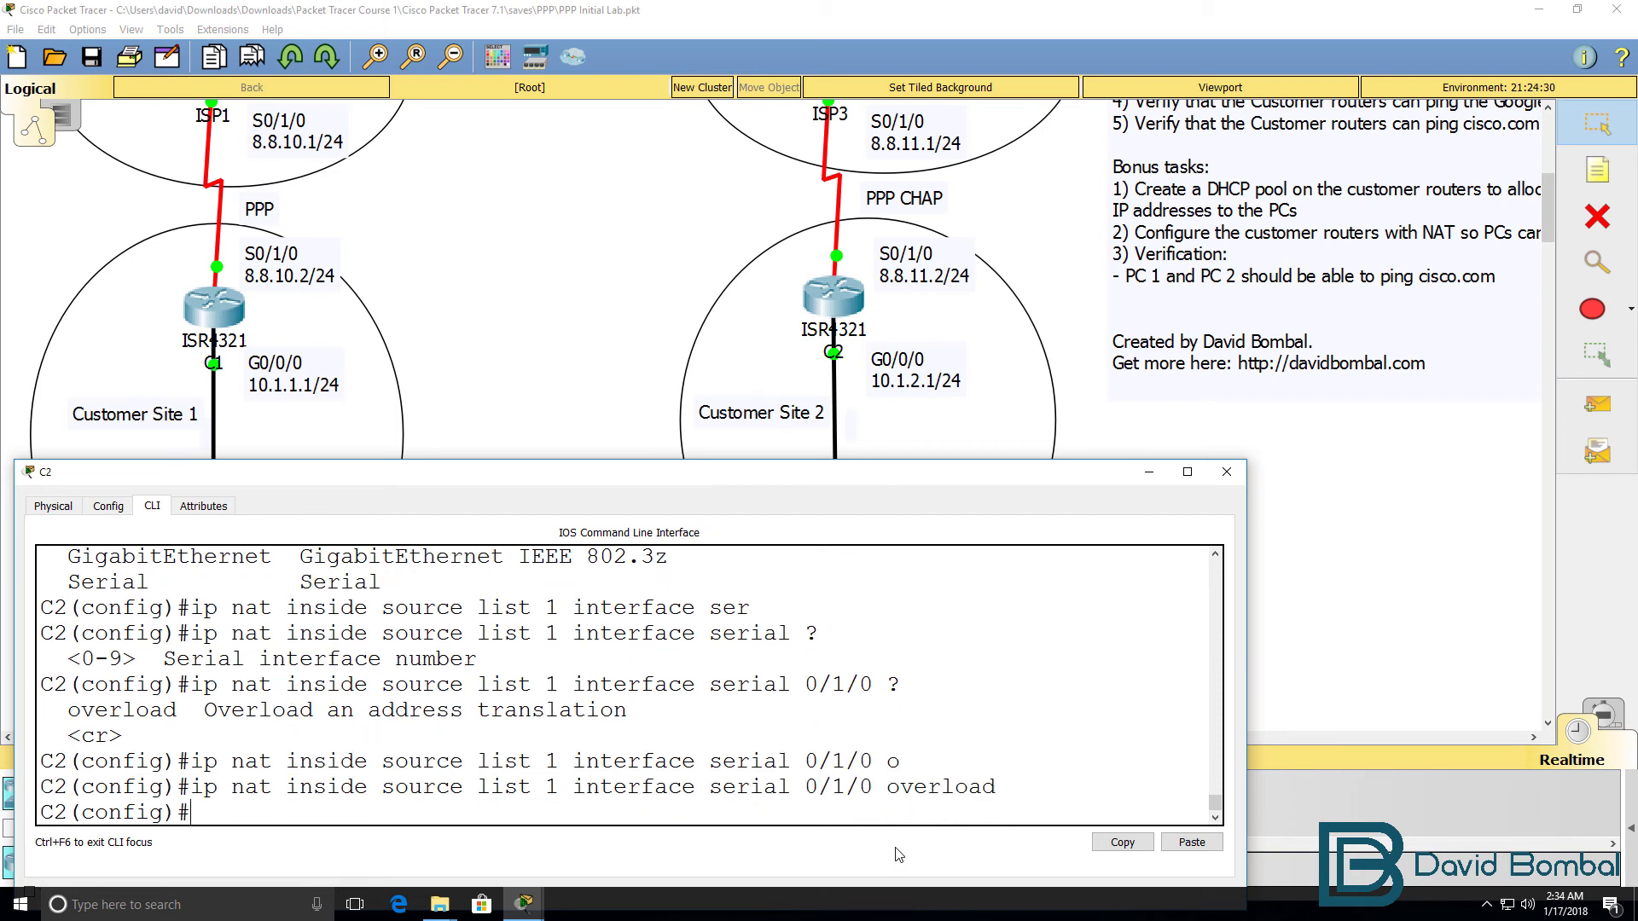
# Create access-list 1 permit any on C2 and leave configuration mode
pyautogui.write('acce')
pyautogui.press('Tab')
pyautogui.write('1 per')
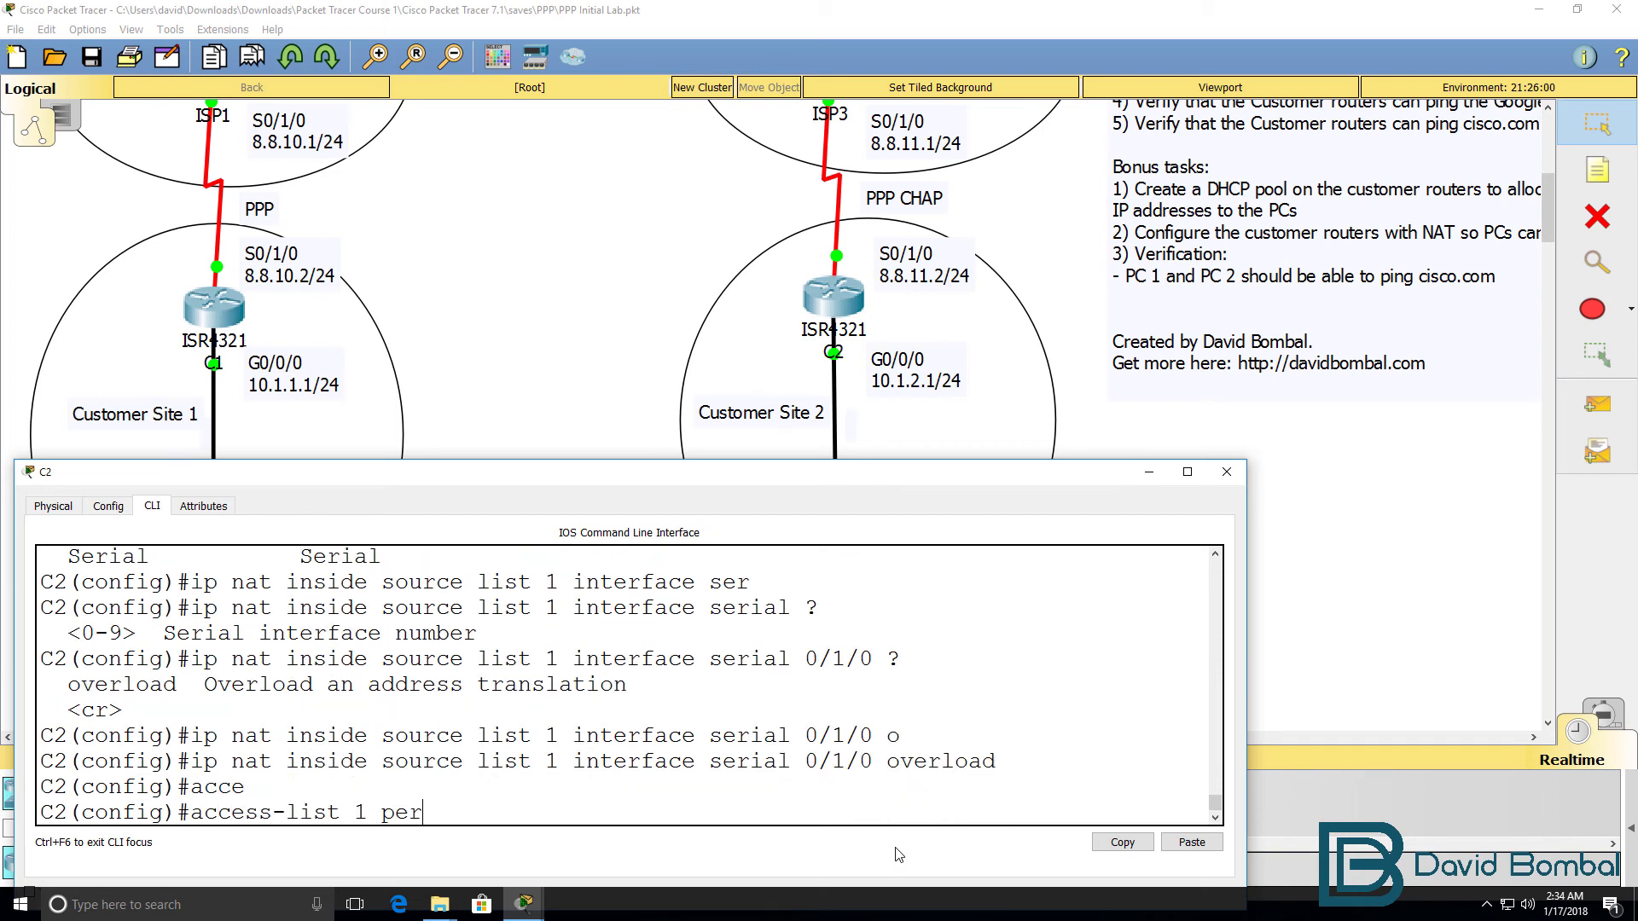
pyautogui.press('Tab')
pyautogui.write('any')
pyautogui.press('Return')
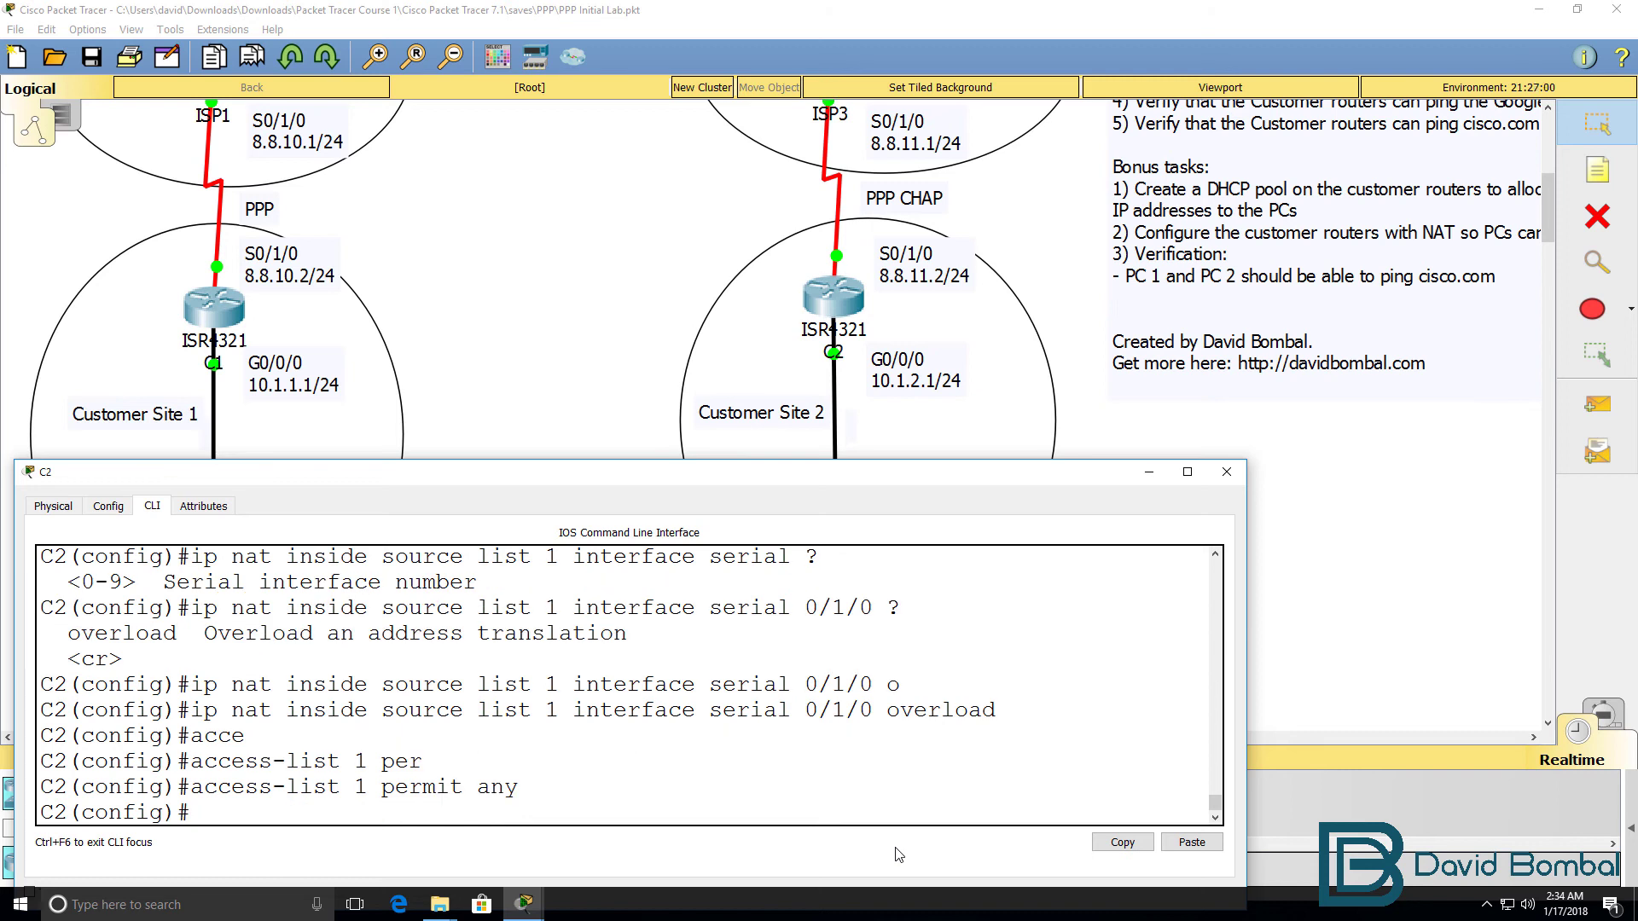
pyautogui.write('end')
pyautogui.press('Return')
pyautogui.press('Return')
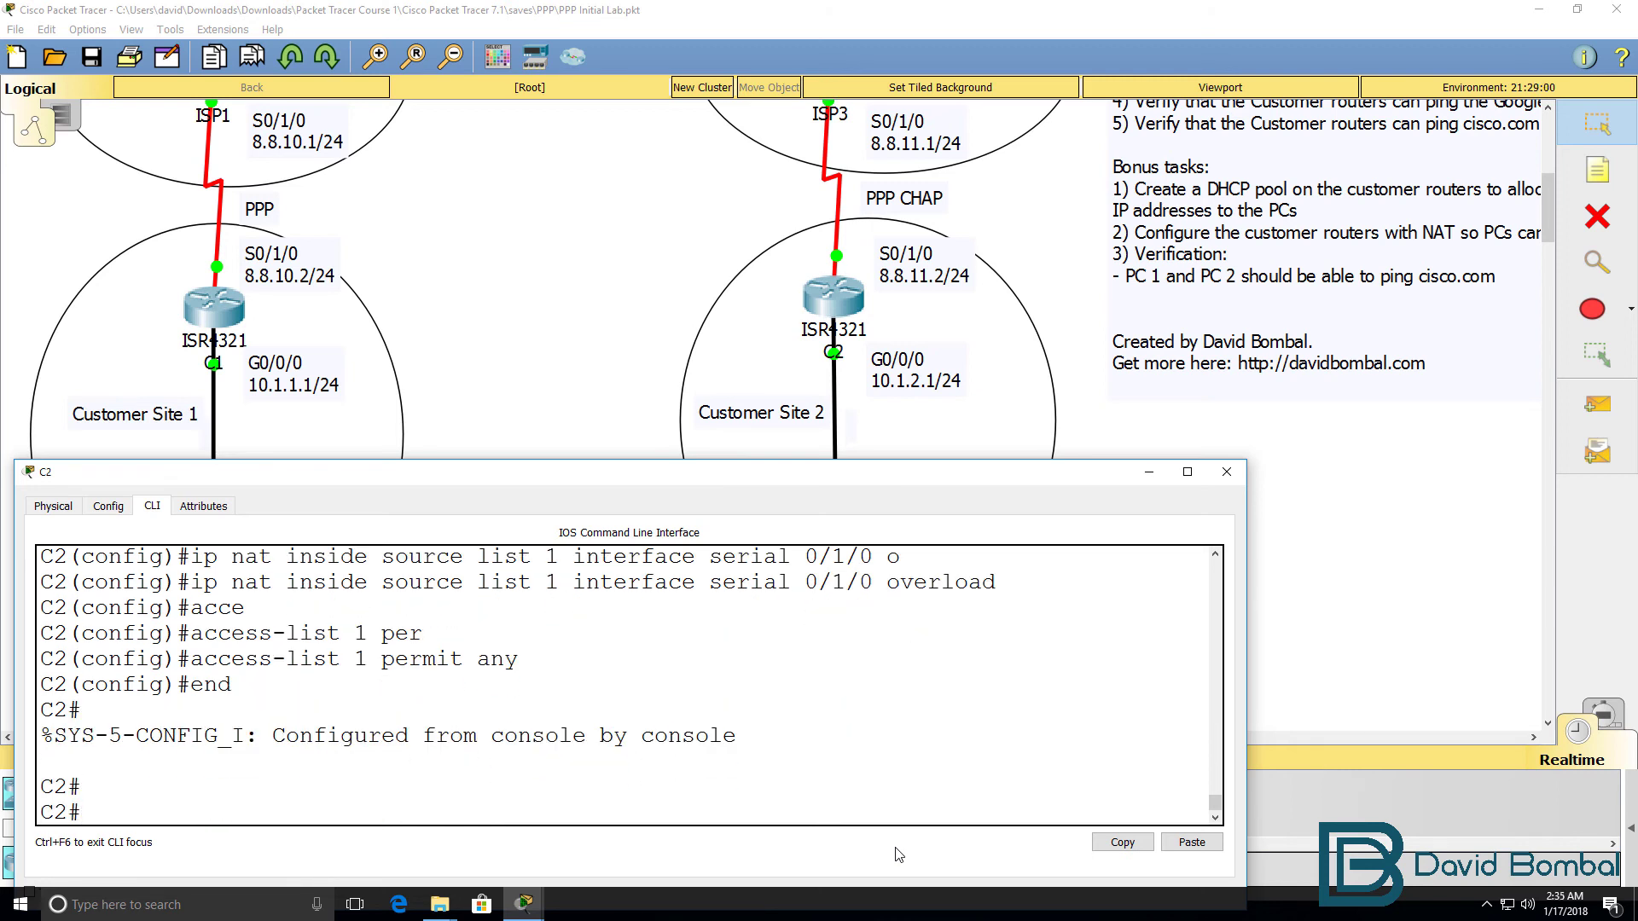
# From PC2, ping 8.8.4.4 and then cisco.com successfully
pyautogui.moveTo(523, 902)
pyautogui.click(1261, 806)
pyautogui.write('ping')
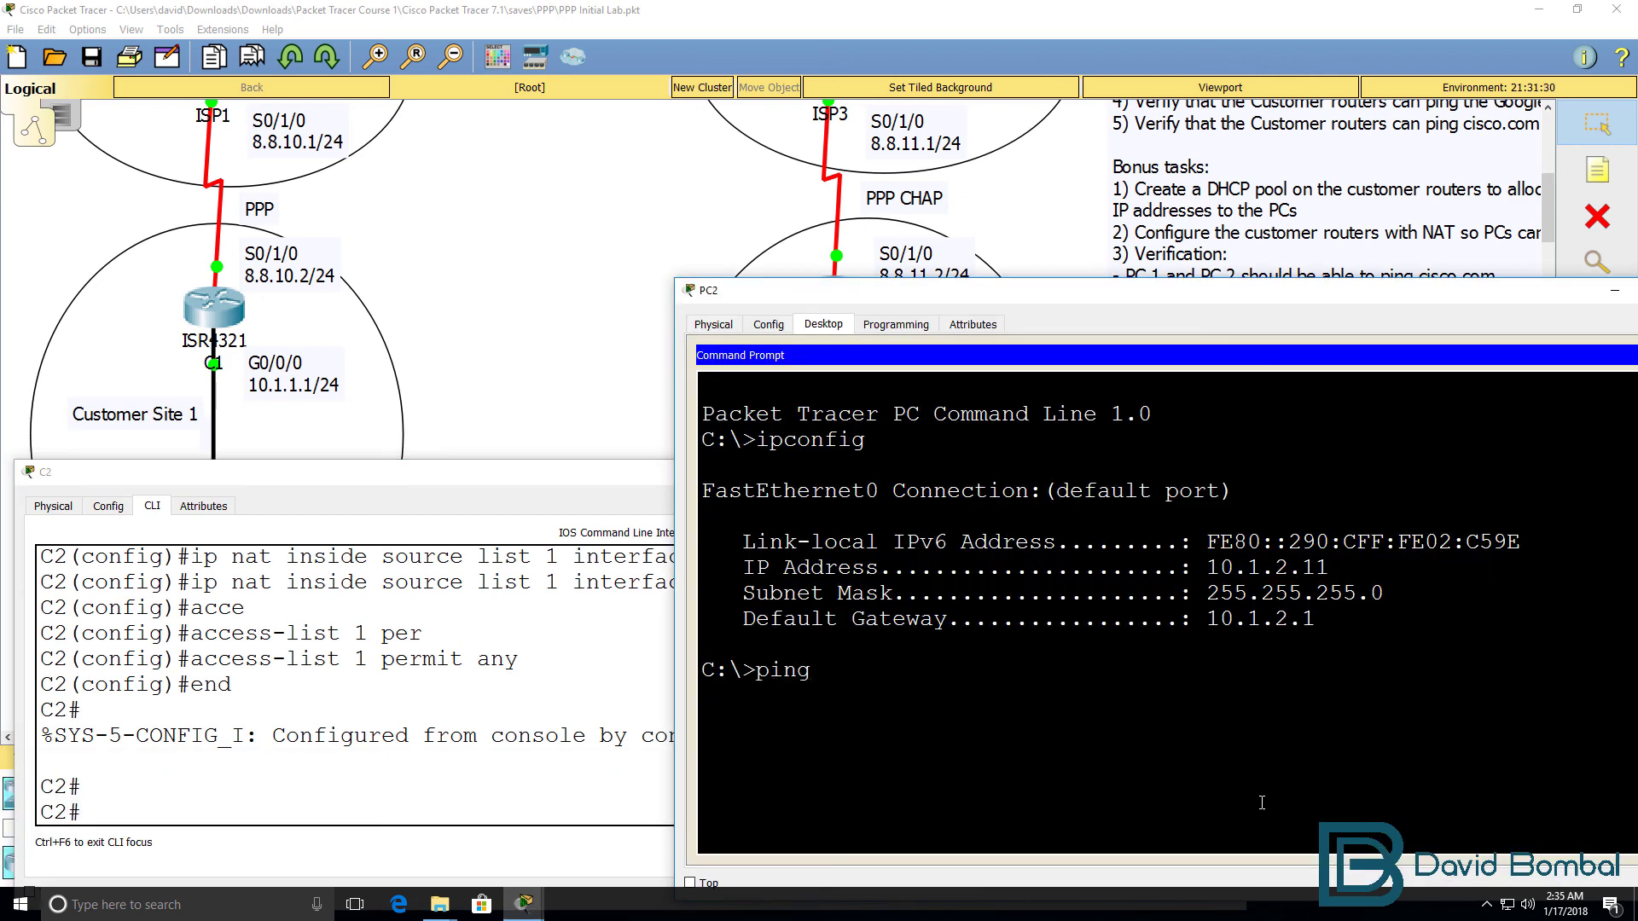
pyautogui.write(' 8.8.4.4')
pyautogui.press('Return')
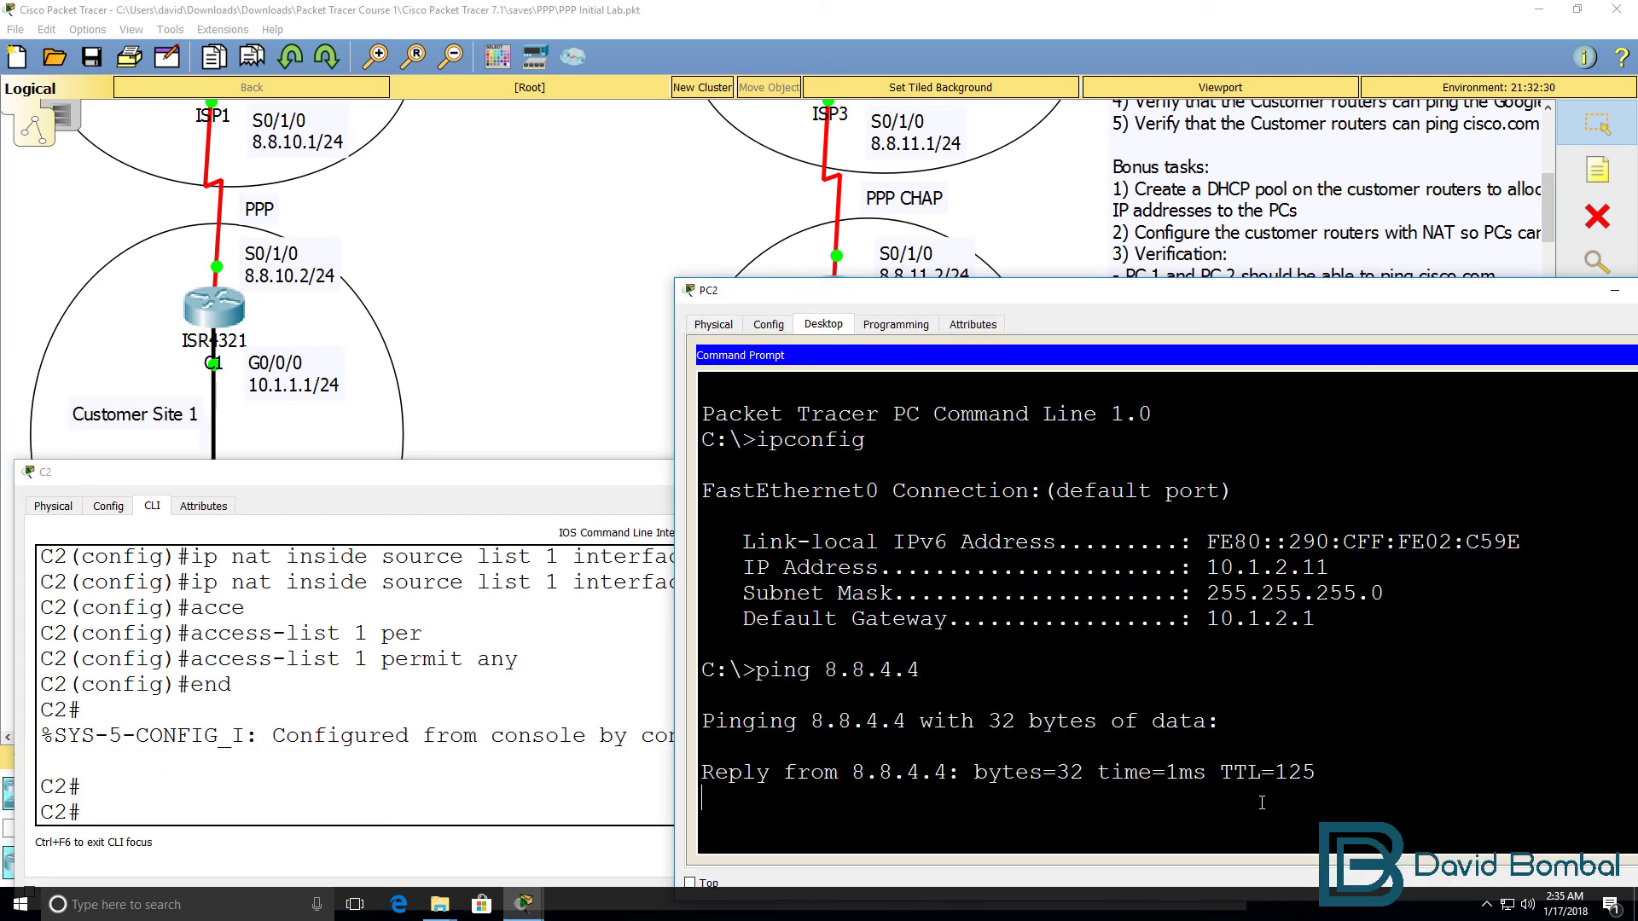
pyautogui.hotkey('ctrl', 'c')
pyautogui.write('ping ci')
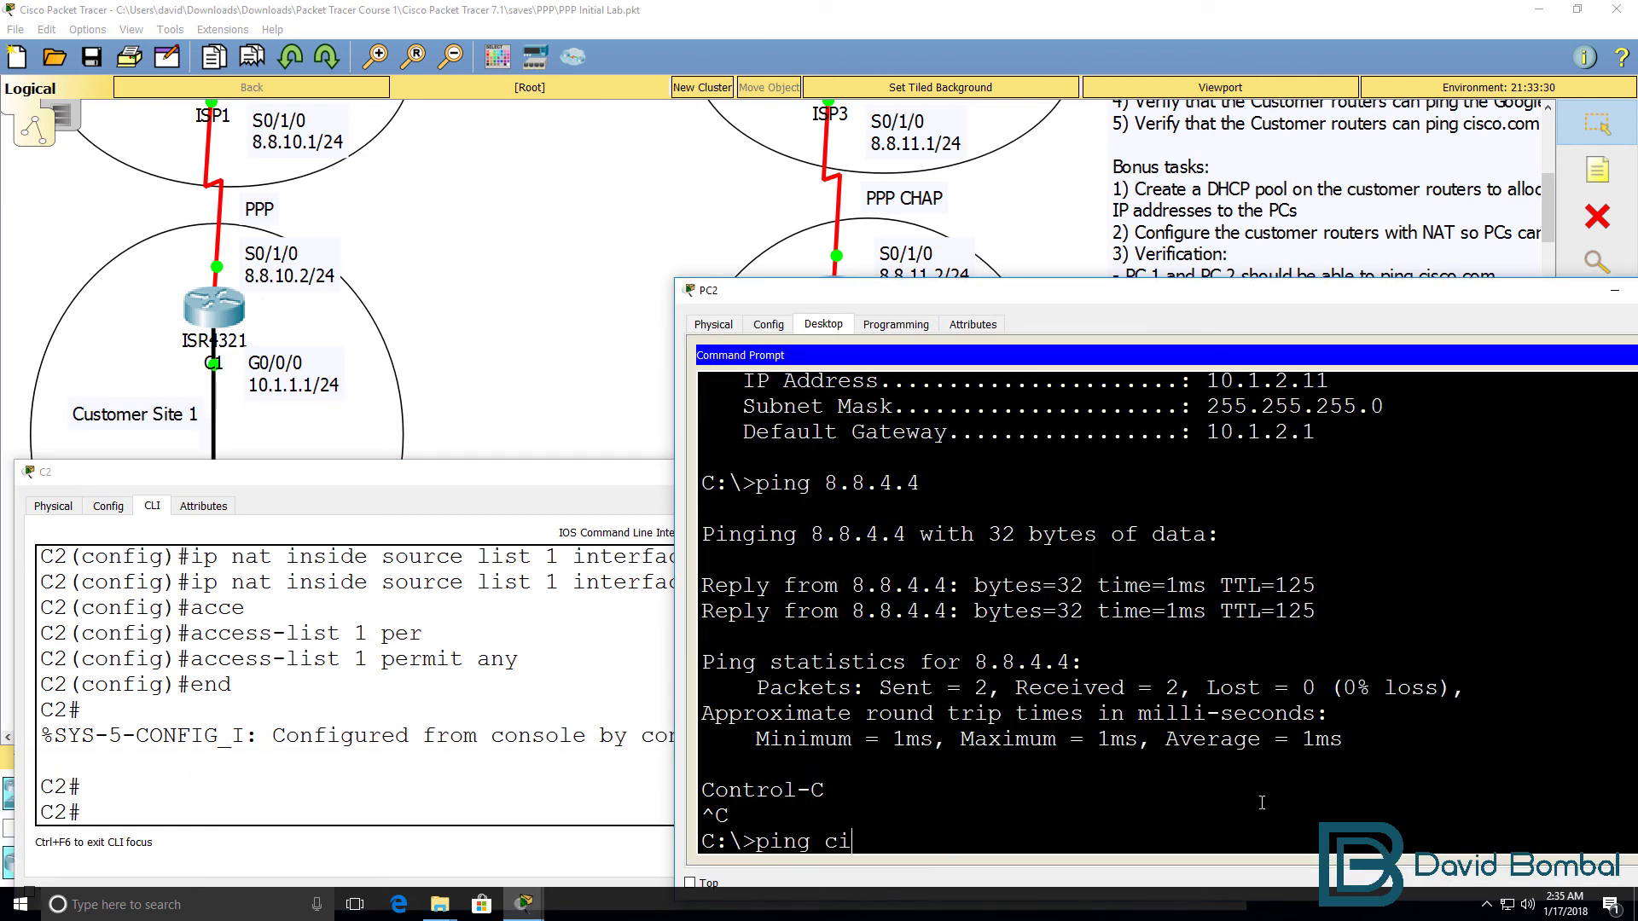
pyautogui.write('sco.com')
pyautogui.press('Return')
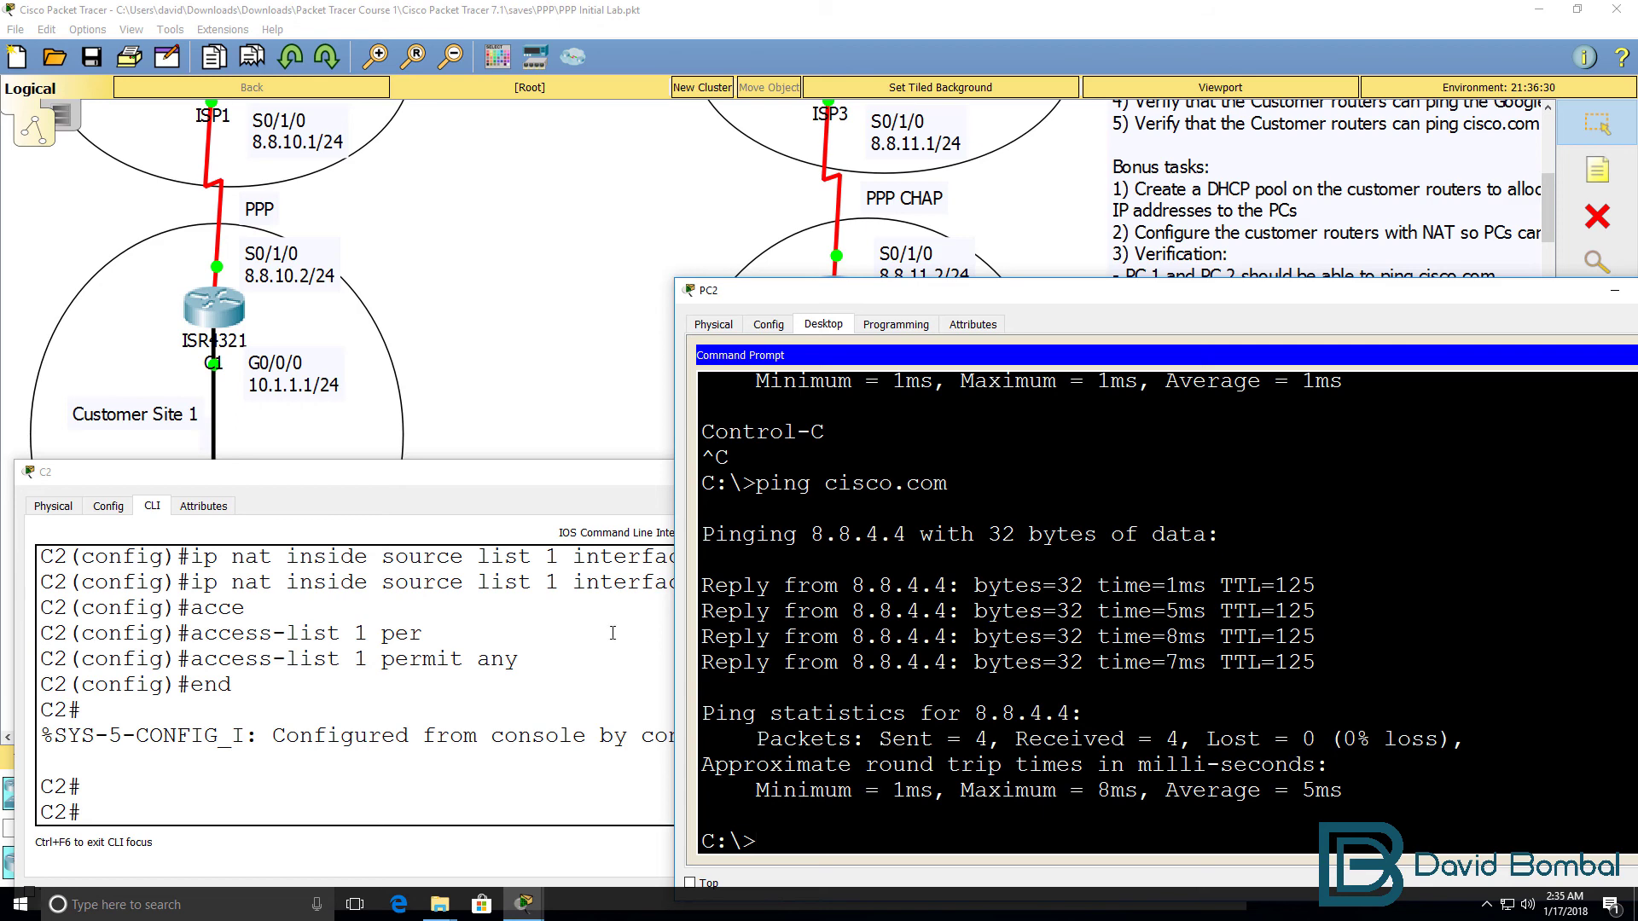
# Save C2's running configuration with wr
pyautogui.click(502, 667)
pyautogui.write('wr')
pyautogui.press('Return')
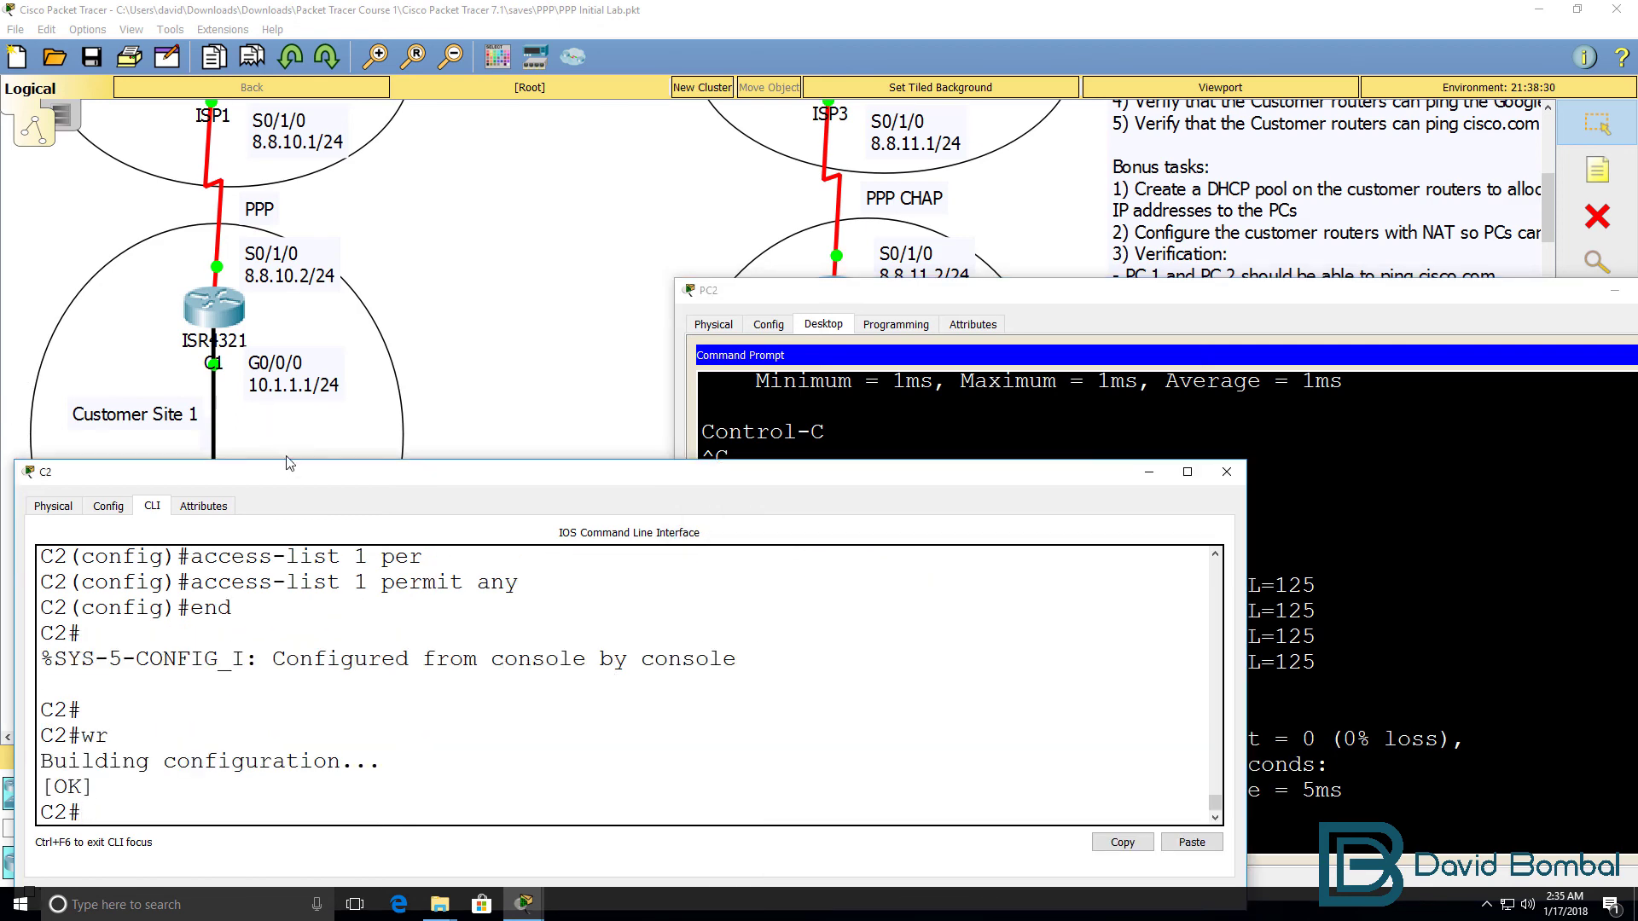
# Save C1's running configuration with wr
pyautogui.moveTo(277, 471); pyautogui.dragTo(938, 378)
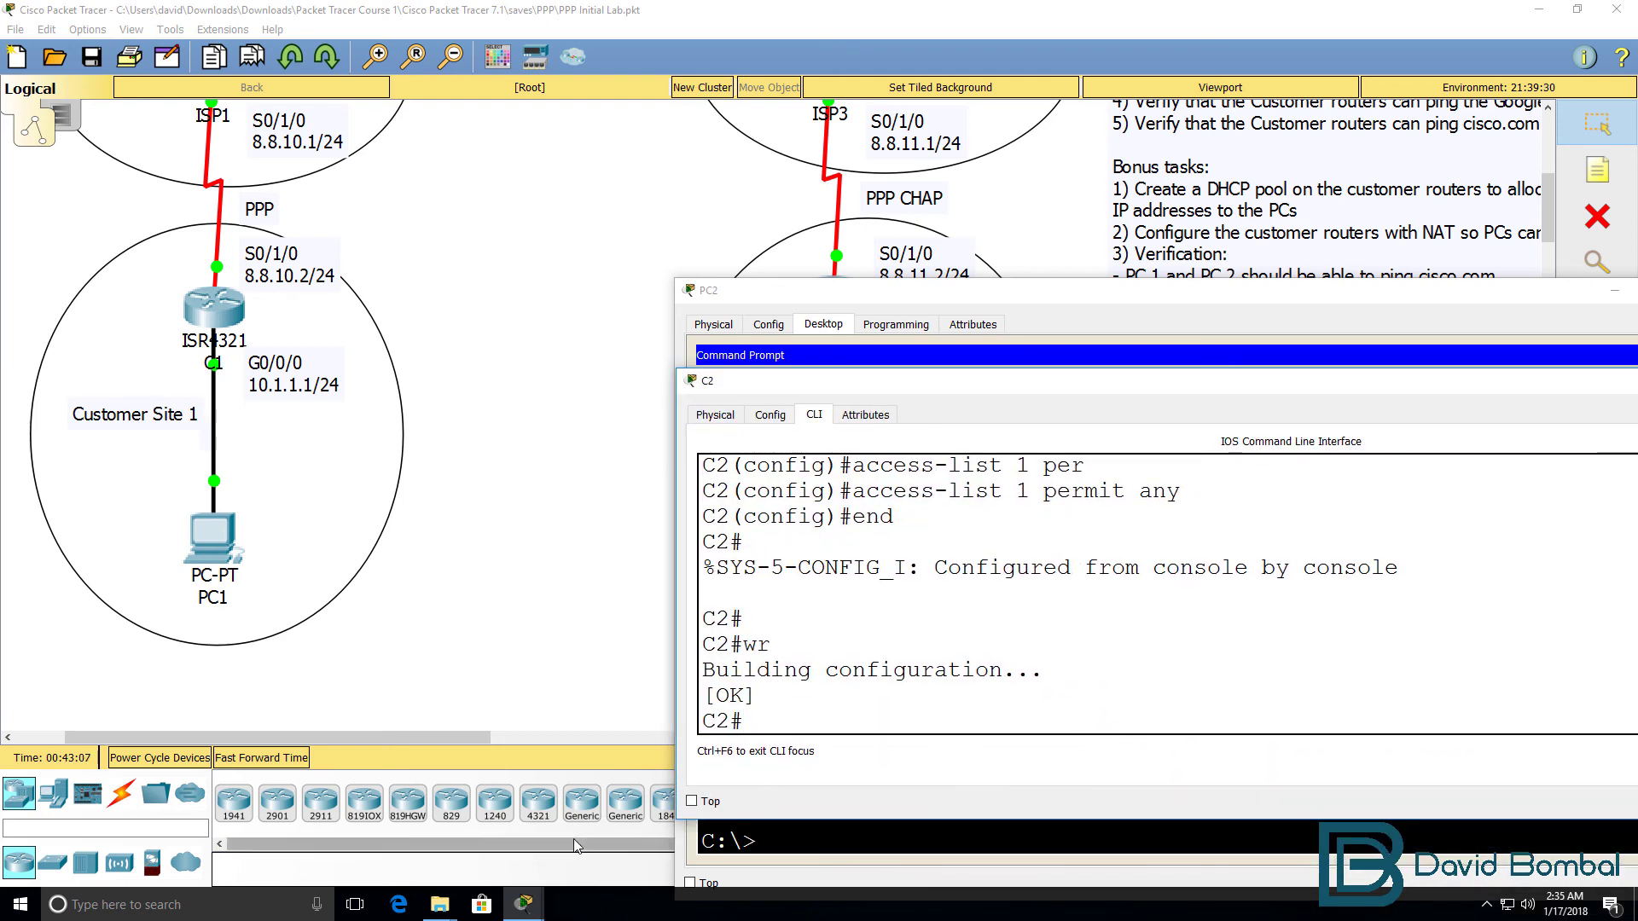
pyautogui.moveTo(528, 904)
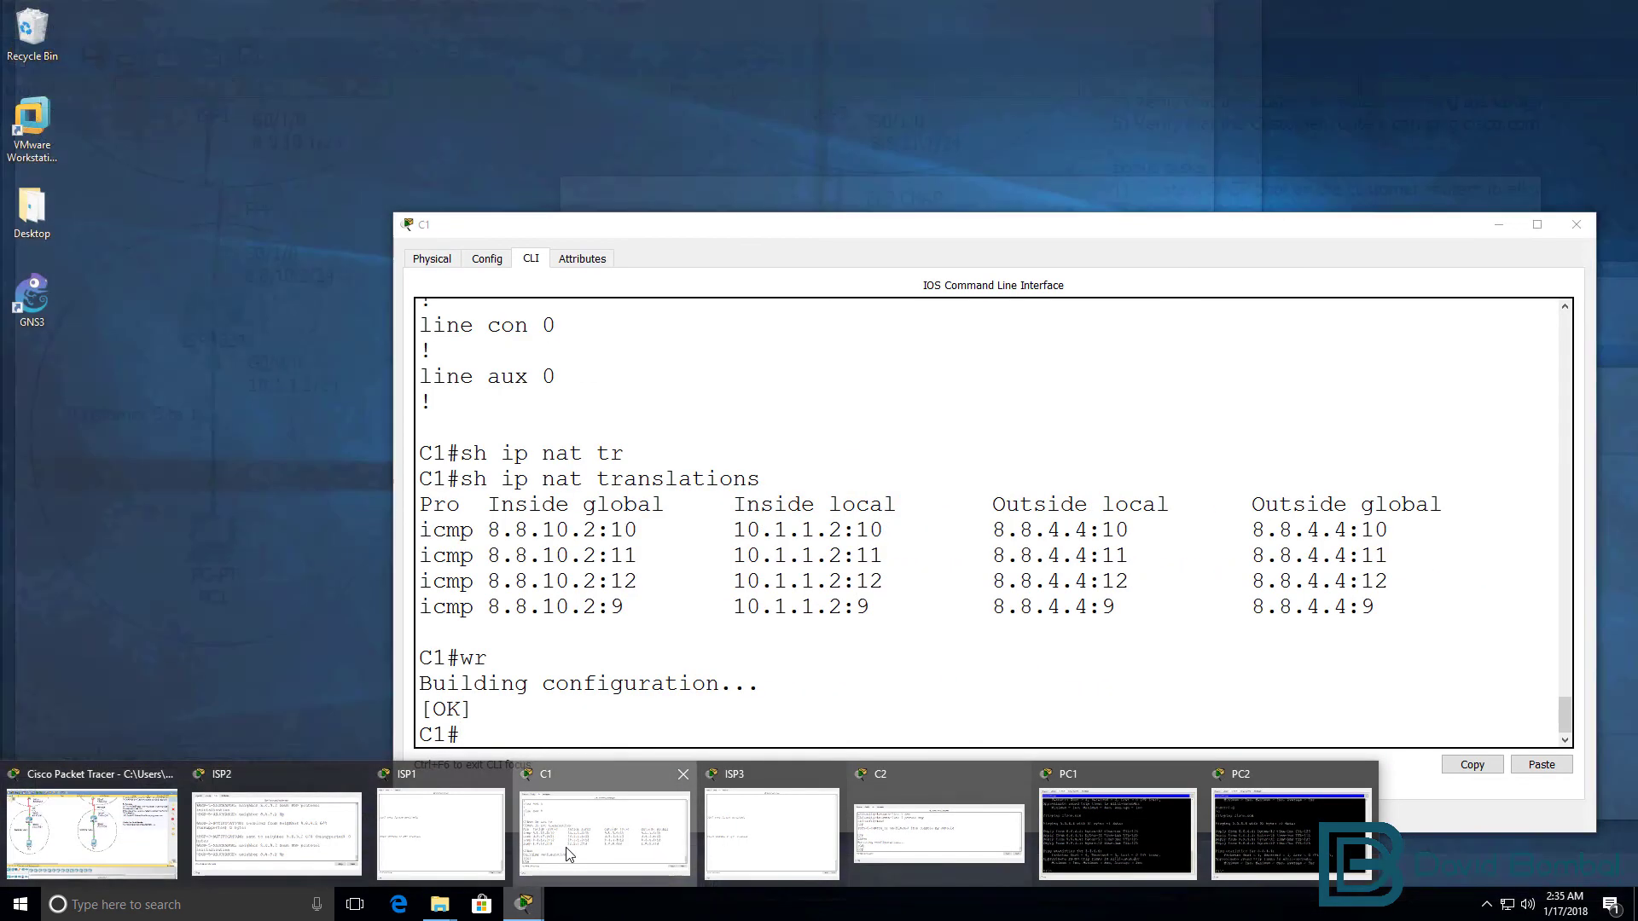
pyautogui.click(569, 855)
pyautogui.press('Return')
pyautogui.press('Return')
pyautogui.write('wr')
pyautogui.press('Return')
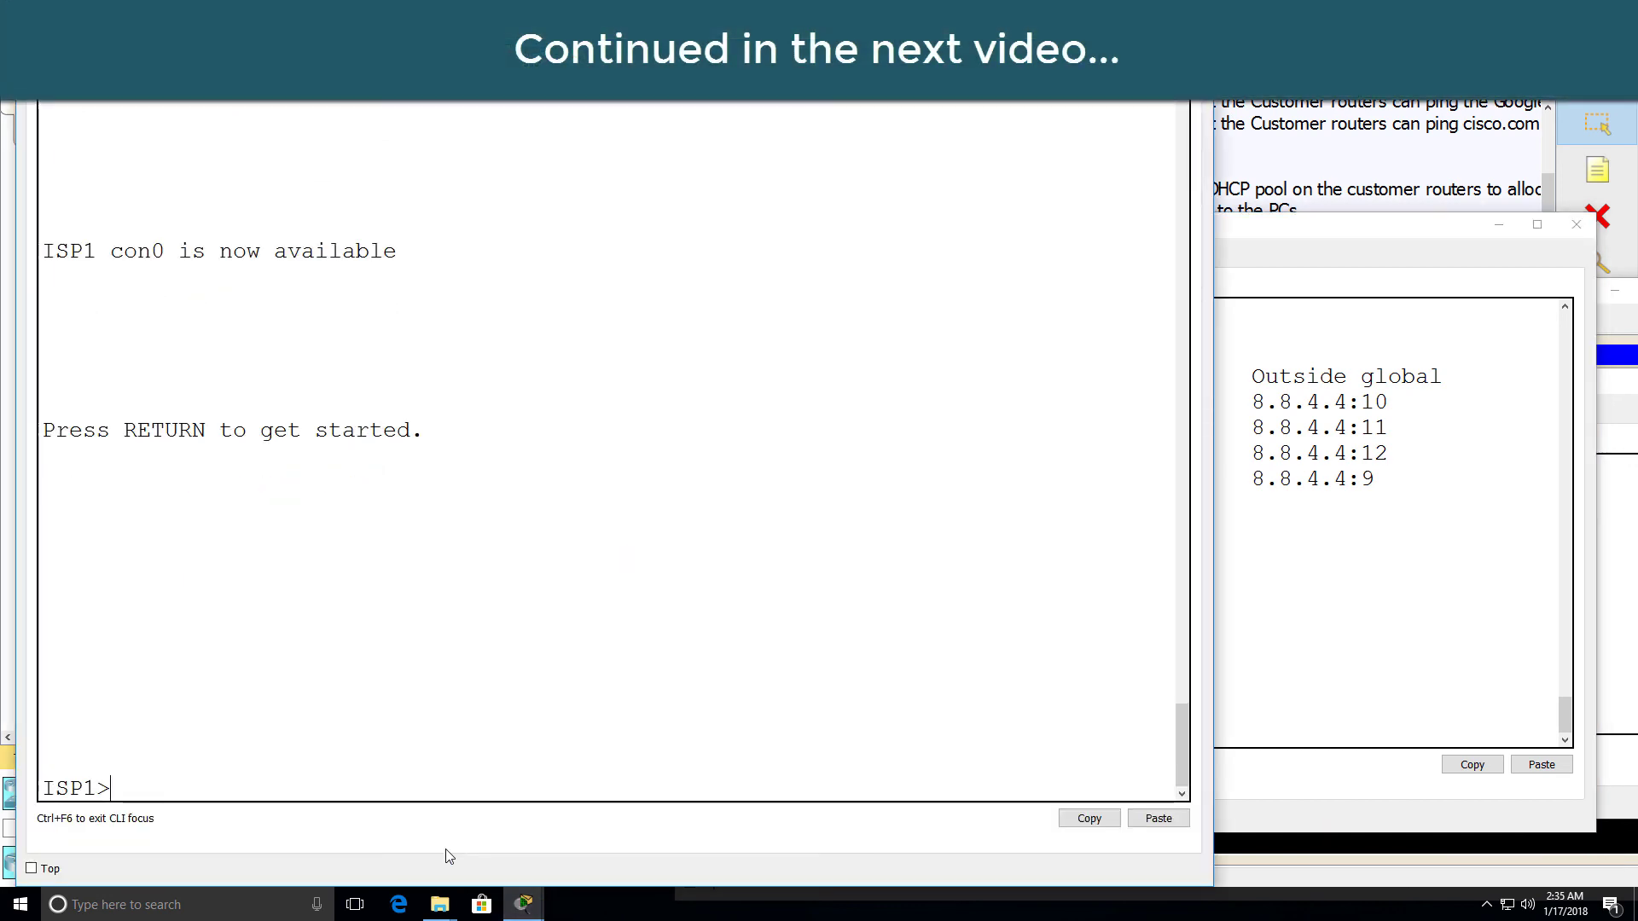
# Enter privileged mode on ISP1 and save its configuration
pyautogui.write('en')
pyautogui.press('Return')
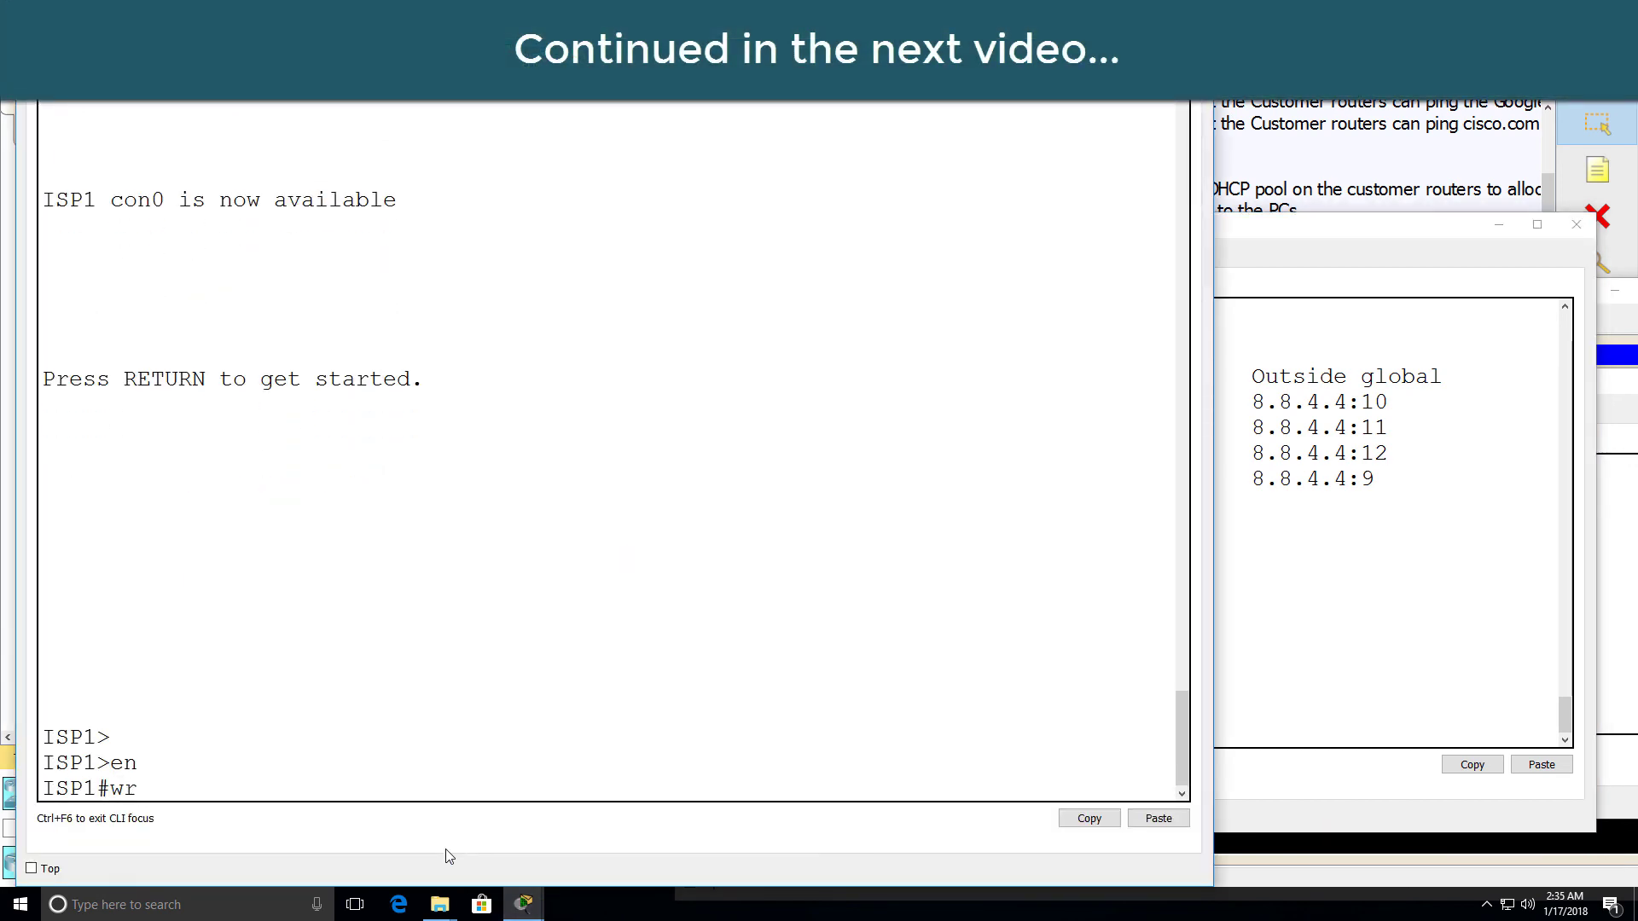
pyautogui.write('wr')
pyautogui.press('Return')
# Enter privileged mode on ISP3 and write its configuration
pyautogui.moveTo(523, 904)
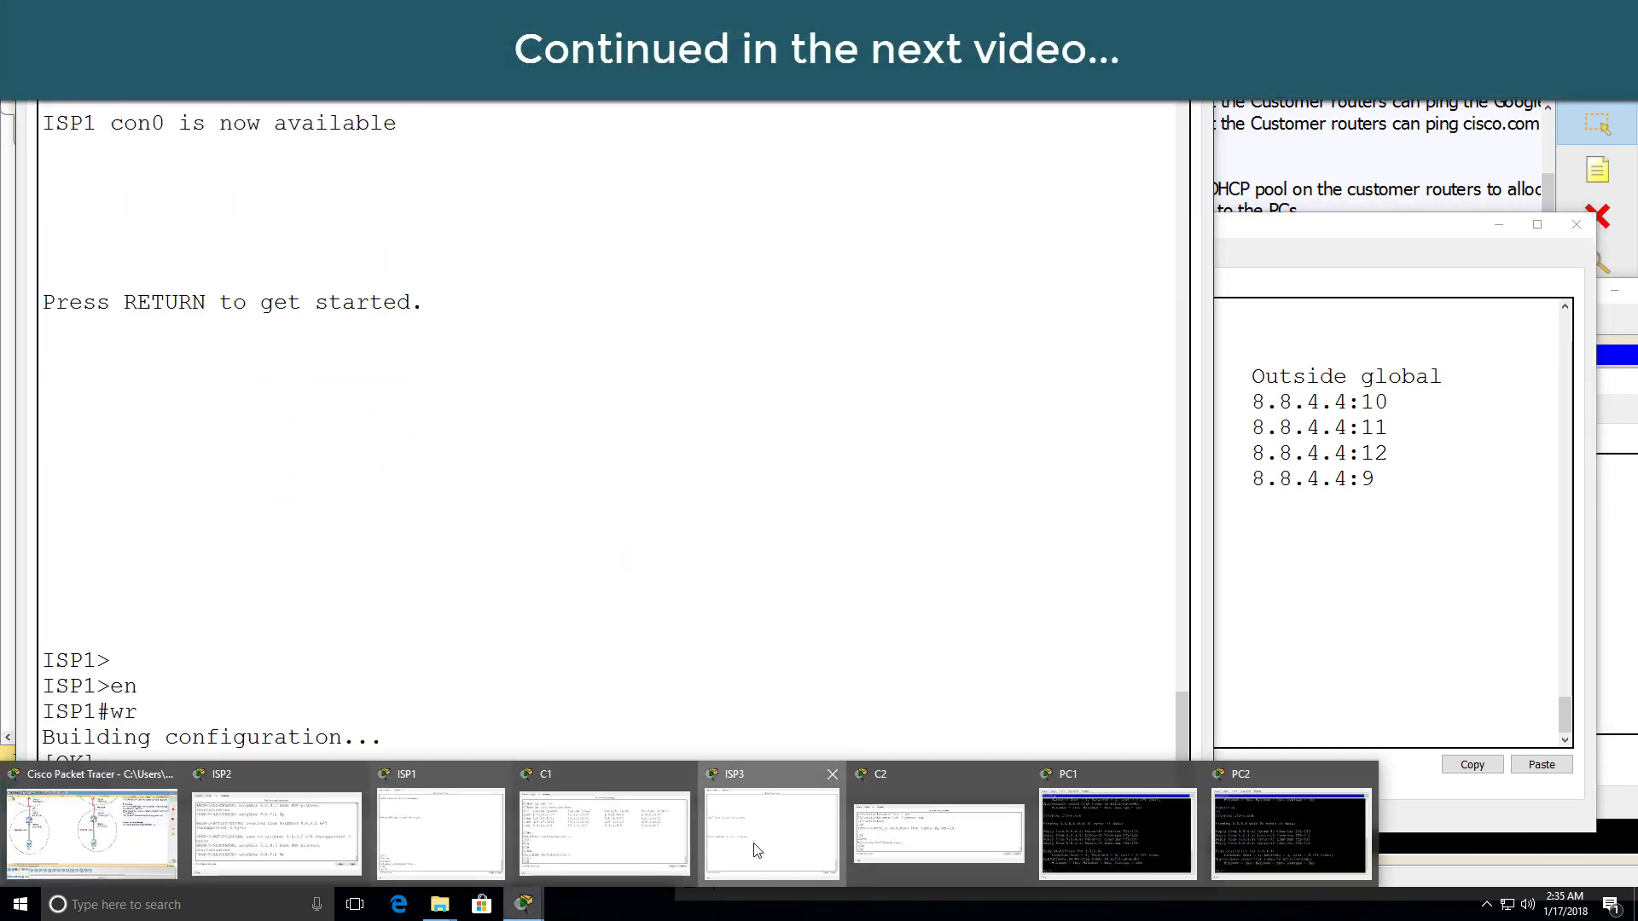
pyautogui.click(756, 850)
pyautogui.press('Return')
pyautogui.press('Return')
pyautogui.write('en')
pyautogui.press('Return')
pyautogui.write('wr')
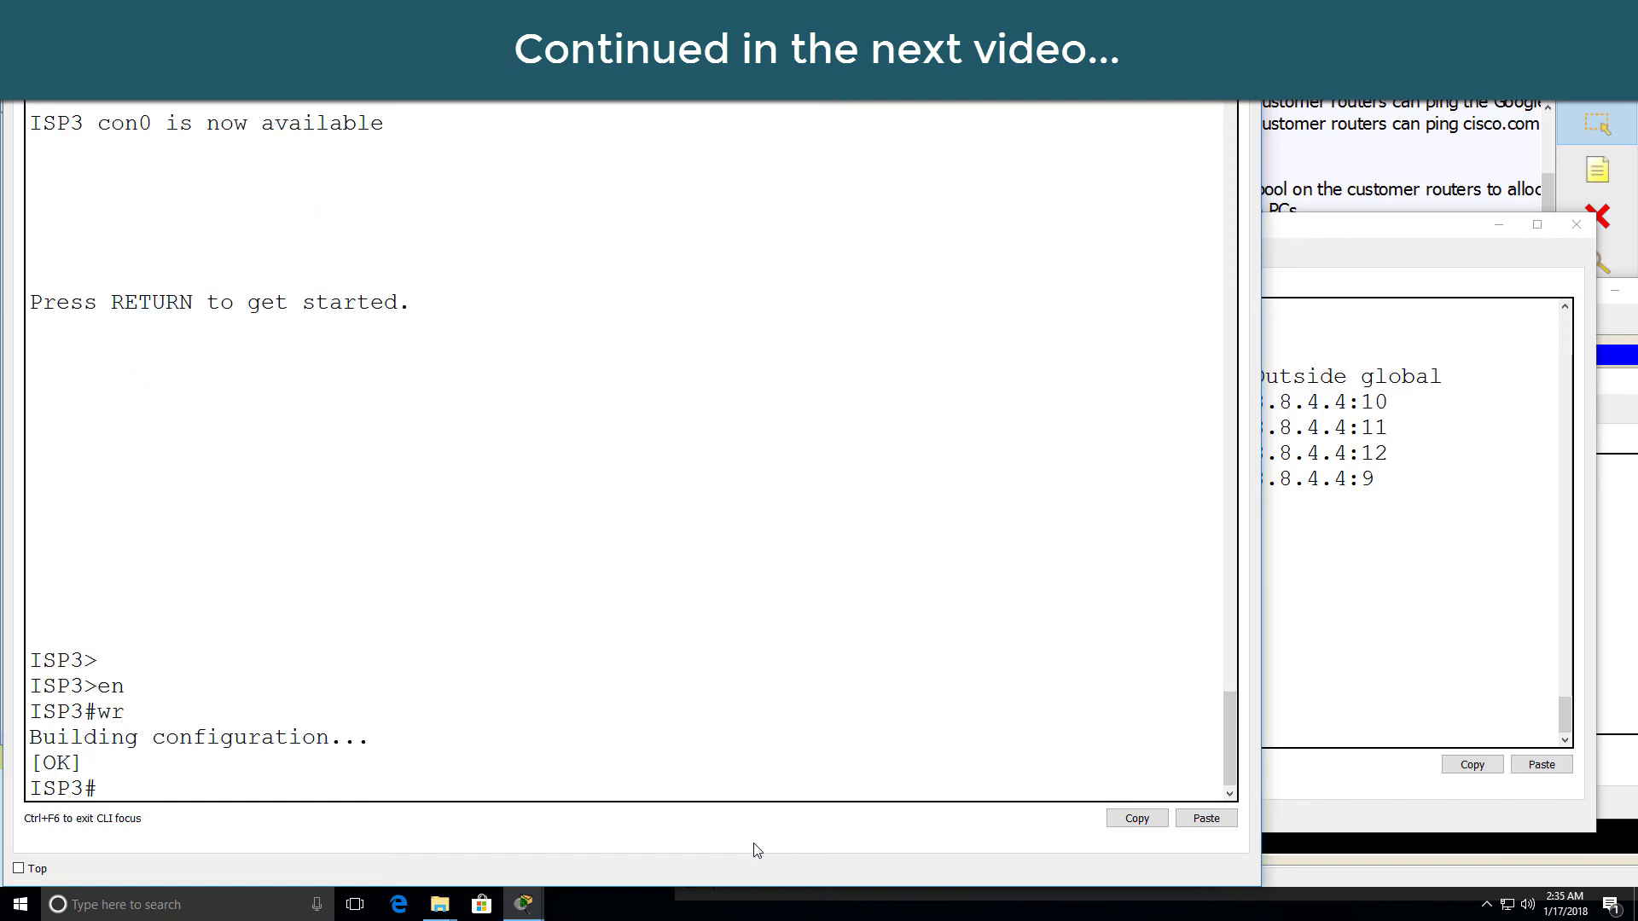